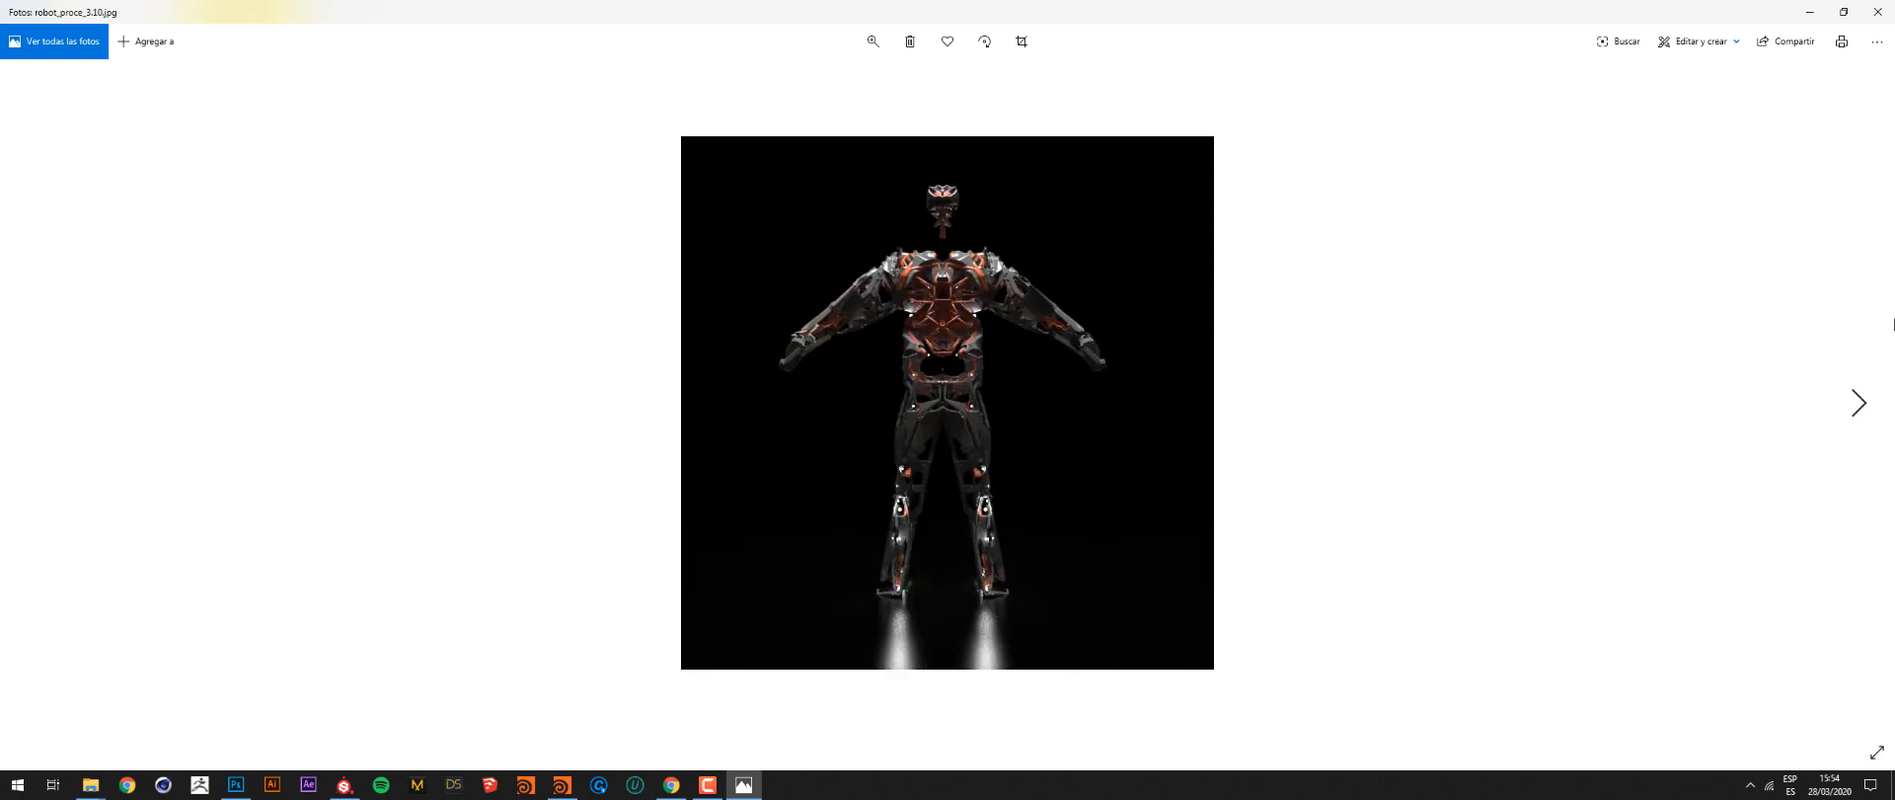
# Browse the robot_proce_3 renders, play them as a slideshow, and close the photo viewer
pyautogui.press('Right')
pyautogui.press('Right')
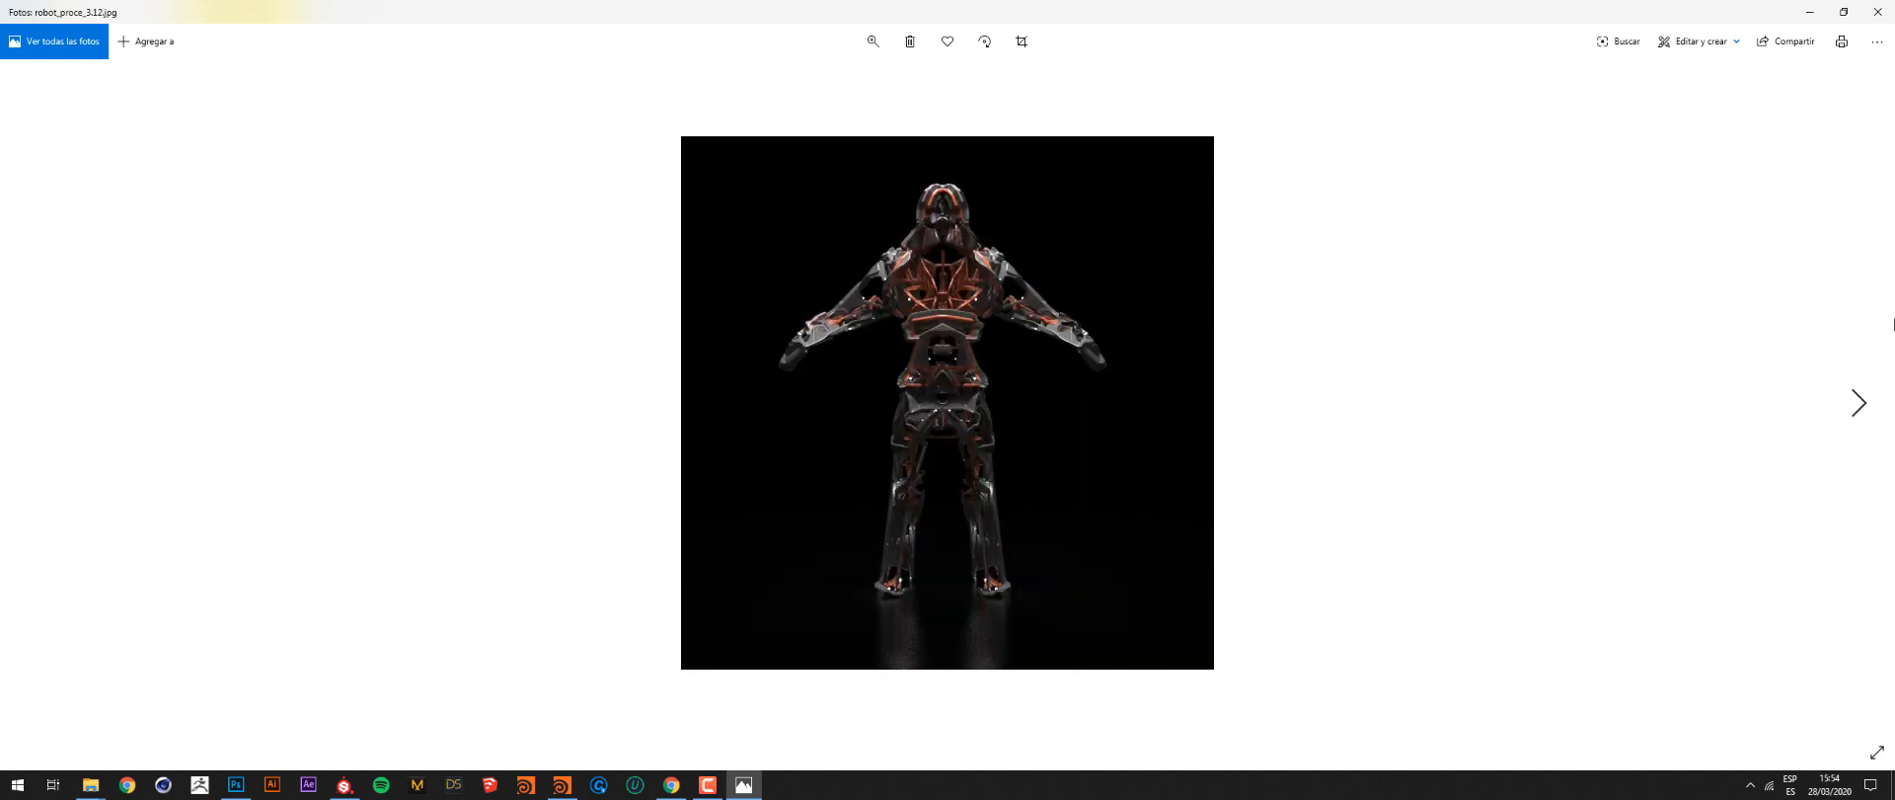
pyautogui.press('Right')
pyautogui.rightClick(1070, 357)
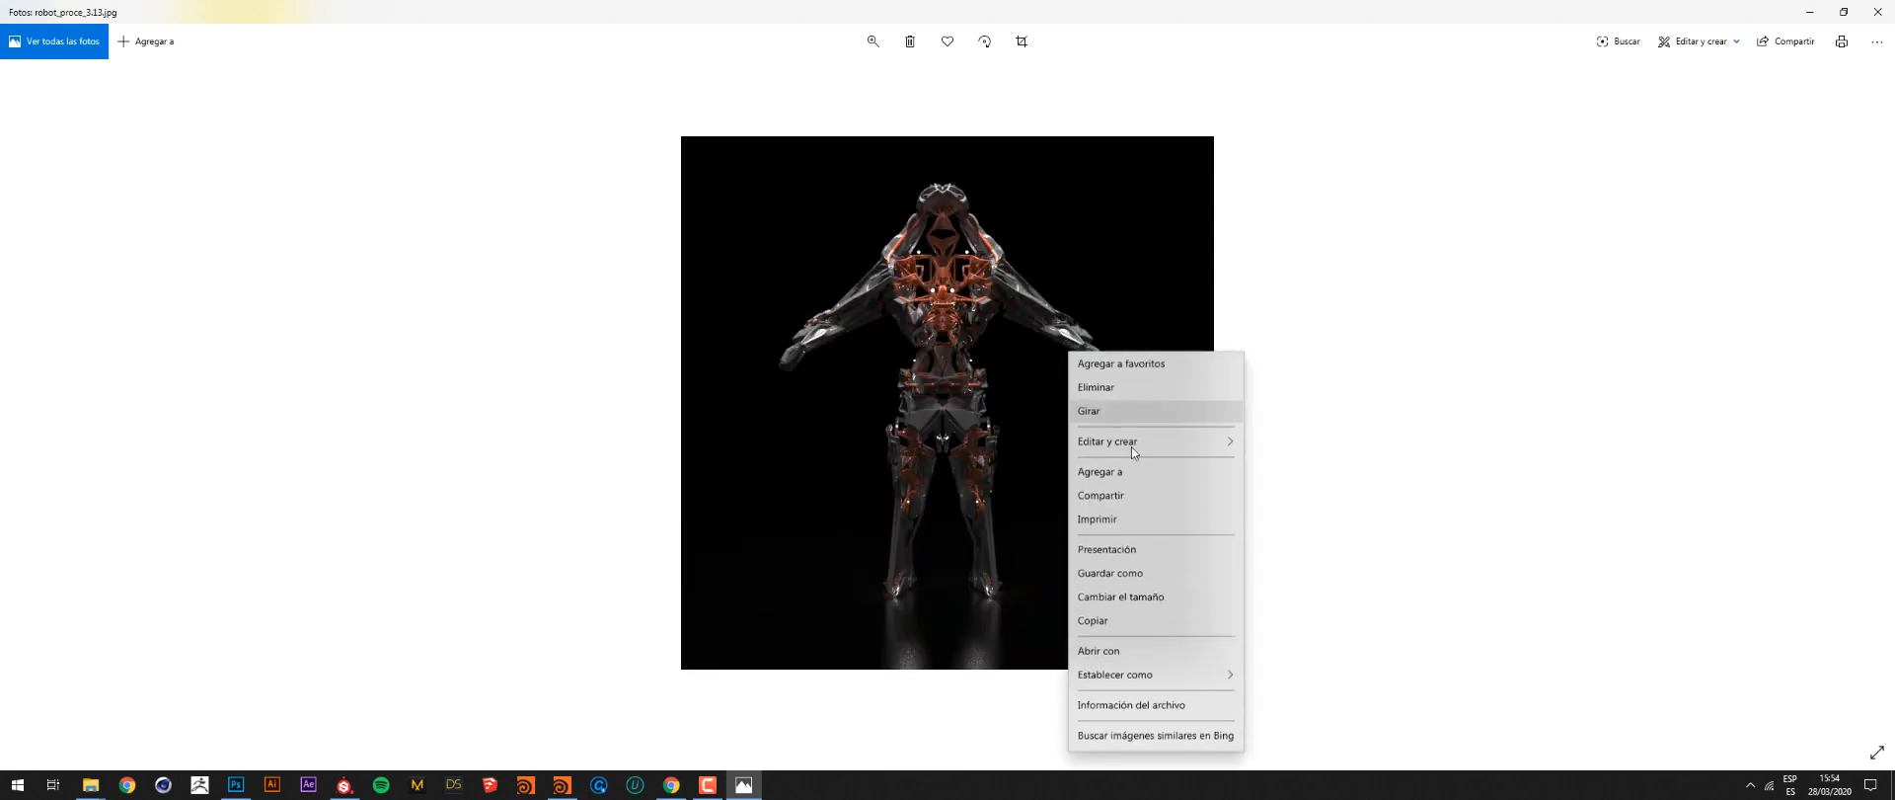
pyautogui.click(1136, 551)
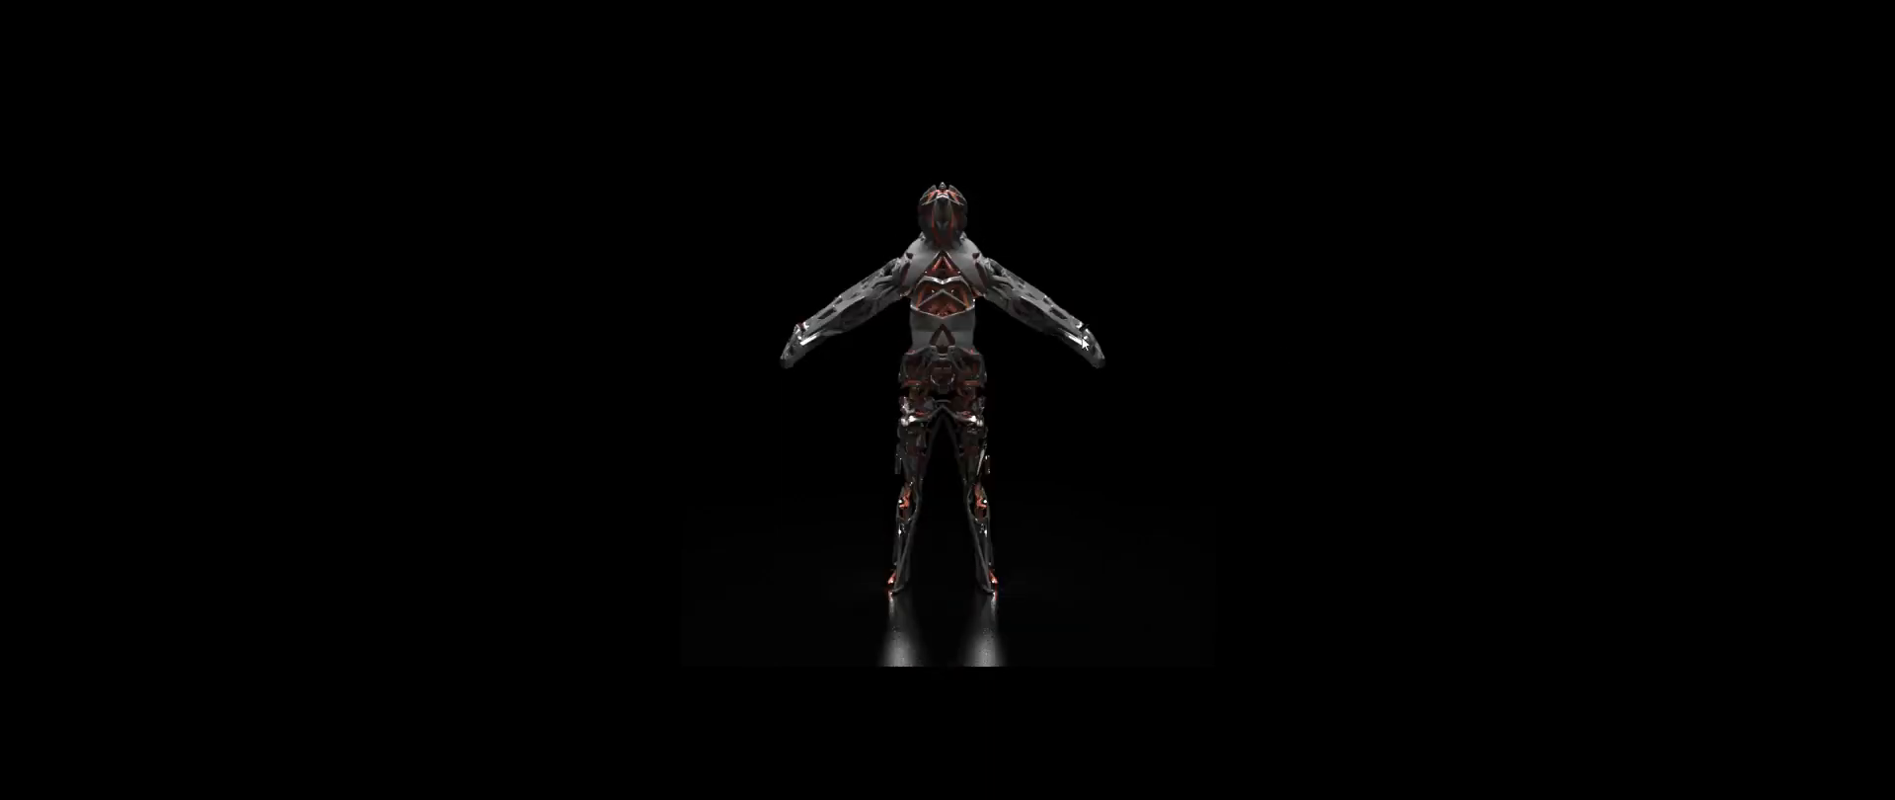
pyautogui.click(902, 353)
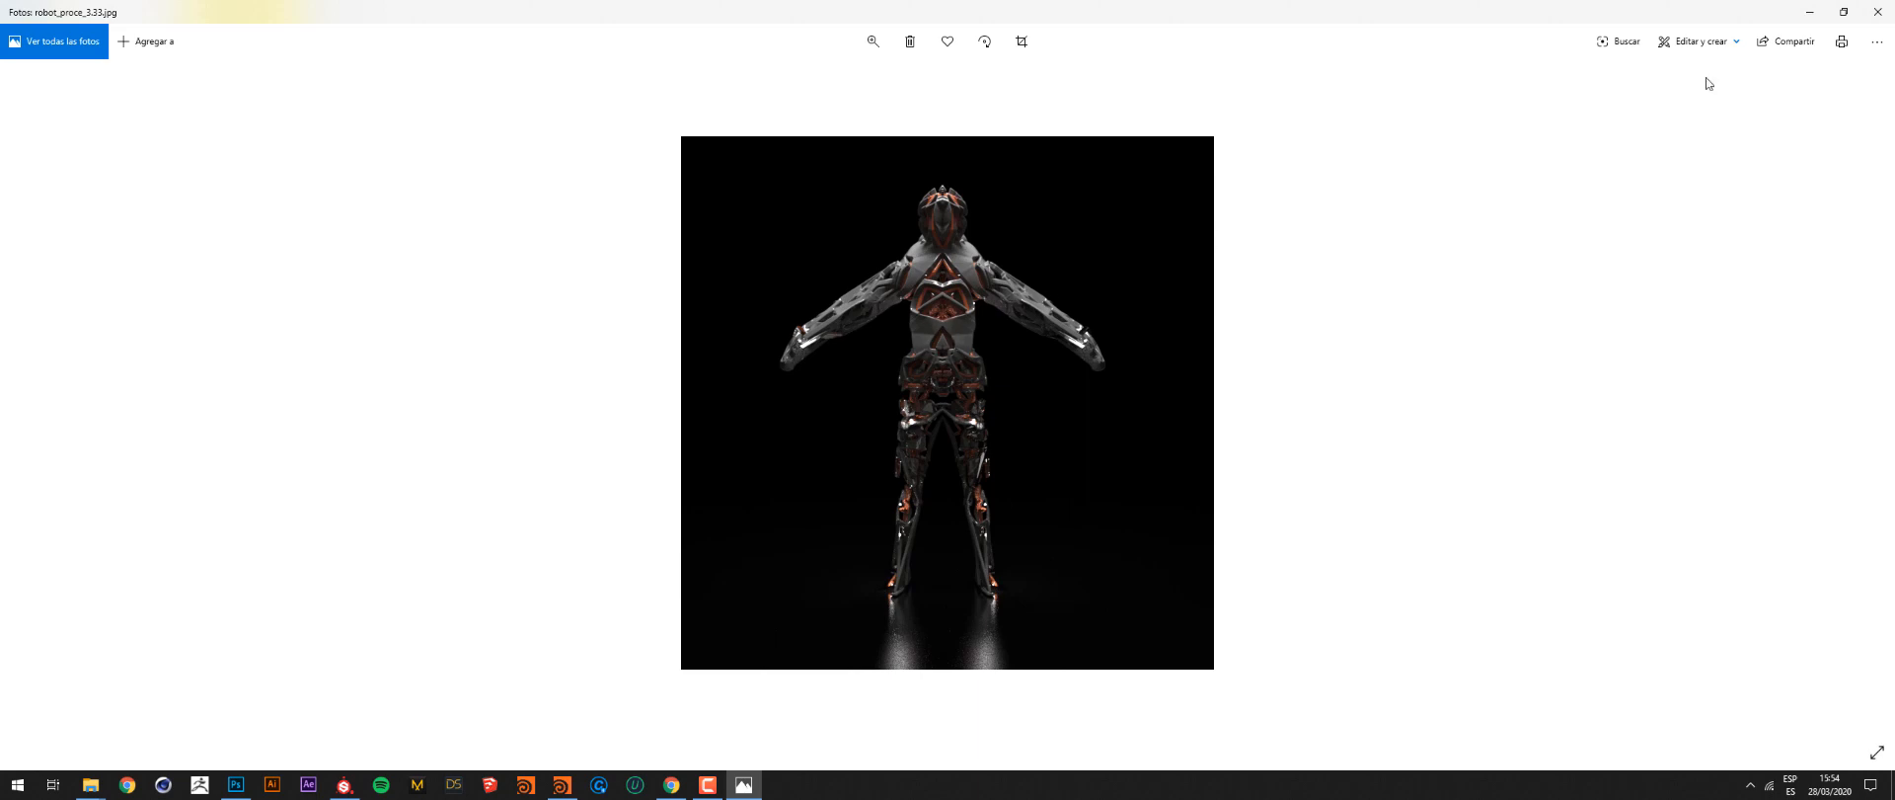
pyautogui.click(1878, 12)
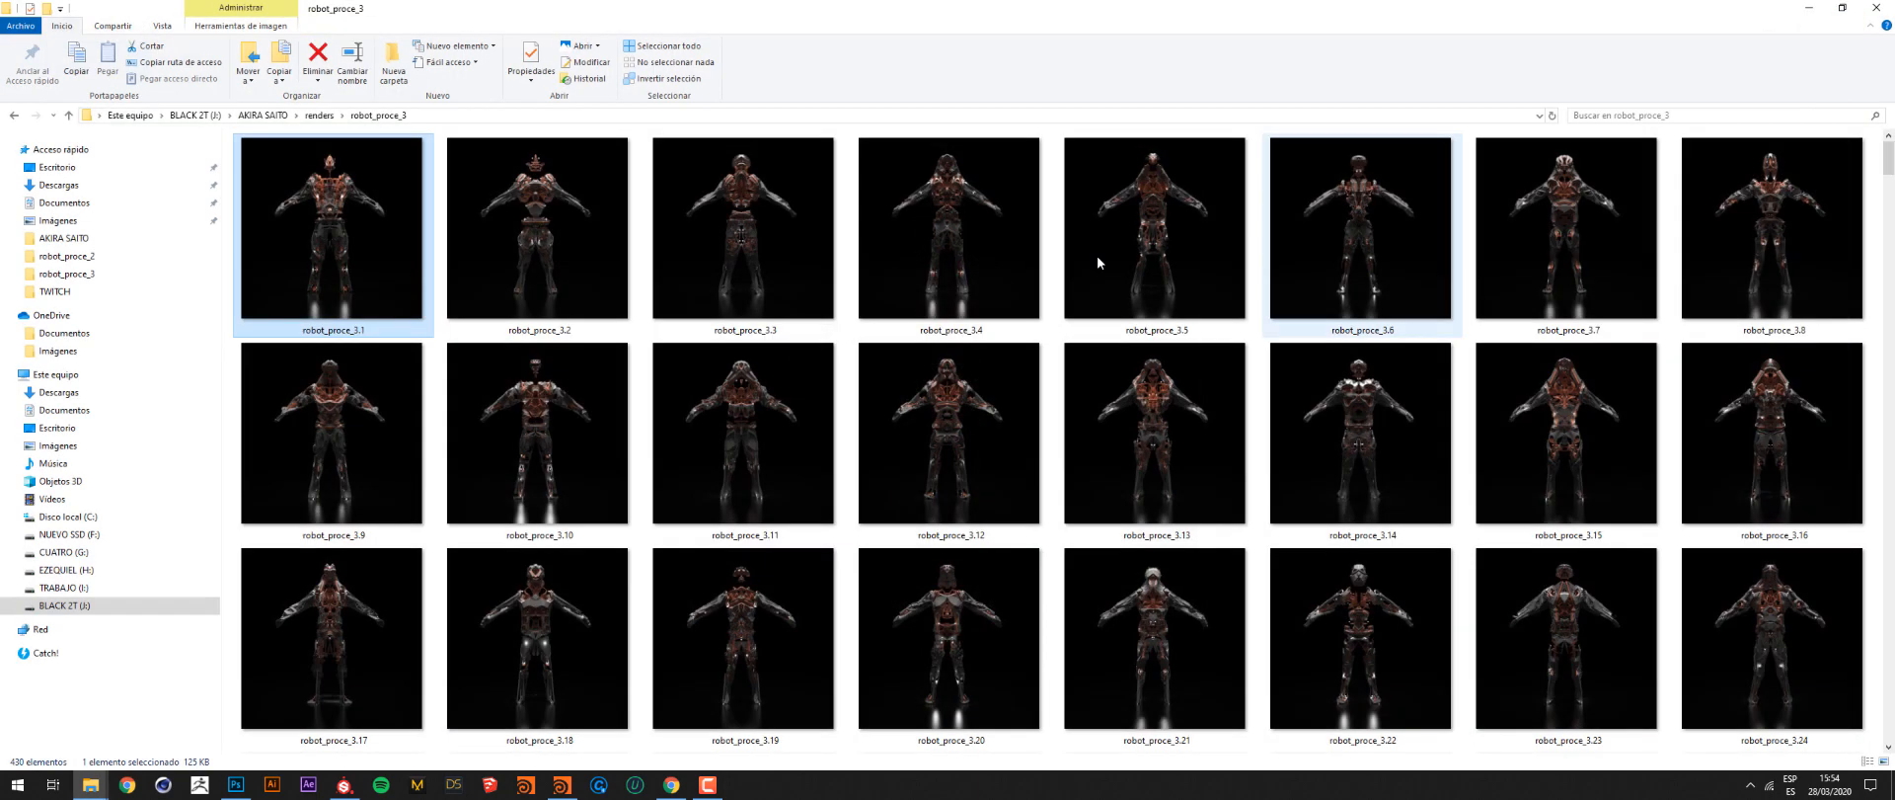
# Open robot_tex_1 from the renders folder, view the textured robot renders as a slideshow, and close the viewer
pyautogui.click(316, 117)
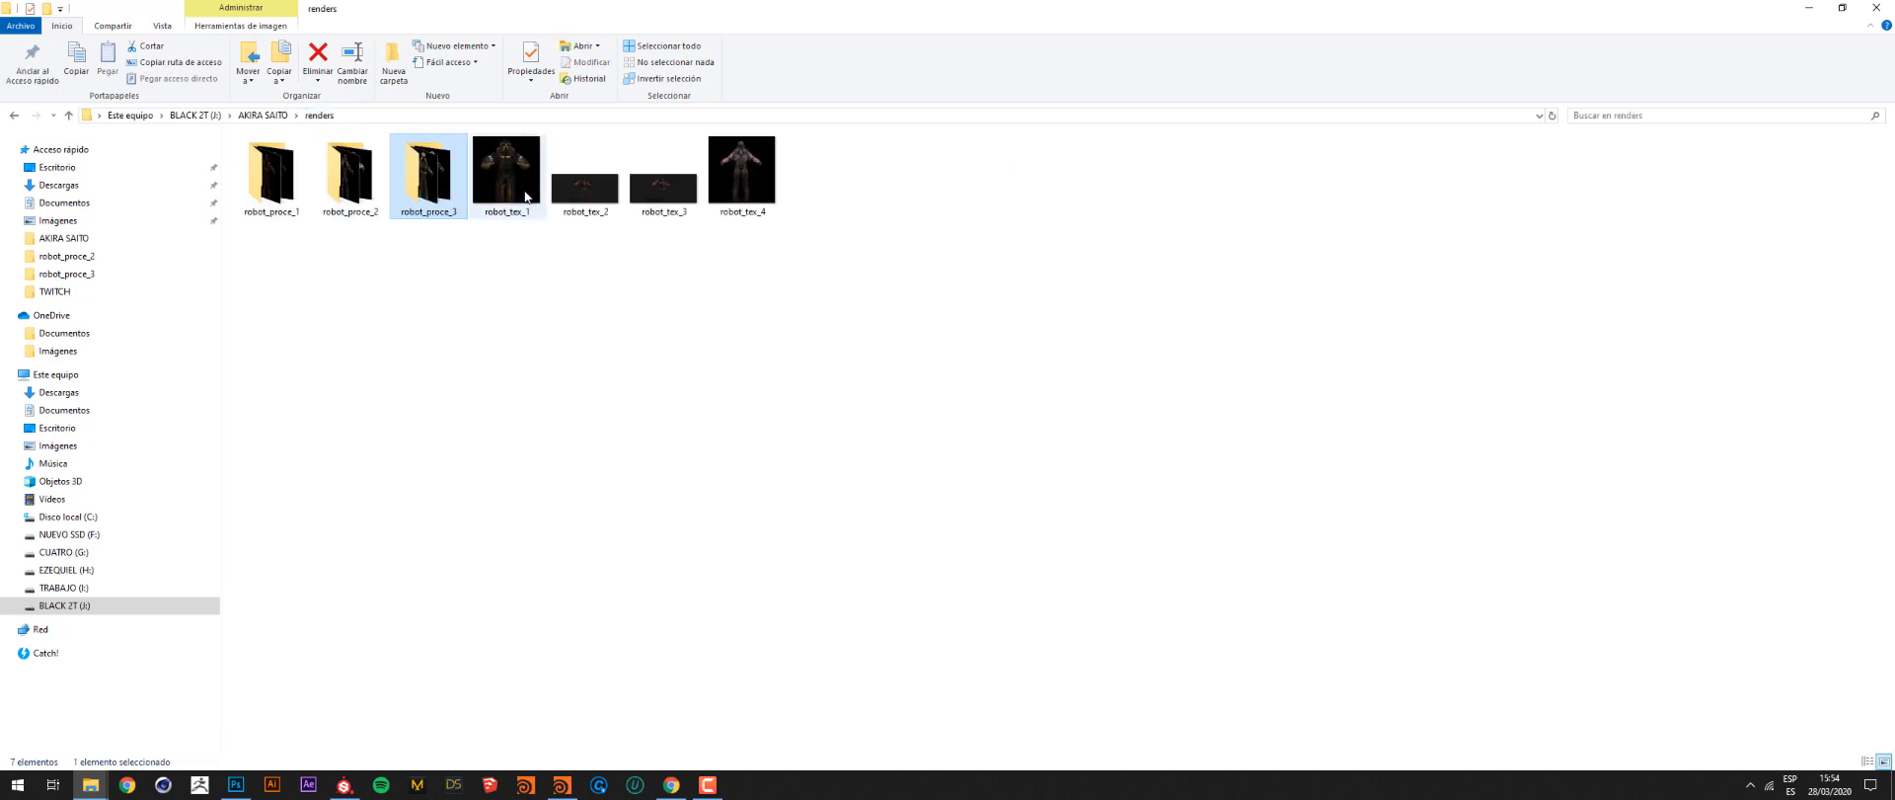
pyautogui.click(523, 248)
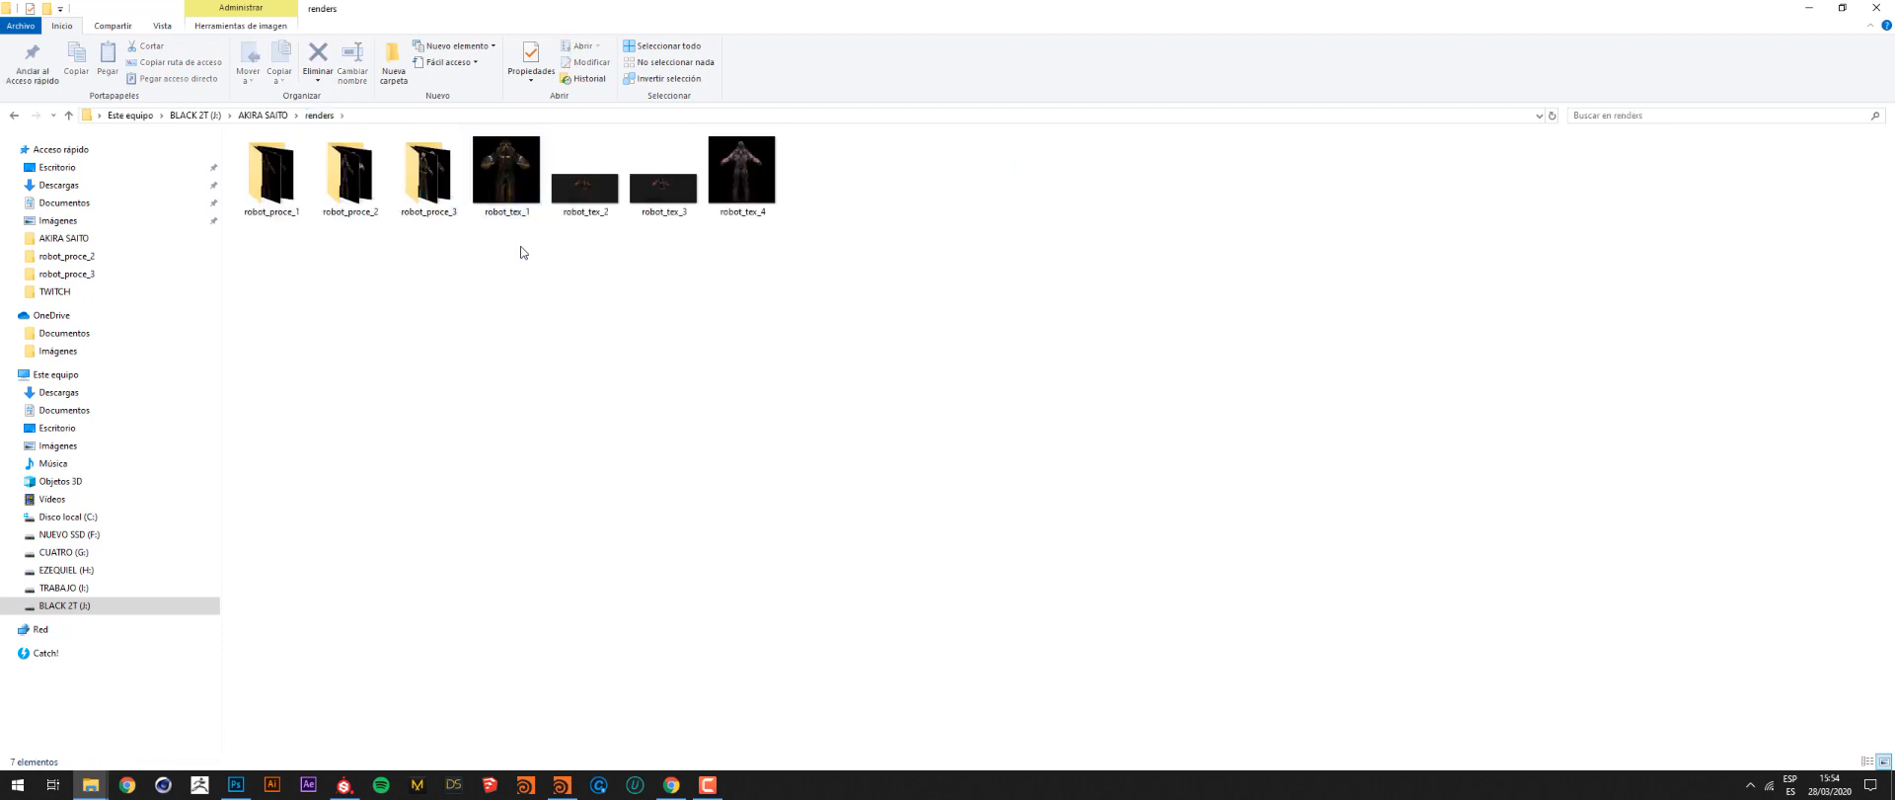
pyautogui.doubleClick(511, 184)
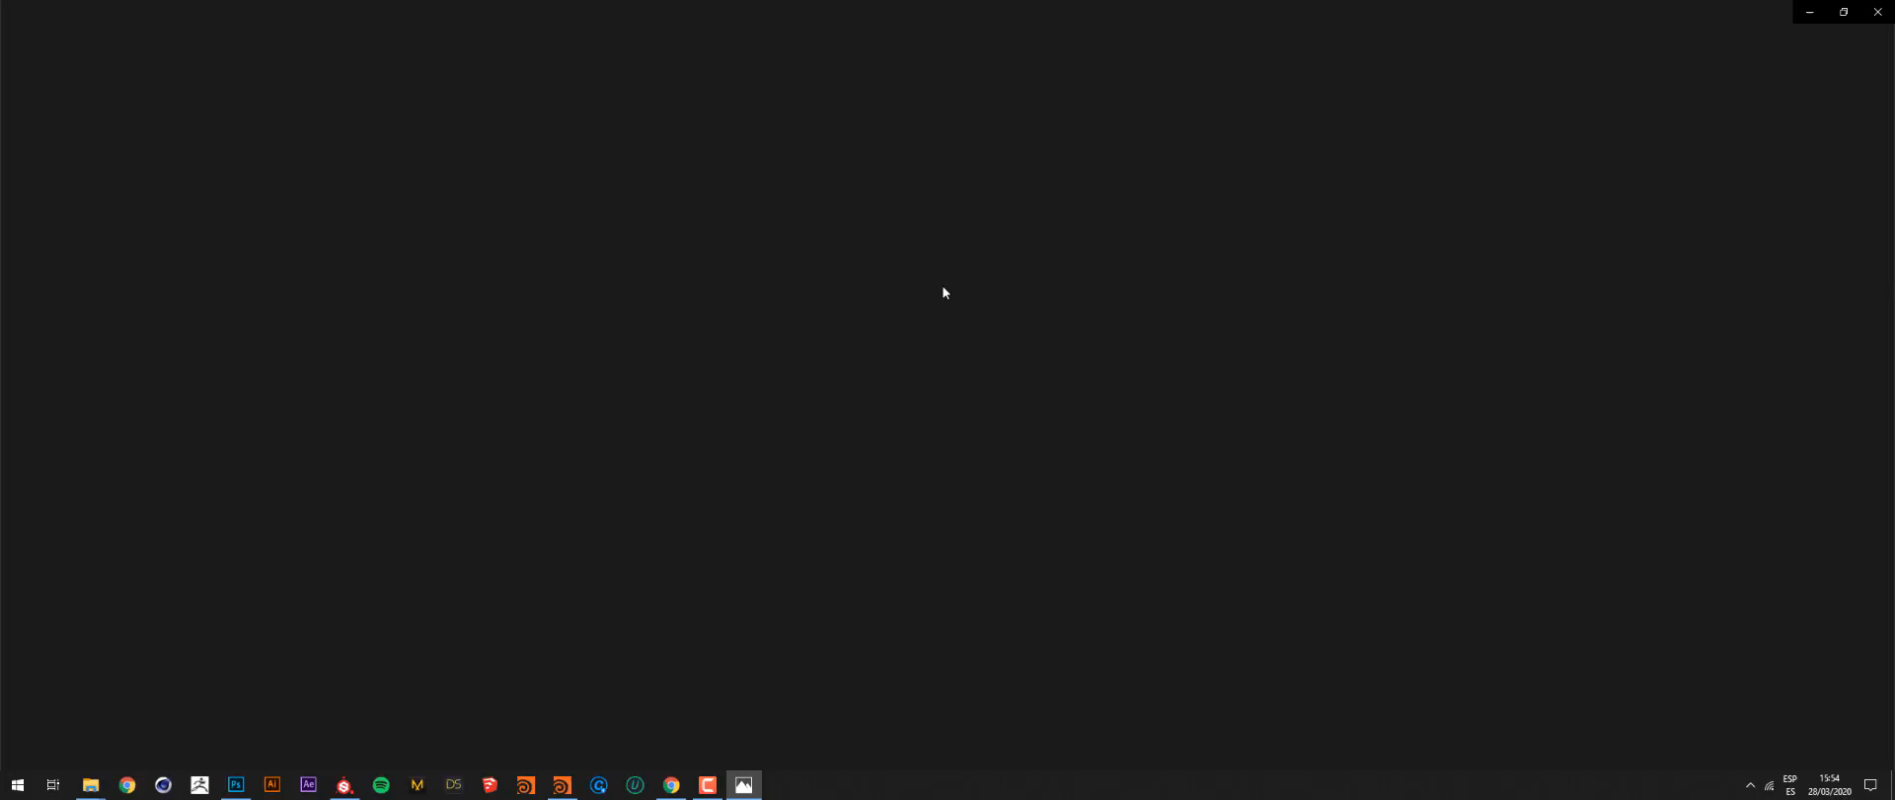
pyautogui.rightClick(923, 287)
pyautogui.click(992, 485)
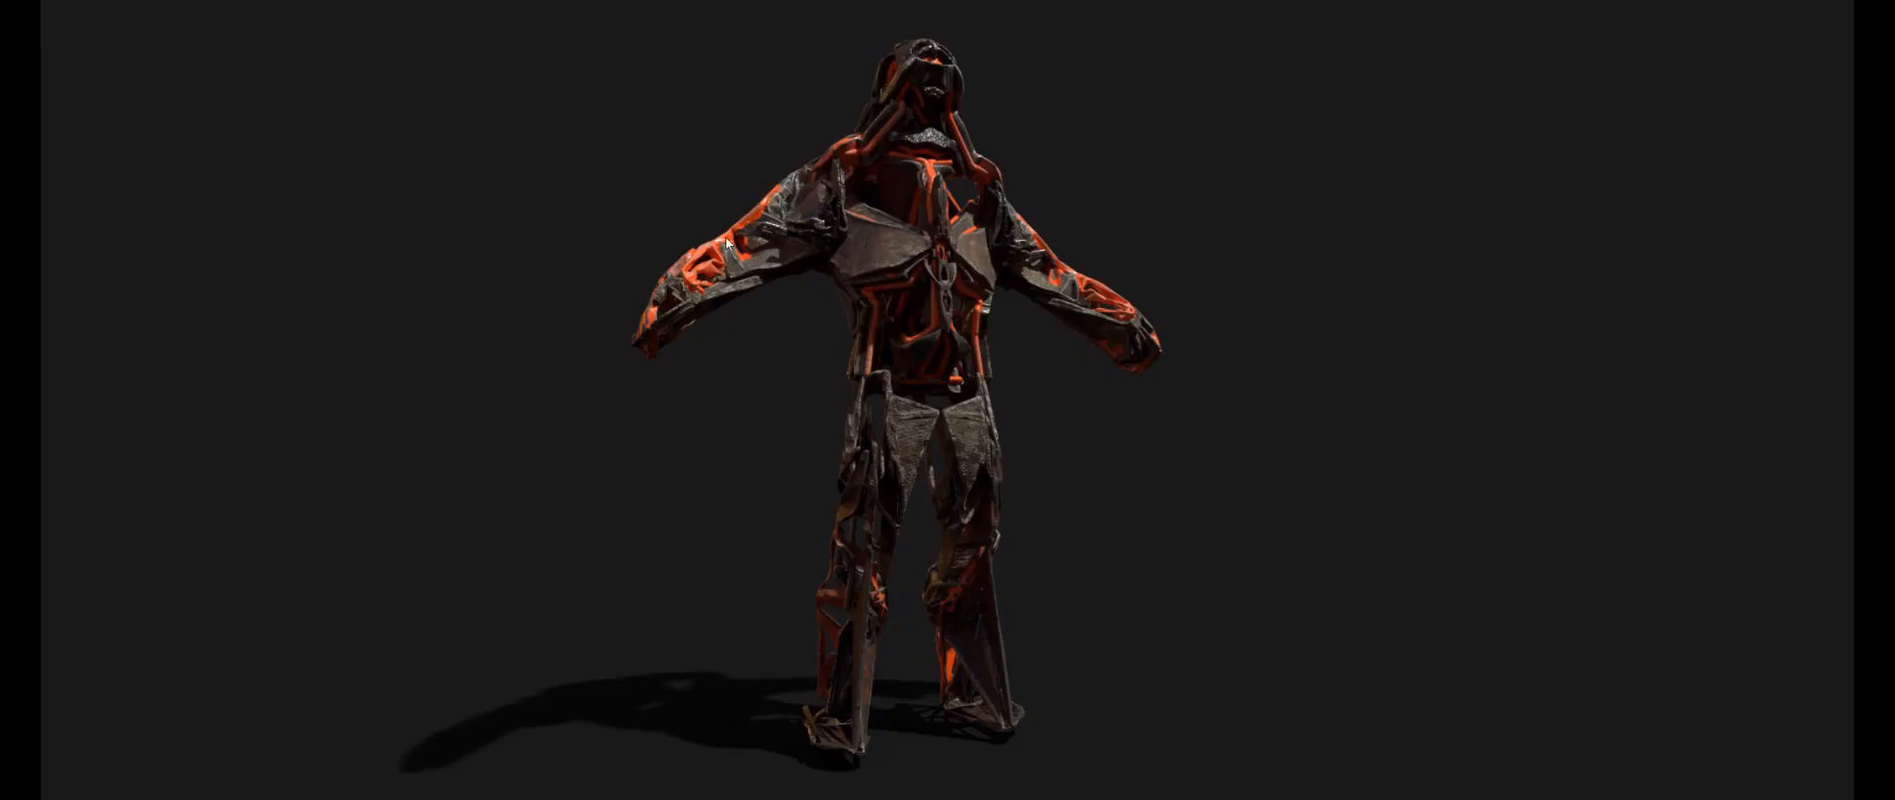
pyautogui.press('Escape')
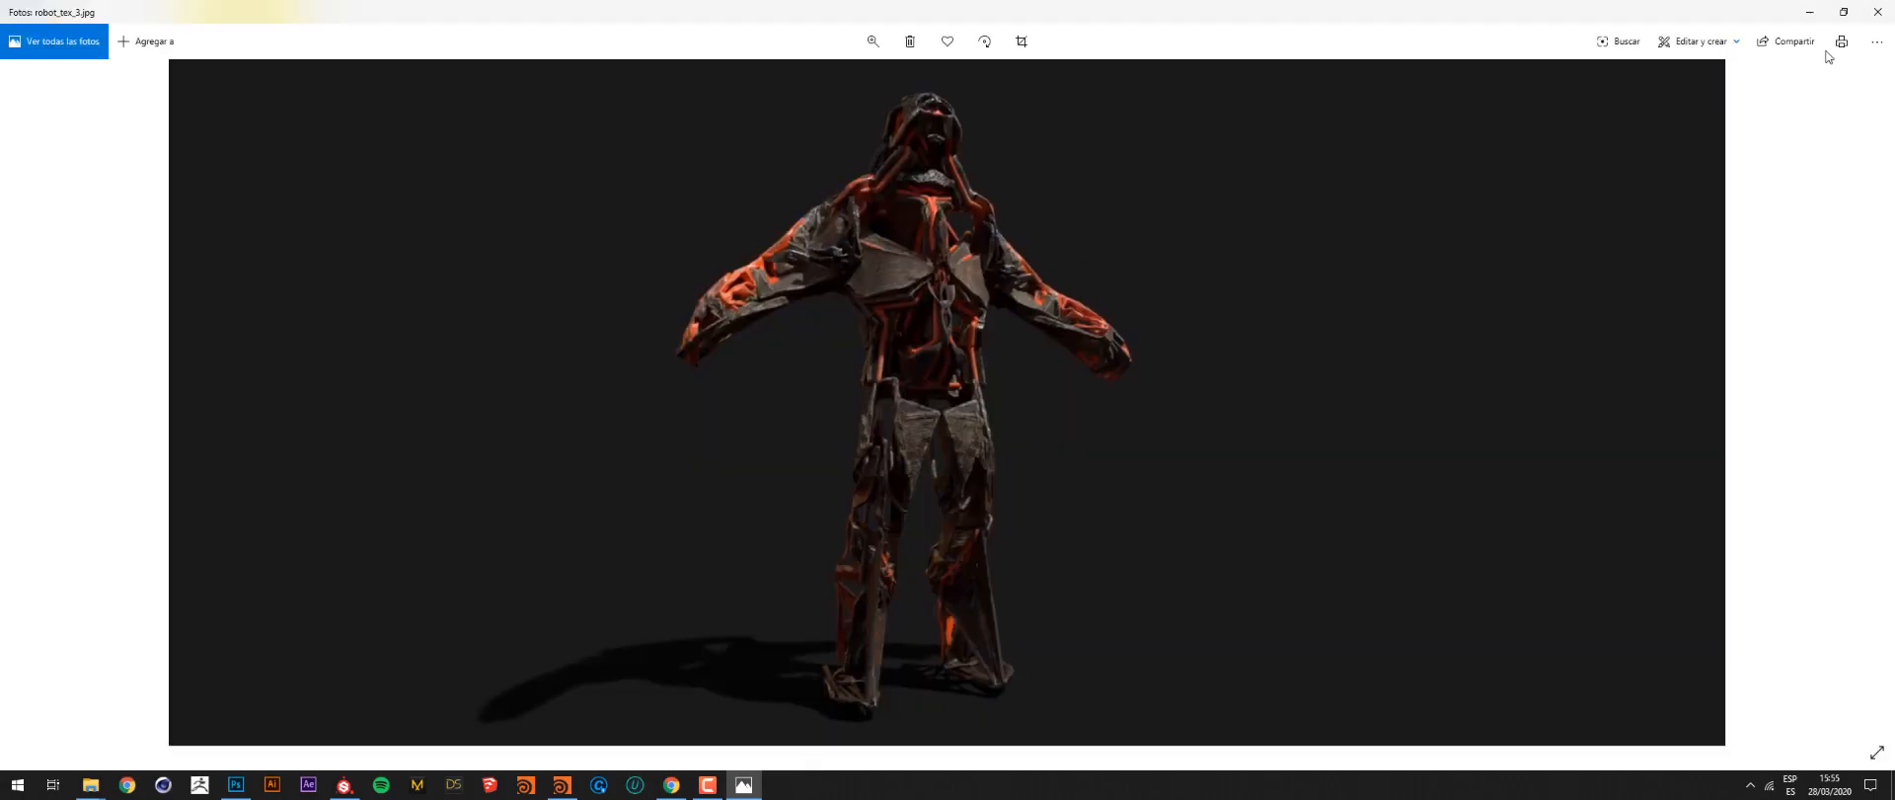
pyautogui.click(1877, 12)
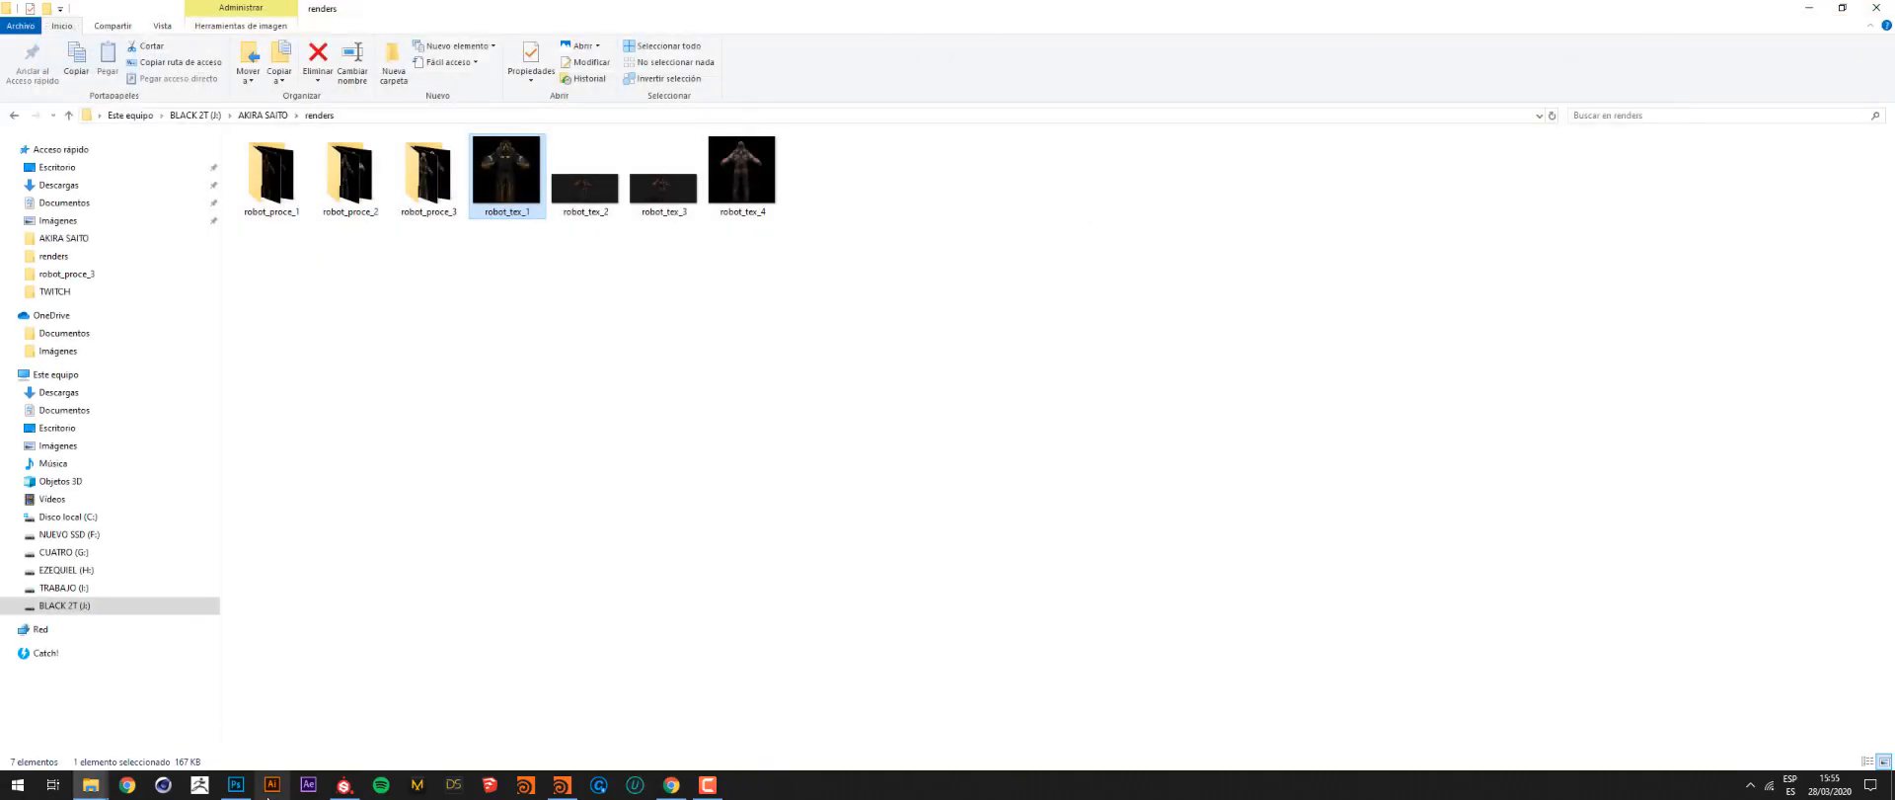
# Switch to Houdini and open the 01_BASE geometry network at its ARMS - MAIN CONTROL section
pyautogui.click(562, 785)
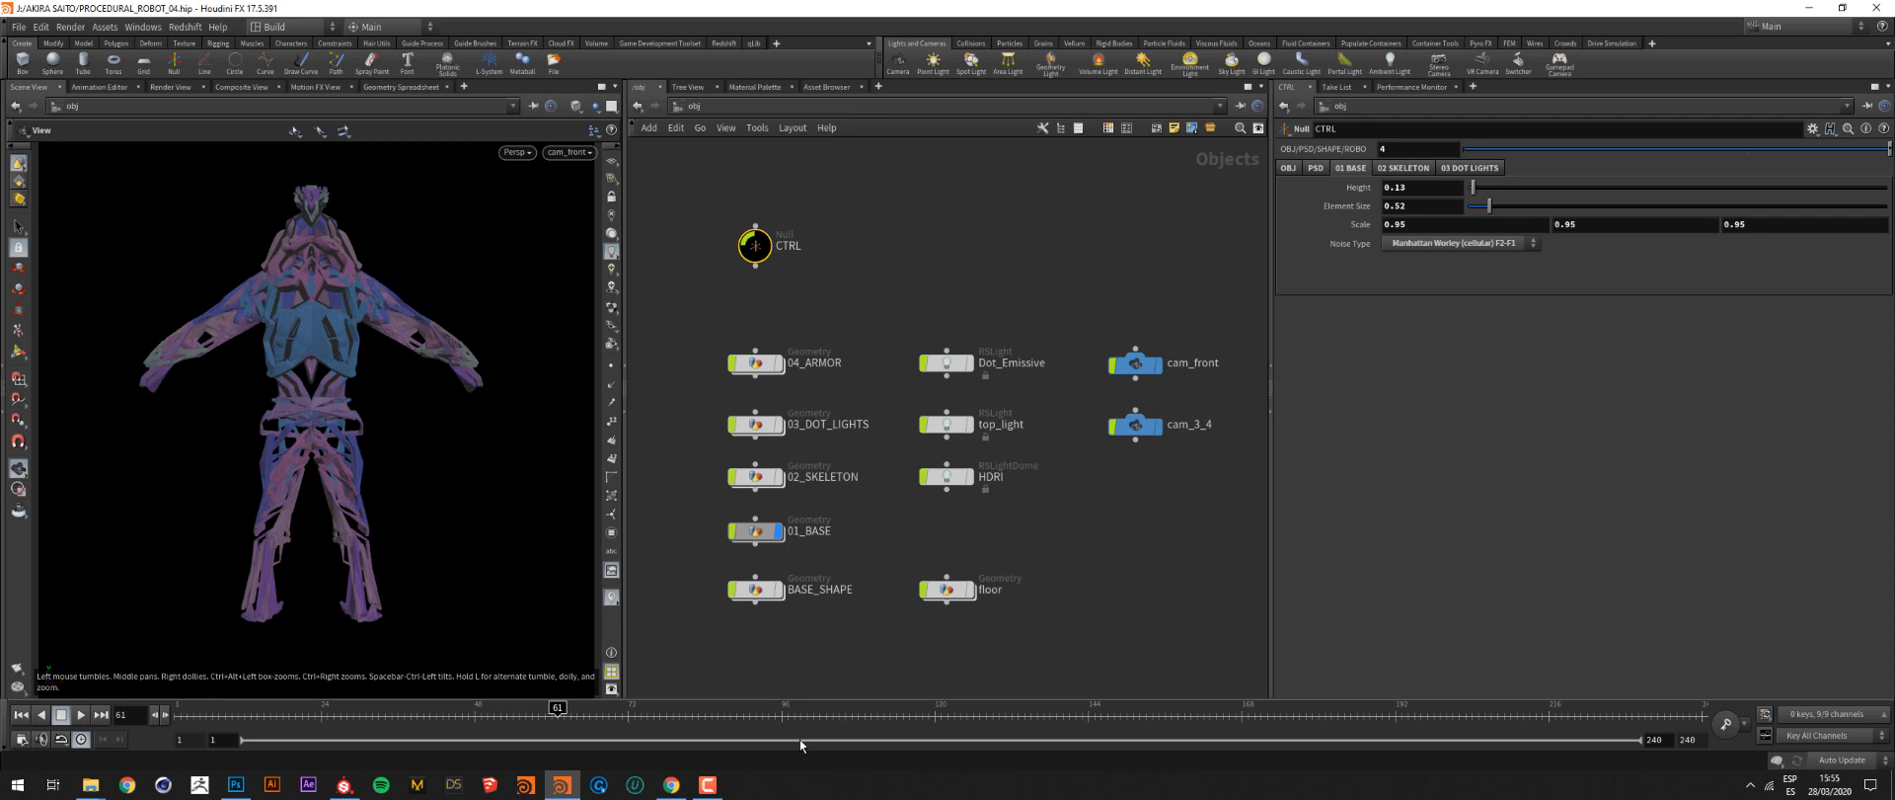
pyautogui.click(759, 536)
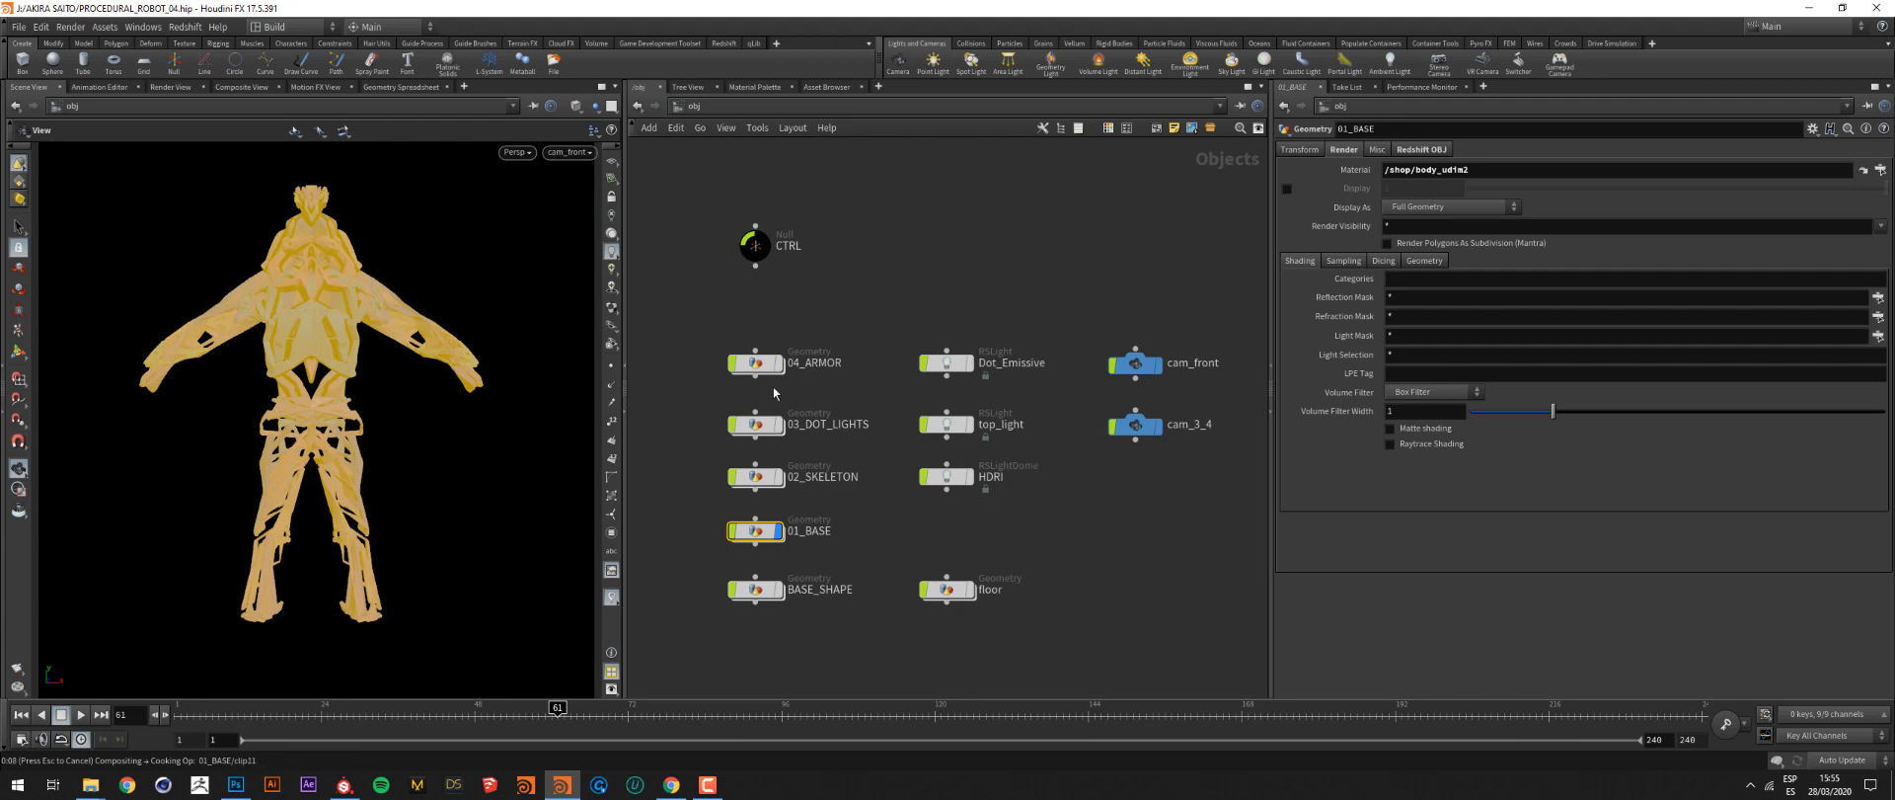
pyautogui.doubleClick(775, 533)
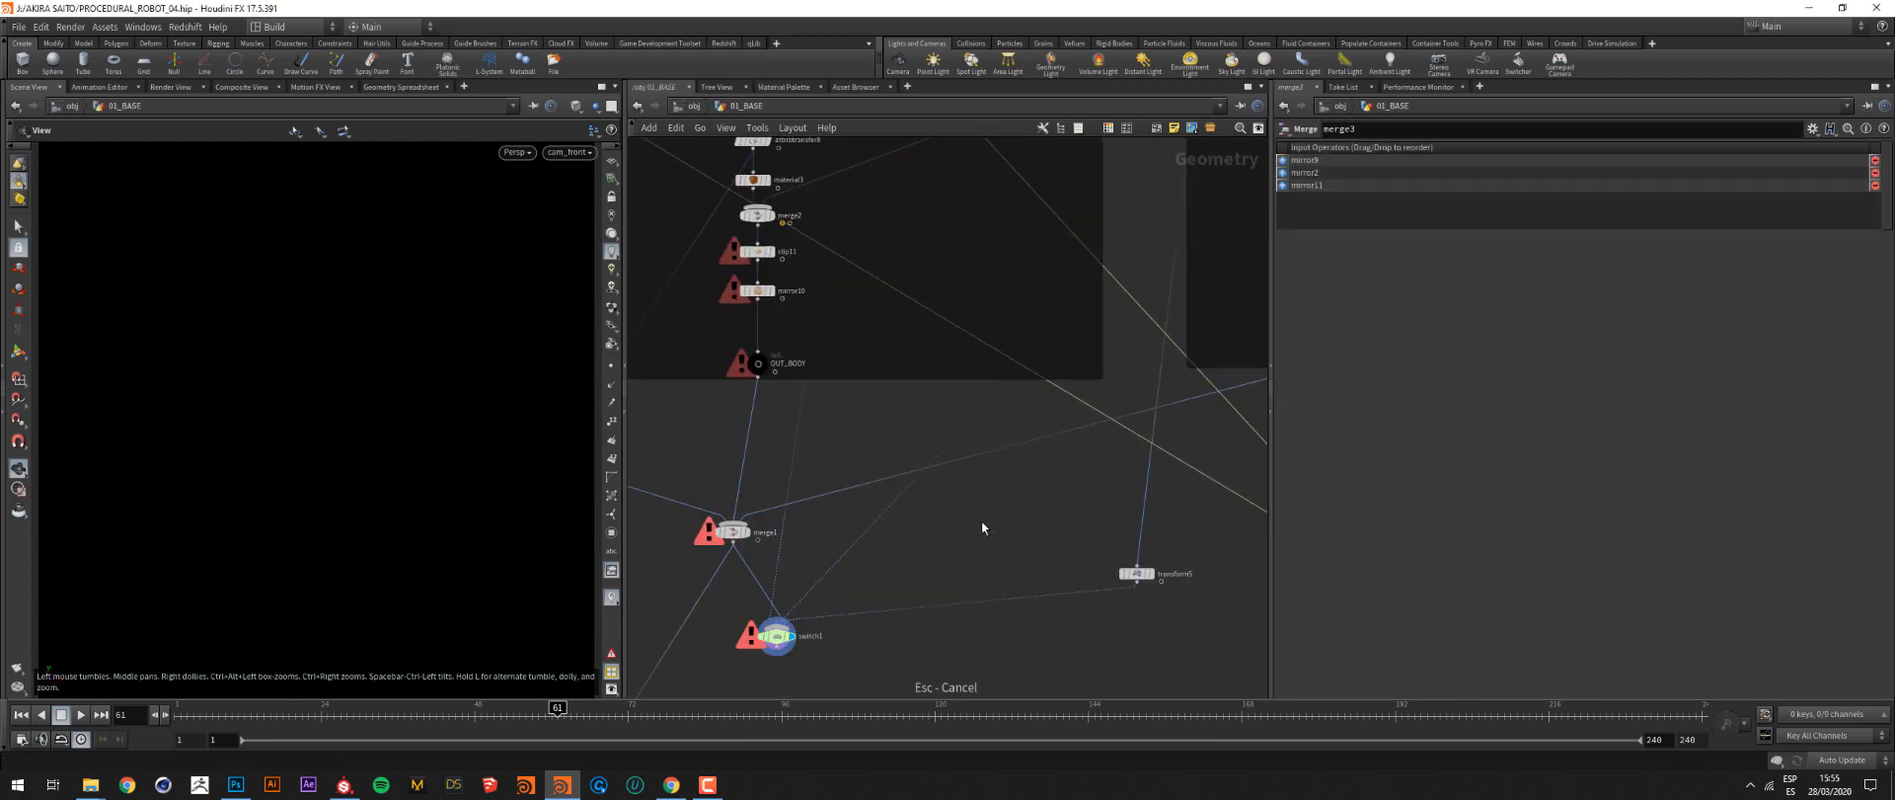
pyautogui.scroll(-9, 982, 523)
pyautogui.moveTo(963, 431); pyautogui.dragTo(913, 485, button='middle')
pyautogui.scroll(3, 913, 486)
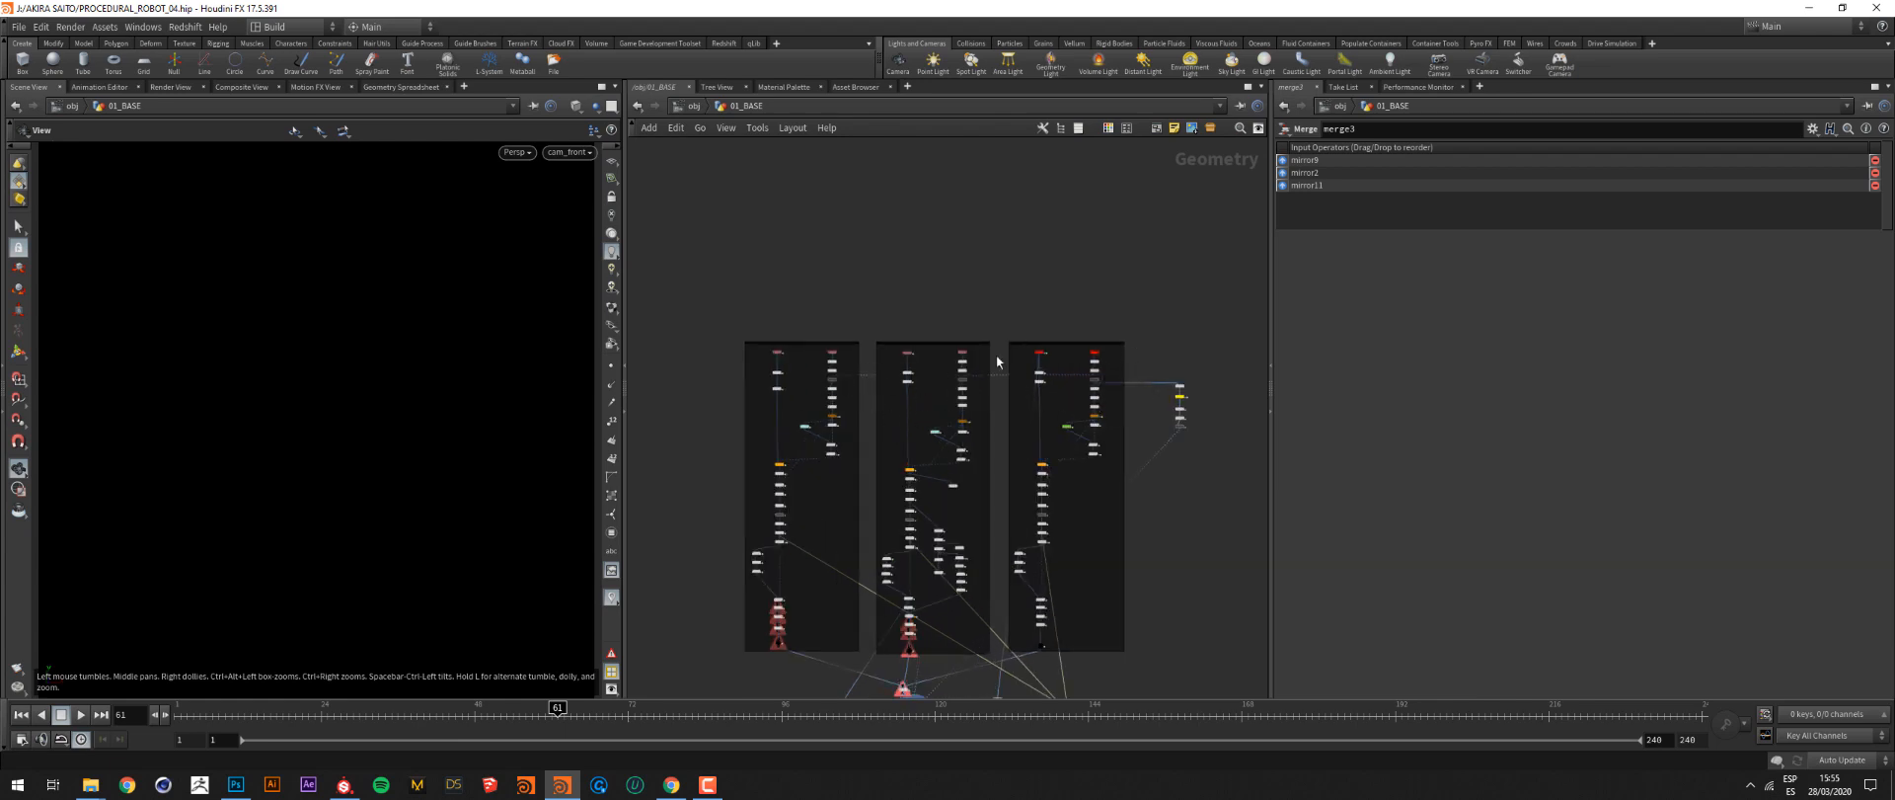
pyautogui.scroll(8, 1082, 371)
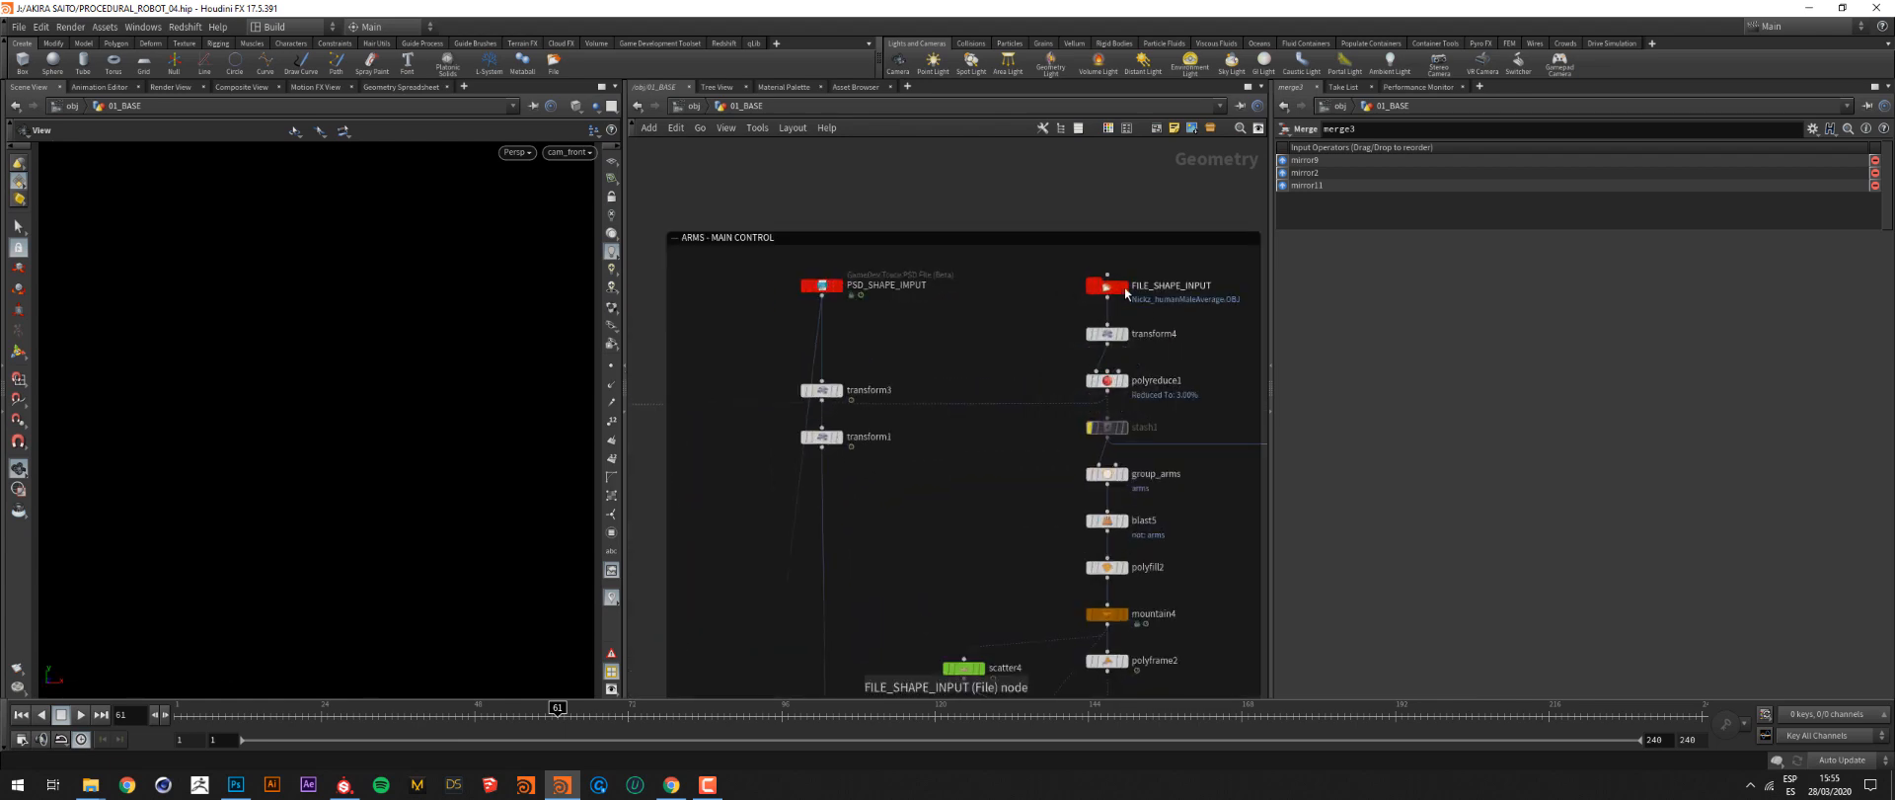
# Display the FILE_SHAPE_INPUT, transform4 and polyreduce1 nodes in turn to examine the human base mesh
pyautogui.moveTo(1120, 293)
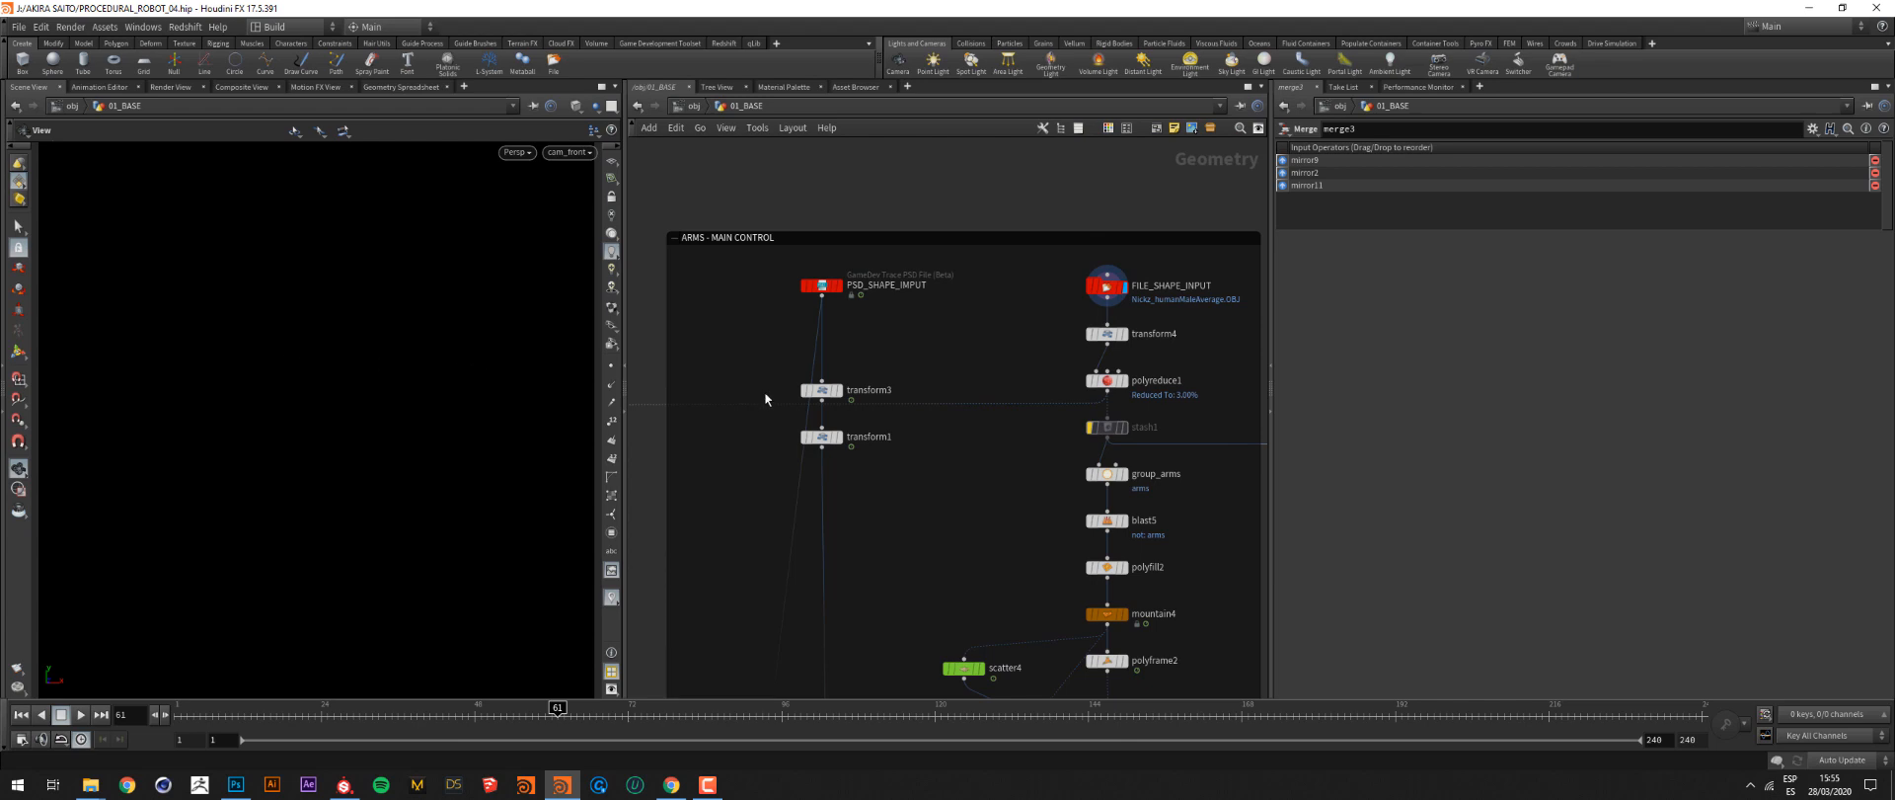
pyautogui.hotkey('space', 'g')
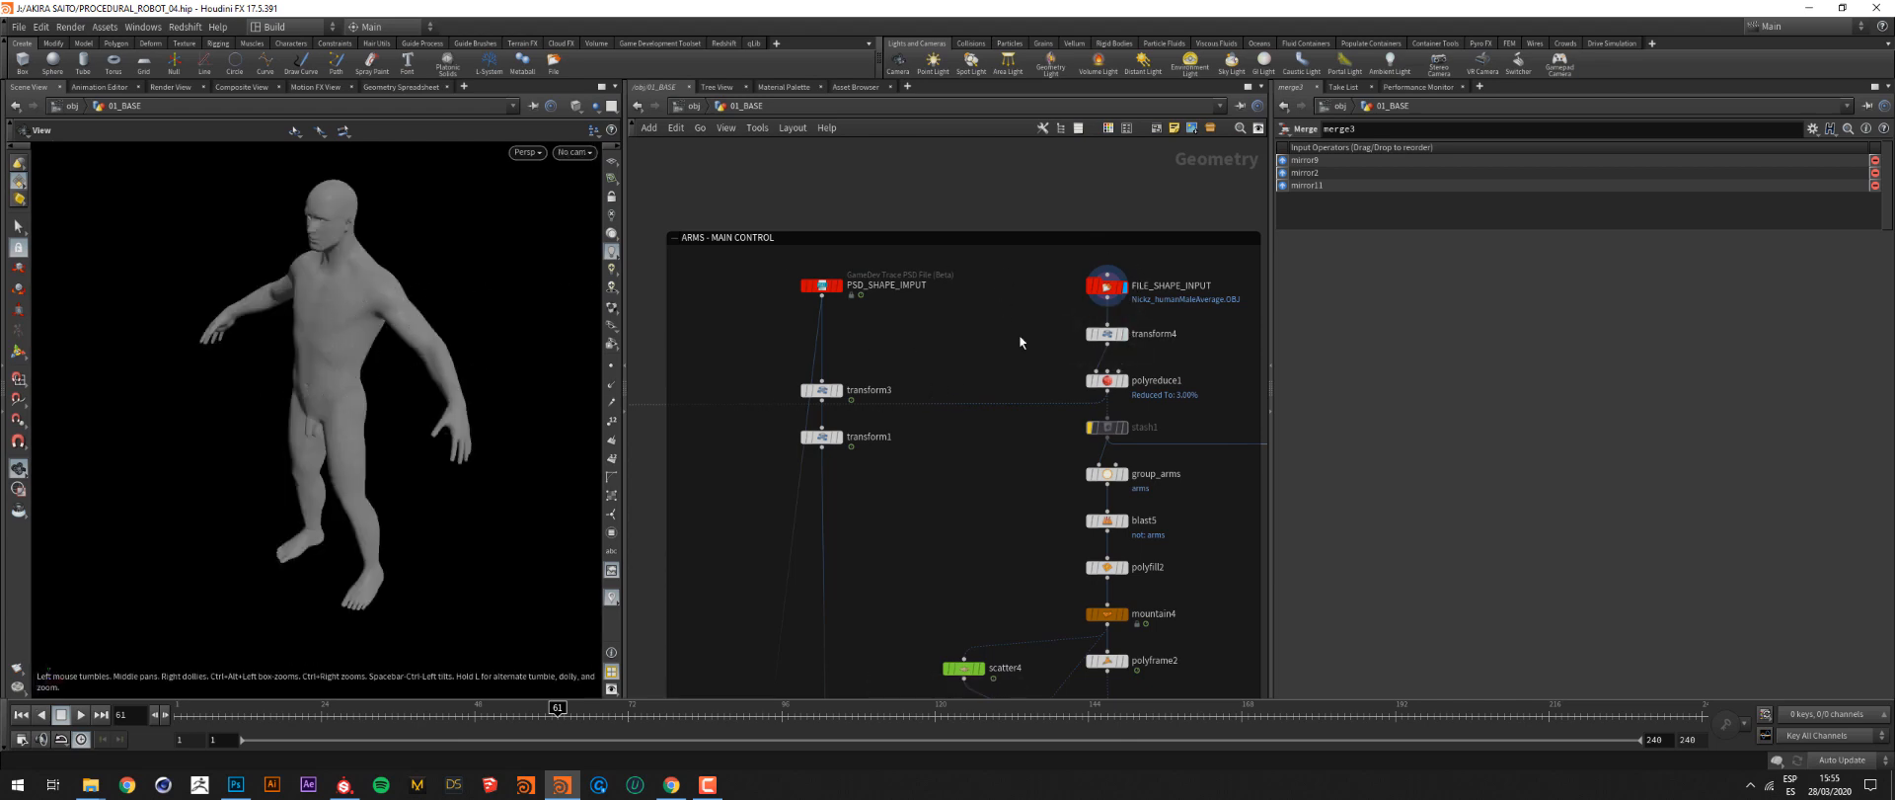
pyautogui.hotkey('space', 'g')
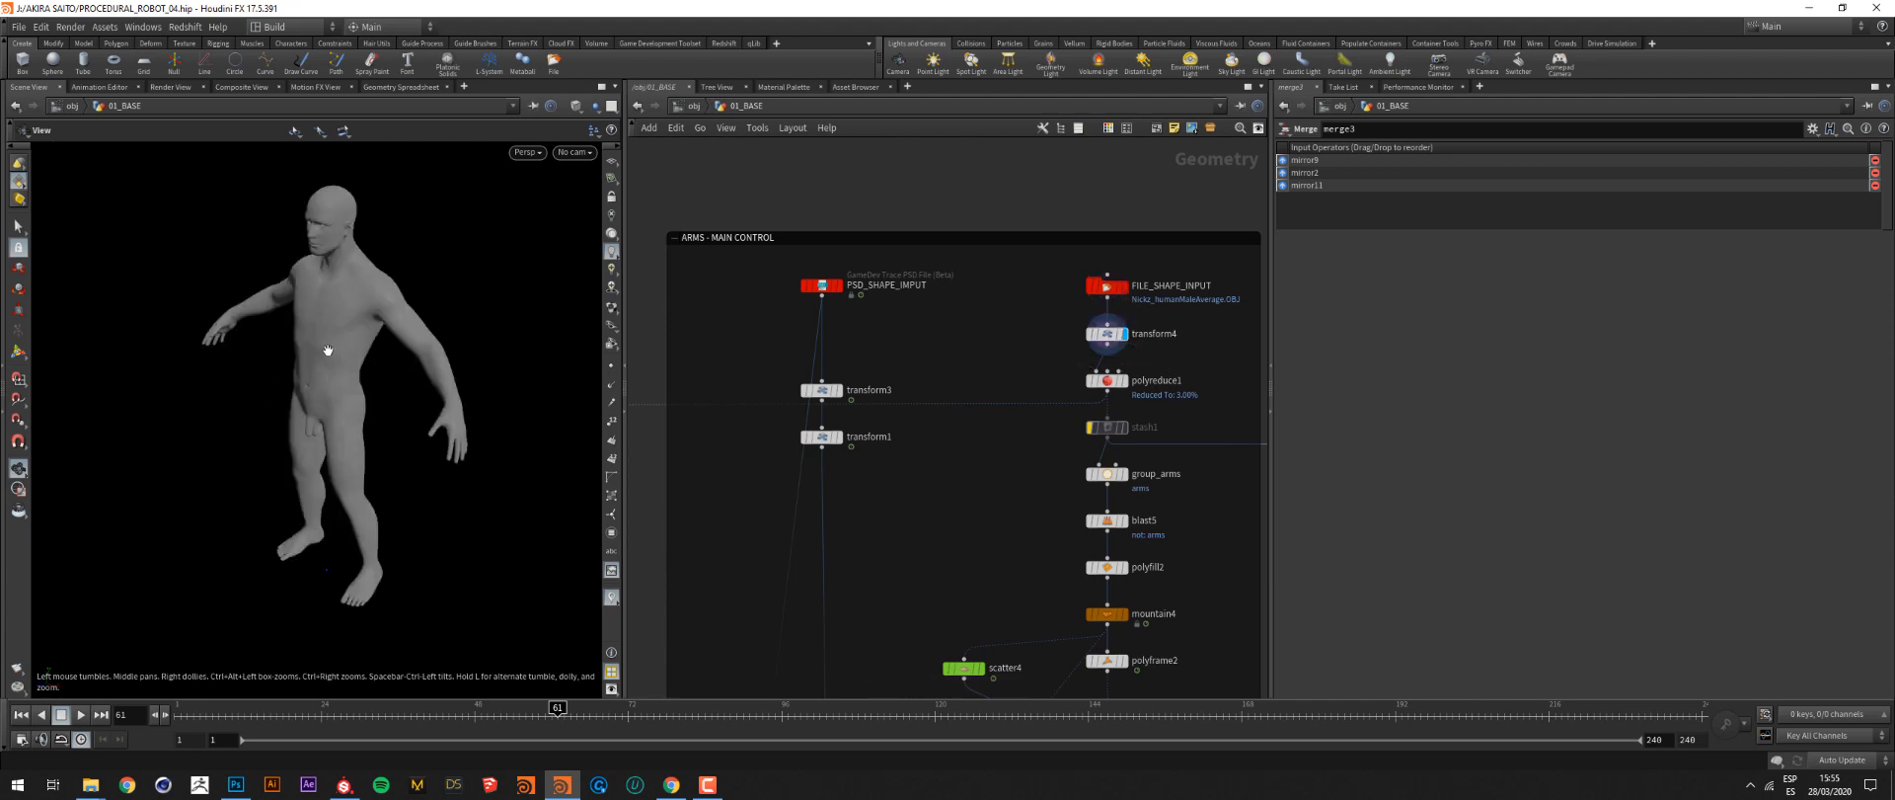
pyautogui.click(1123, 380)
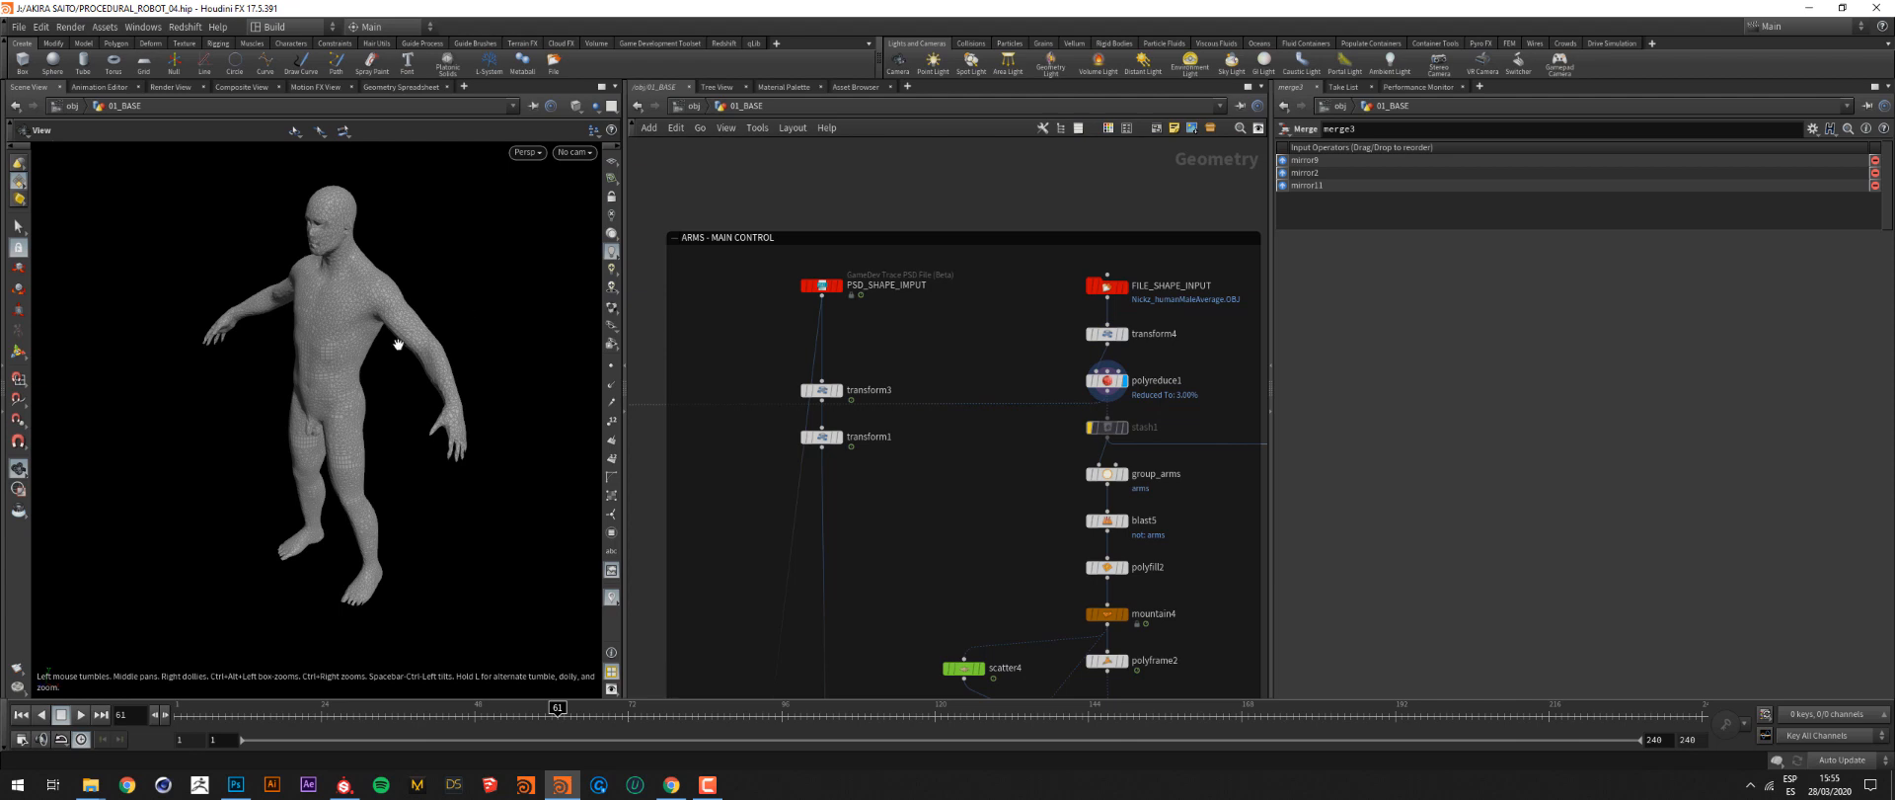
# Display the group_arms node and set its bounding box's Z size to 1.3
pyautogui.moveTo(1208, 502); pyautogui.dragTo(1052, 360, button='middle')
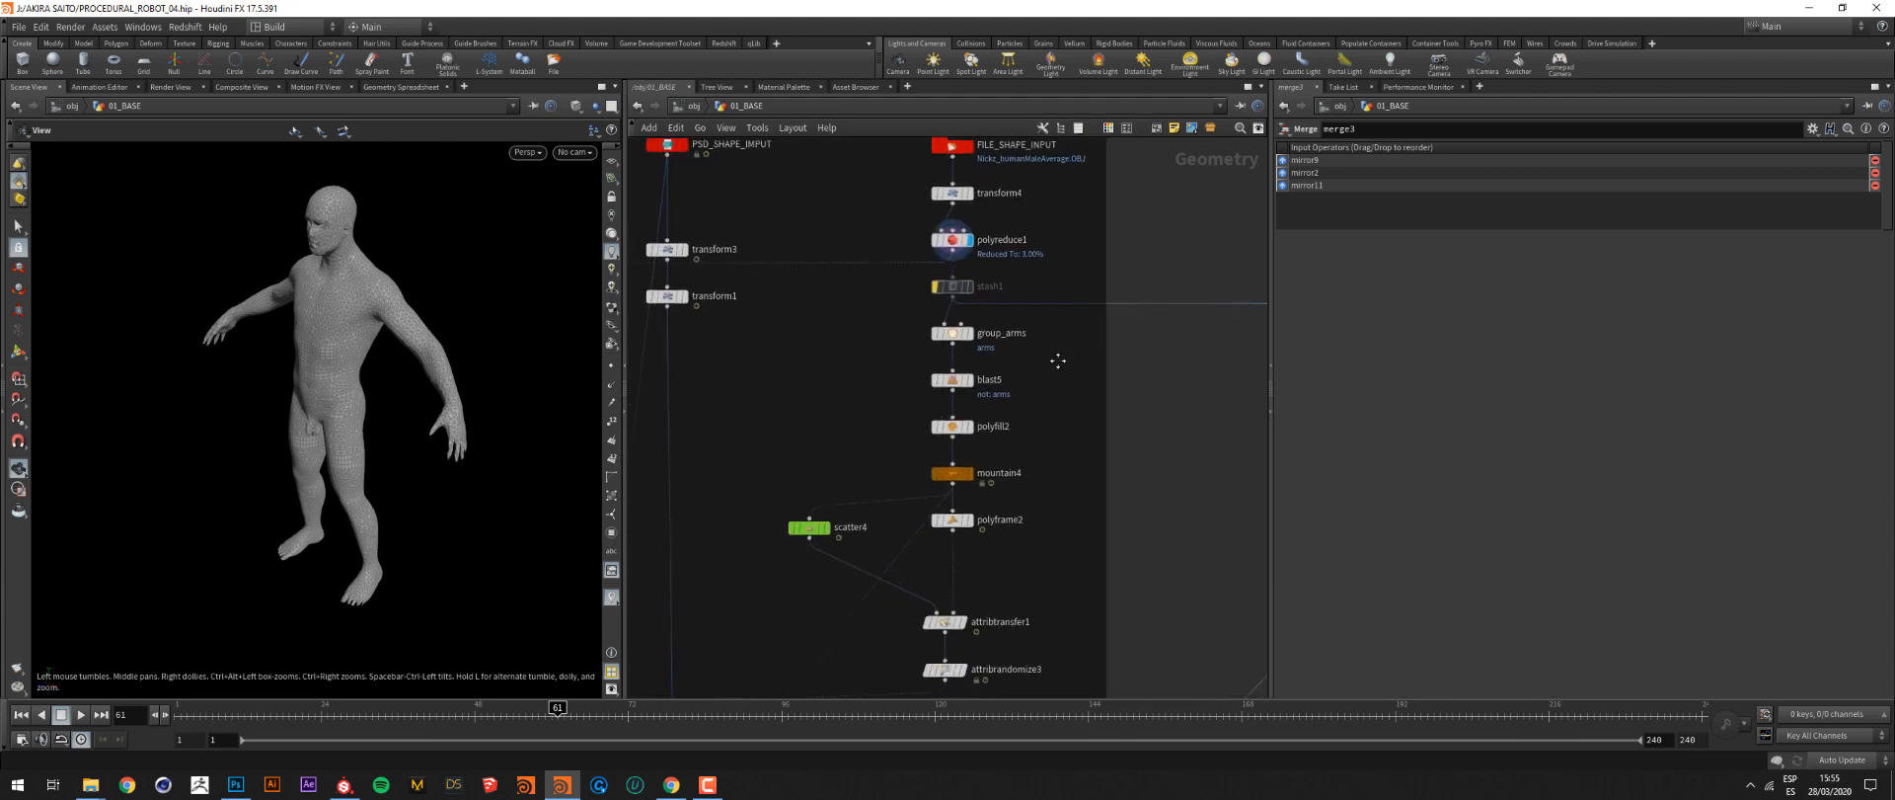
pyautogui.click(970, 338)
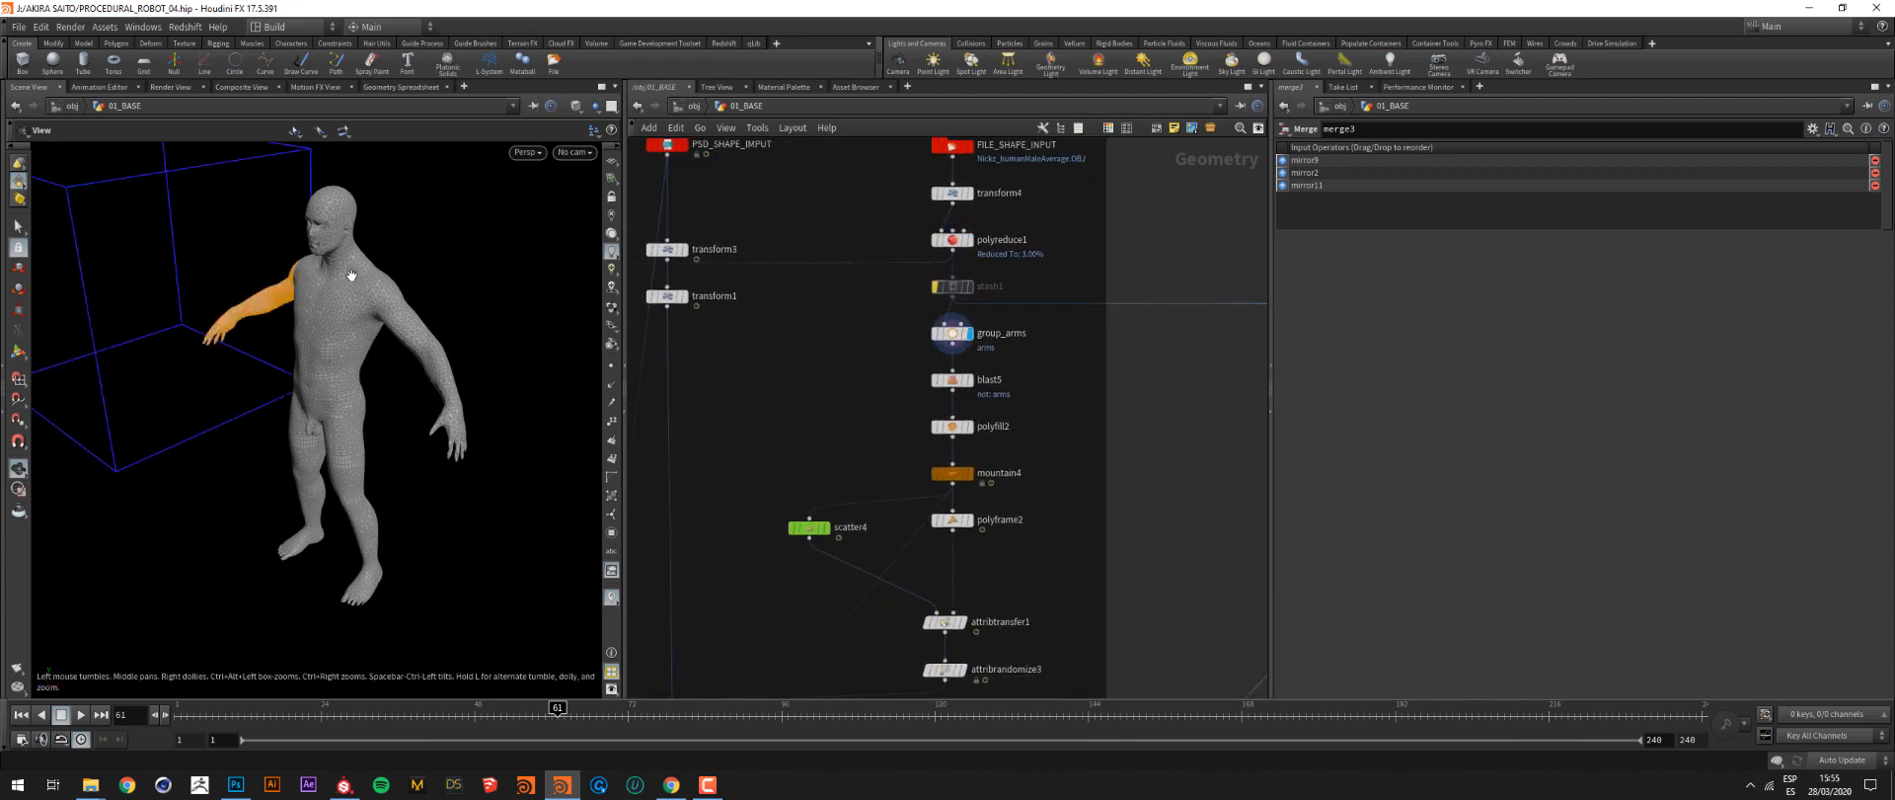
pyautogui.moveTo(343, 250); pyautogui.dragTo(516, 287)
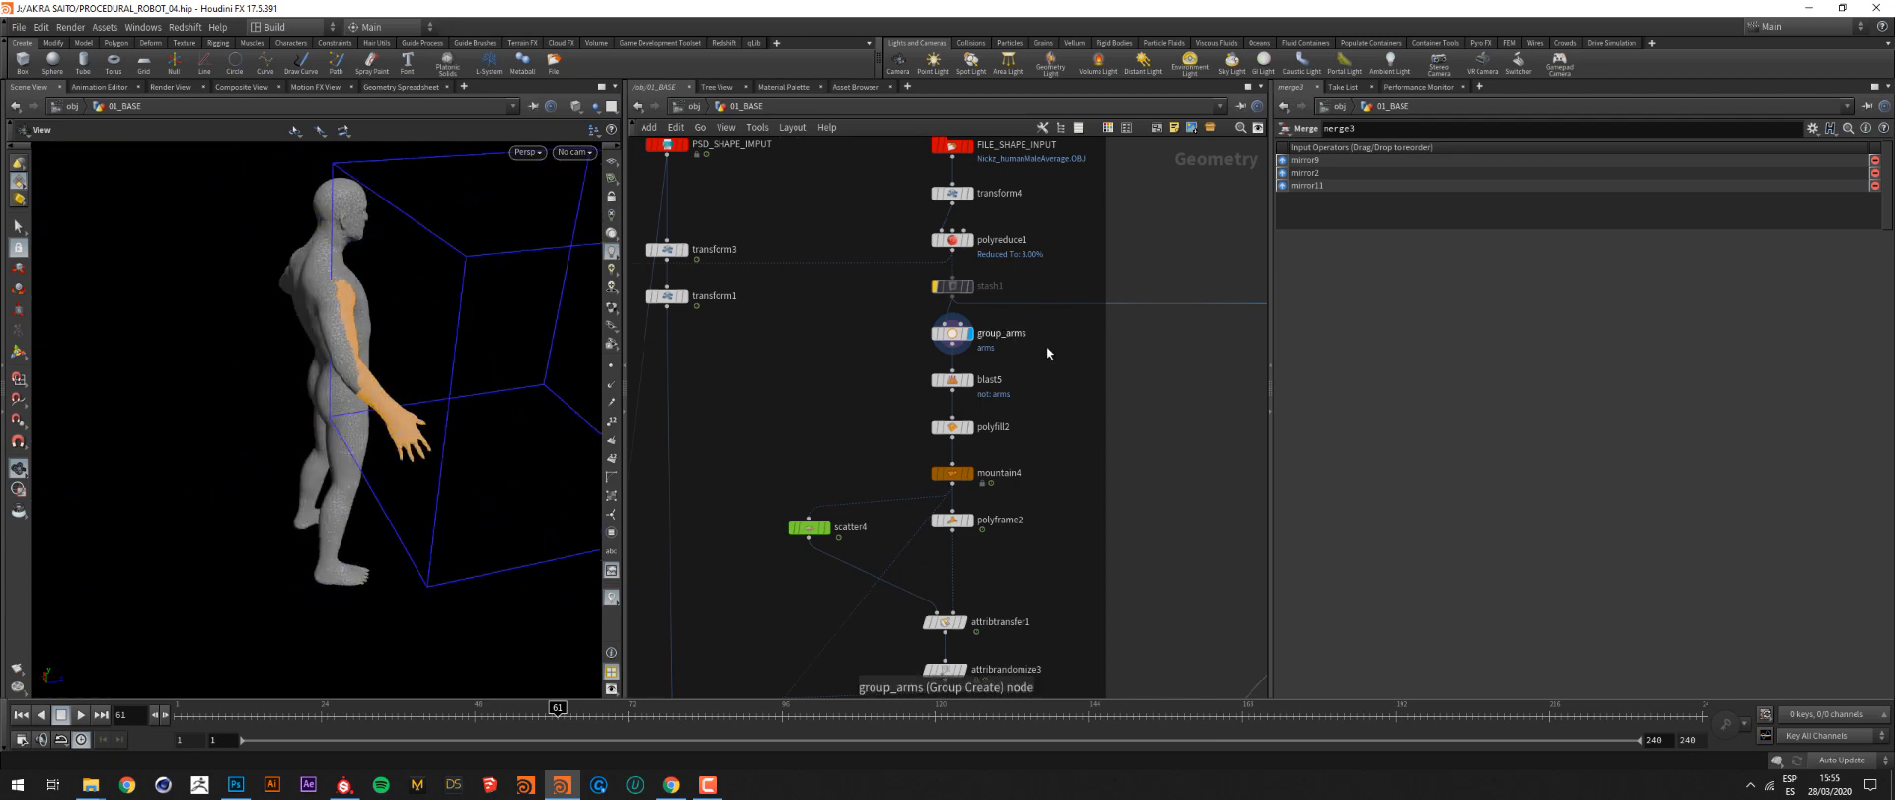
pyautogui.click(952, 332)
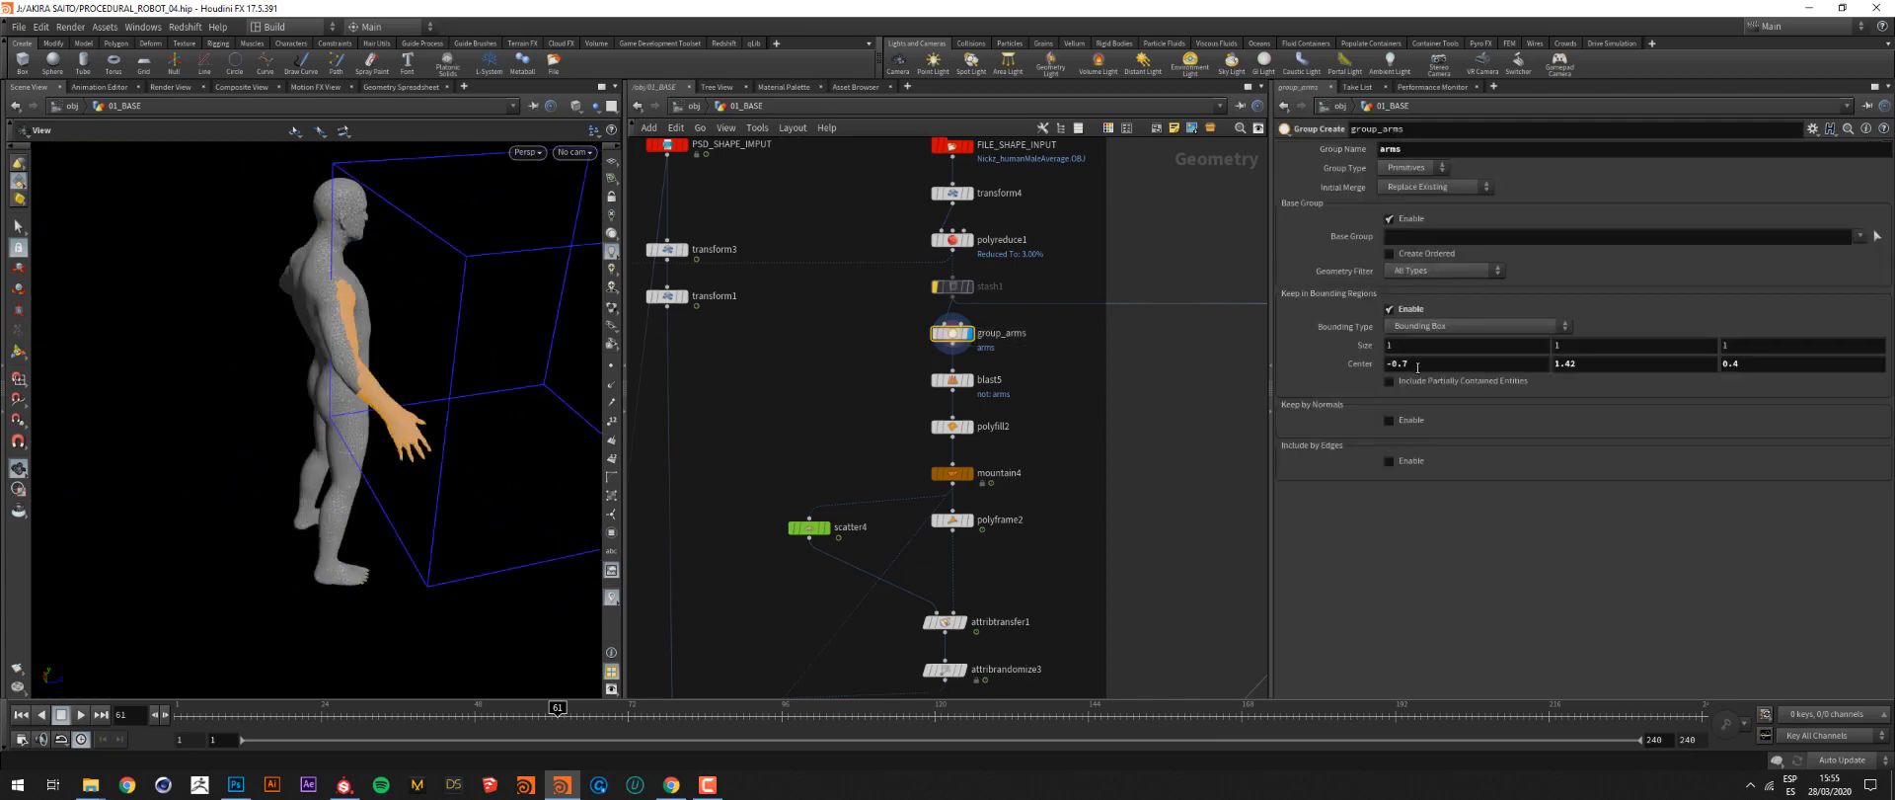
pyautogui.moveTo(1418, 348); pyautogui.dragTo(1504, 353, button='middle')
pyautogui.hotkey('ctrl', 'z')
pyautogui.moveTo(1765, 348); pyautogui.dragTo(1818, 352, button='middle')
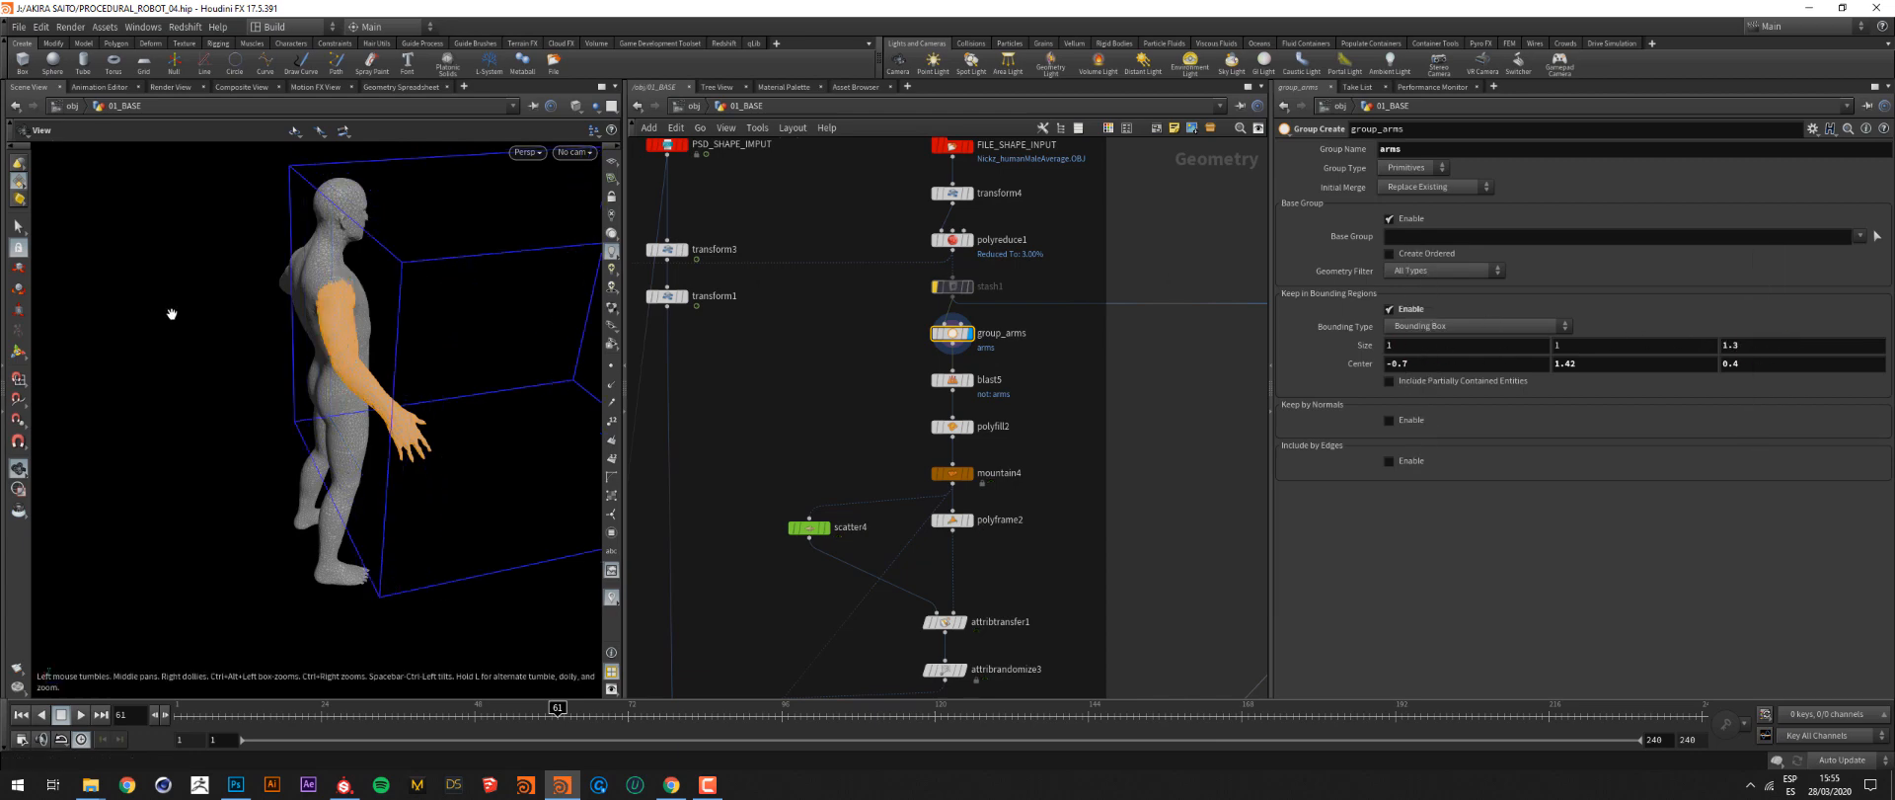
# Display the blast5, polyfill2 and mountain4 nodes in turn to inspect the isolated arm, its capped end and its noise deformation
pyautogui.click(967, 380)
pyautogui.moveTo(190, 316); pyautogui.dragTo(232, 329)
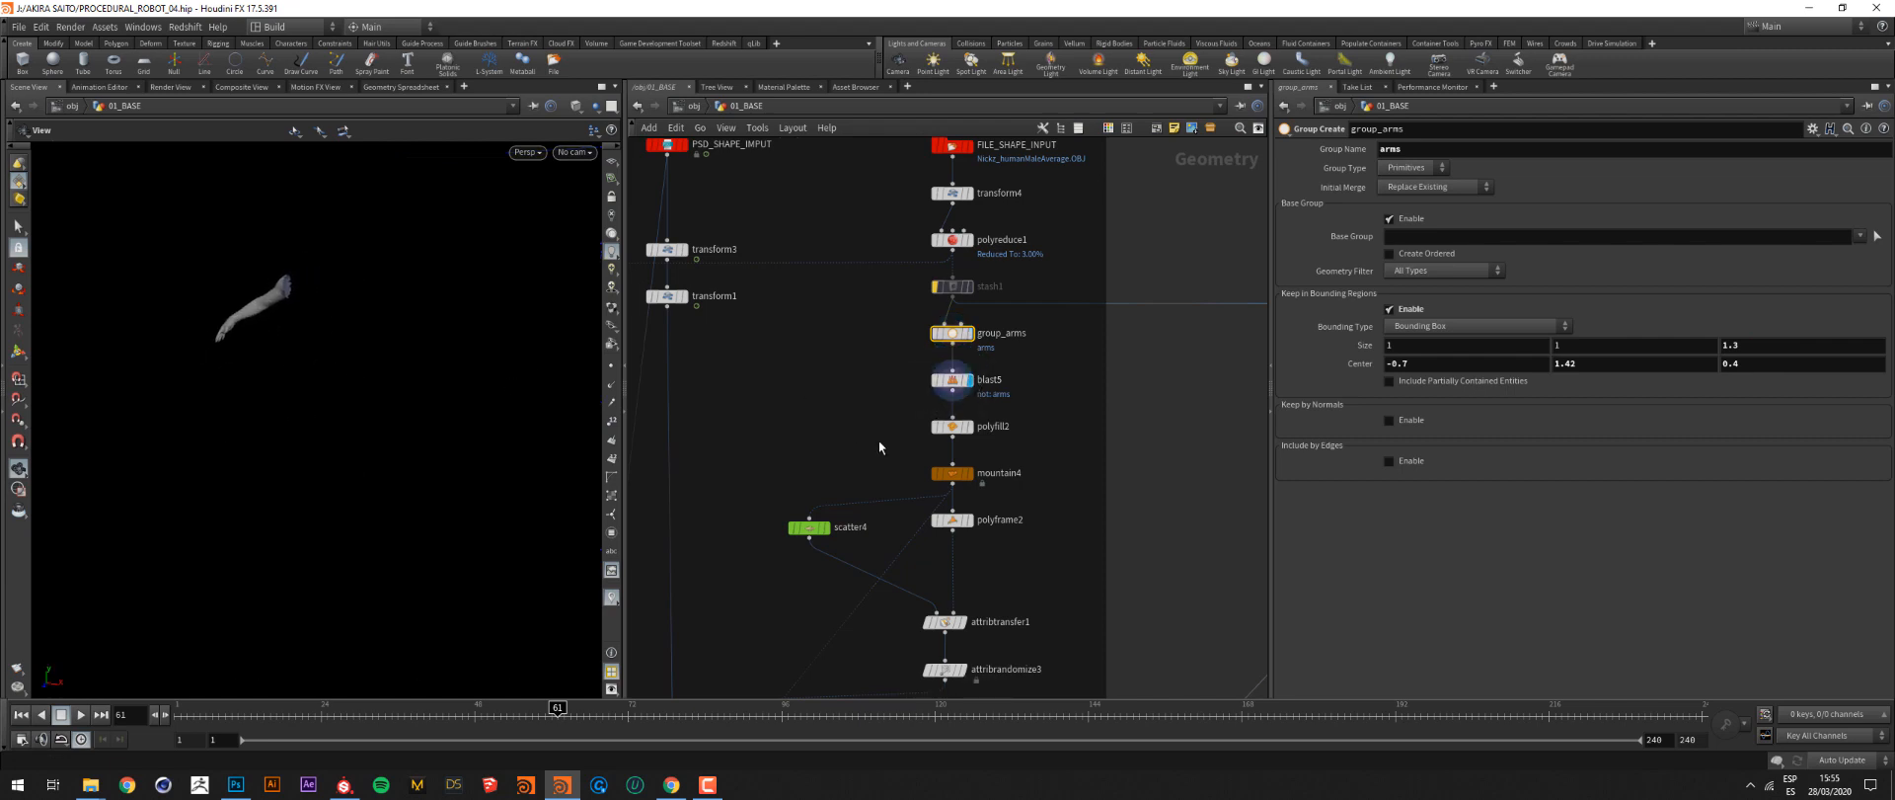
pyautogui.click(971, 427)
pyautogui.moveTo(394, 338); pyautogui.dragTo(592, 305)
pyautogui.moveTo(424, 324); pyautogui.dragTo(454, 342)
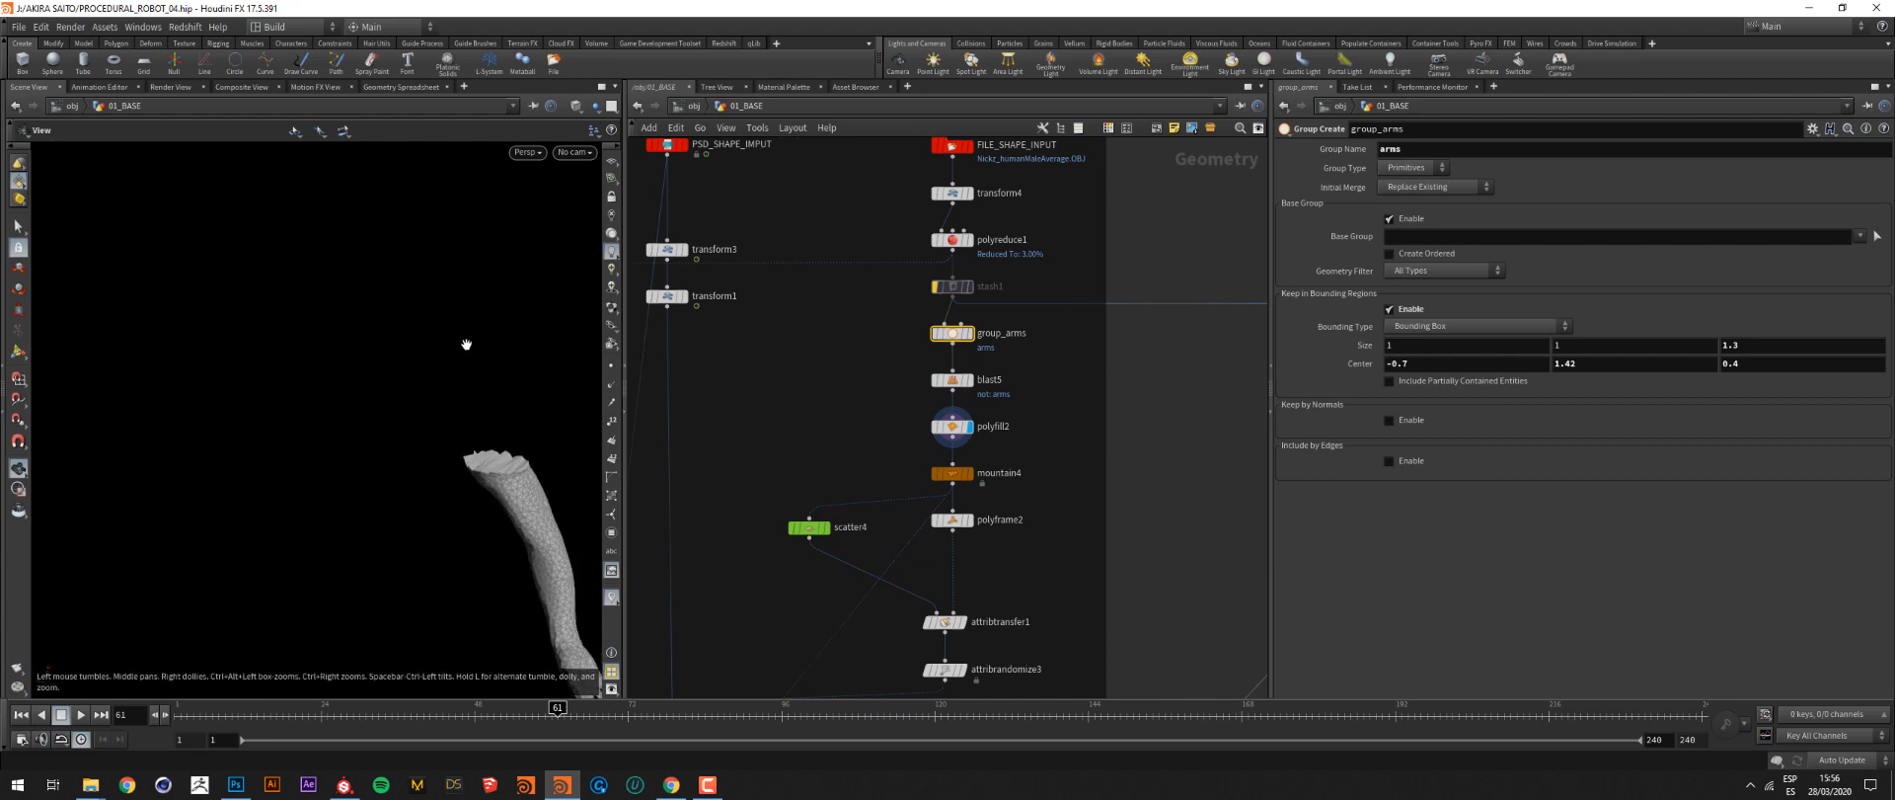
pyautogui.hotkey('space', 'g')
pyautogui.moveTo(478, 383); pyautogui.dragTo(473, 404, button='right')
pyautogui.click(970, 473)
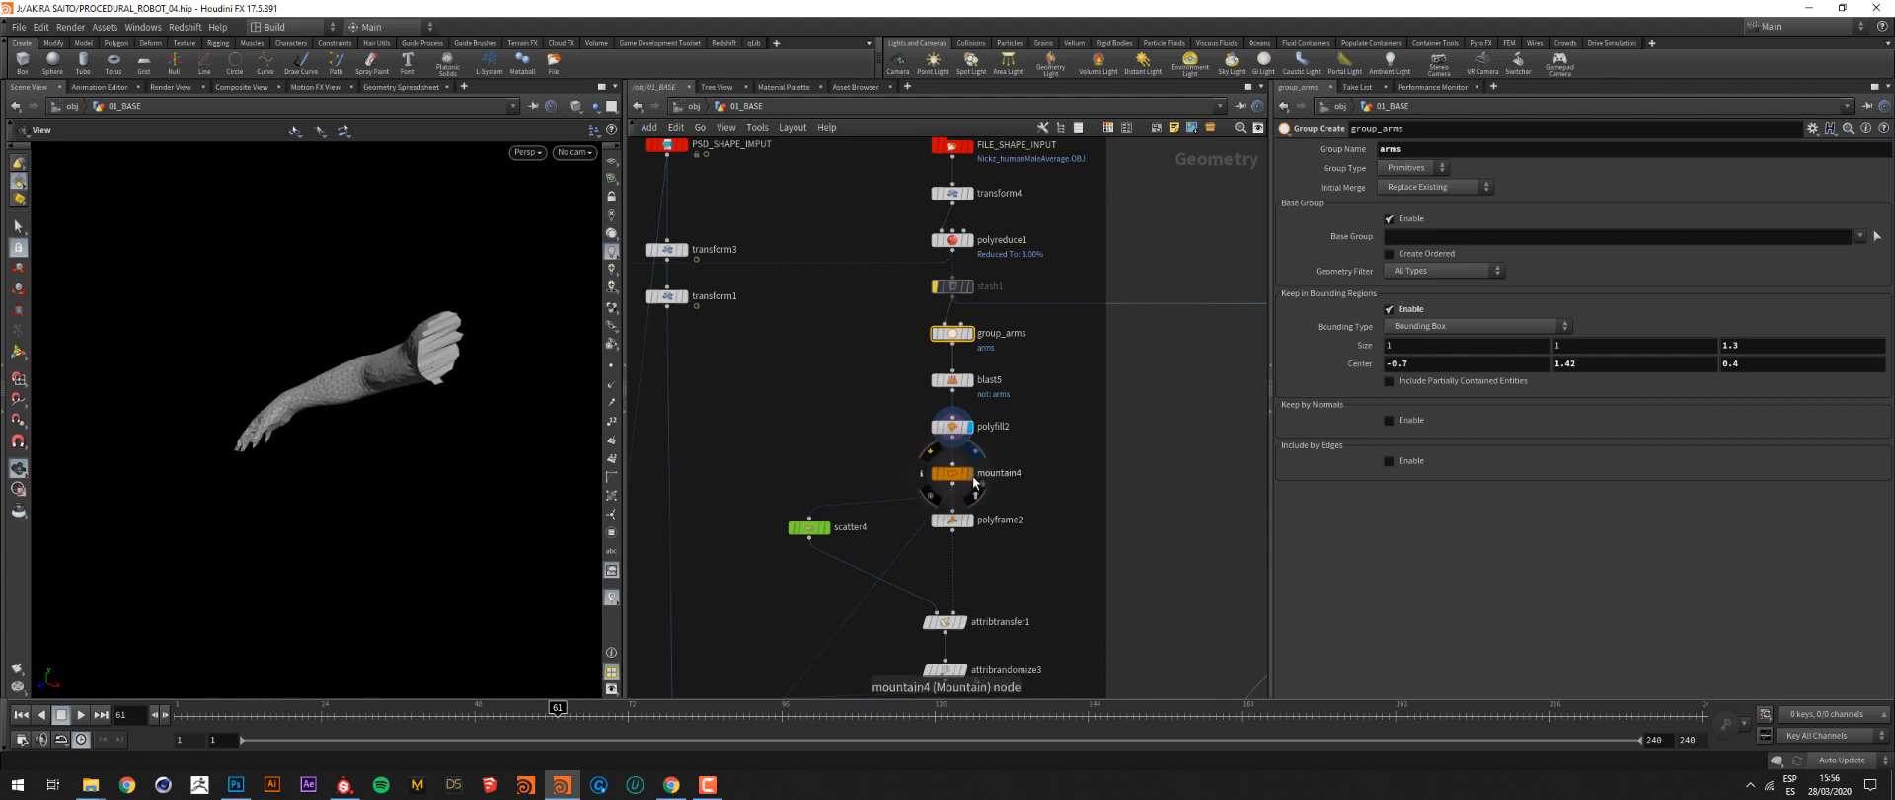
pyautogui.moveTo(592, 381); pyautogui.dragTo(373, 347)
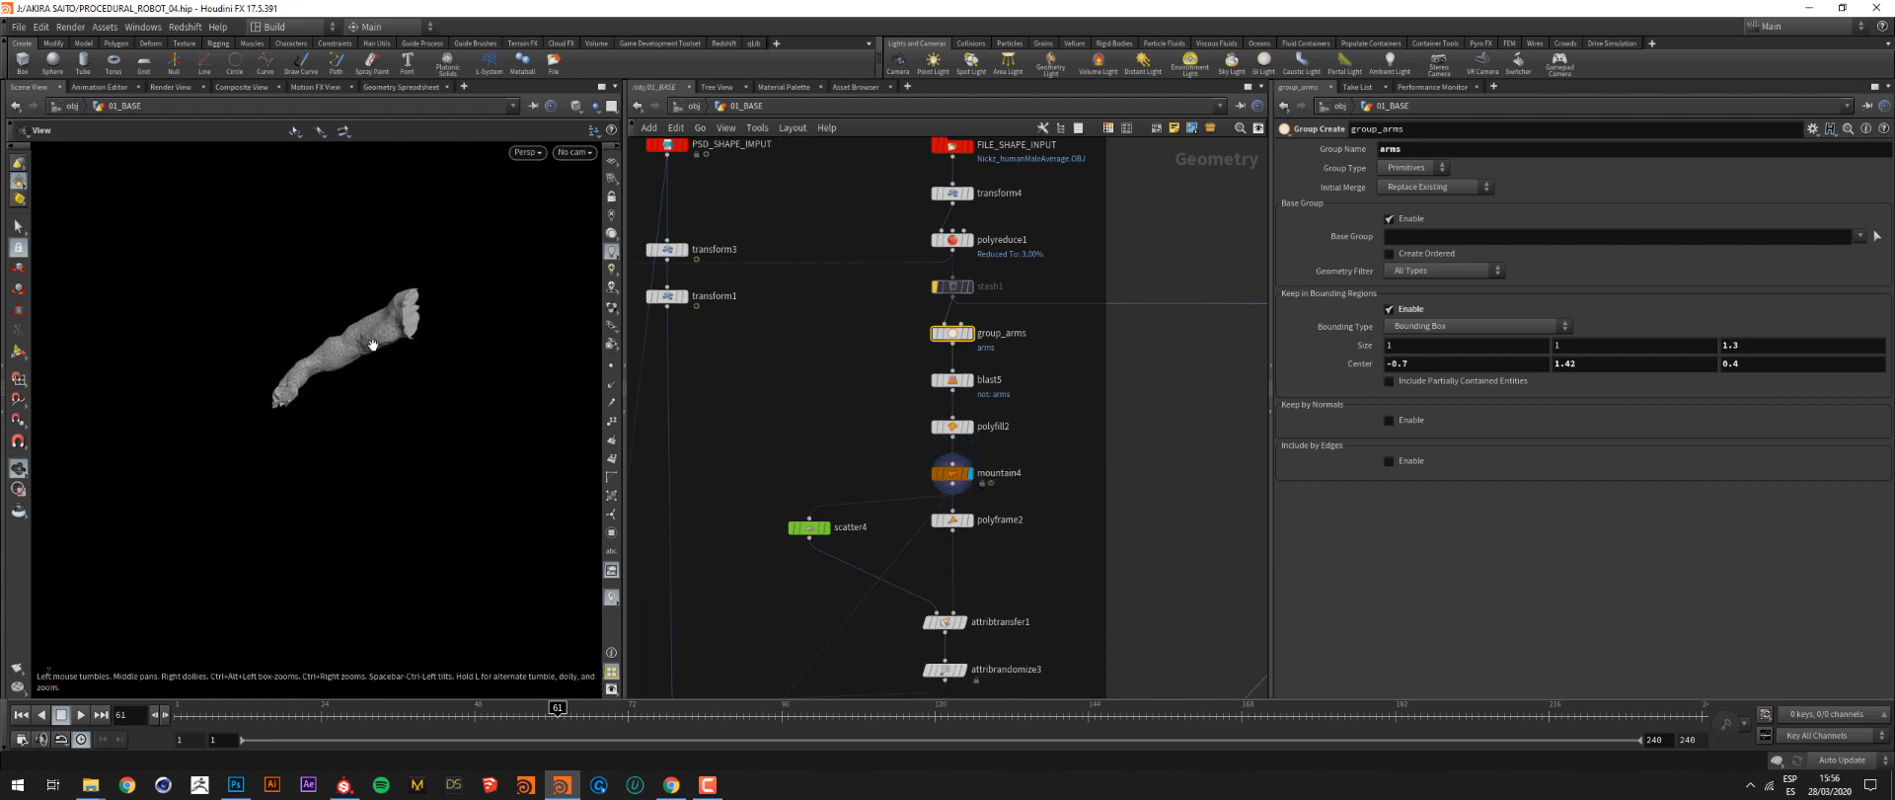
# Display polyframe2 with its parameters, and briefly show the arm's normals before hiding them again
pyautogui.moveTo(1036, 498); pyautogui.dragTo(1047, 394, button='middle')
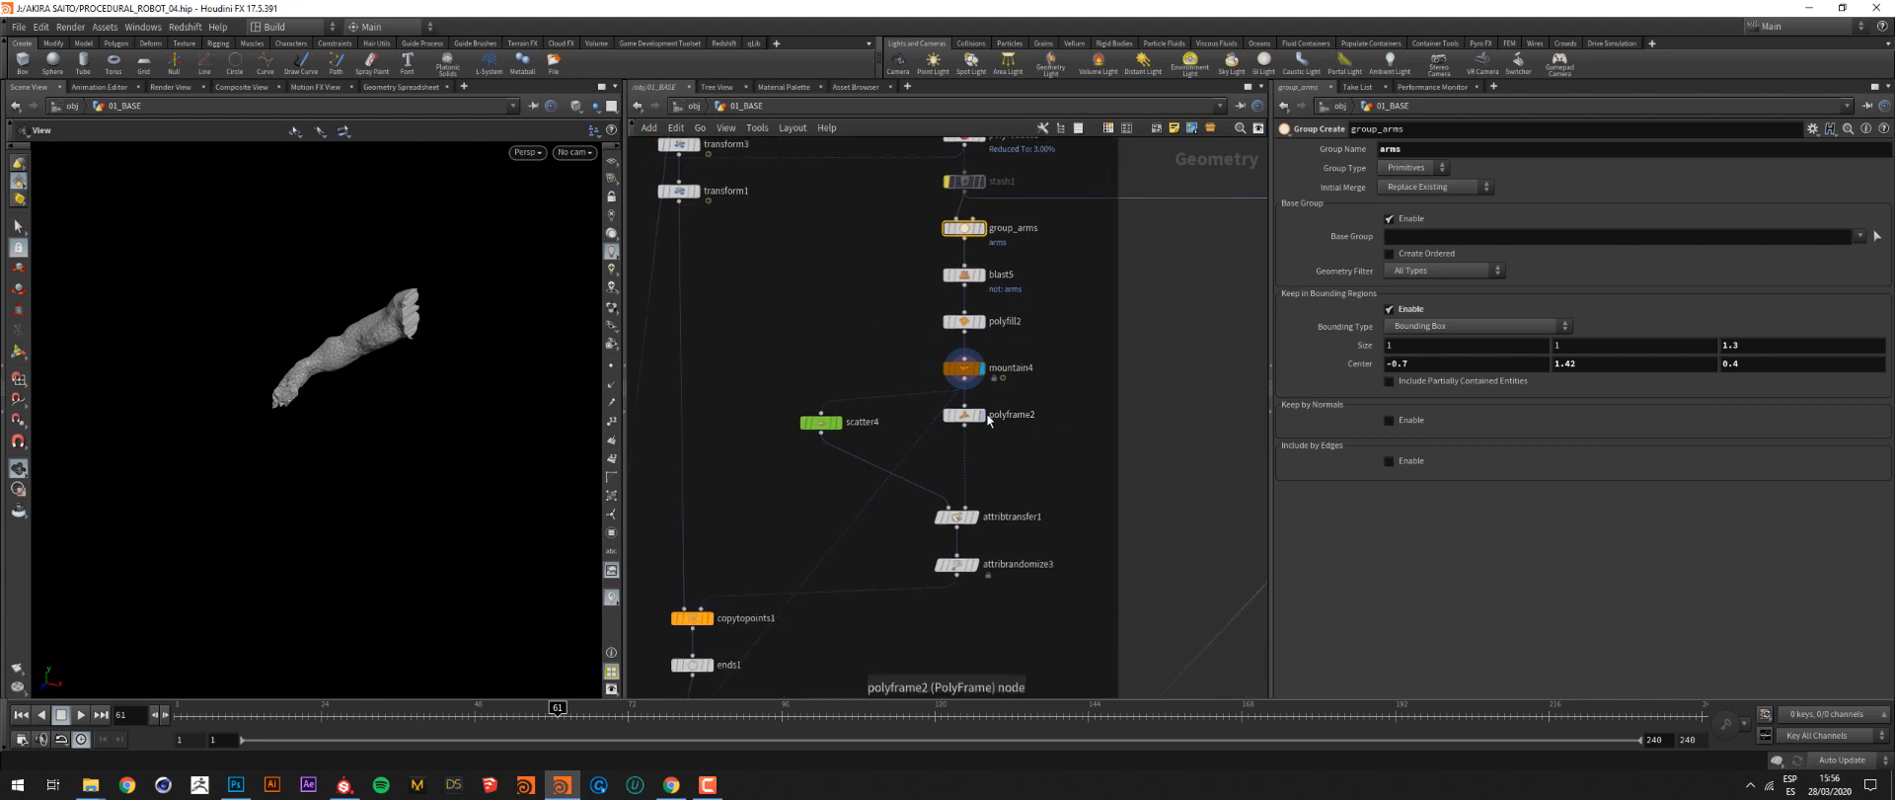
pyautogui.click(977, 415)
pyautogui.click(962, 415)
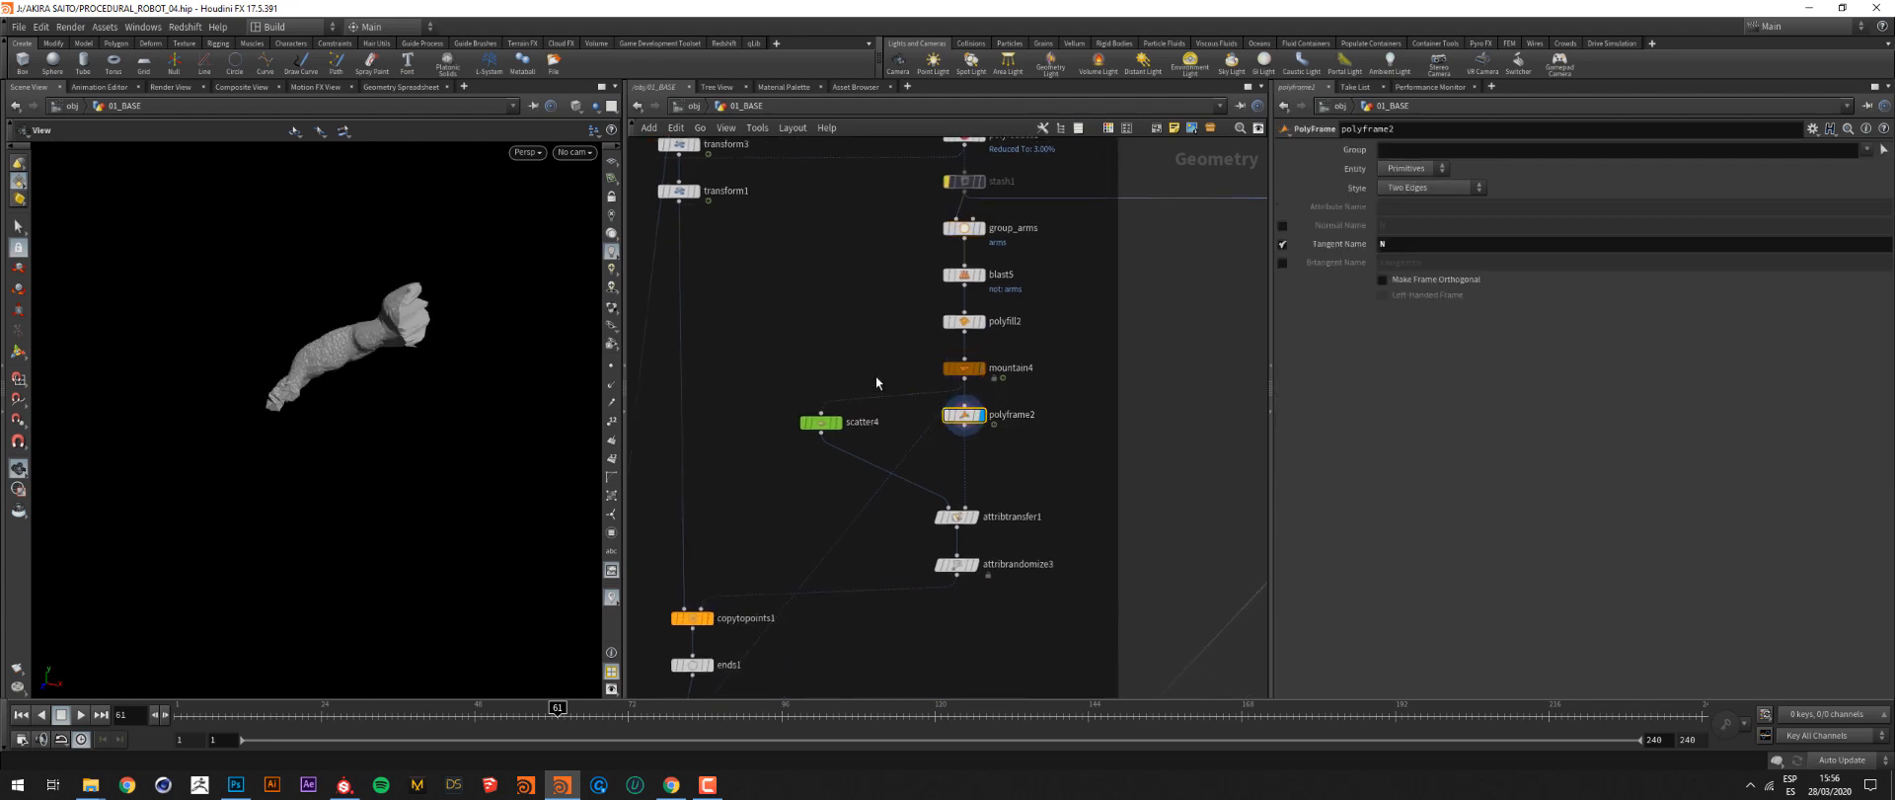
pyautogui.click(613, 386)
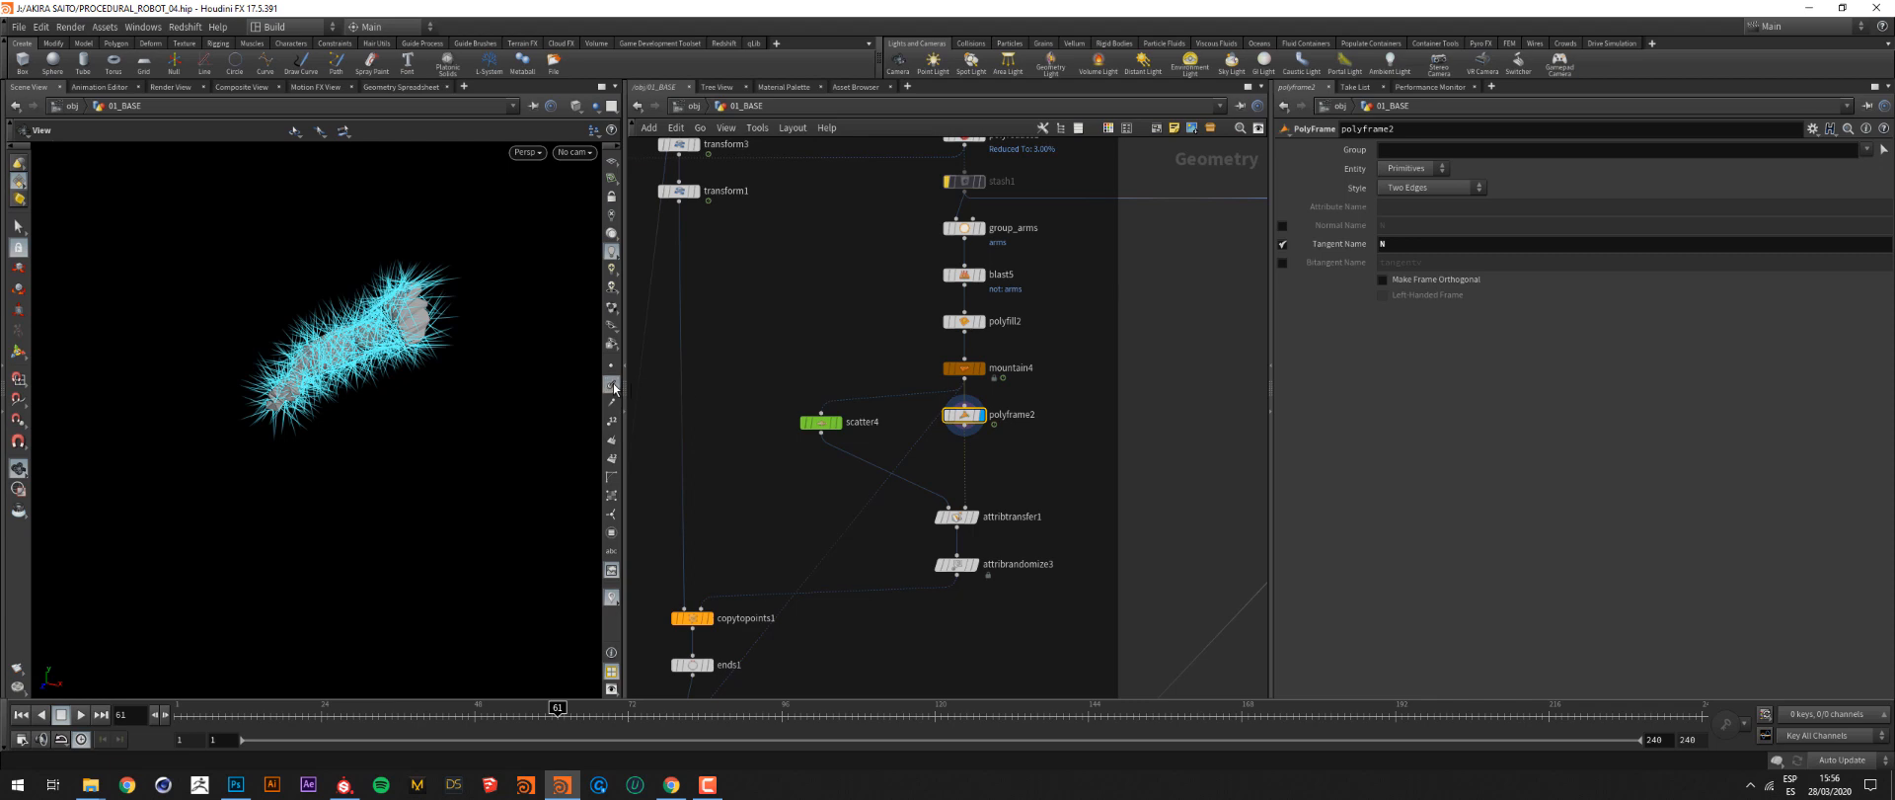
pyautogui.click(613, 386)
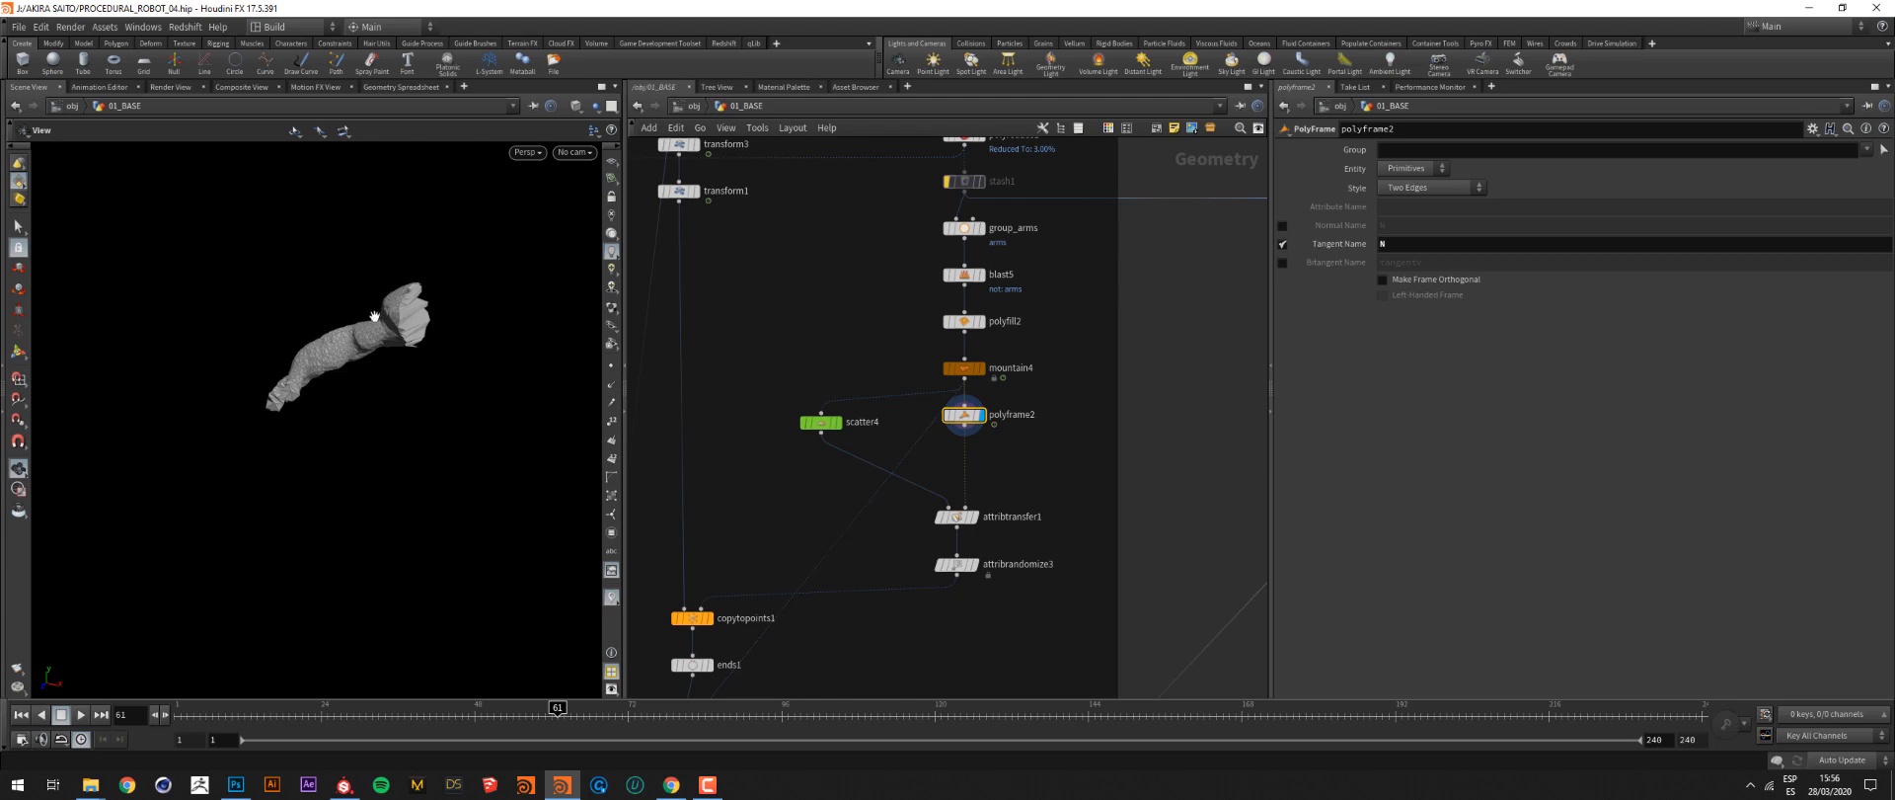
# Display the scatter4, attribtransfer1 and attribrandomize3 nodes in turn with point normals shown, and inspect the randomize settings
pyautogui.click(845, 424)
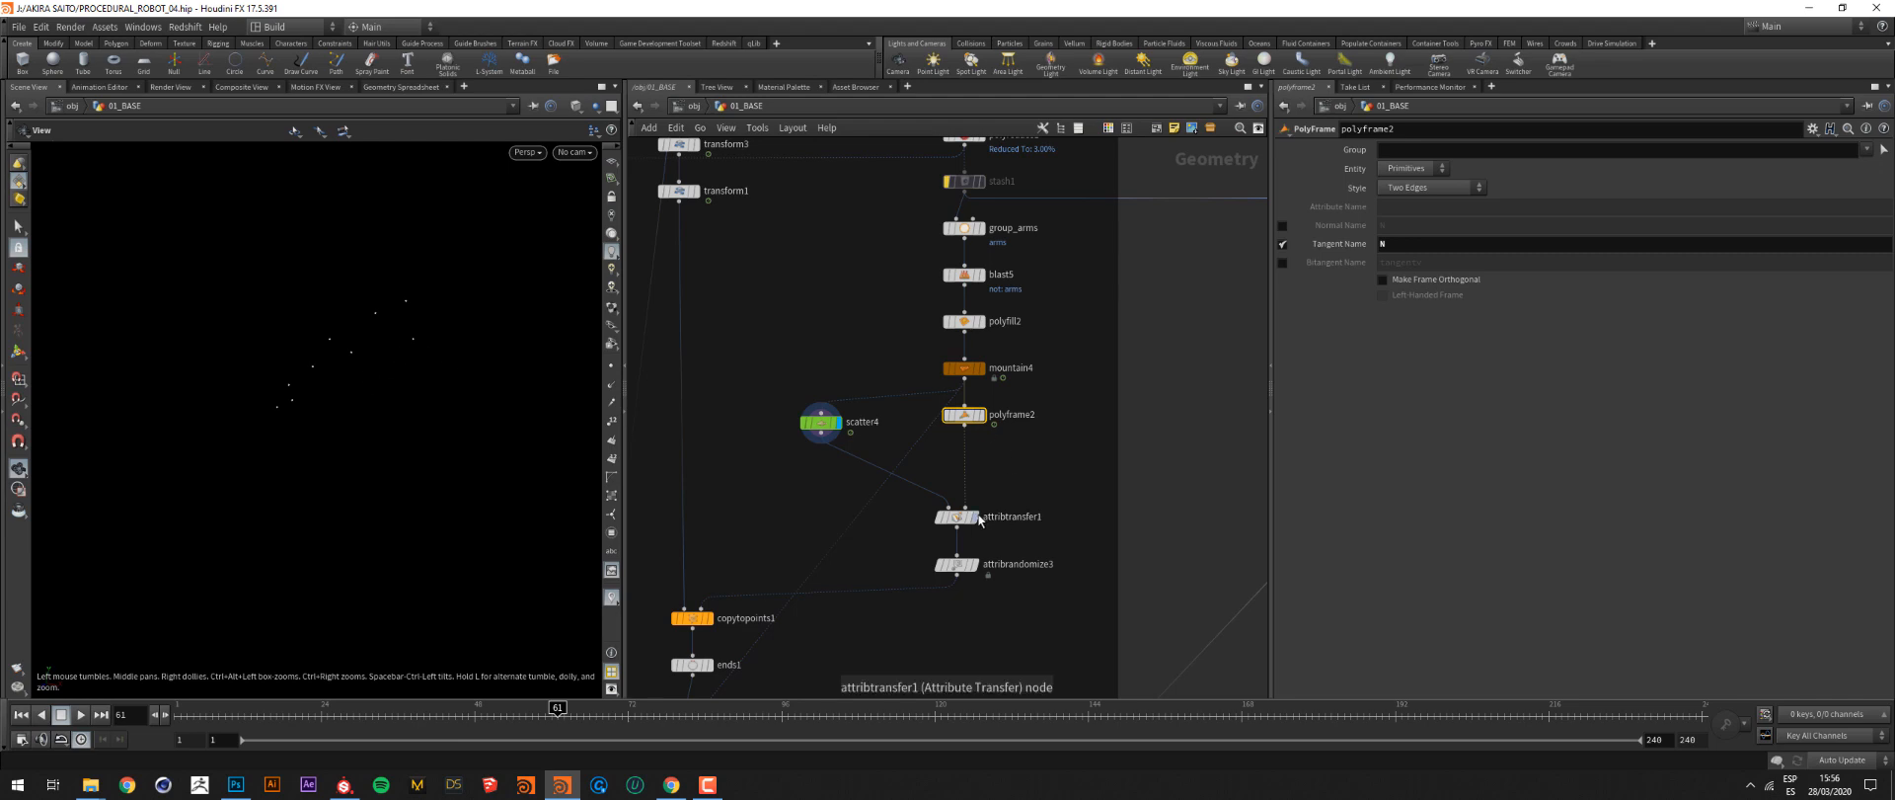
pyautogui.click(943, 518)
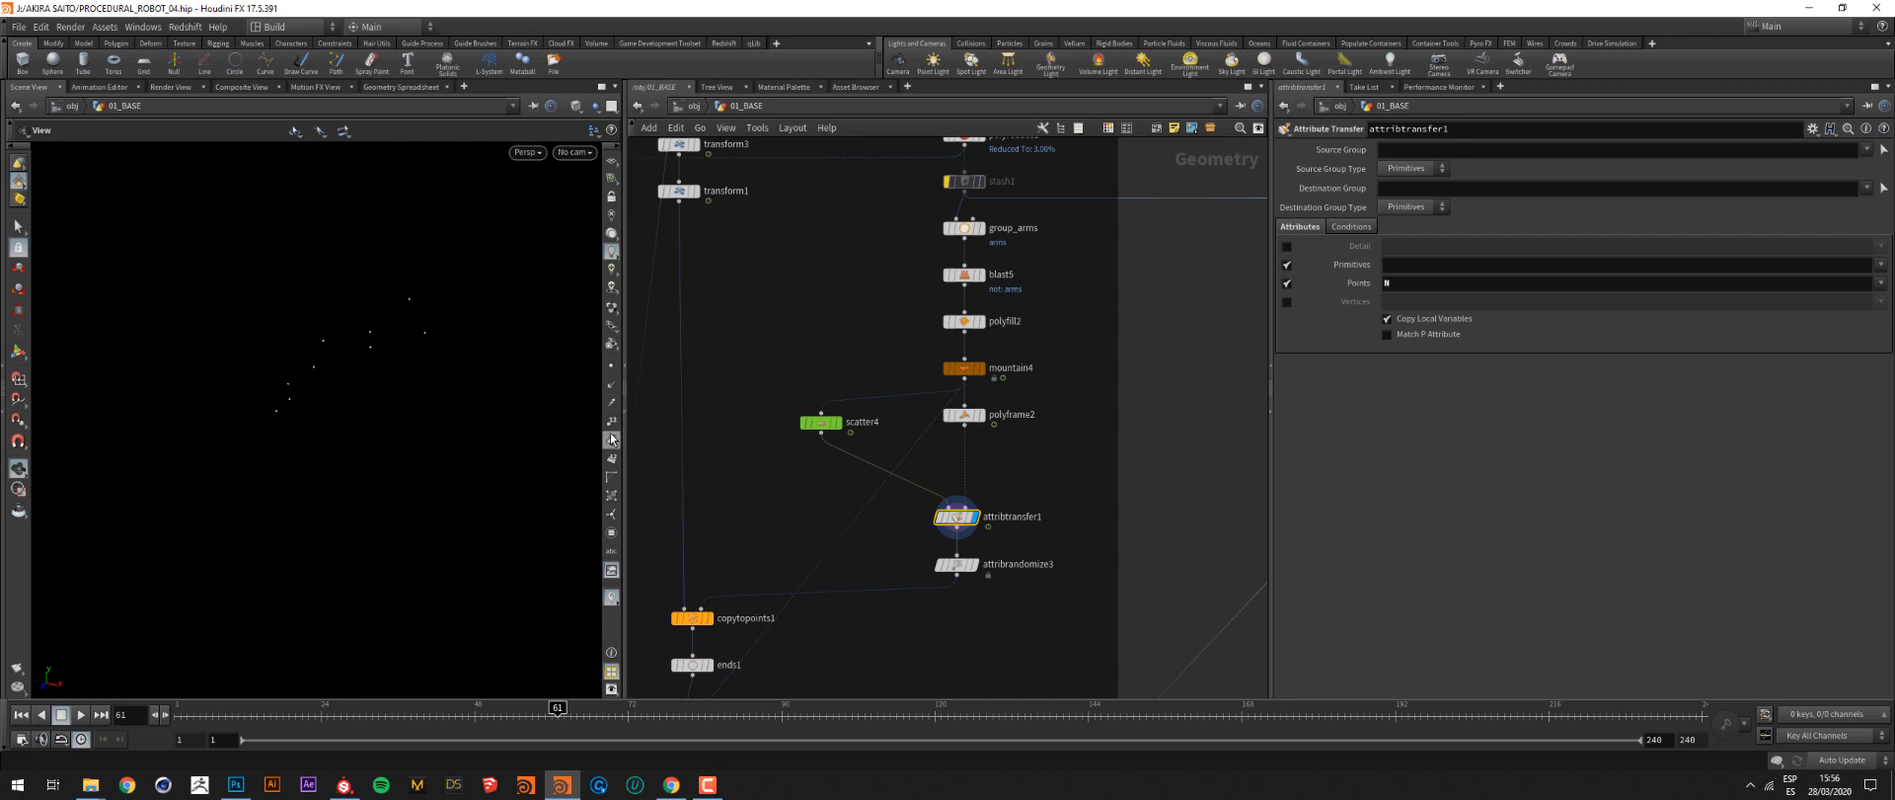
pyautogui.click(612, 386)
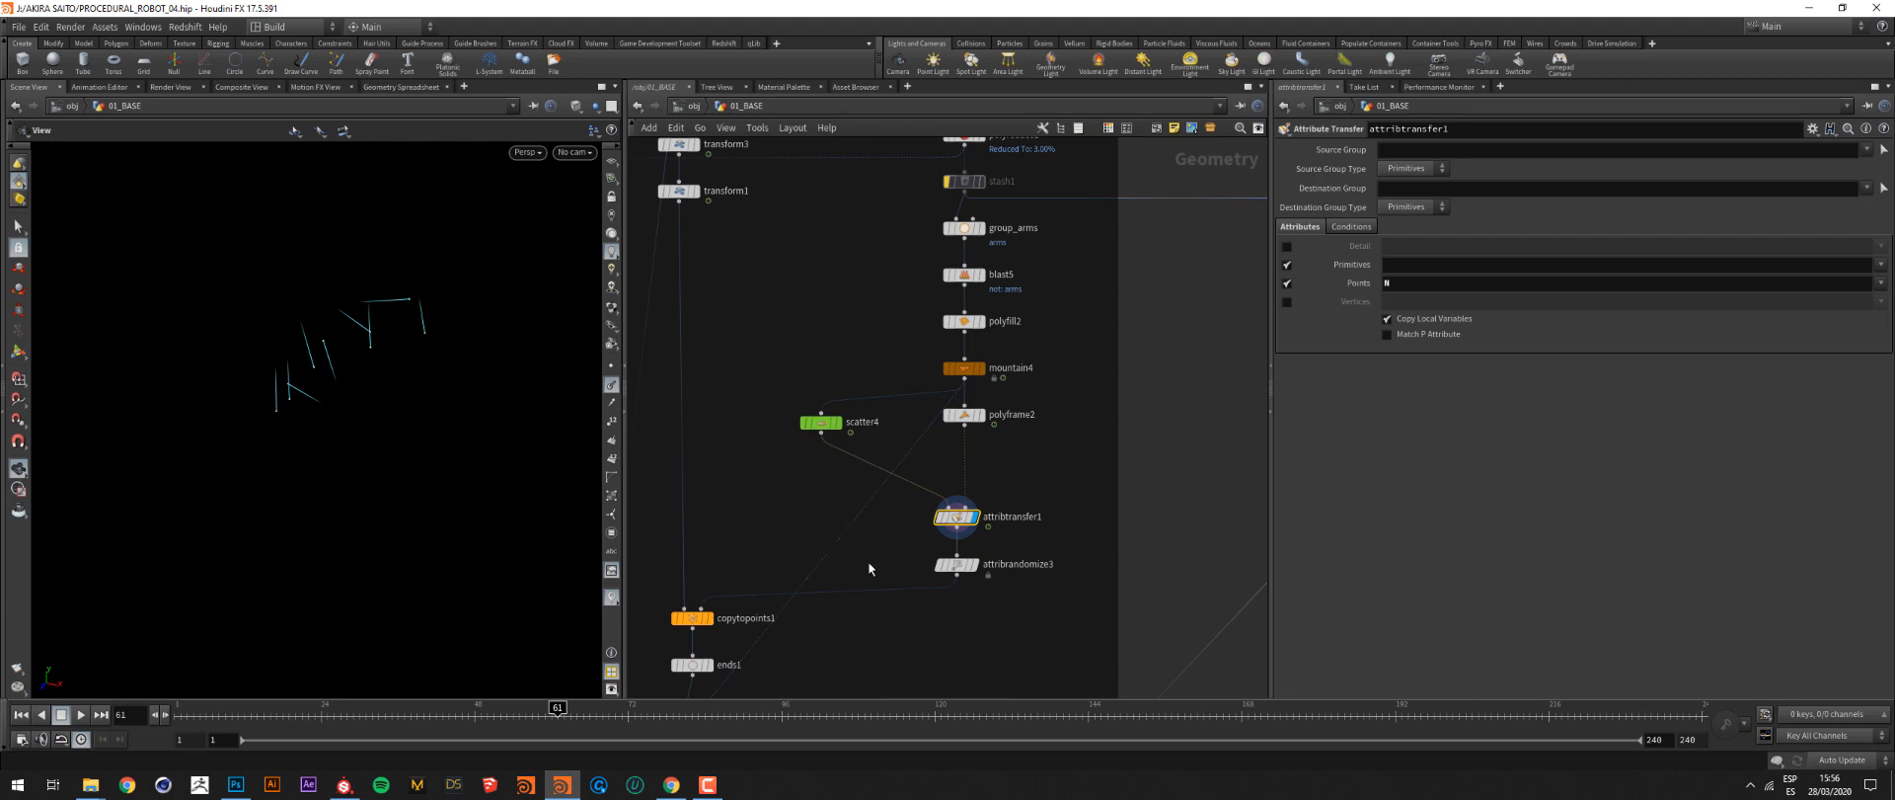
pyautogui.click(972, 564)
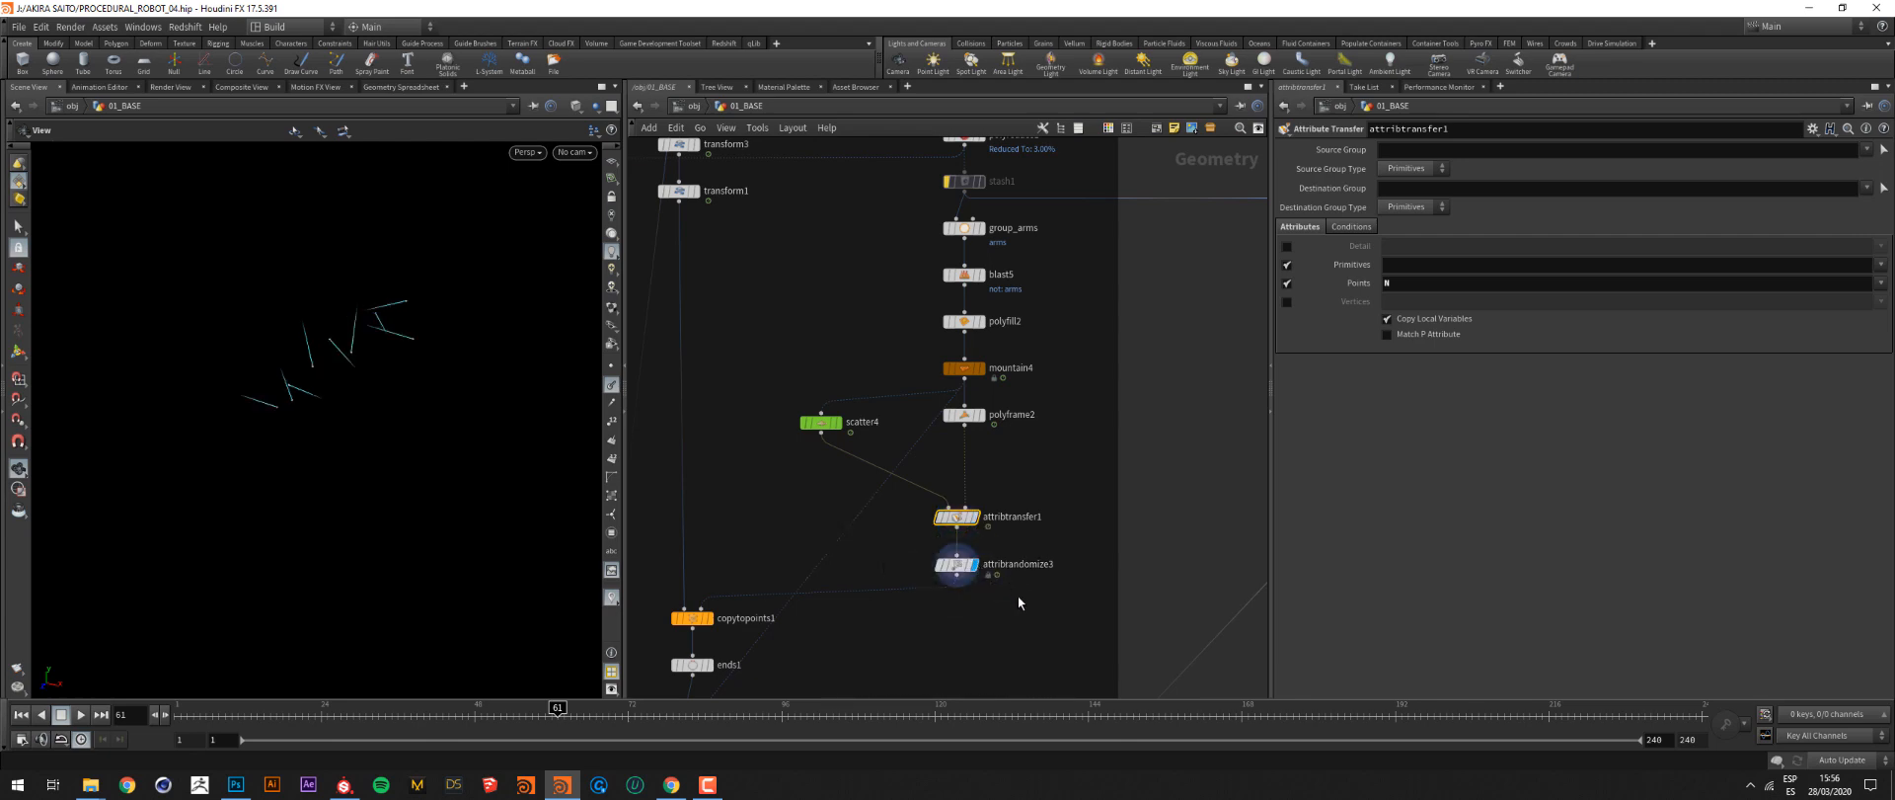
pyautogui.click(953, 564)
pyautogui.moveTo(853, 615); pyautogui.dragTo(927, 572, button='middle')
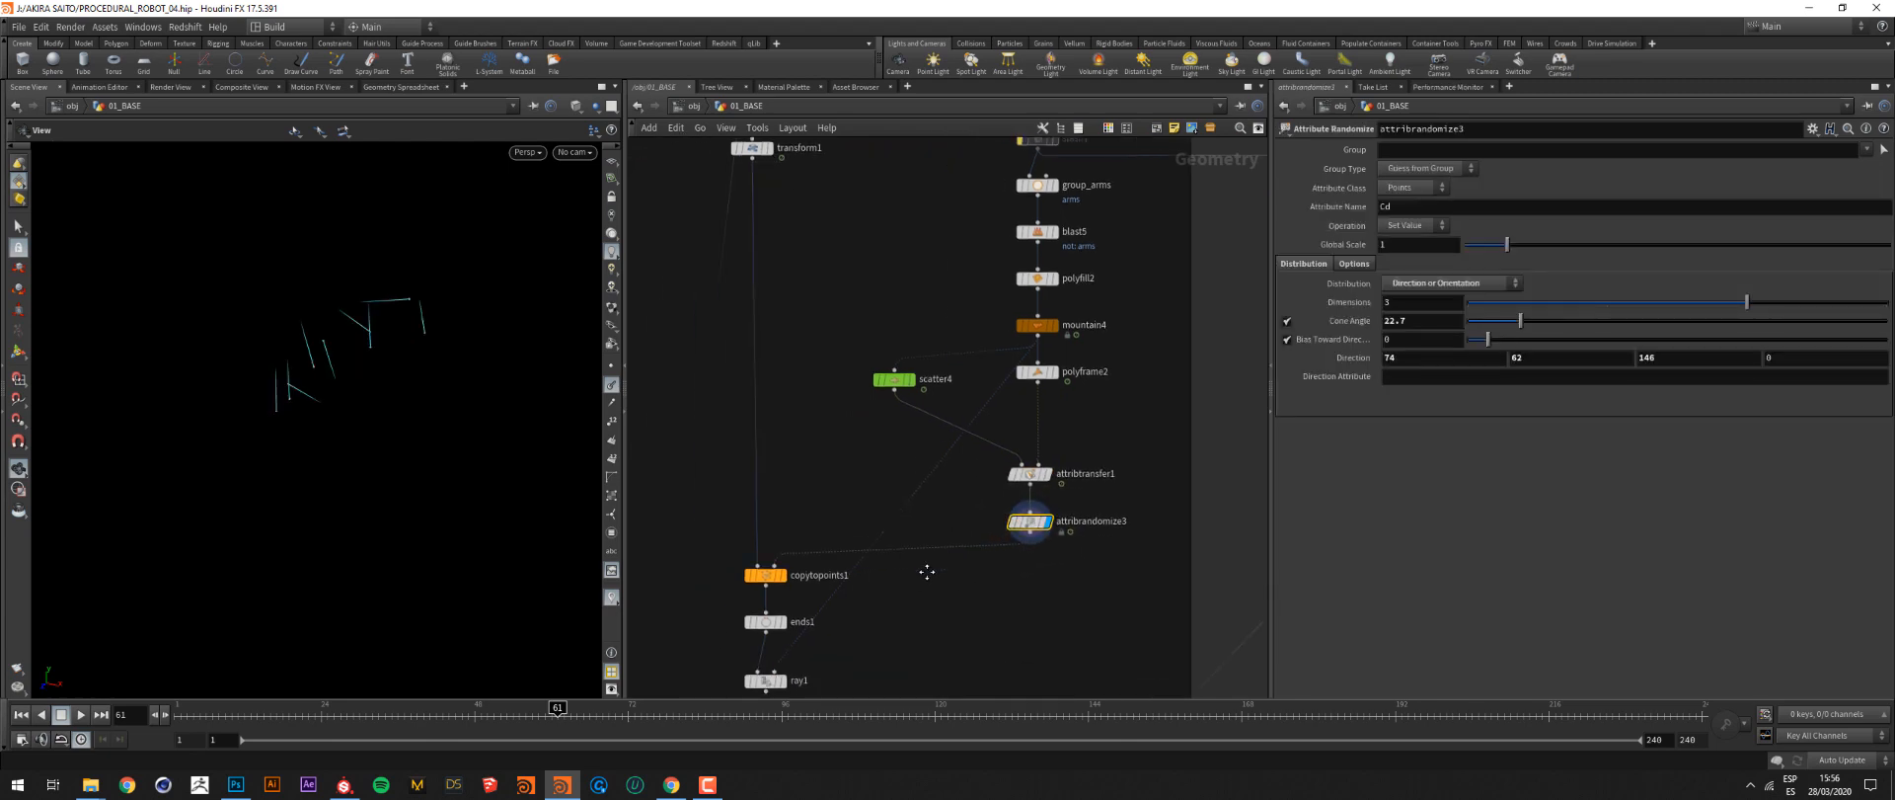
pyautogui.click(613, 386)
pyautogui.click(613, 386)
# Display copytopoints1 with normals hidden and set scatter4's Force Total Count to 5
pyautogui.click(784, 577)
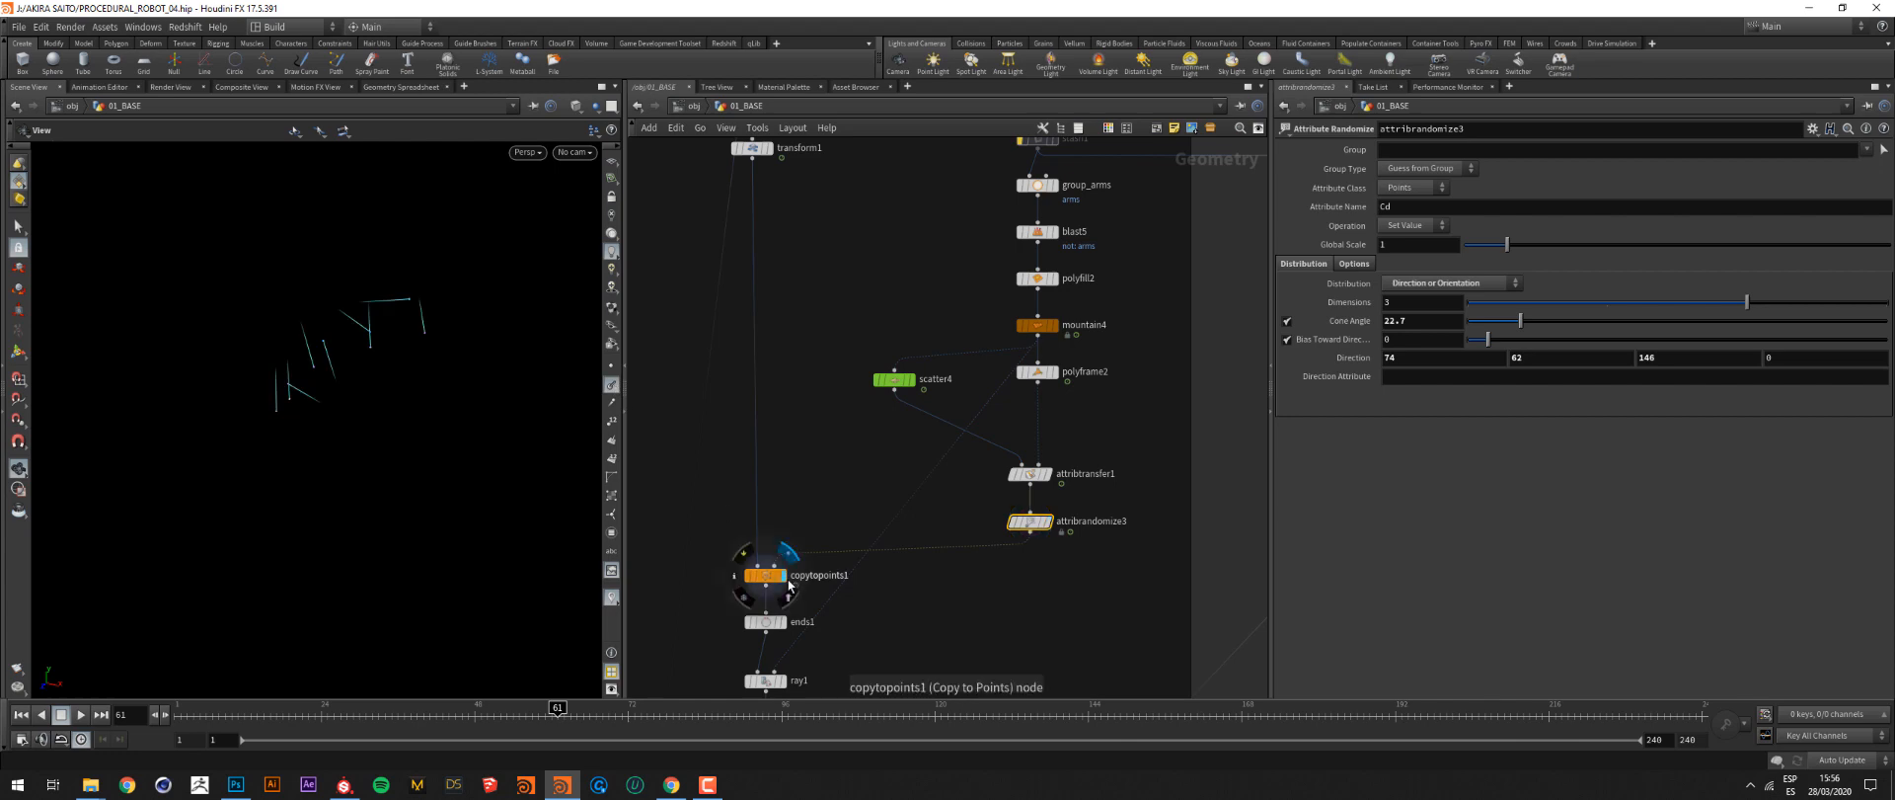
pyautogui.click(613, 386)
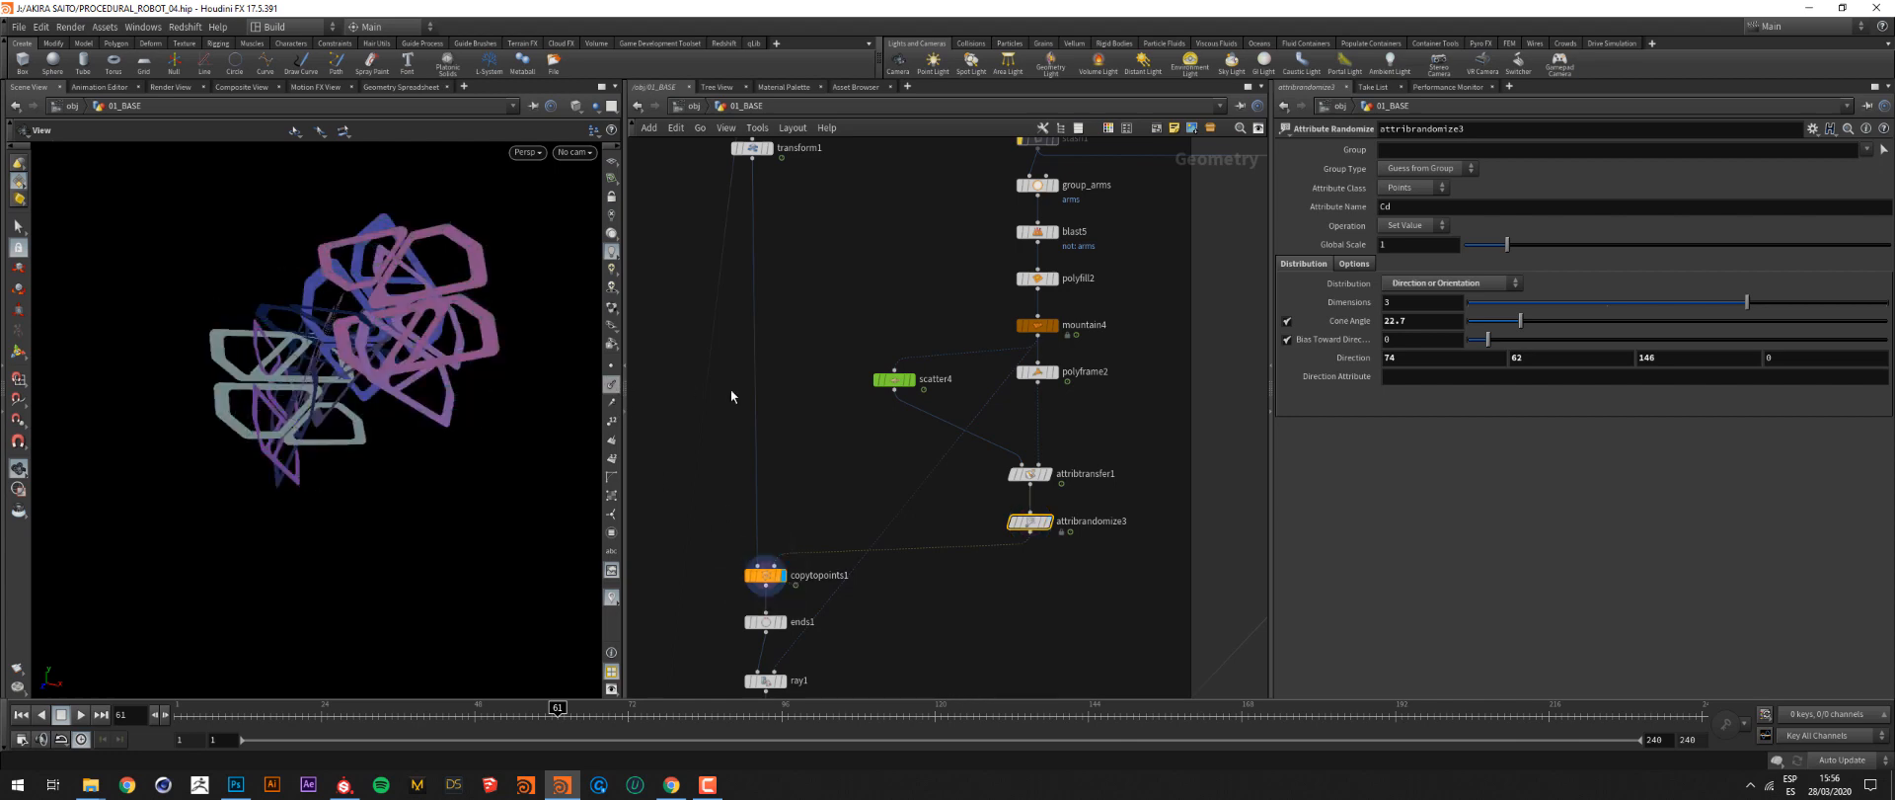
pyautogui.click(895, 379)
pyautogui.press('Return')
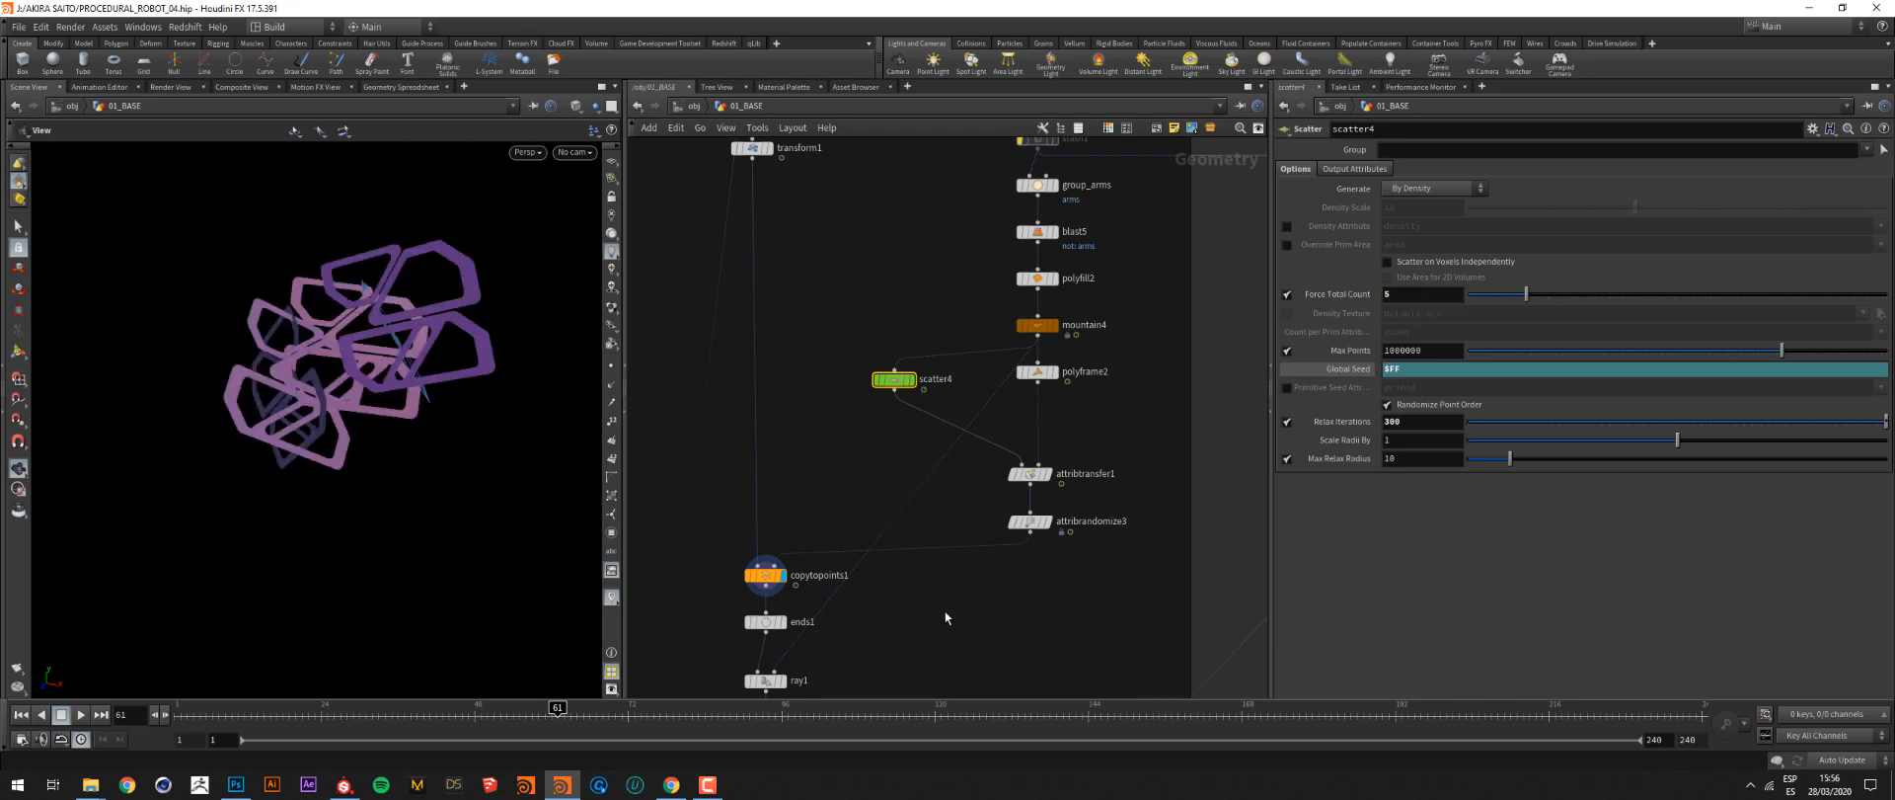
# Temporarily bypass polyframe2 and briefly overlay the polyfill2 arm to compare how the copied shapes are oriented around it
pyautogui.moveTo(945, 611); pyautogui.dragTo(953, 590, button='middle')
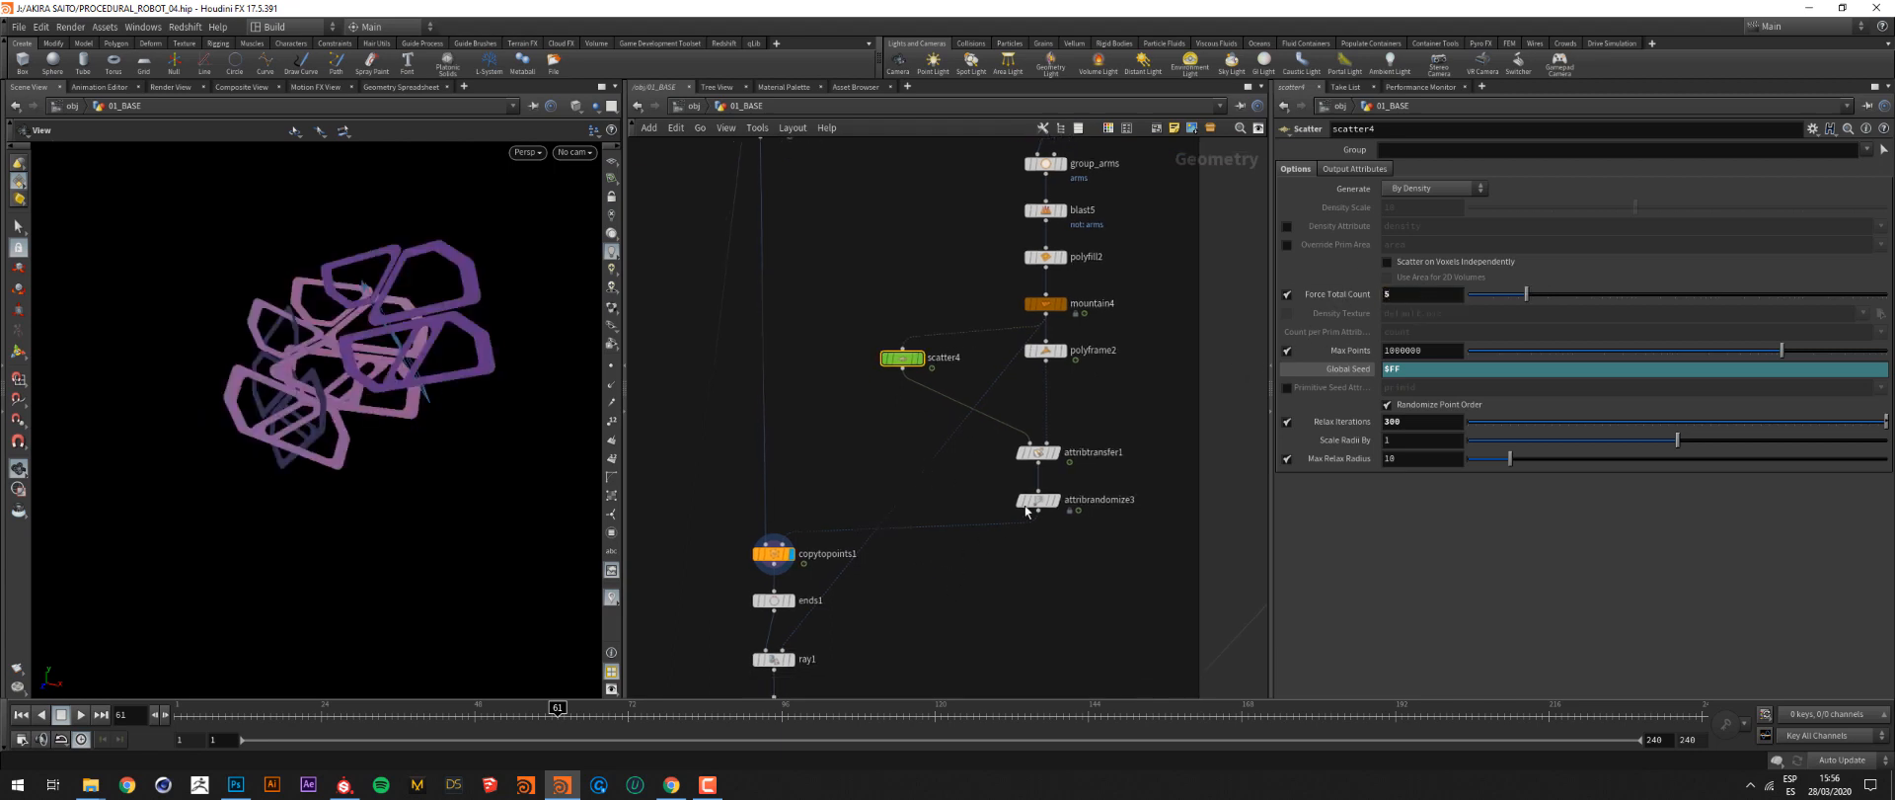
pyautogui.click(1029, 355)
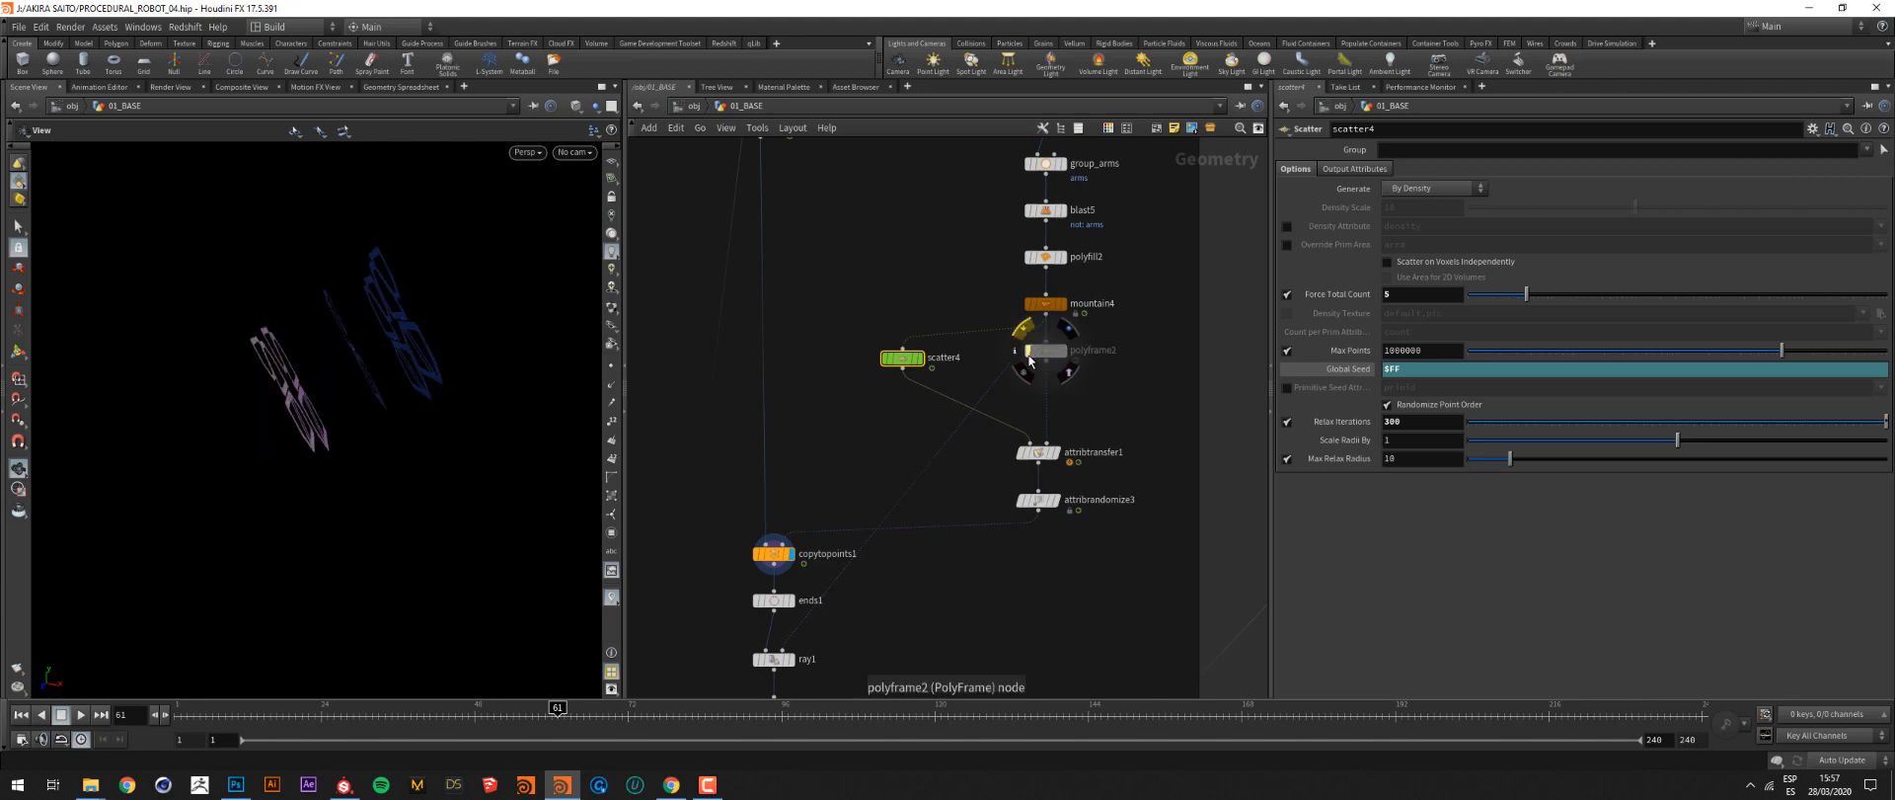
pyautogui.click(1029, 355)
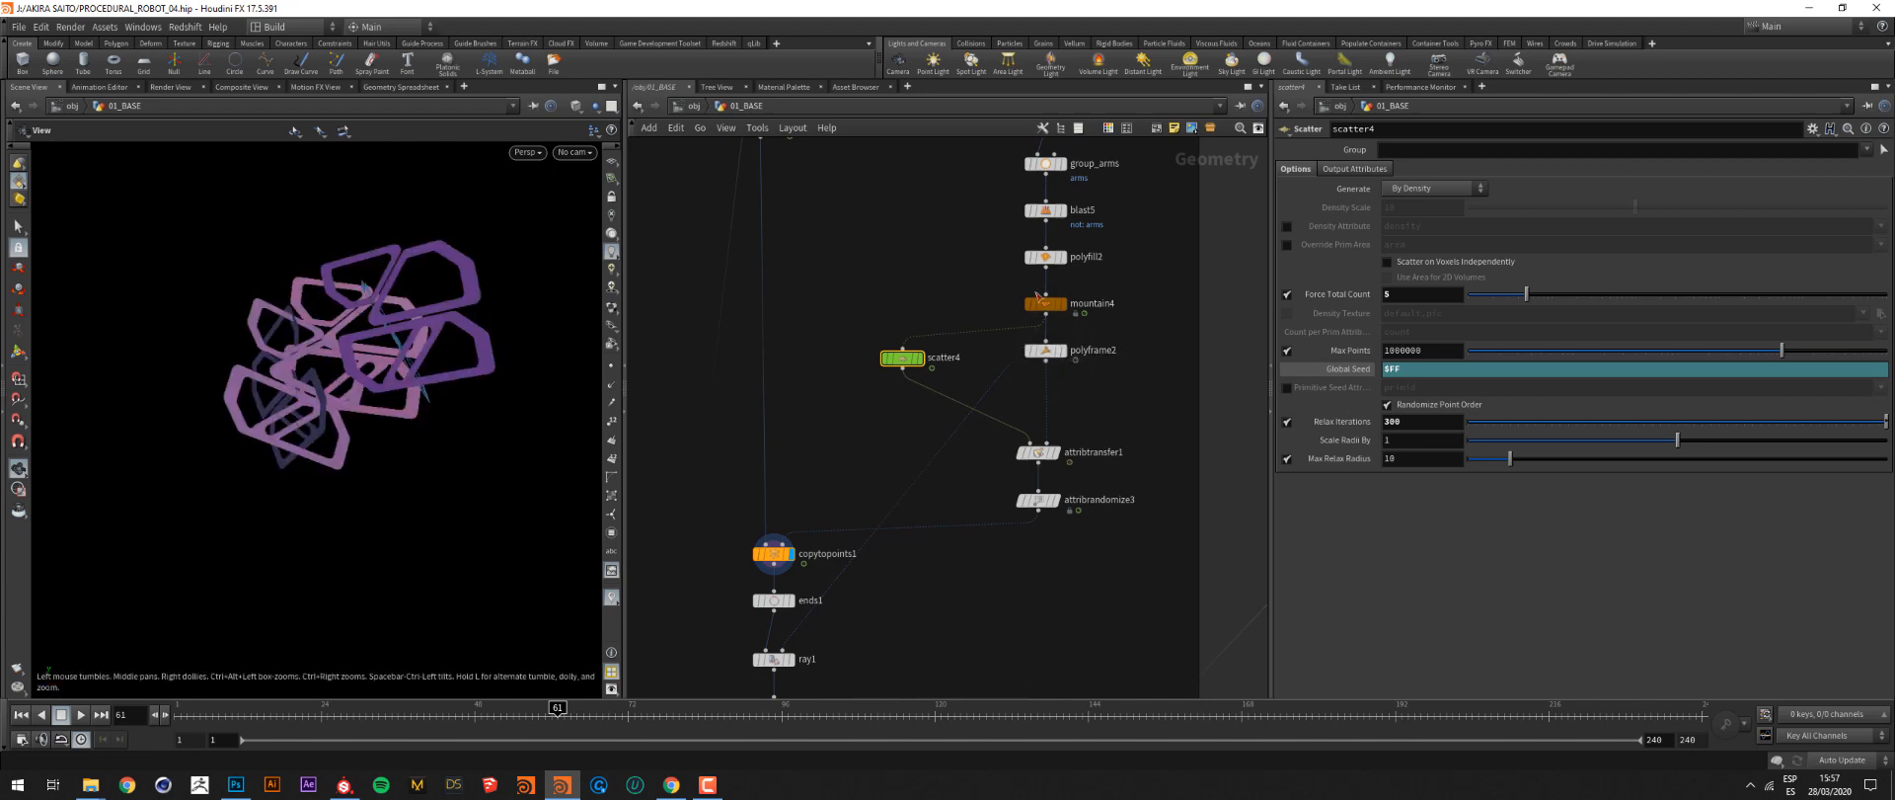
pyautogui.click(1061, 263)
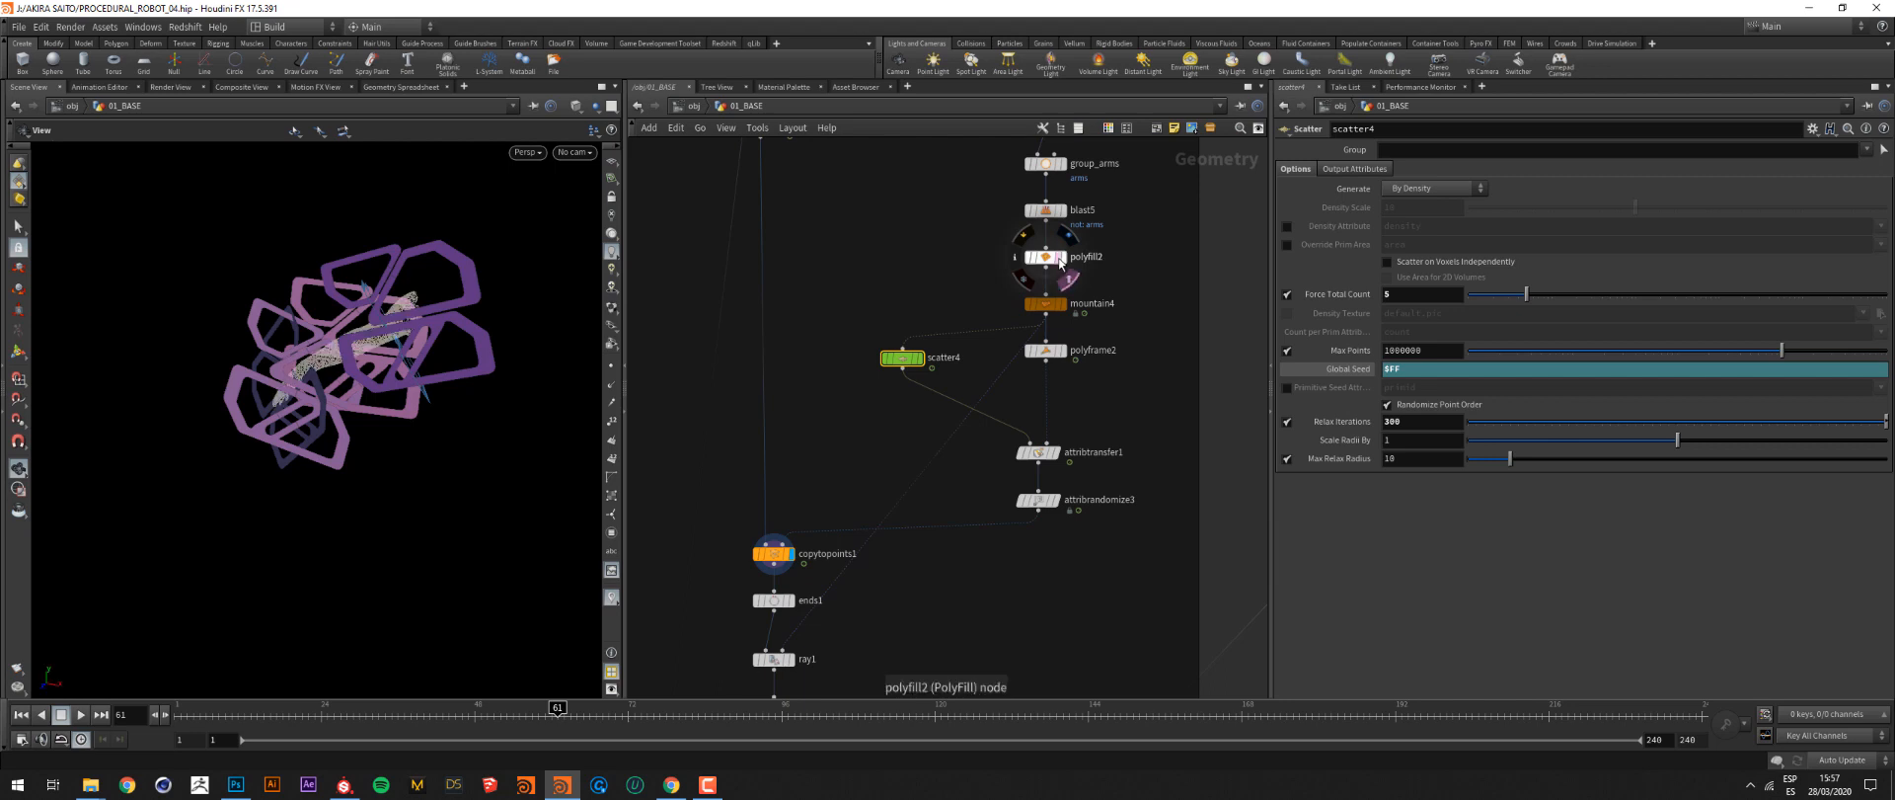
pyautogui.click(1069, 280)
# Display the ends1, ray1, resample3 and polyfill1 nodes in turn to examine the curves projected onto the arm and filled
pyautogui.moveTo(798, 603); pyautogui.dragTo(880, 513, button='middle')
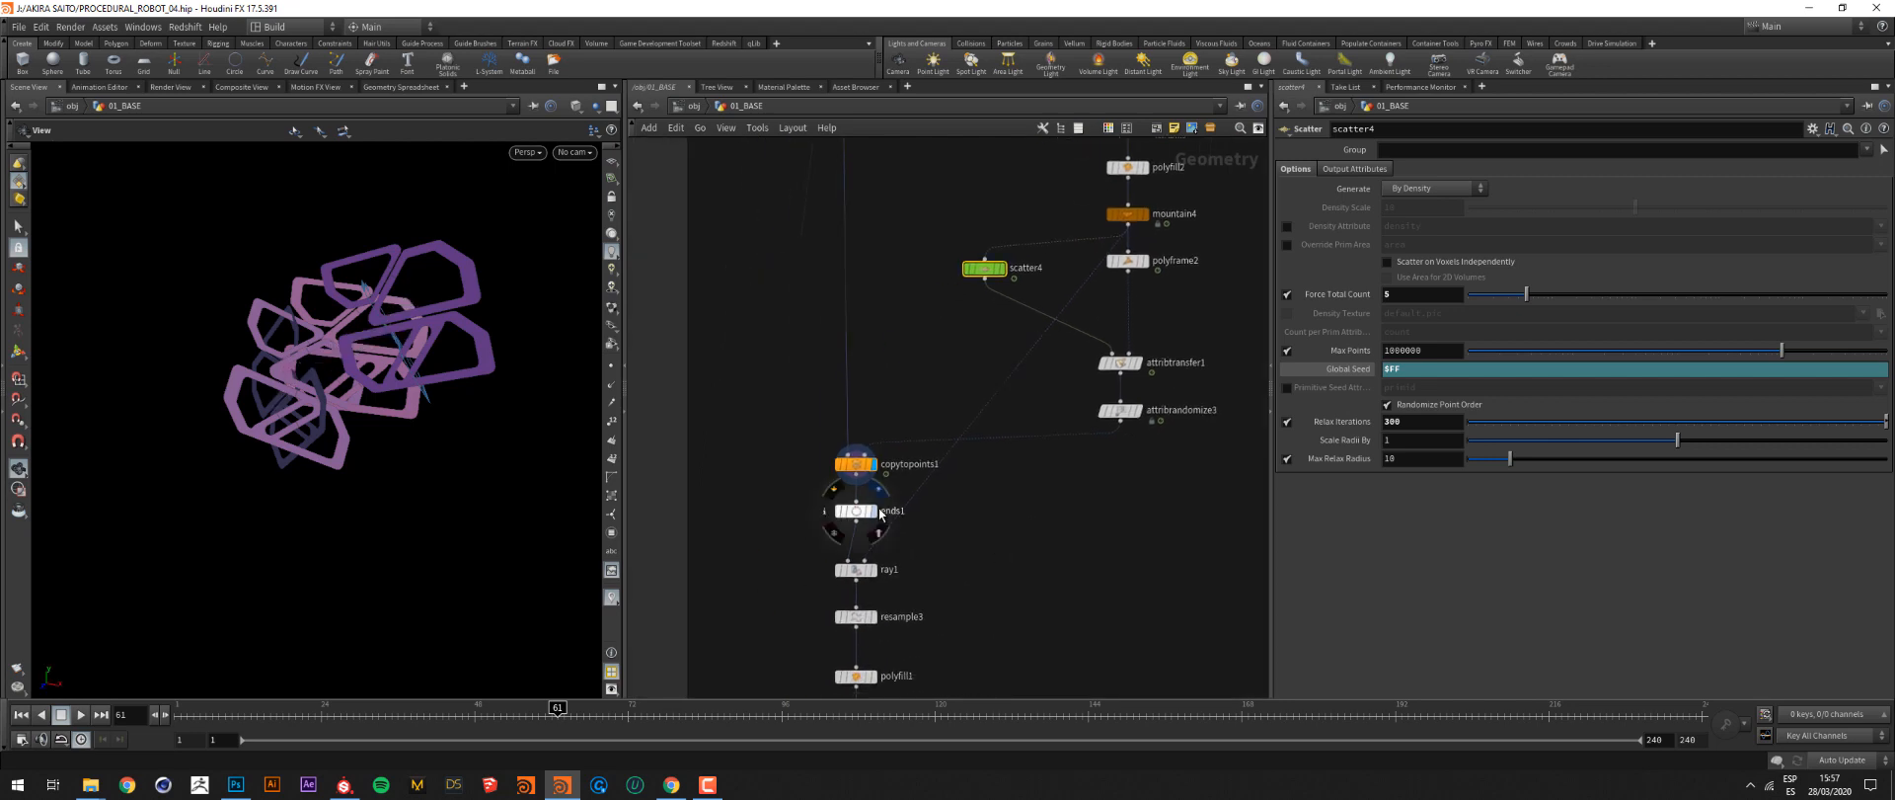
pyautogui.click(874, 510)
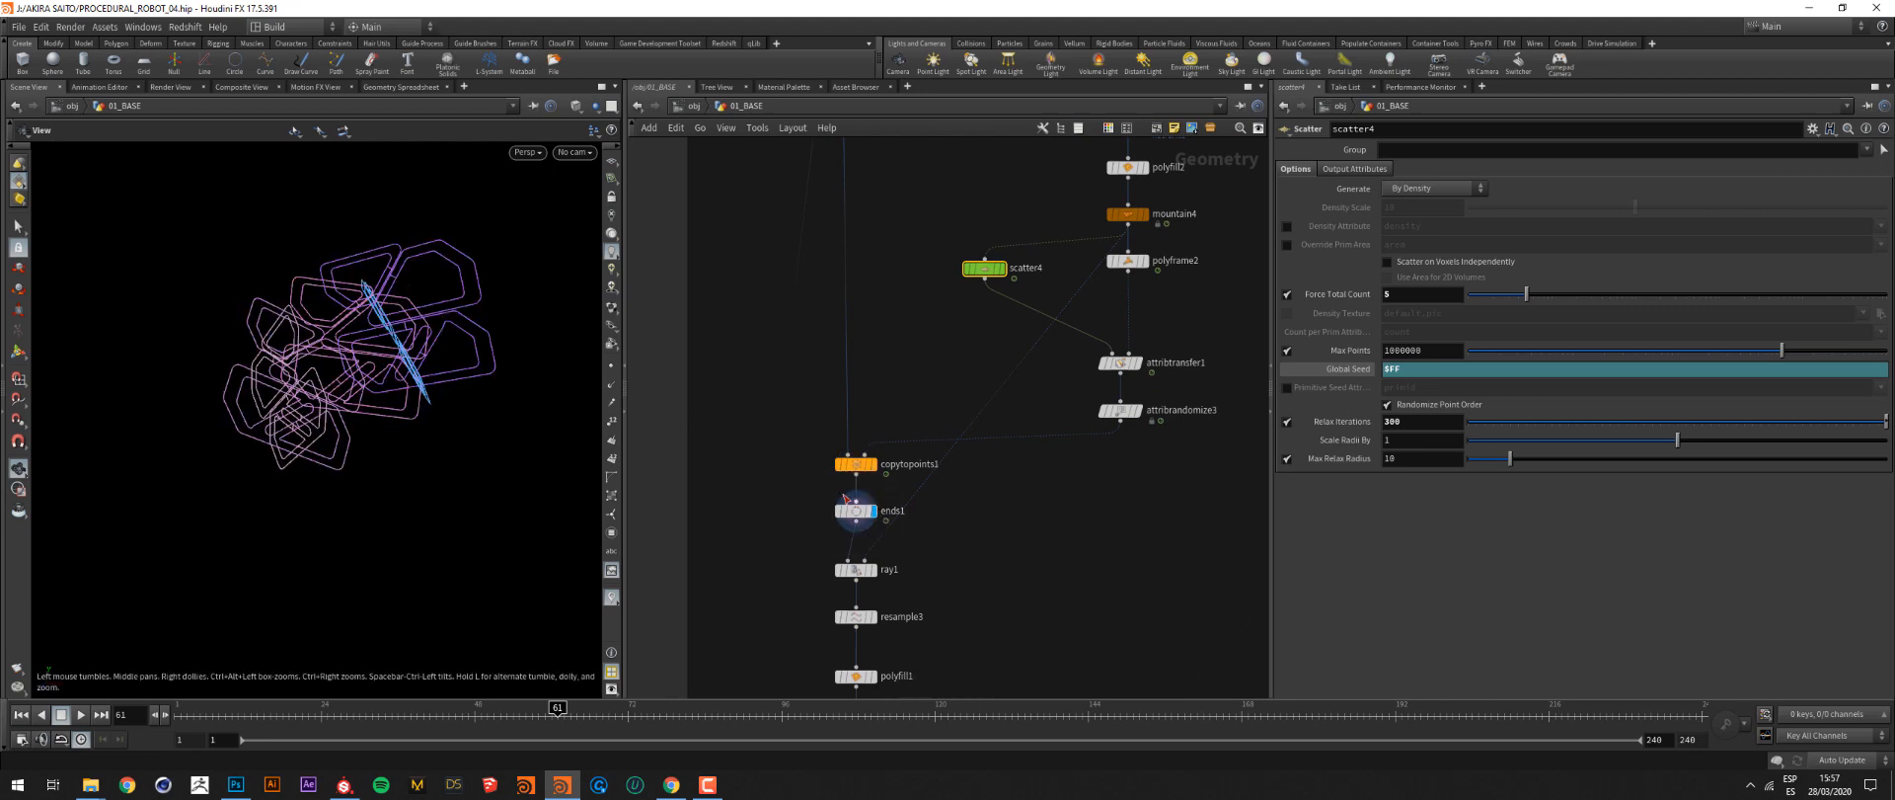
pyautogui.click(873, 570)
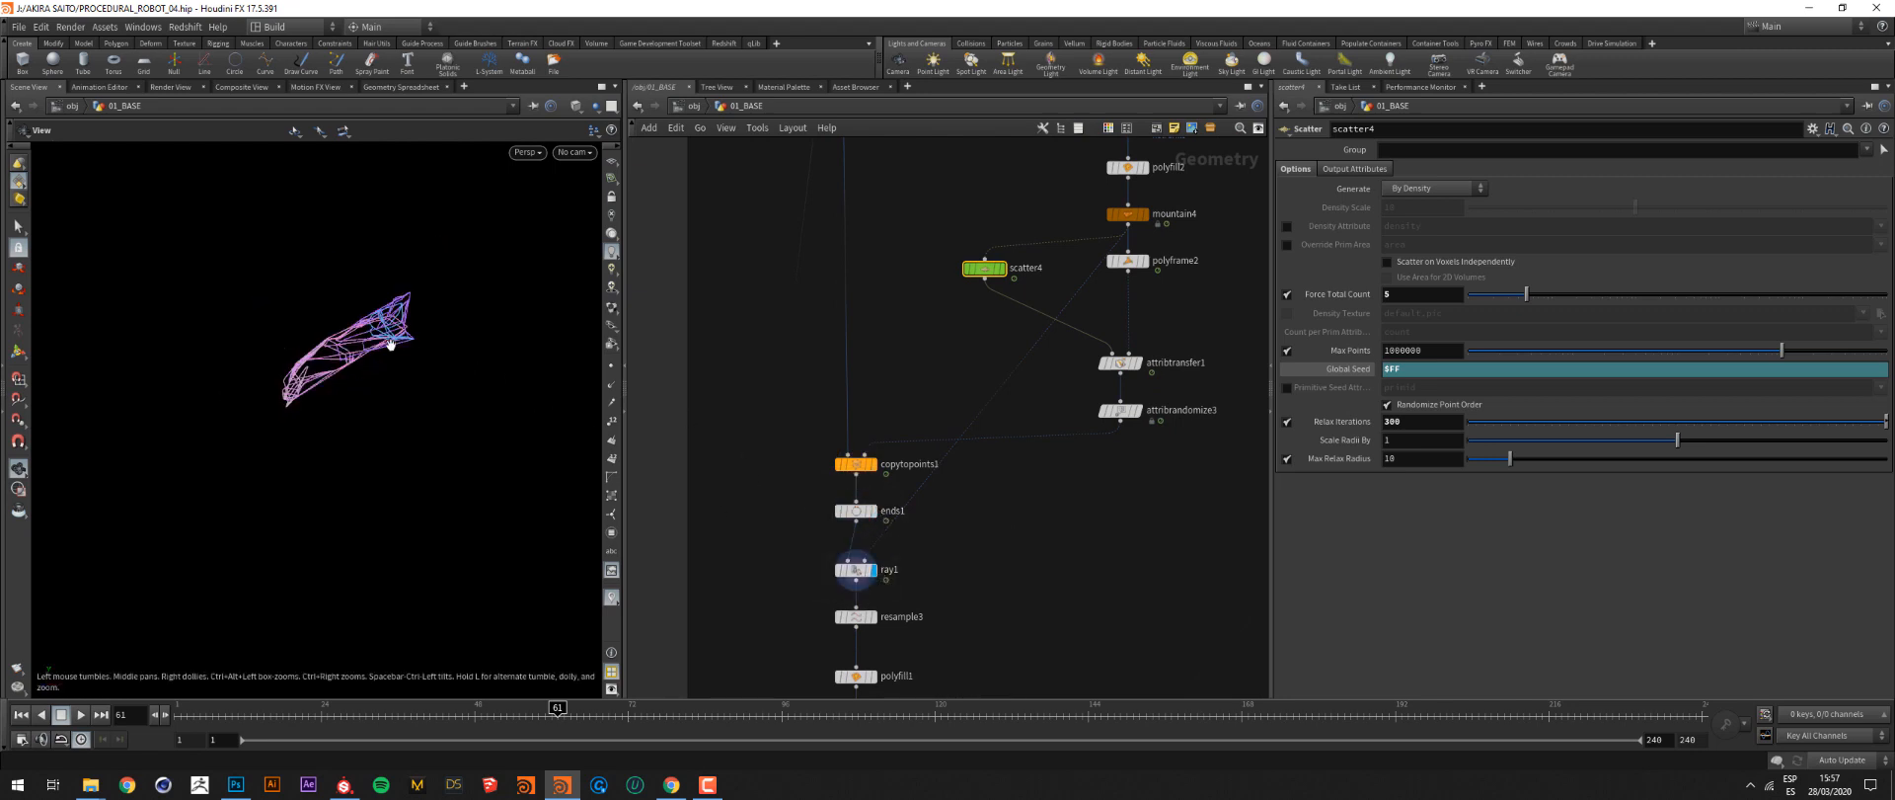
pyautogui.moveTo(390, 343); pyautogui.dragTo(575, 364)
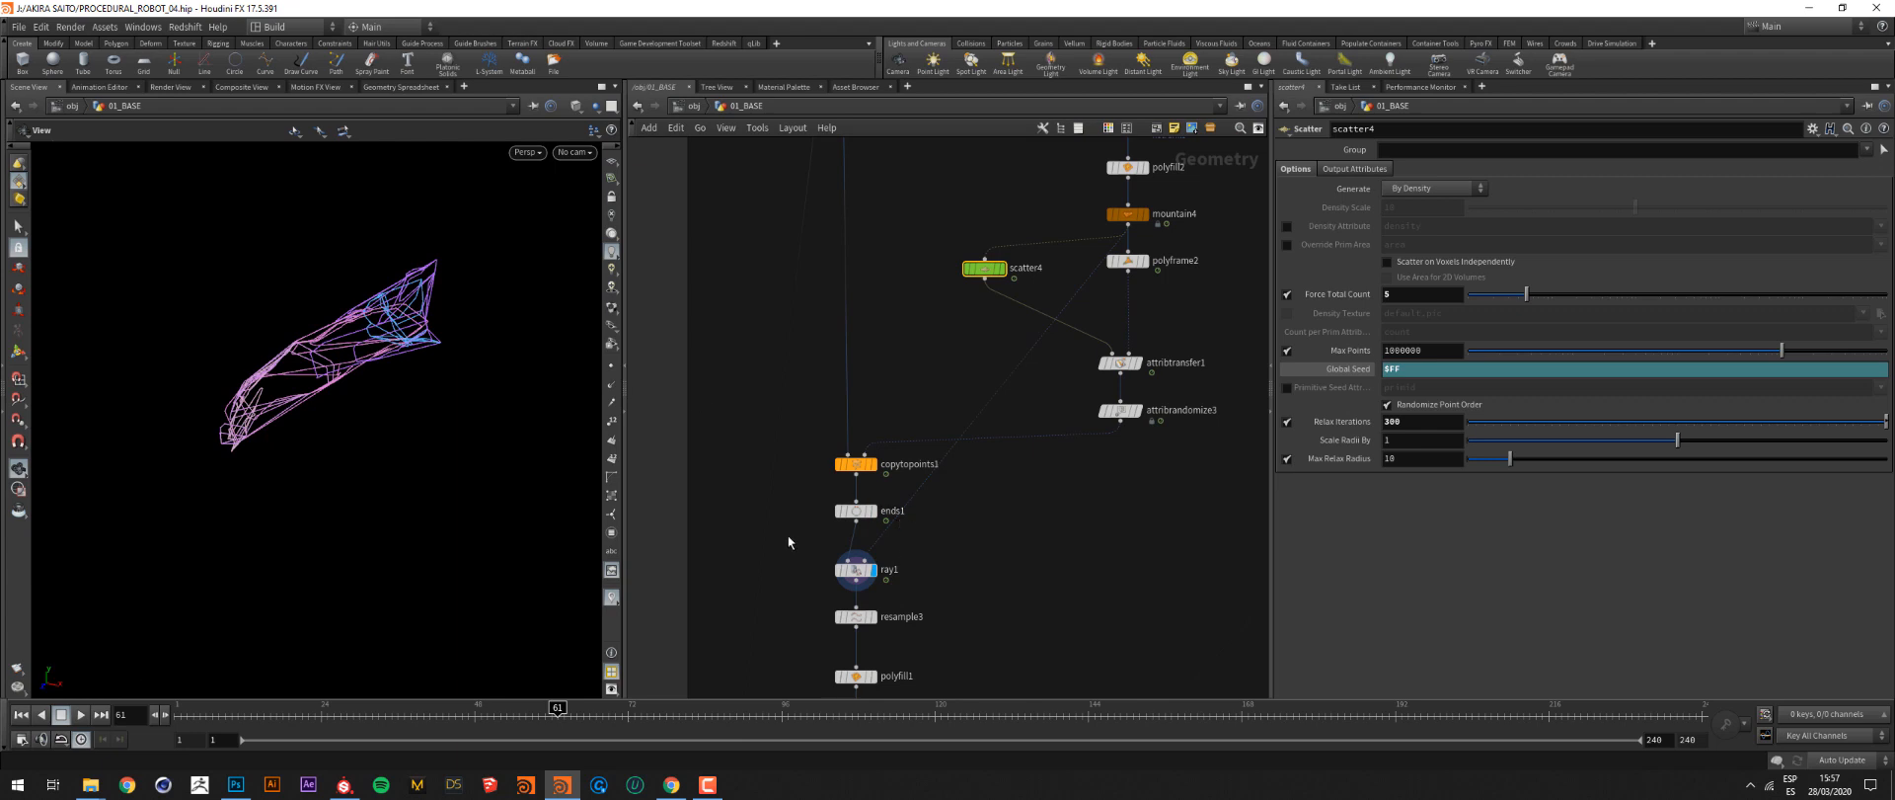
pyautogui.moveTo(947, 517); pyautogui.dragTo(942, 434, button='middle')
pyautogui.click(866, 533)
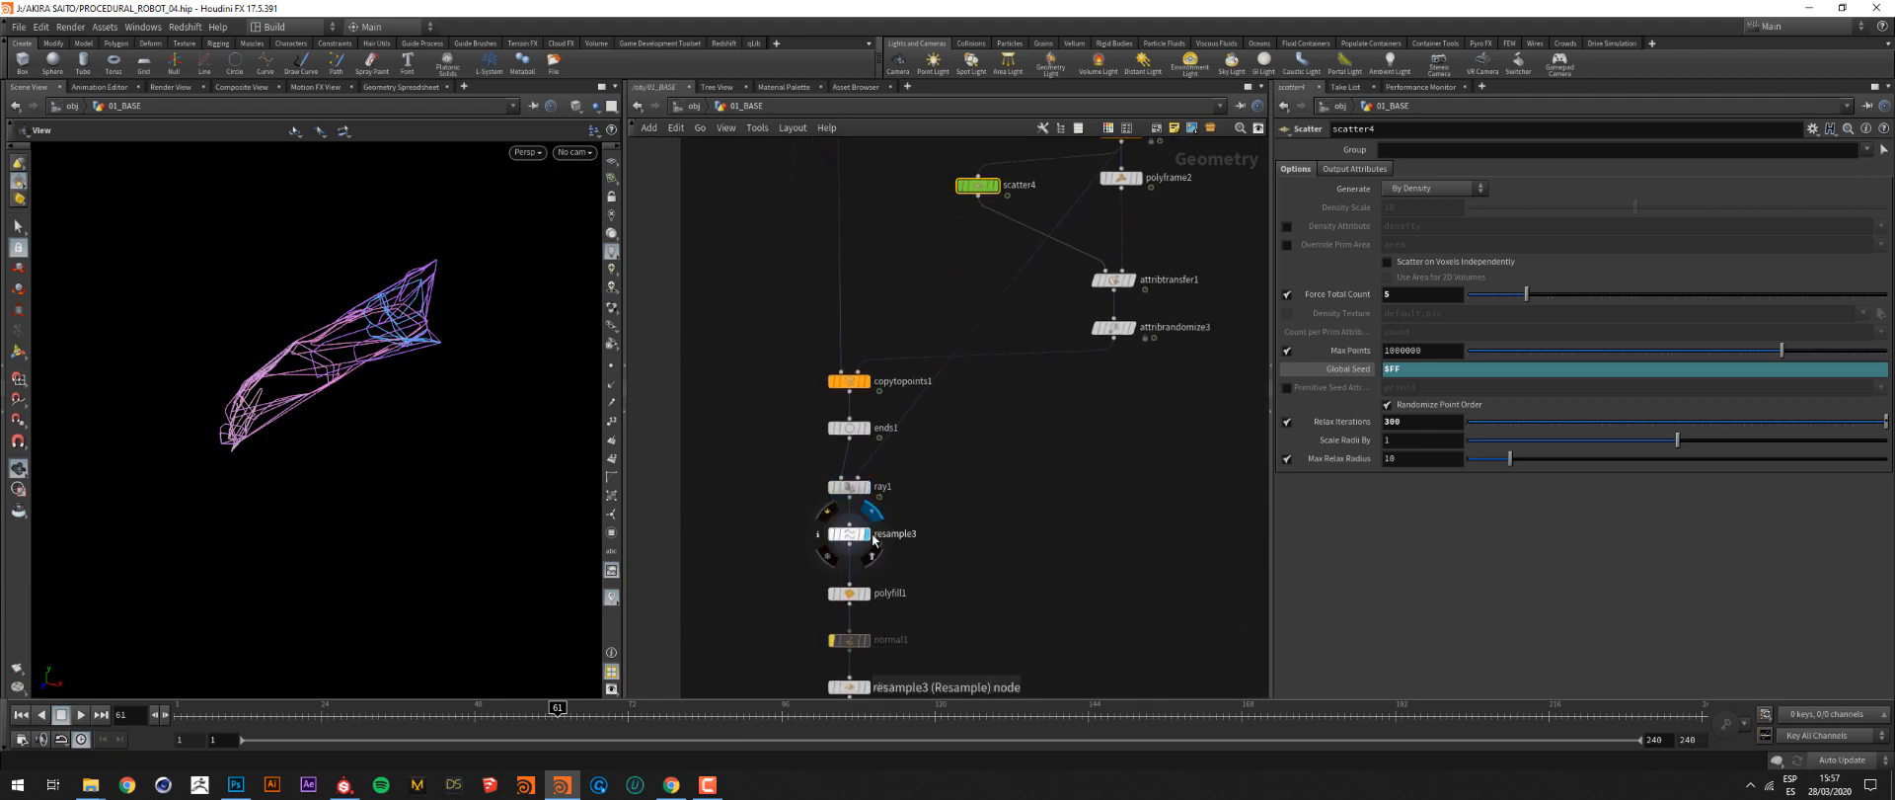
pyautogui.click(865, 593)
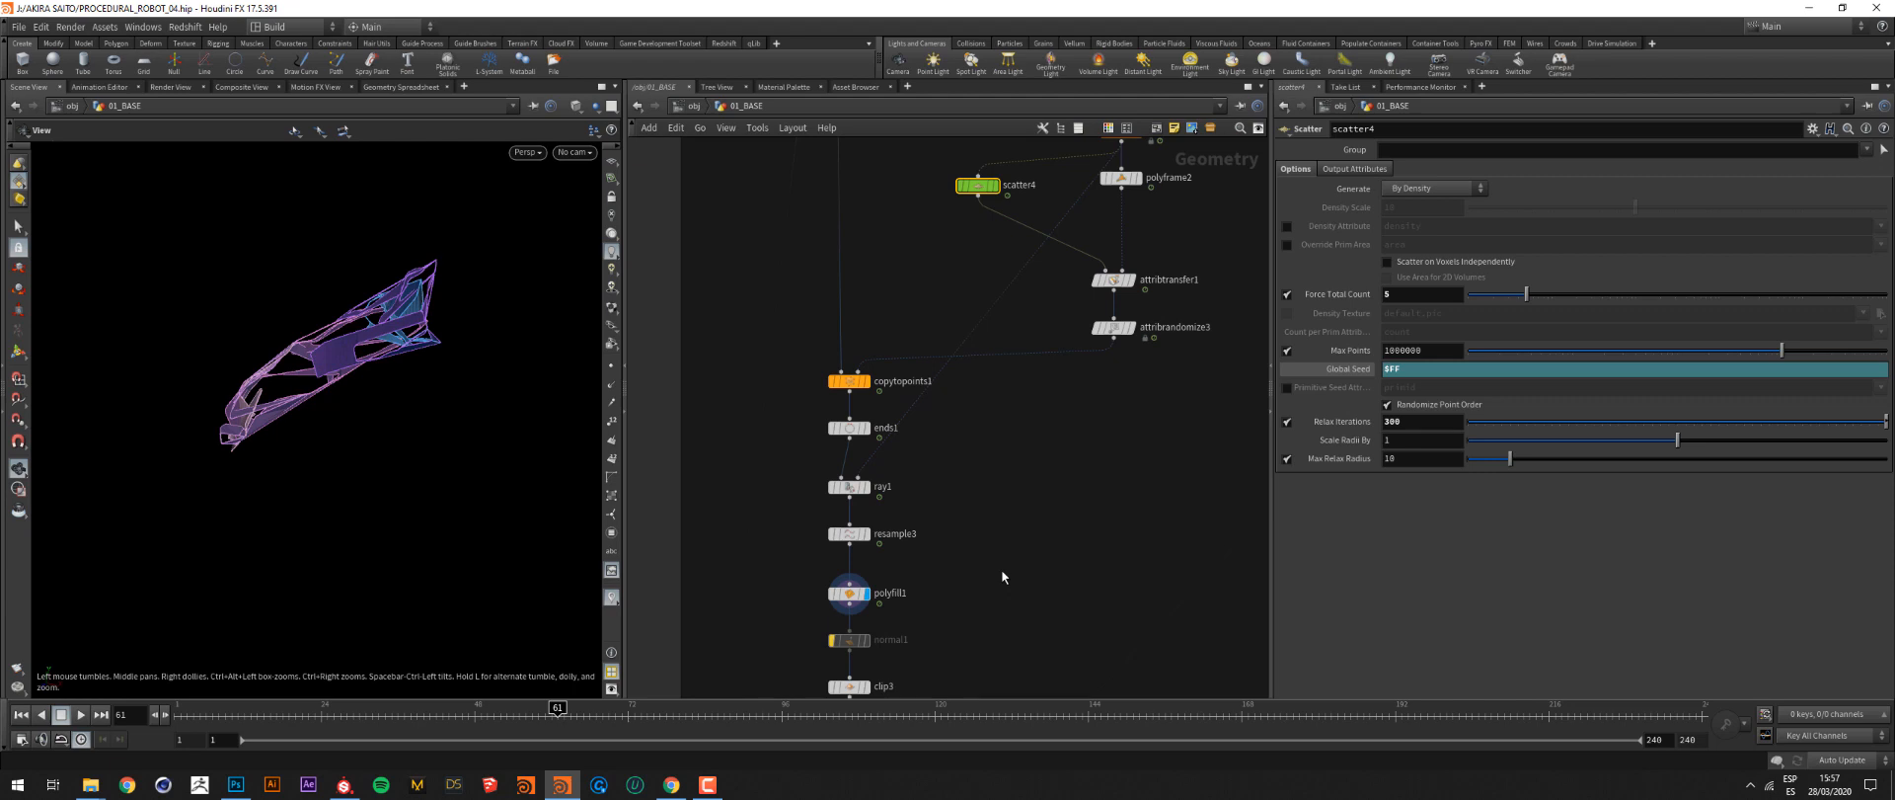
# Display the clip3, mirror2 and sop_thicken2 nodes in turn to inspect the clipped, mirrored and thickened arms
pyautogui.moveTo(1002, 571); pyautogui.dragTo(1019, 484, button='middle')
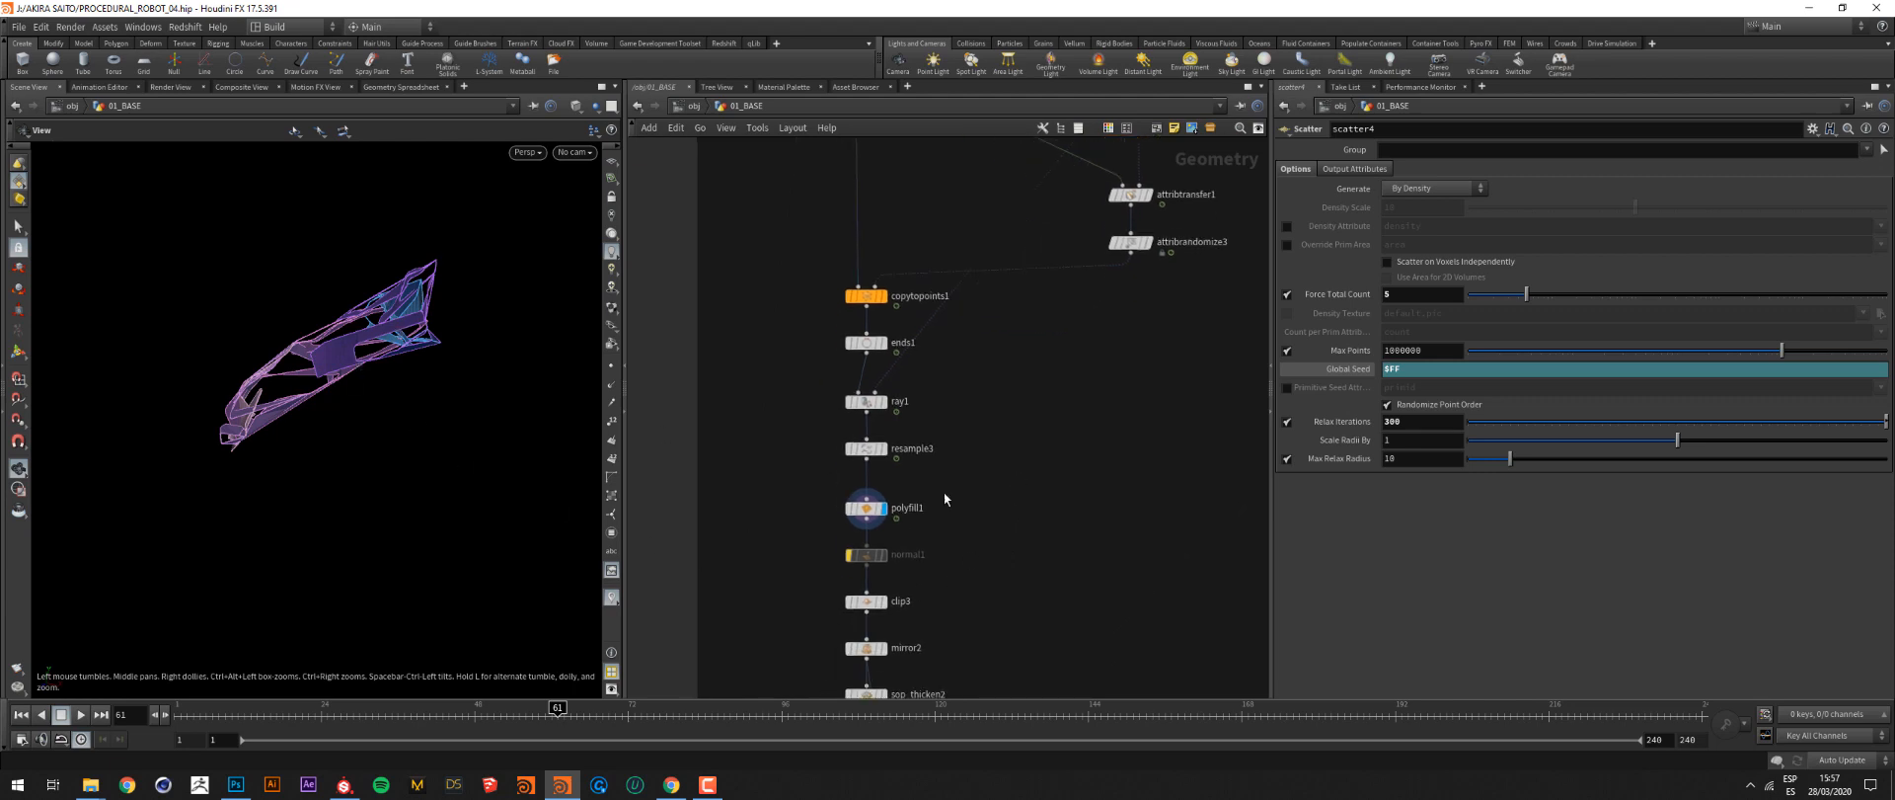
pyautogui.moveTo(927, 585); pyautogui.dragTo(927, 460, button='middle')
pyautogui.click(884, 476)
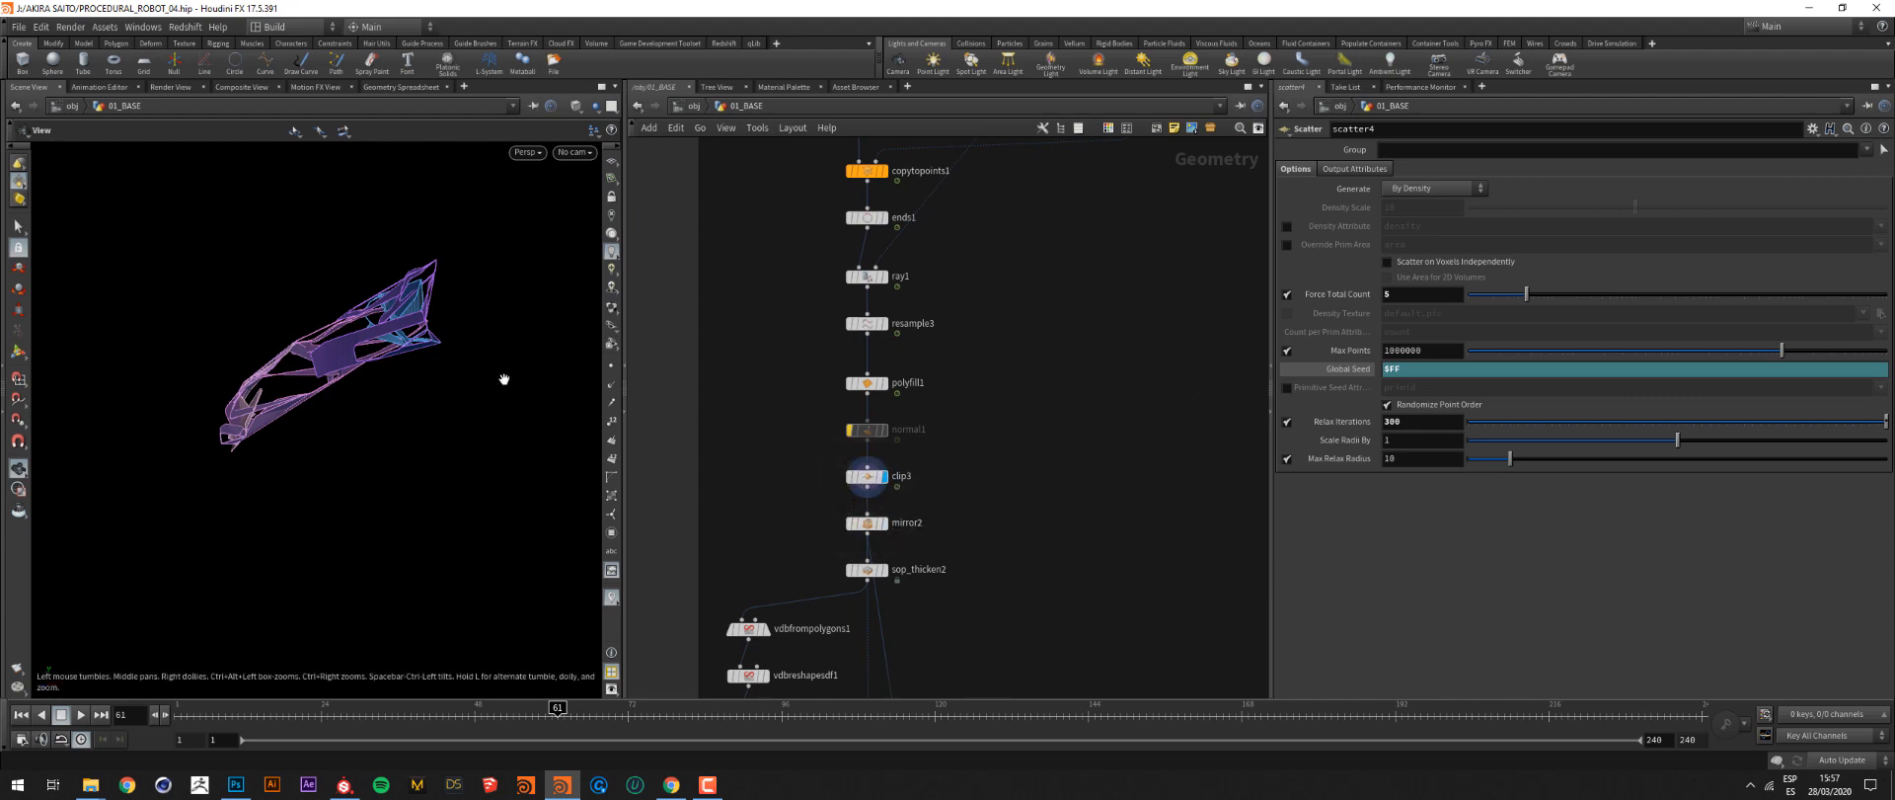
pyautogui.press('g')
pyautogui.click(865, 523)
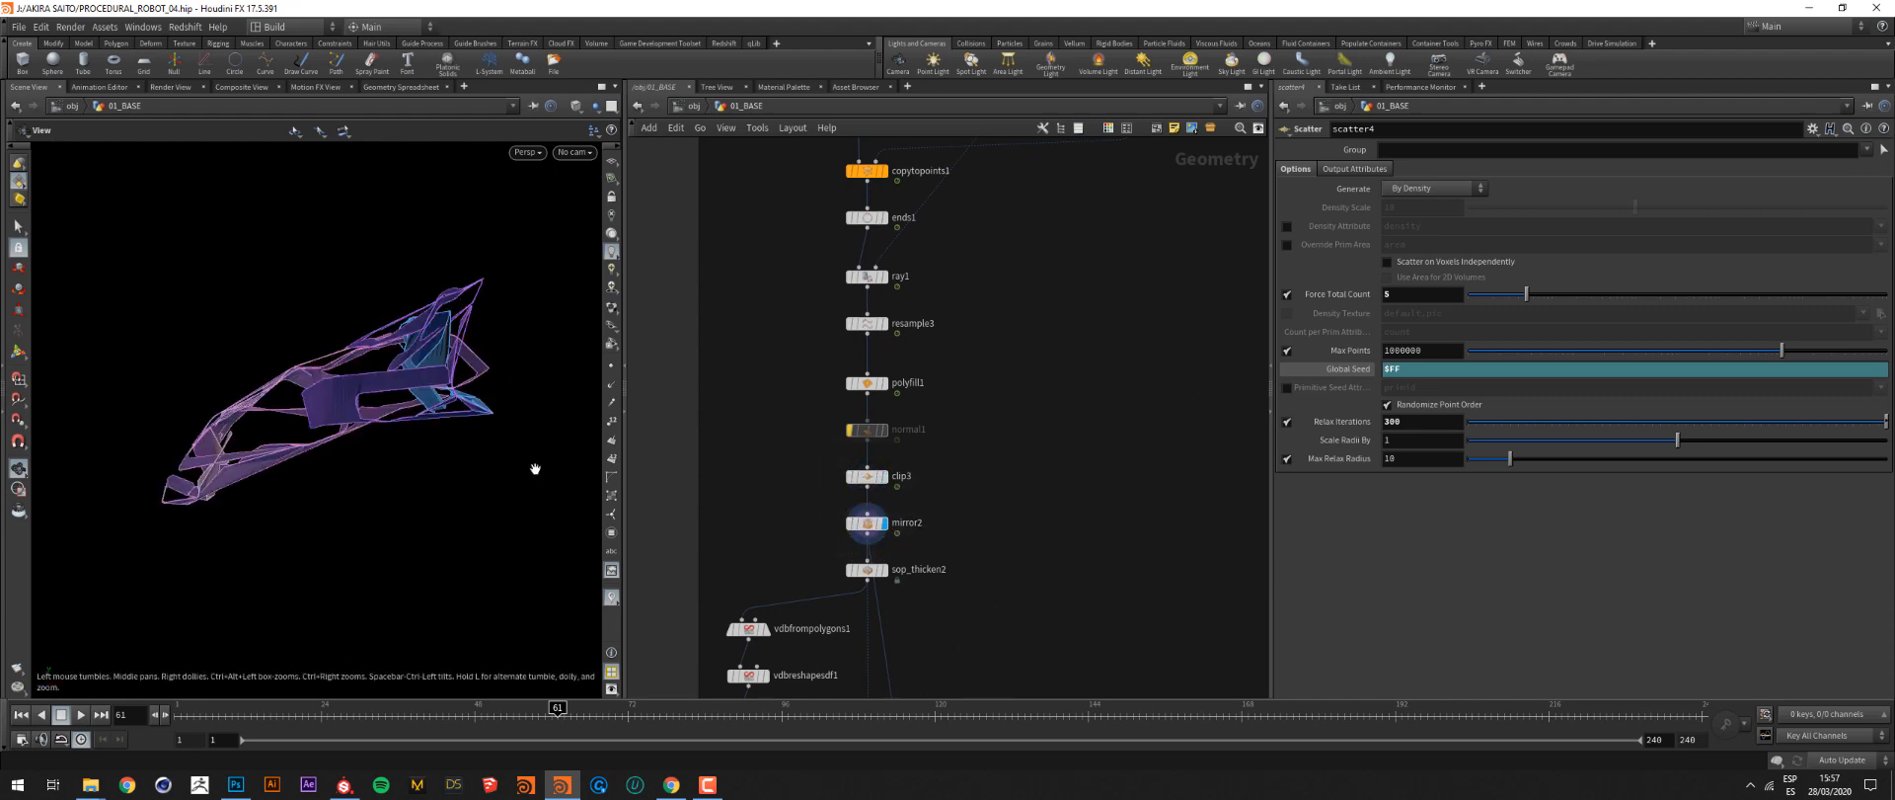
pyautogui.scroll(-3, 381, 422)
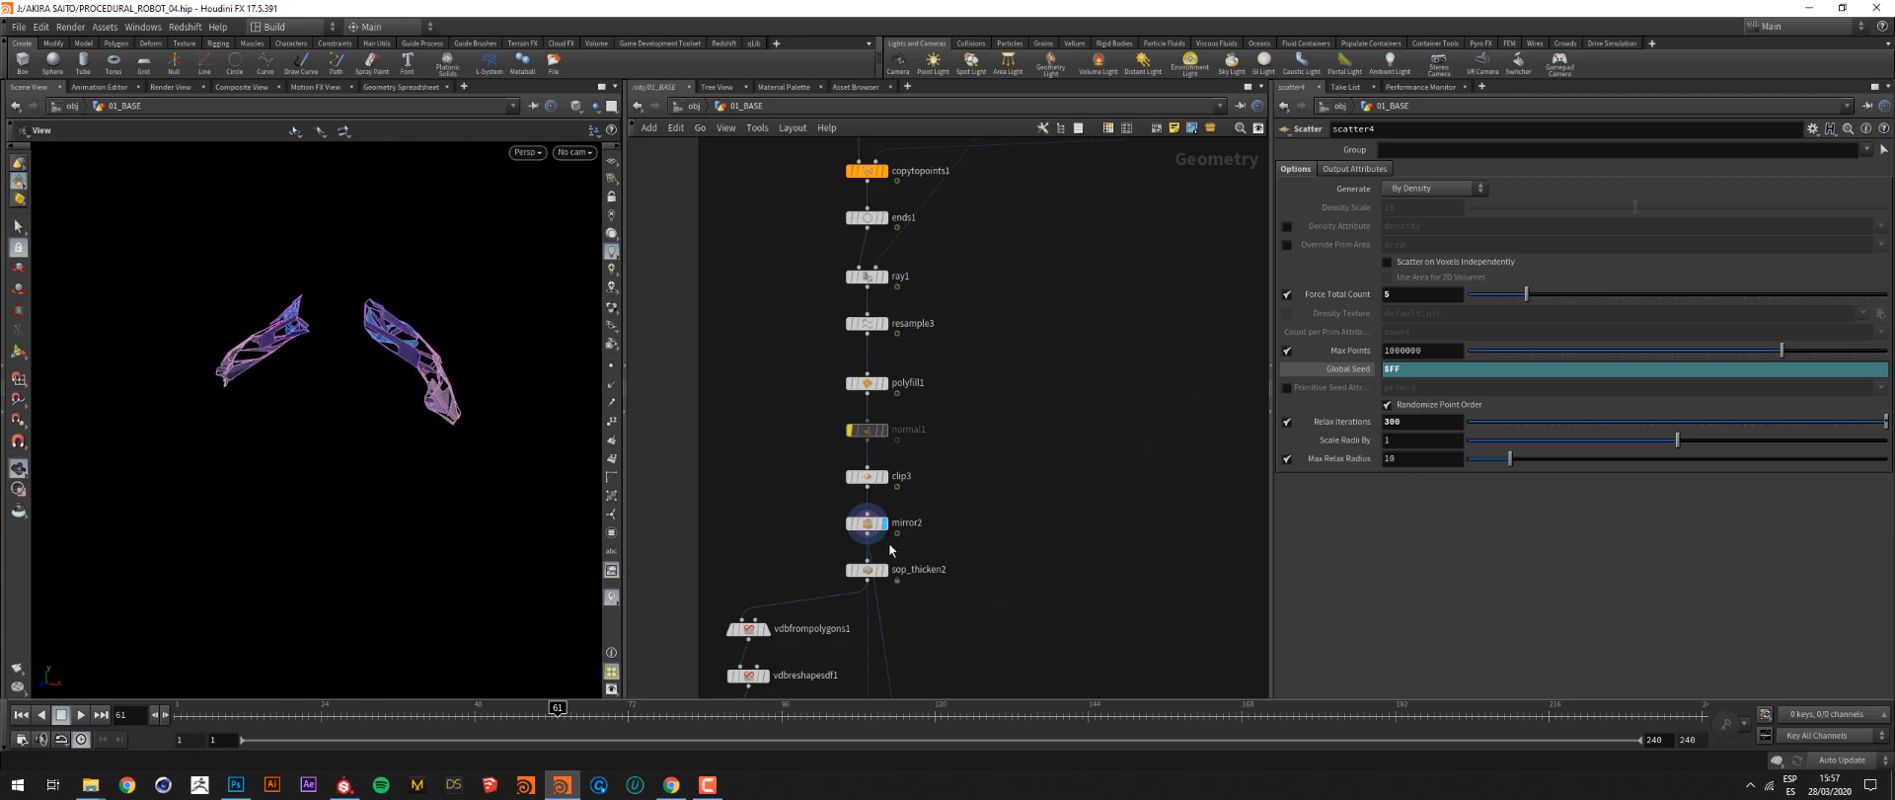
pyautogui.scroll(5, 394, 365)
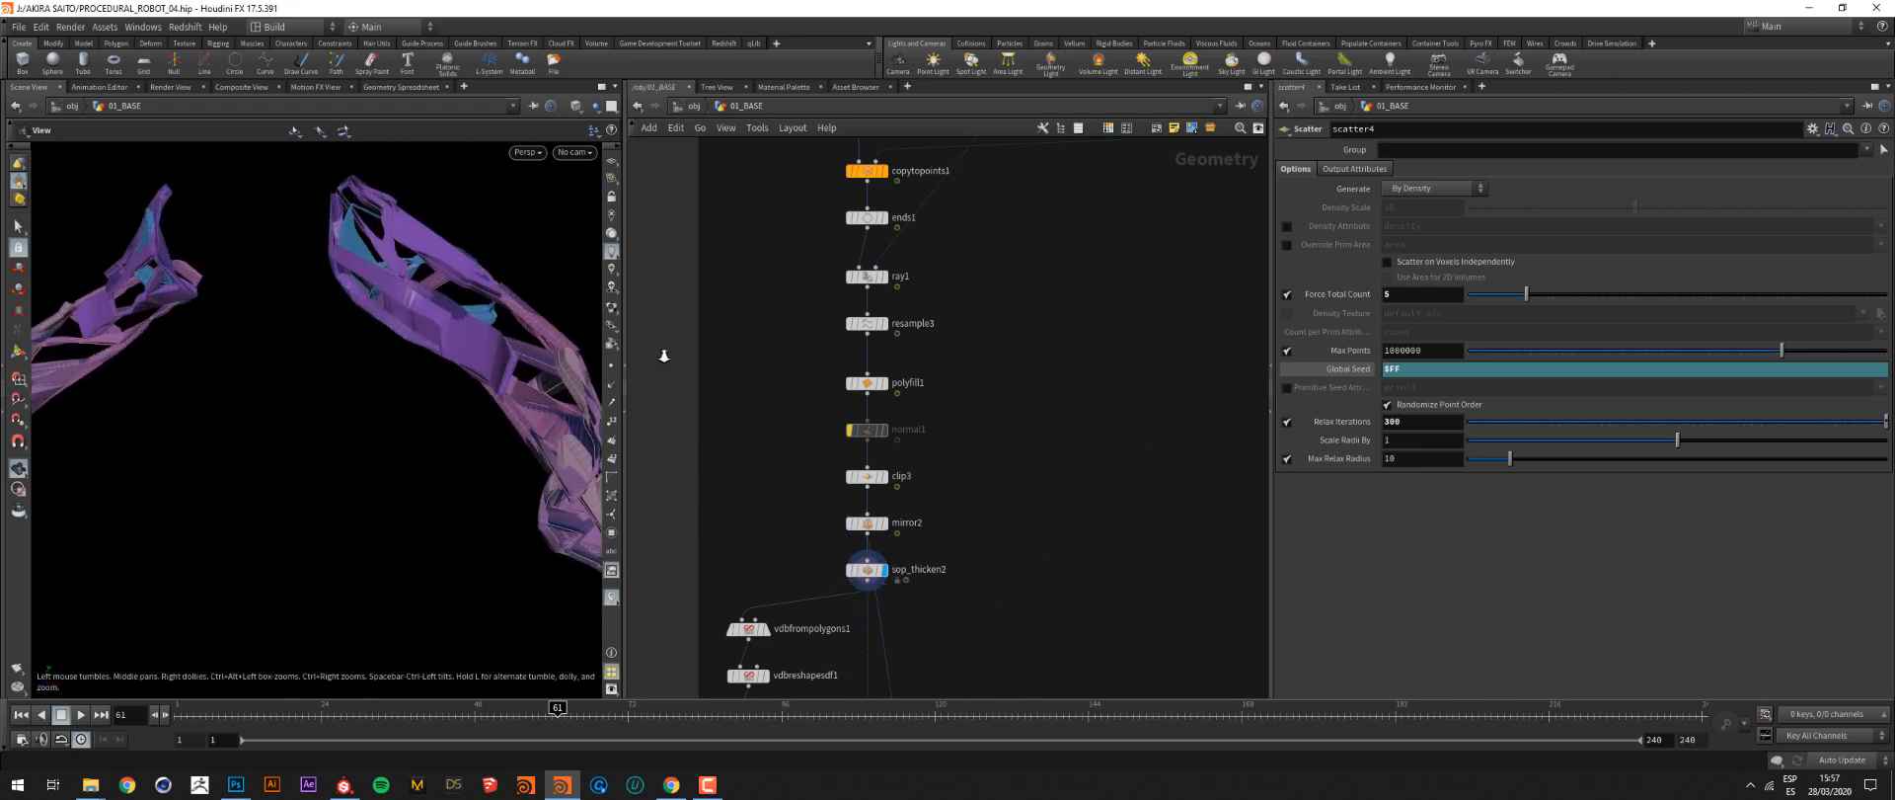
# Display the Convert VDB node and the attribute transfer node below it to inspect the remeshed arms and their transferred colors
pyautogui.moveTo(768, 640); pyautogui.dragTo(834, 491, button='middle')
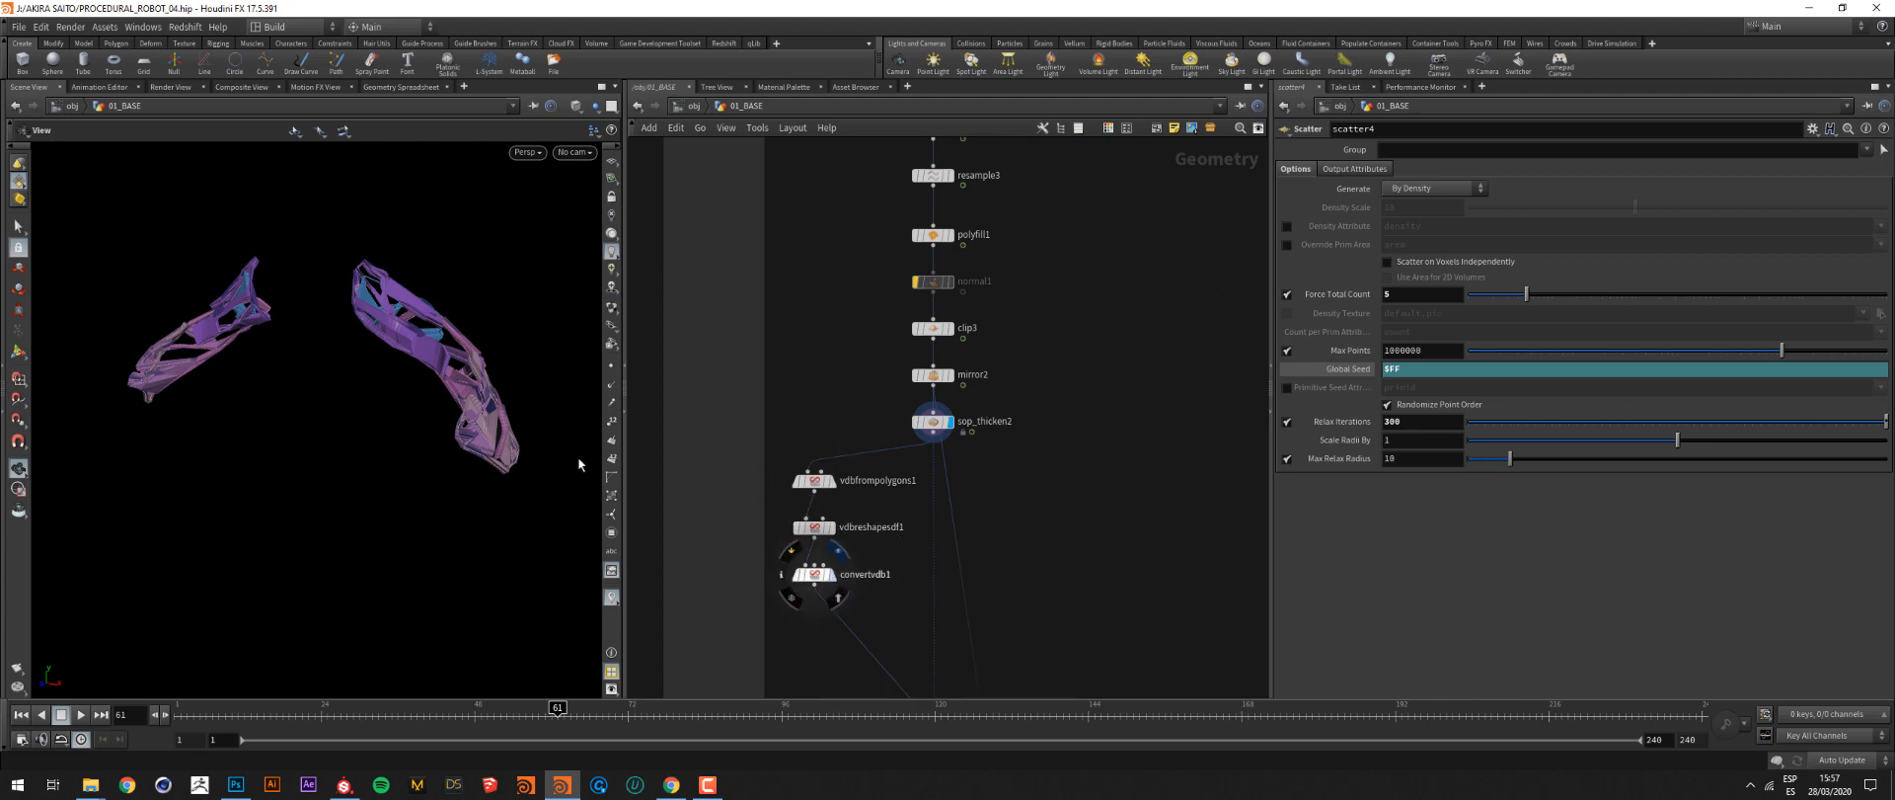
pyautogui.click(833, 573)
pyautogui.scroll(-1, 726, 533)
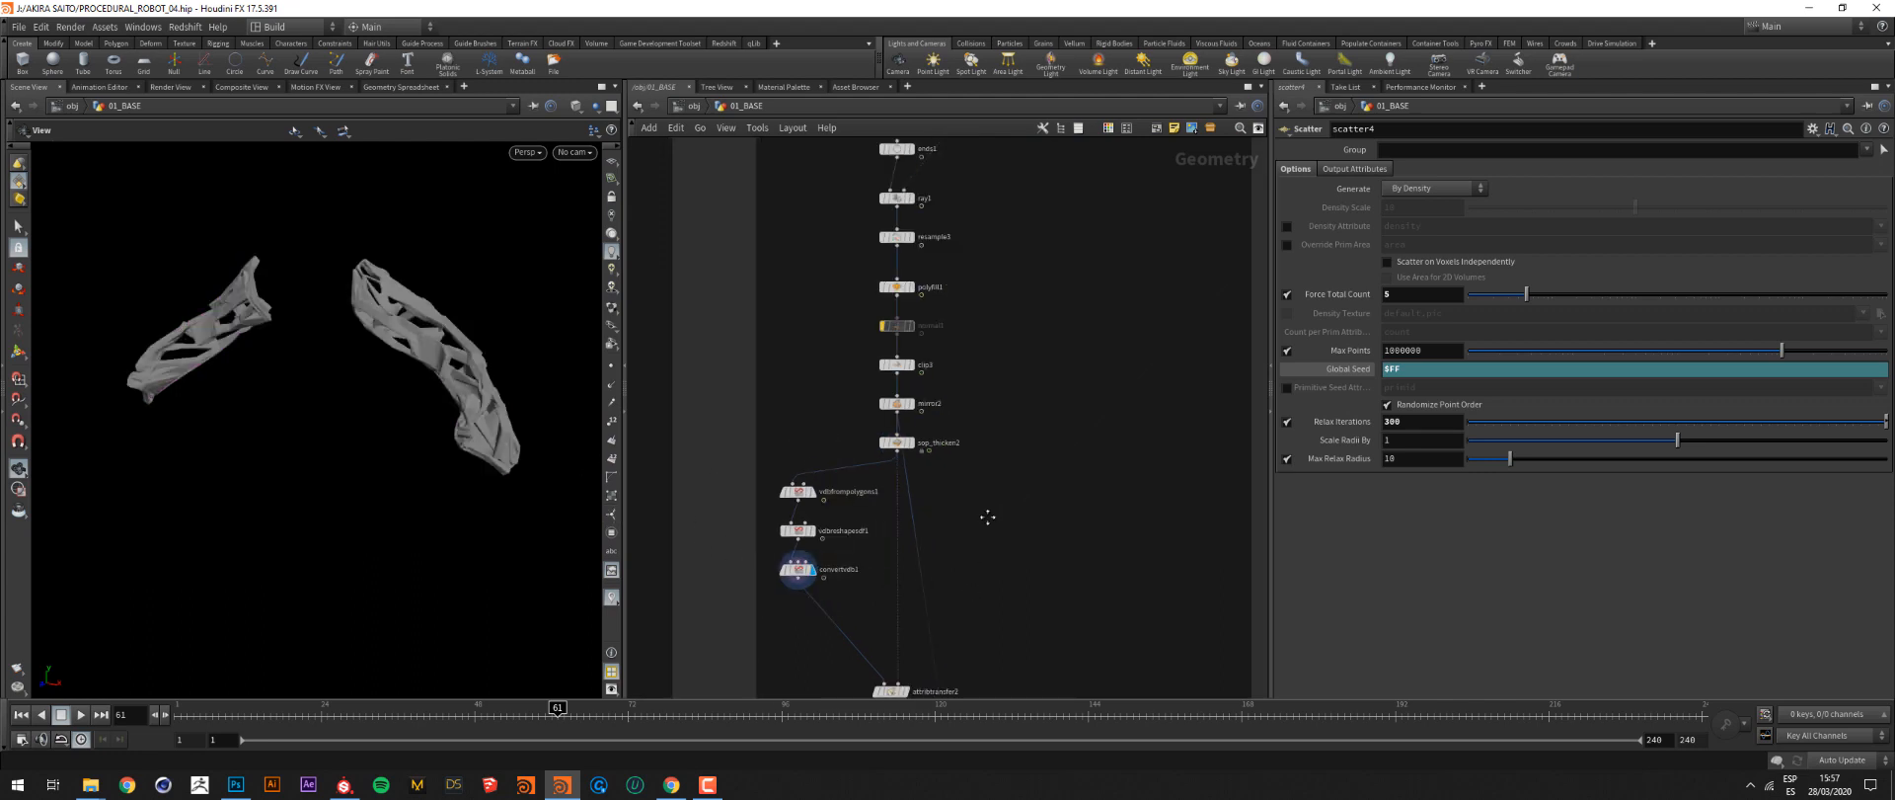
pyautogui.moveTo(987, 516); pyautogui.dragTo(1012, 334, button='middle')
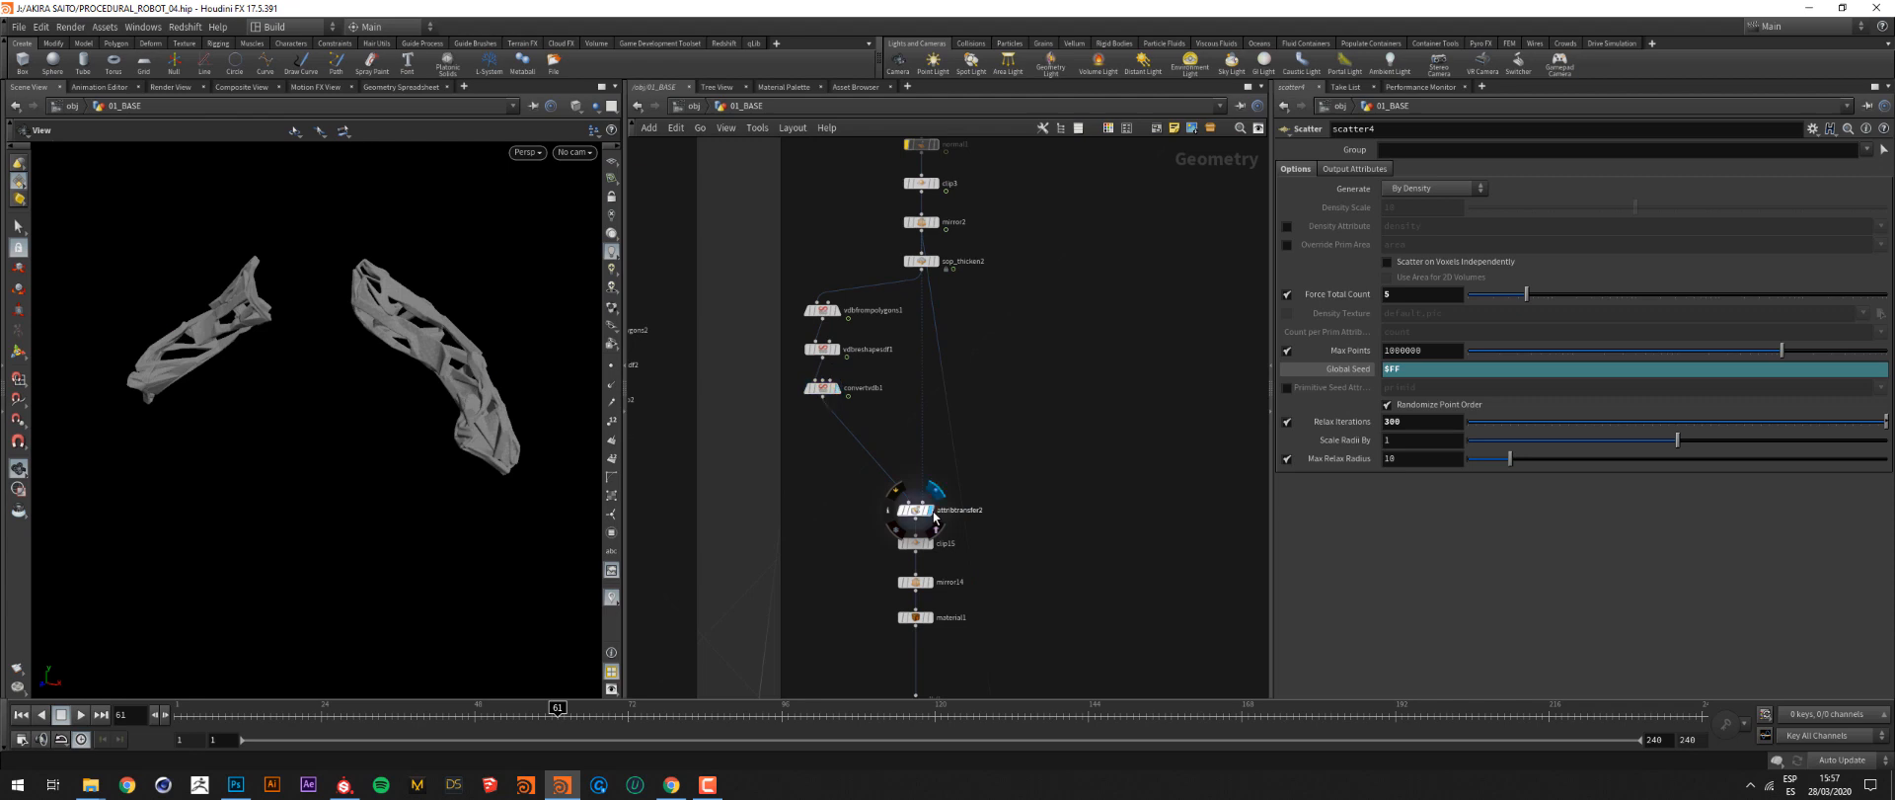
pyautogui.click(934, 514)
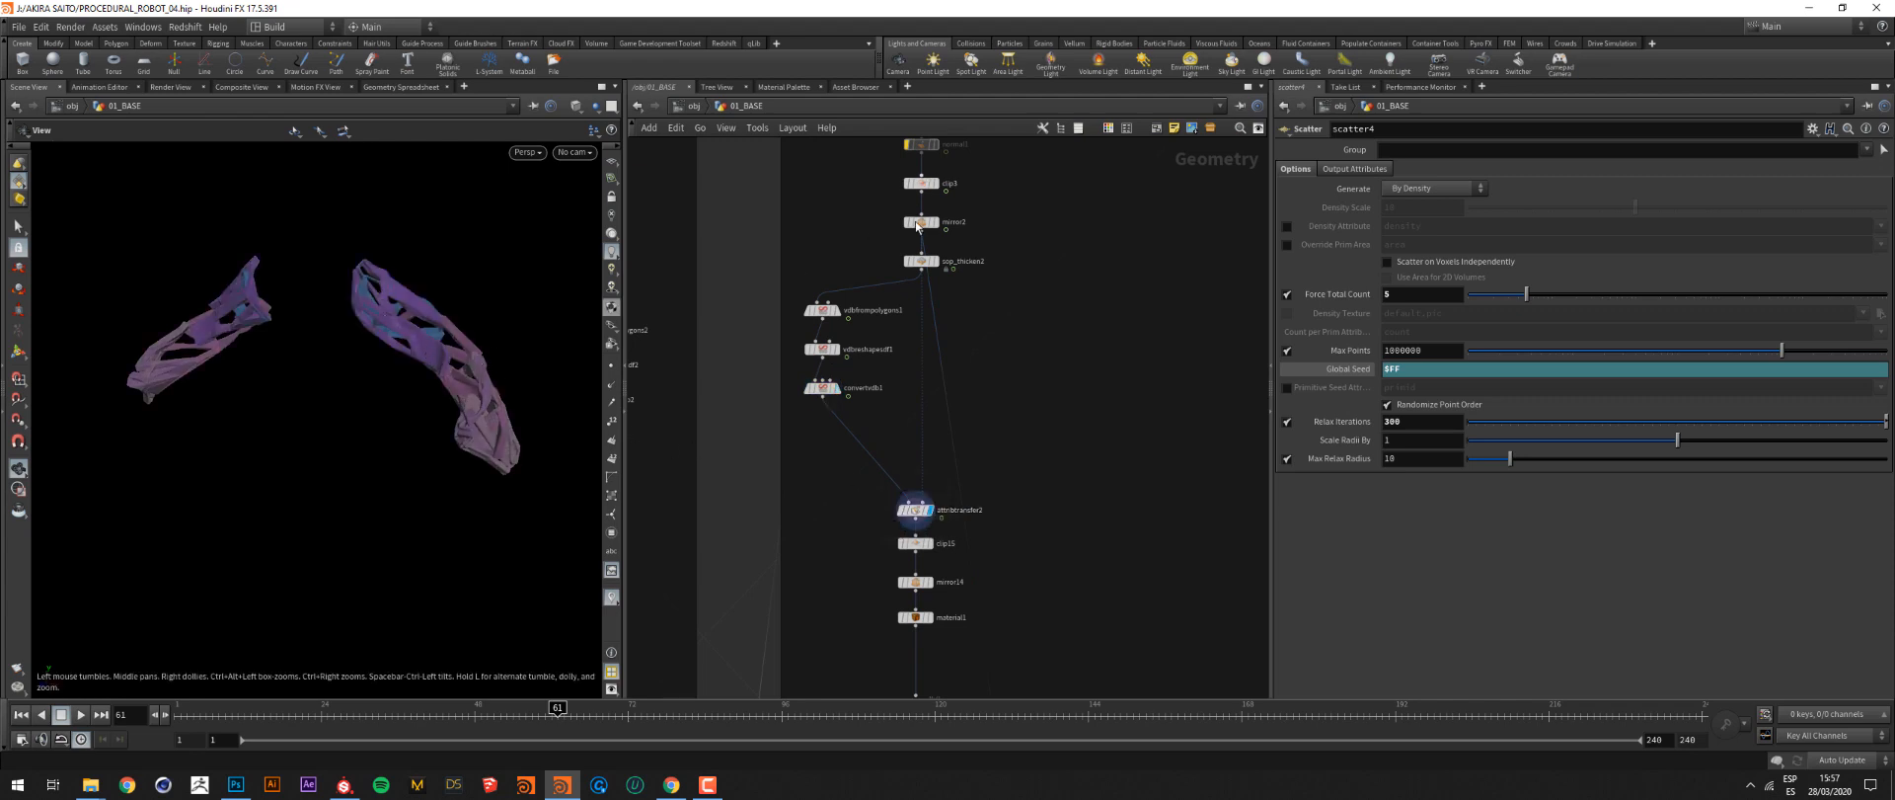
pyautogui.moveTo(363, 346); pyautogui.dragTo(392, 334)
pyautogui.press('g')
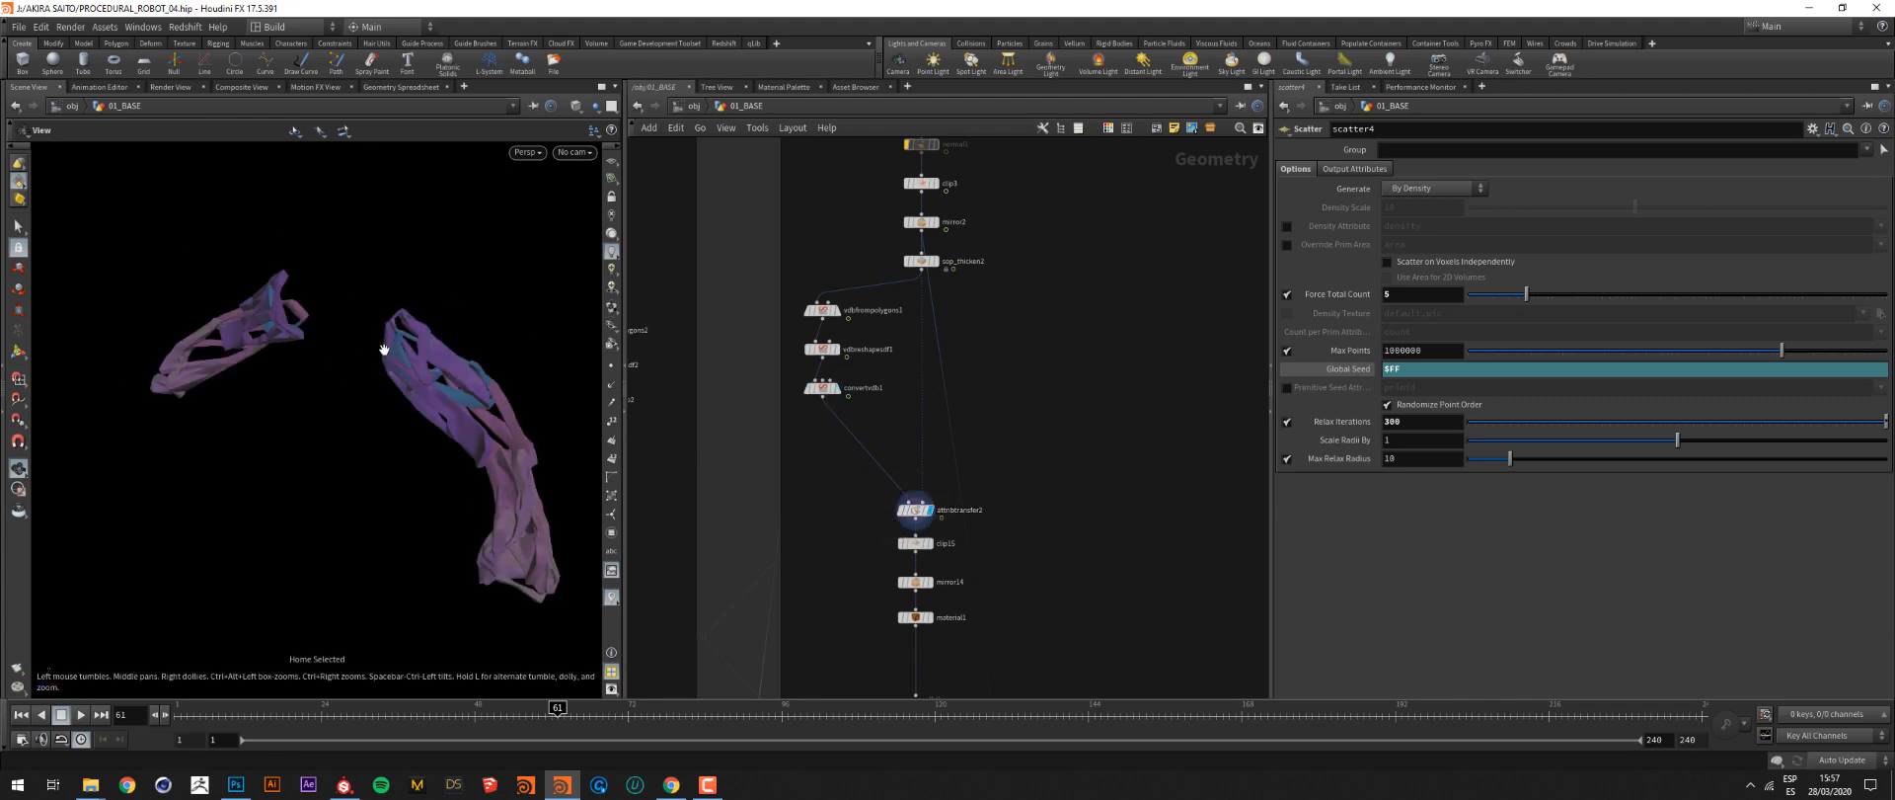
pyautogui.moveTo(462, 437); pyautogui.dragTo(383, 387, button='middle')
pyautogui.scroll(2, 383, 387)
pyautogui.moveTo(383, 387); pyautogui.dragTo(458, 383)
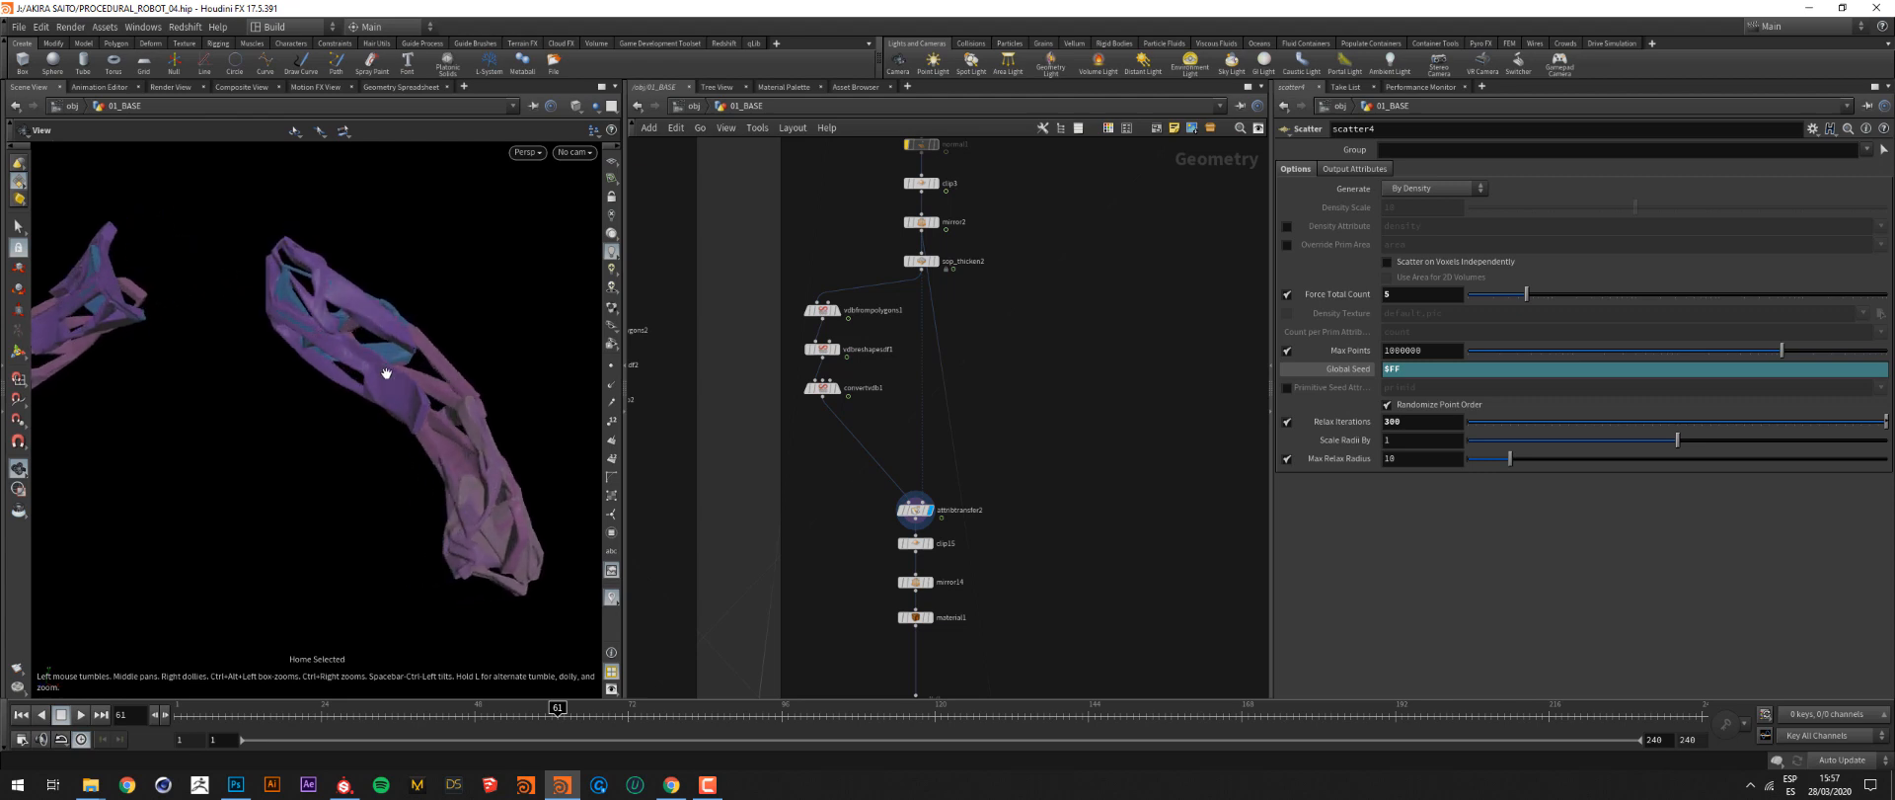
pyautogui.scroll(-4, 414, 376)
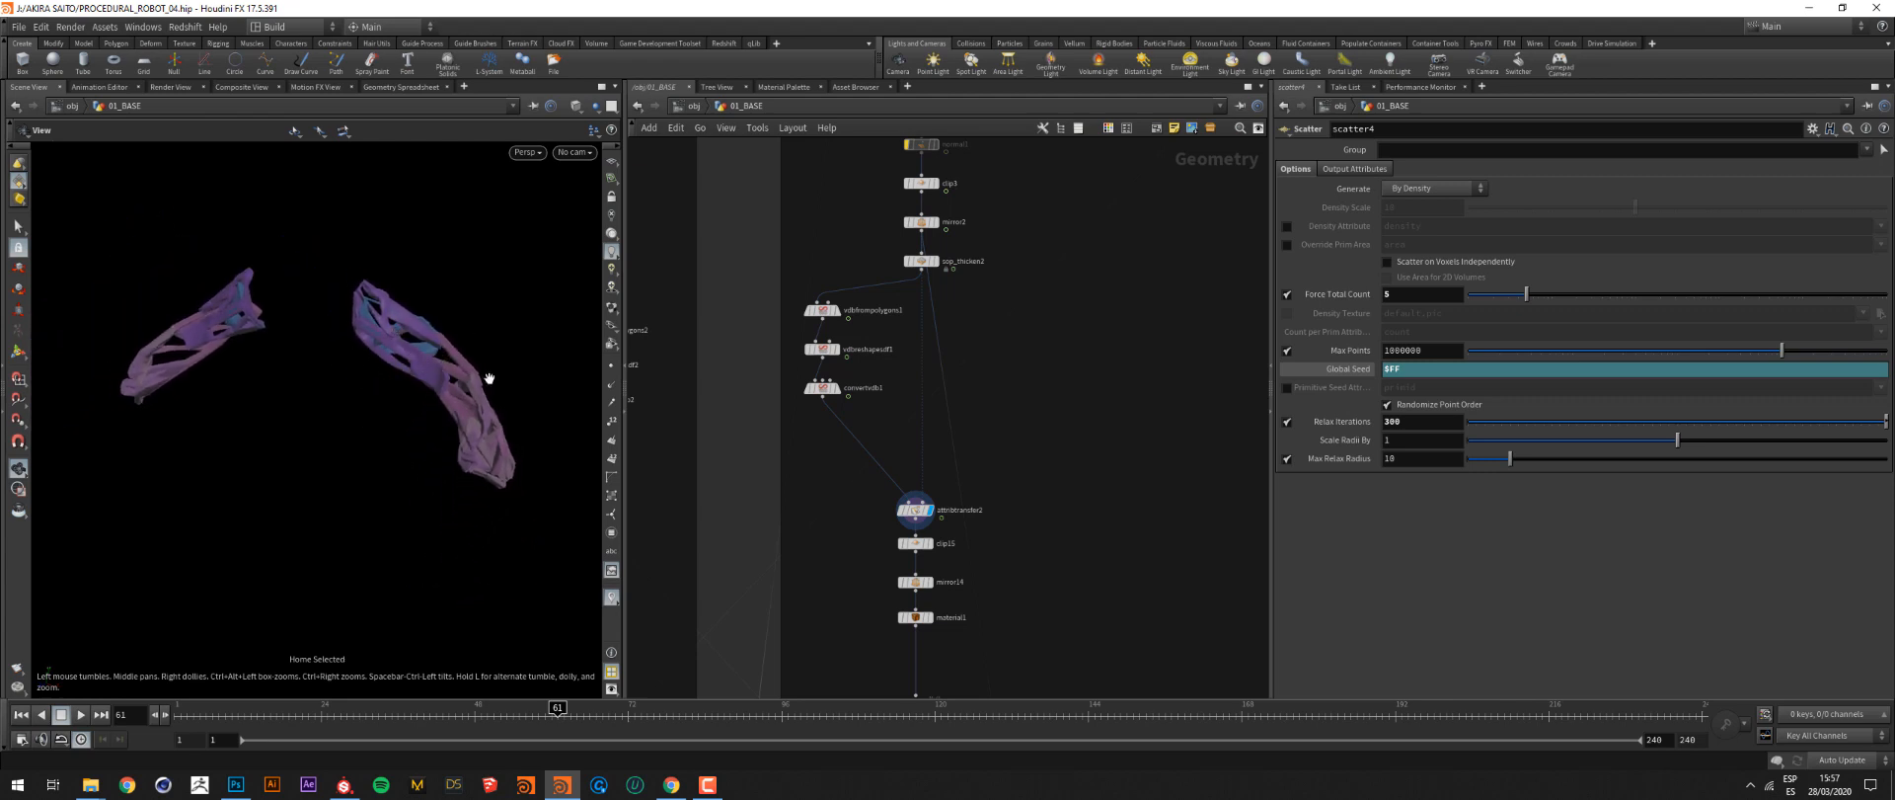
# Display the material1 node above OUT_ARMS and examine the finished pair of arms
pyautogui.moveTo(1017, 539); pyautogui.dragTo(1033, 459, button='middle')
pyautogui.moveTo(949, 543)
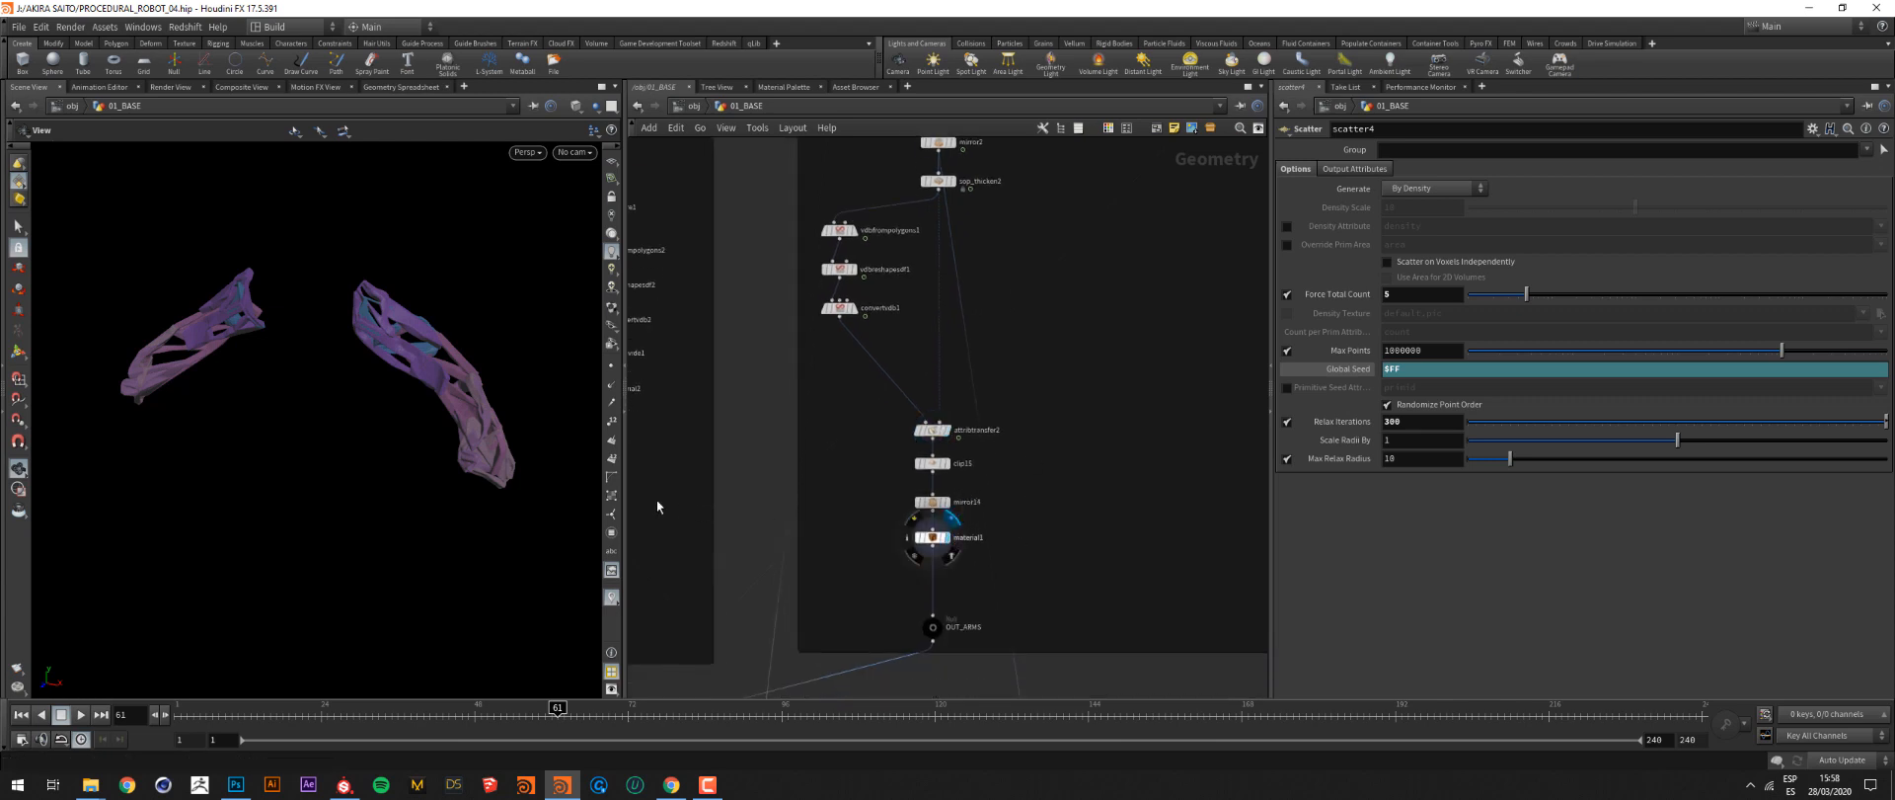
pyautogui.moveTo(425, 406); pyautogui.dragTo(390, 394)
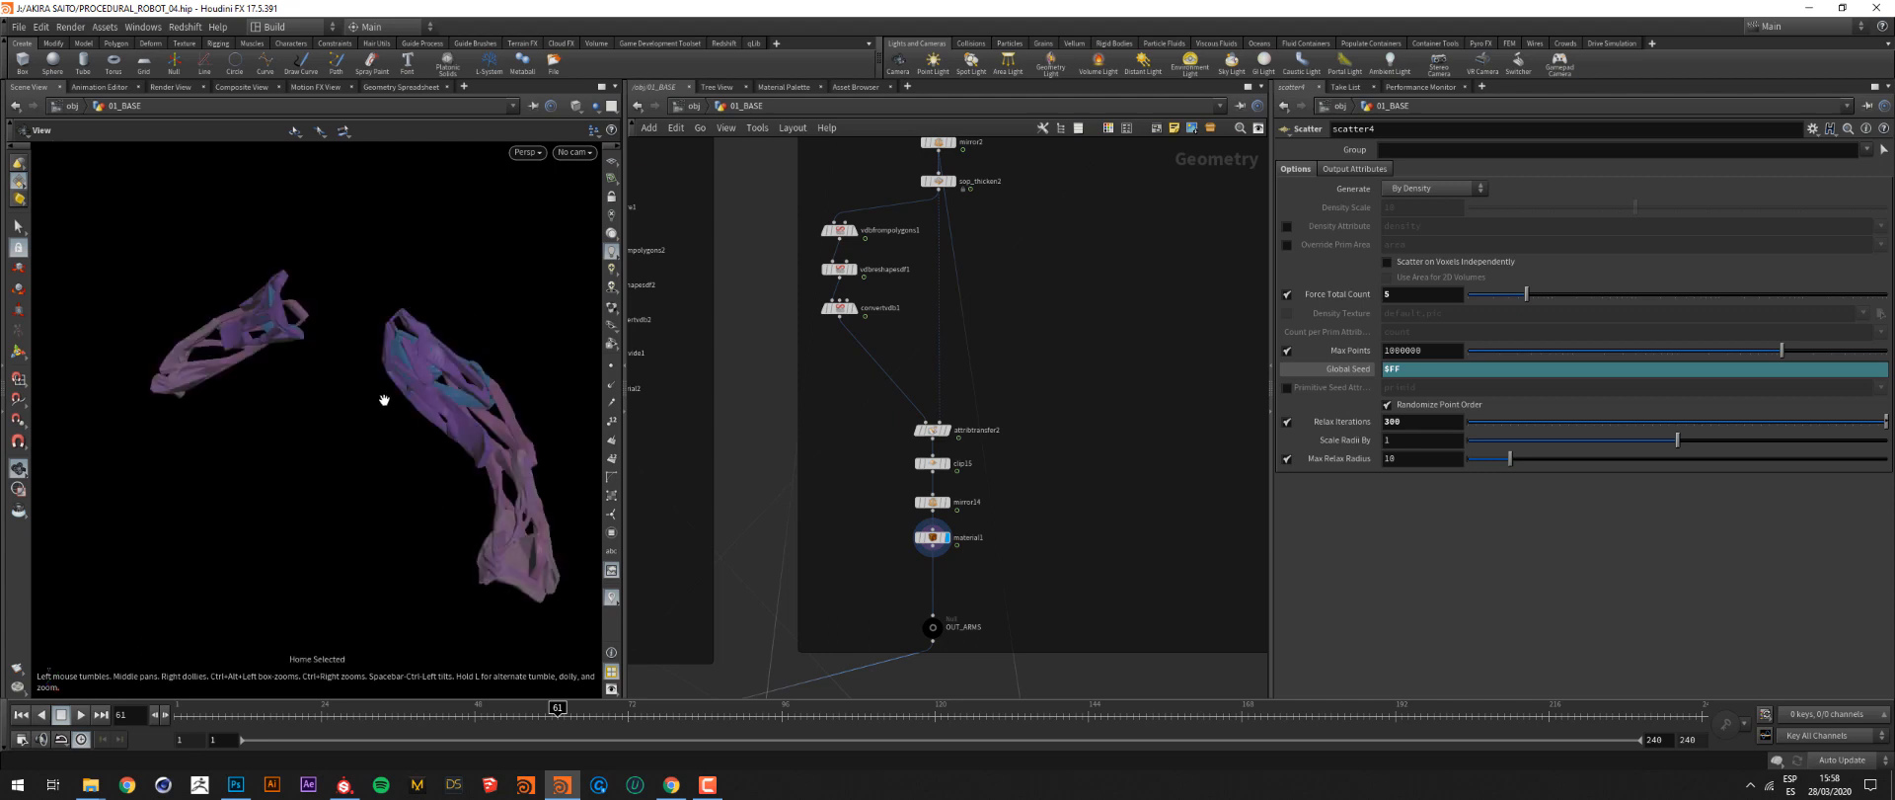
pyautogui.press('g')
# Survey the neighbouring body-part networks beside the arms network and where their outputs join below
pyautogui.scroll(-8, 1195, 448)
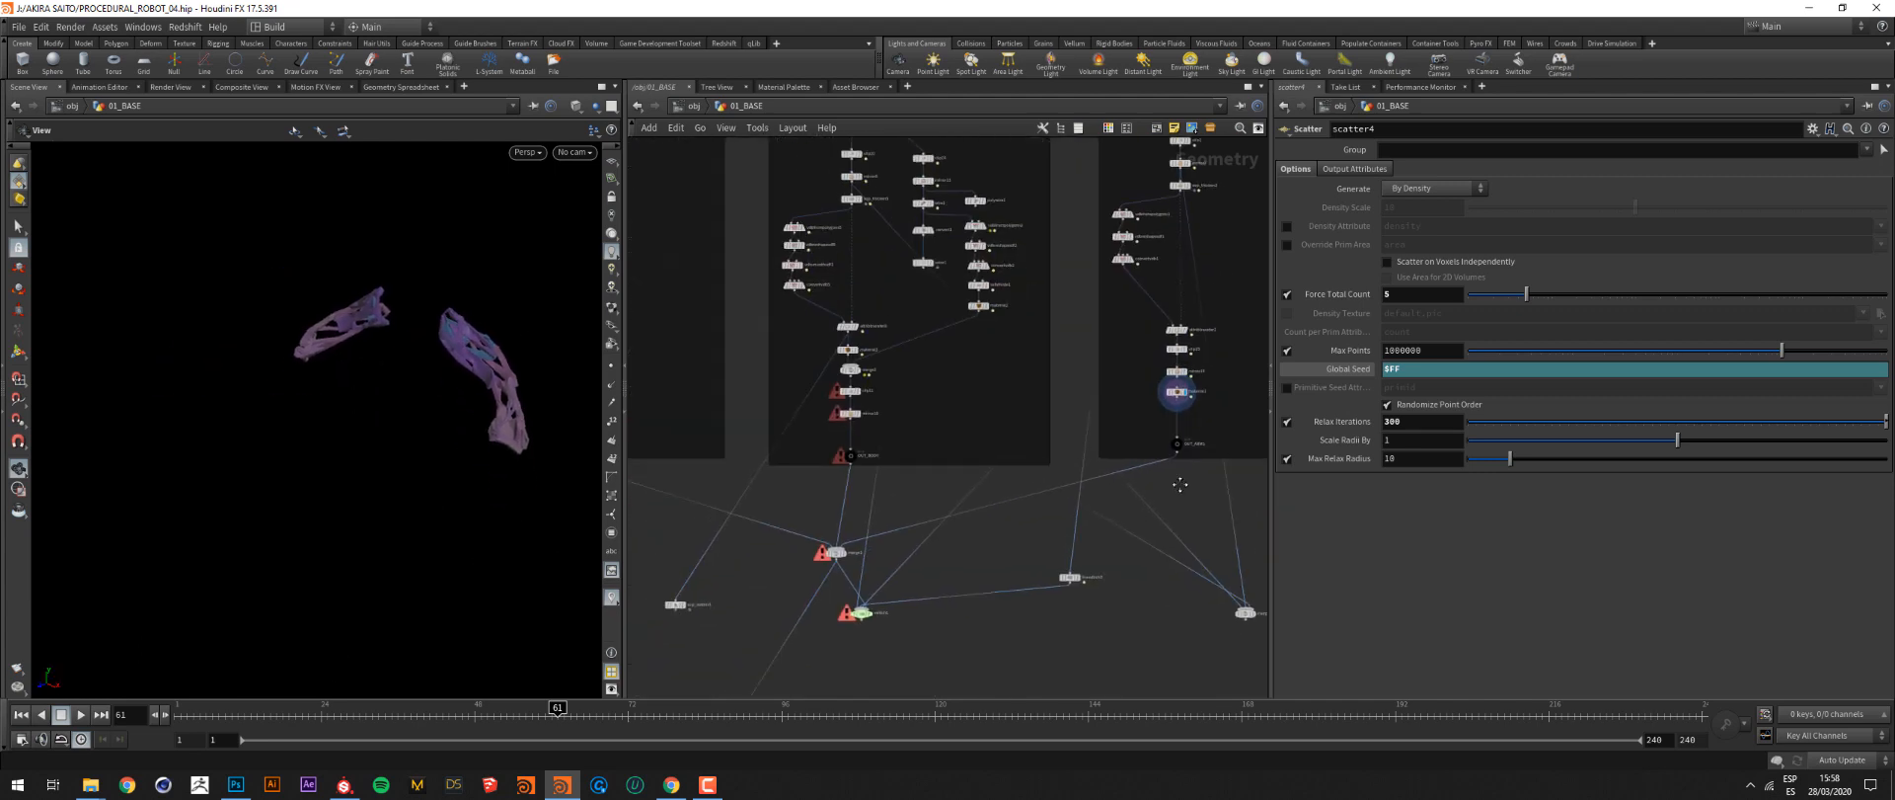
pyautogui.moveTo(922, 560); pyautogui.dragTo(919, 580, button='middle')
pyautogui.moveTo(868, 163); pyautogui.dragTo(947, 441, button='middle')
pyautogui.moveTo(930, 265); pyautogui.dragTo(1020, 319, button='middle')
pyautogui.moveTo(724, 283); pyautogui.dragTo(763, 234, button='middle')
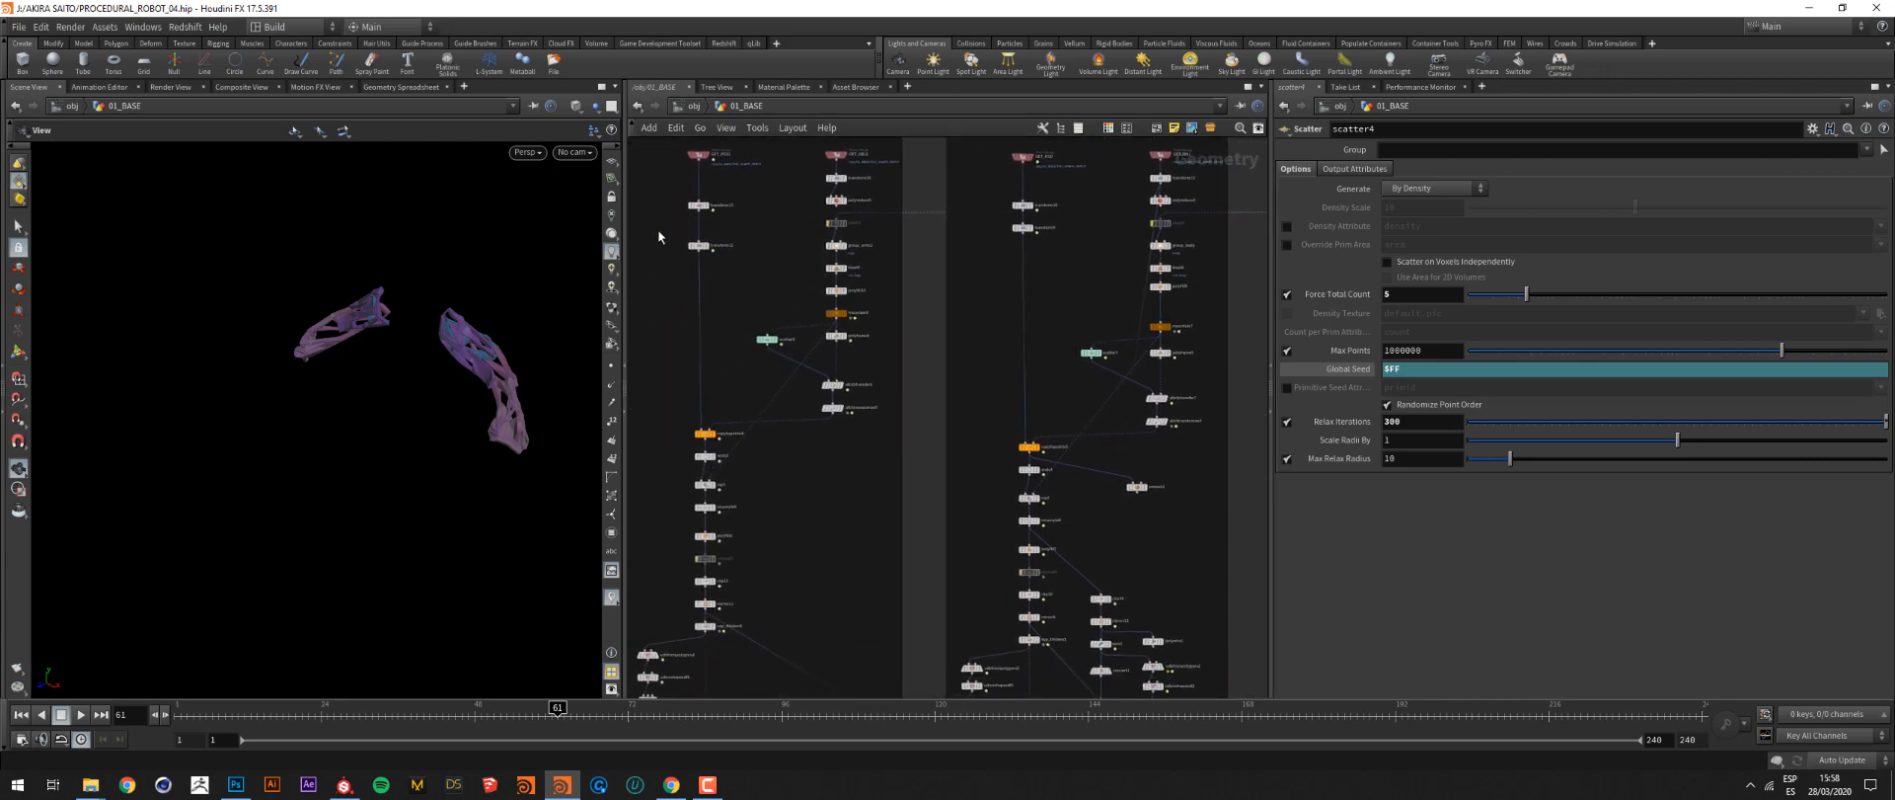
pyautogui.scroll(-10, 779, 386)
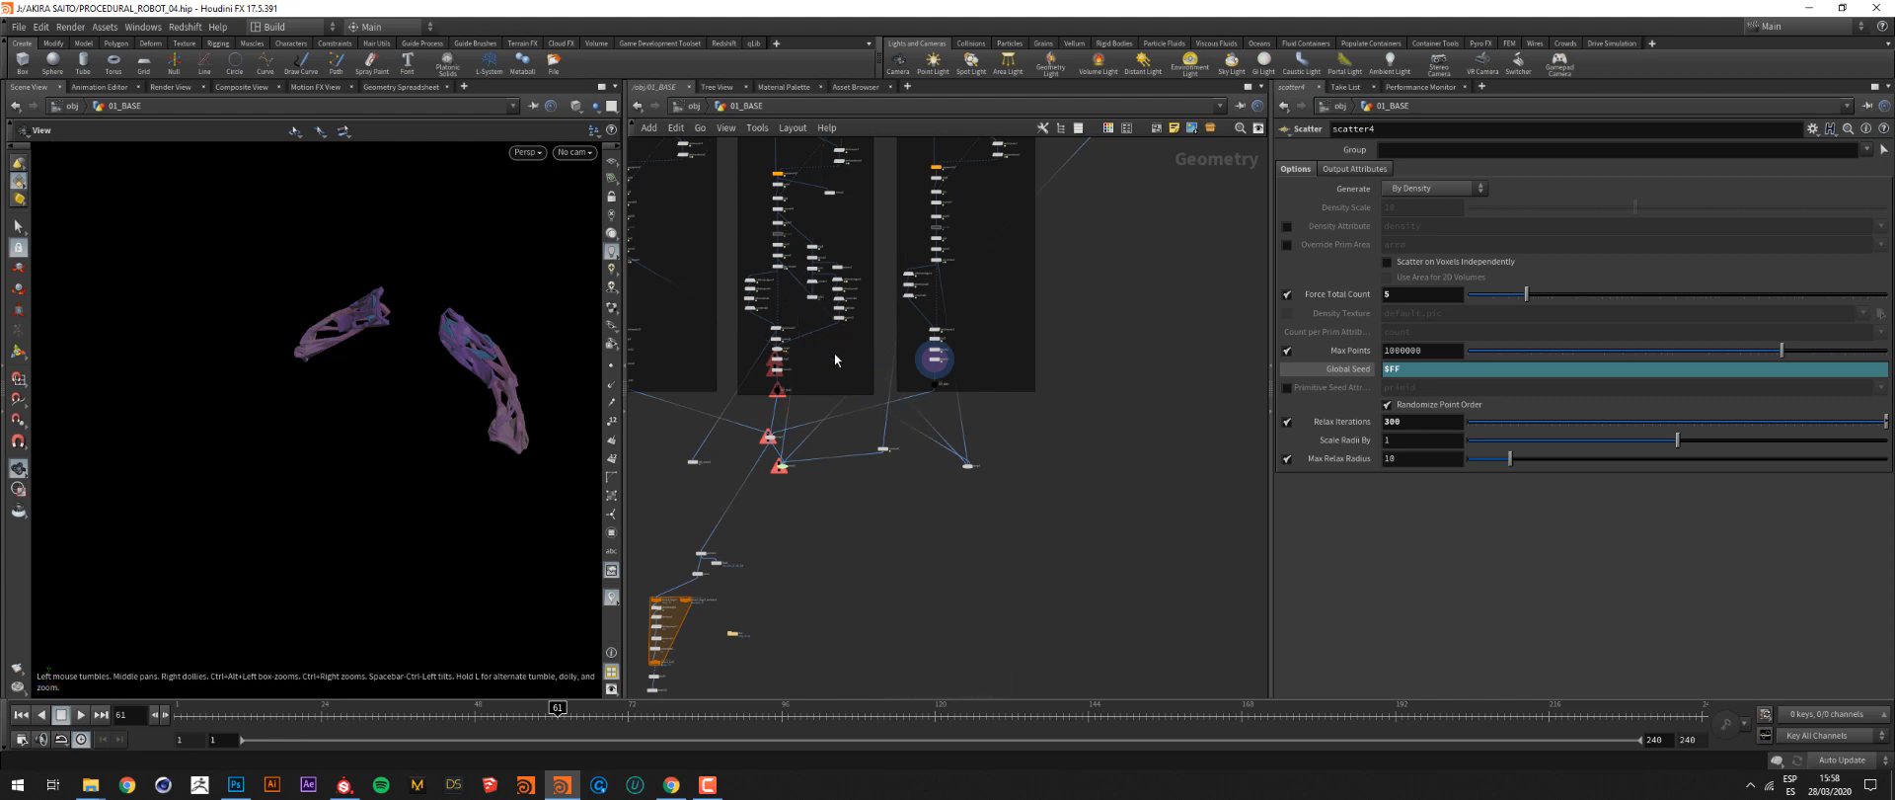
# Return to the object level and hide the 01_BASE geometry
pyautogui.moveTo(861, 495); pyautogui.dragTo(938, 414, button='middle')
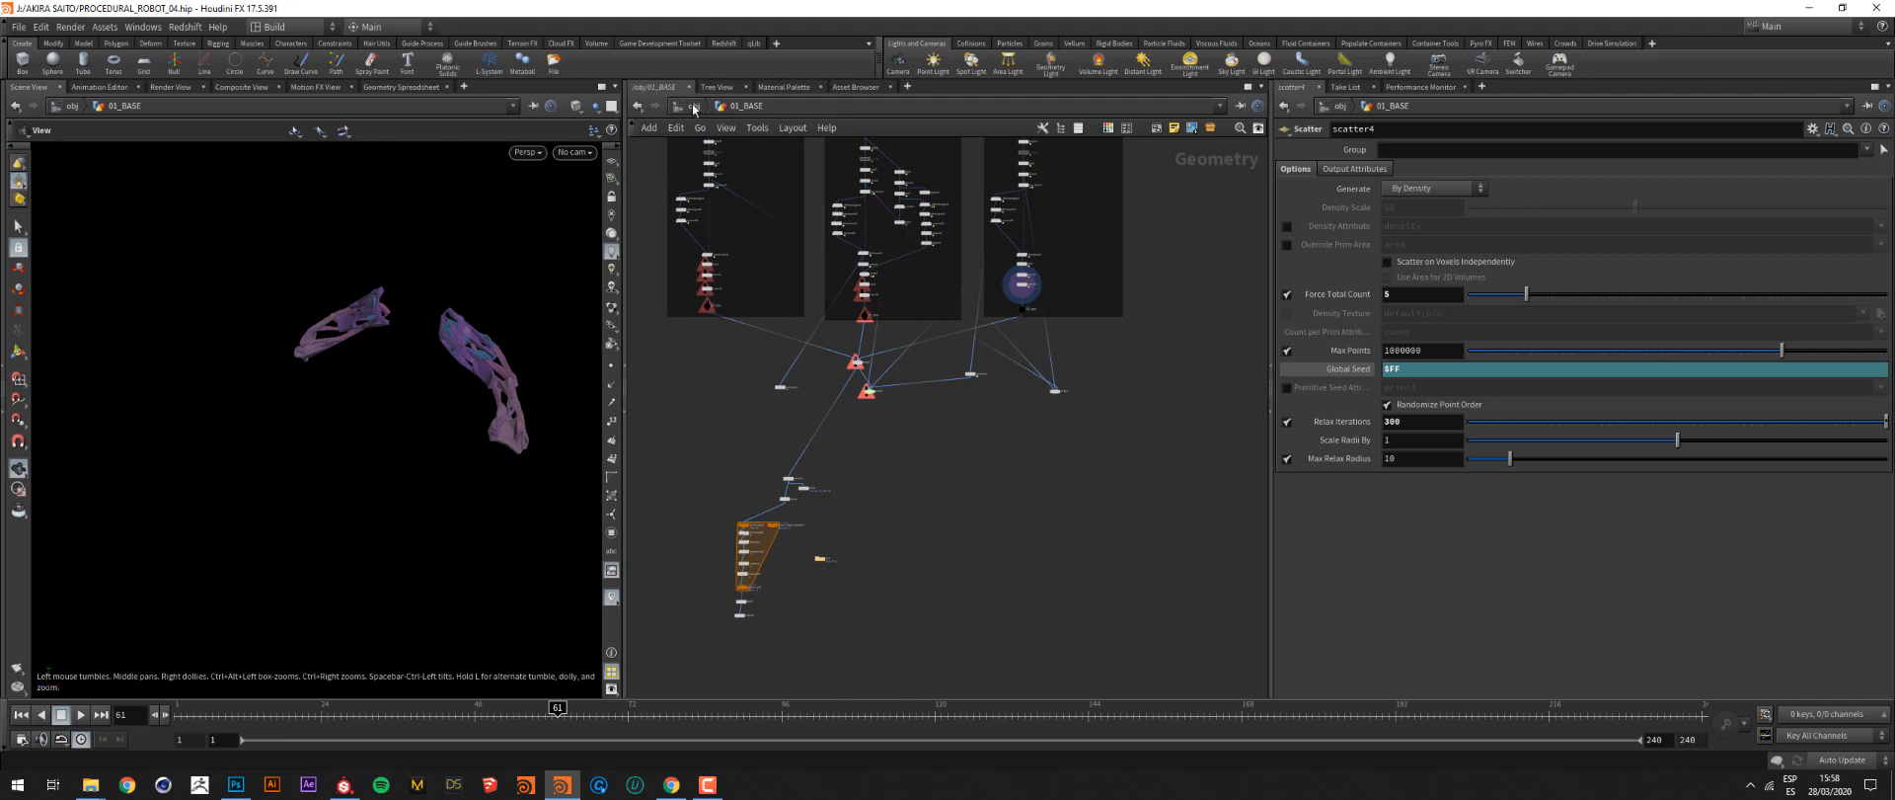
pyautogui.click(694, 107)
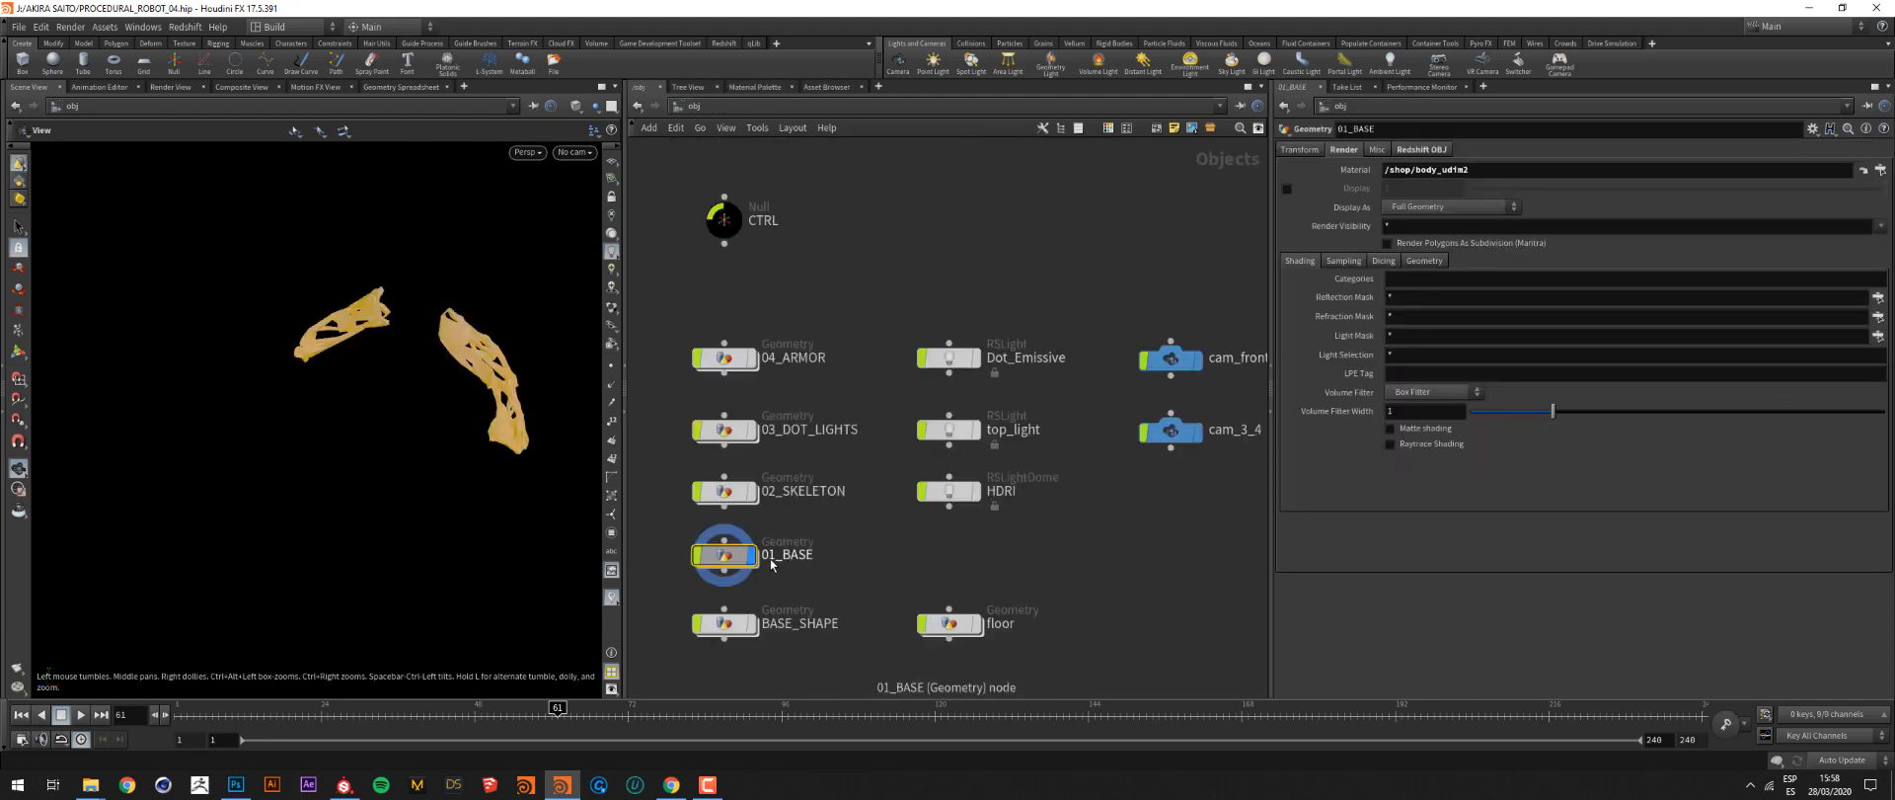
pyautogui.click(747, 554)
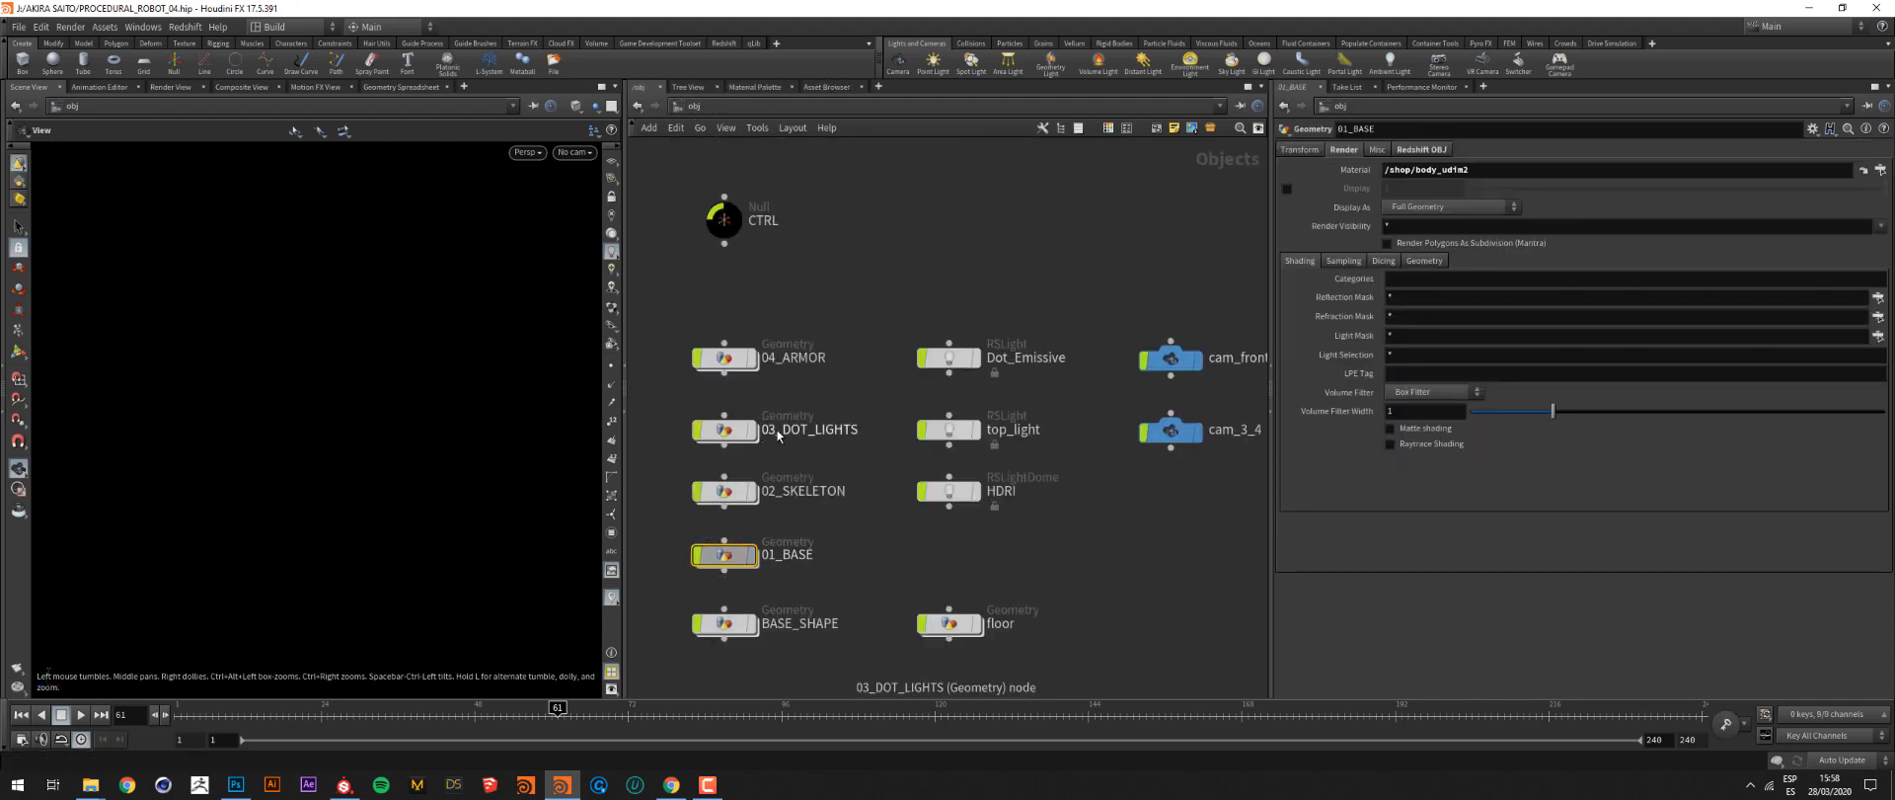
# Display the 04_ARMOR geometry and open its network
pyautogui.moveTo(757, 496)
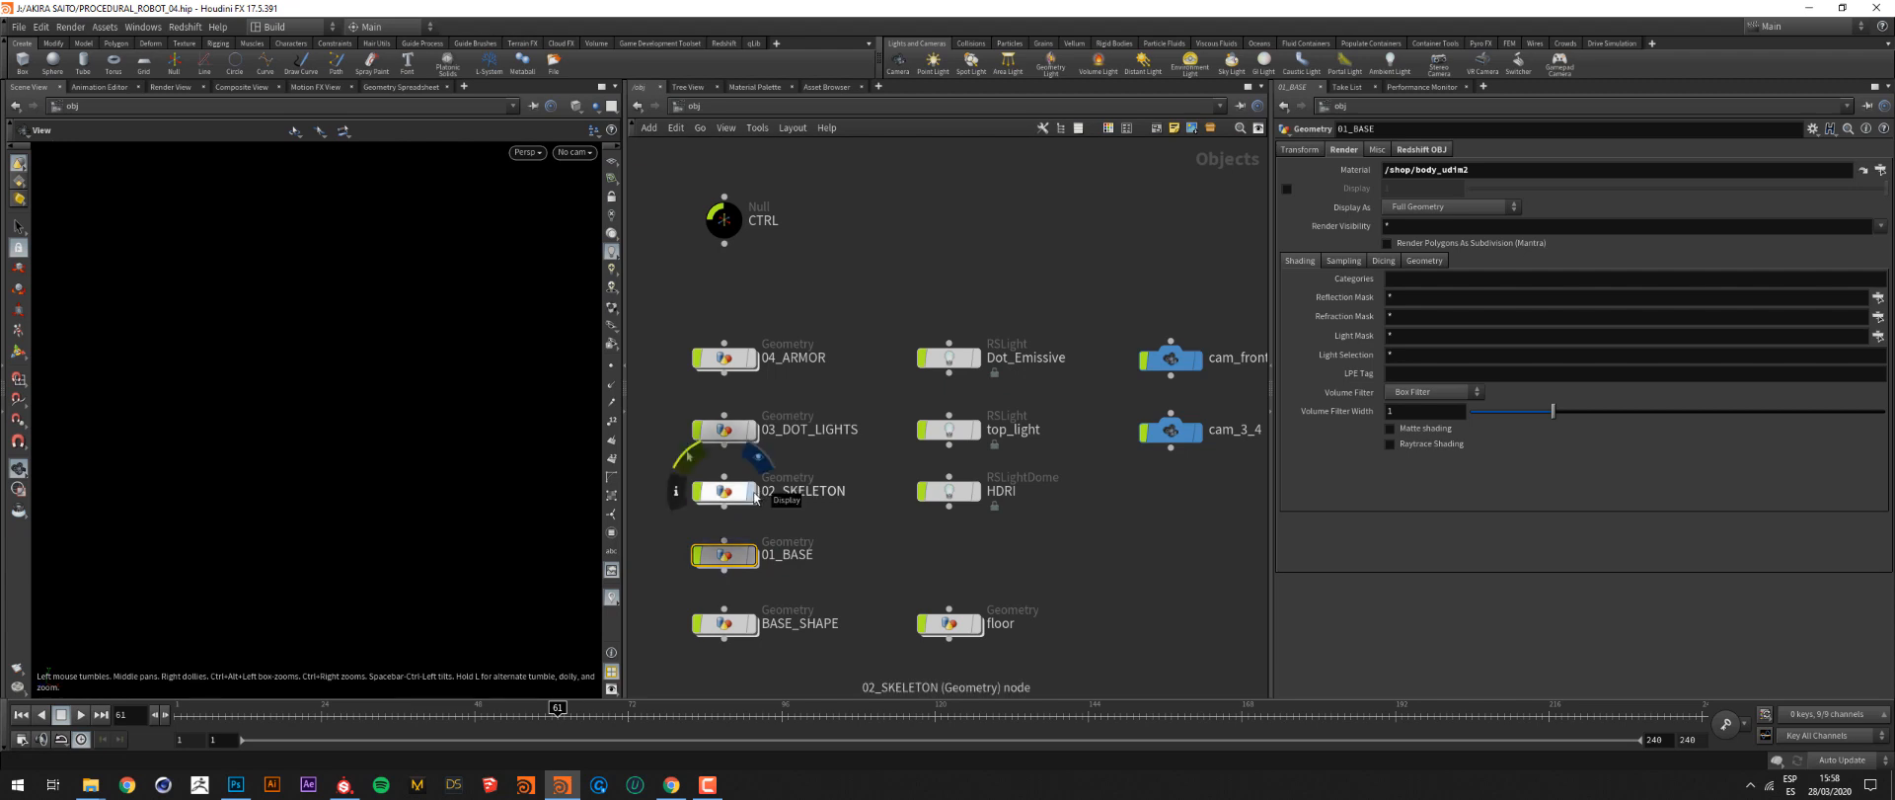
pyautogui.moveTo(756, 364)
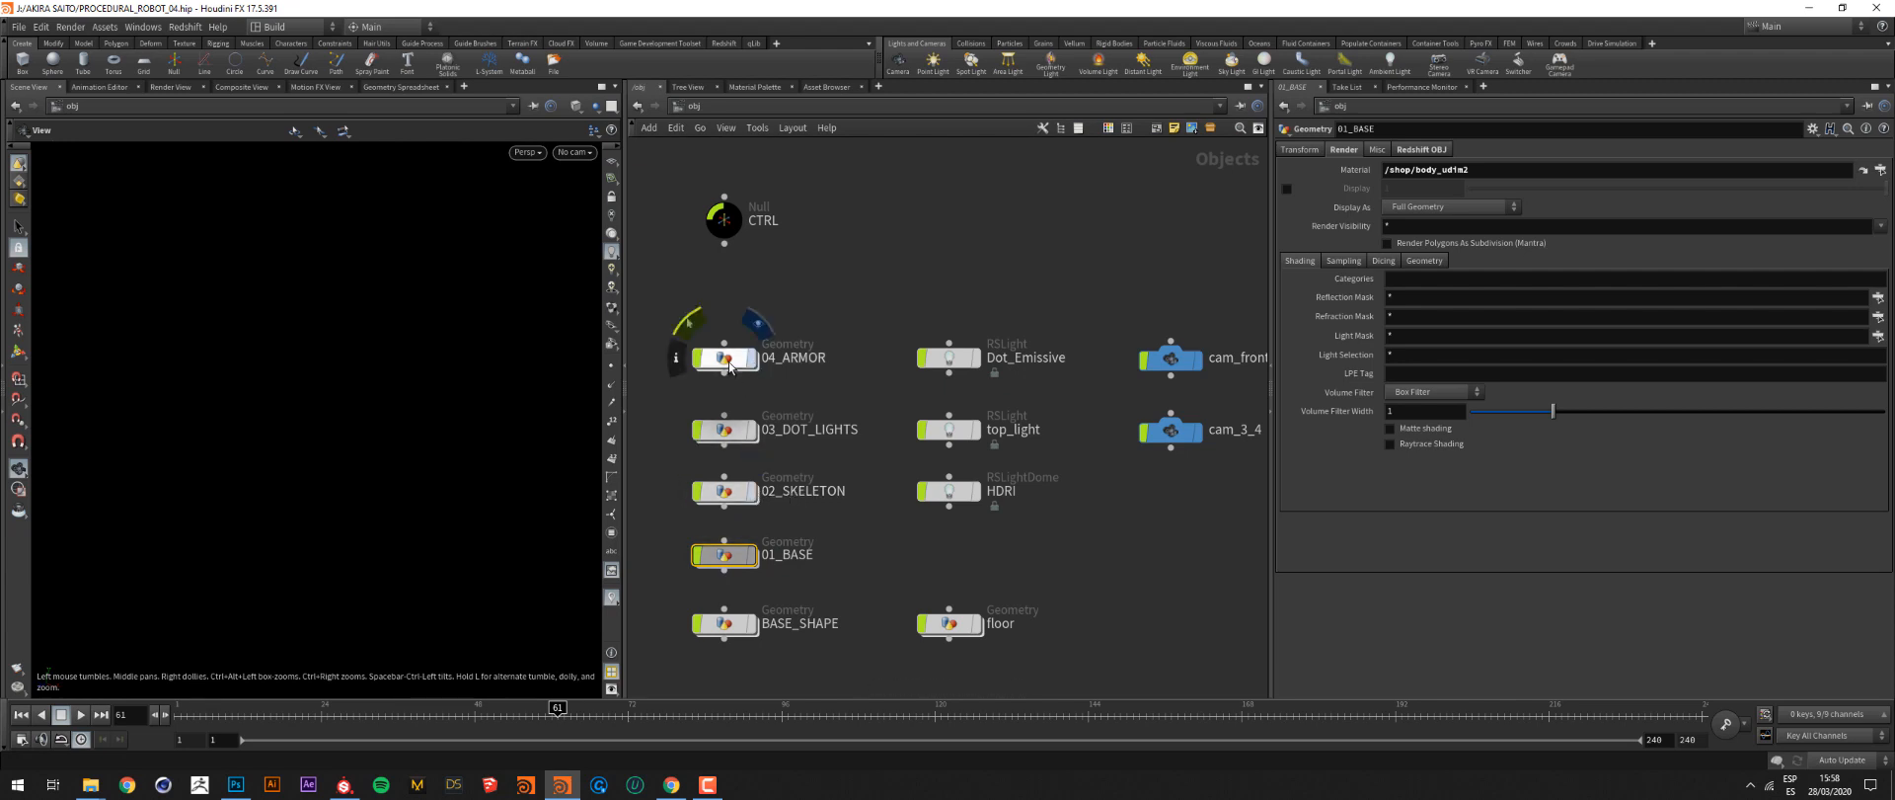
pyautogui.press('r')
pyautogui.doubleClick(811, 365)
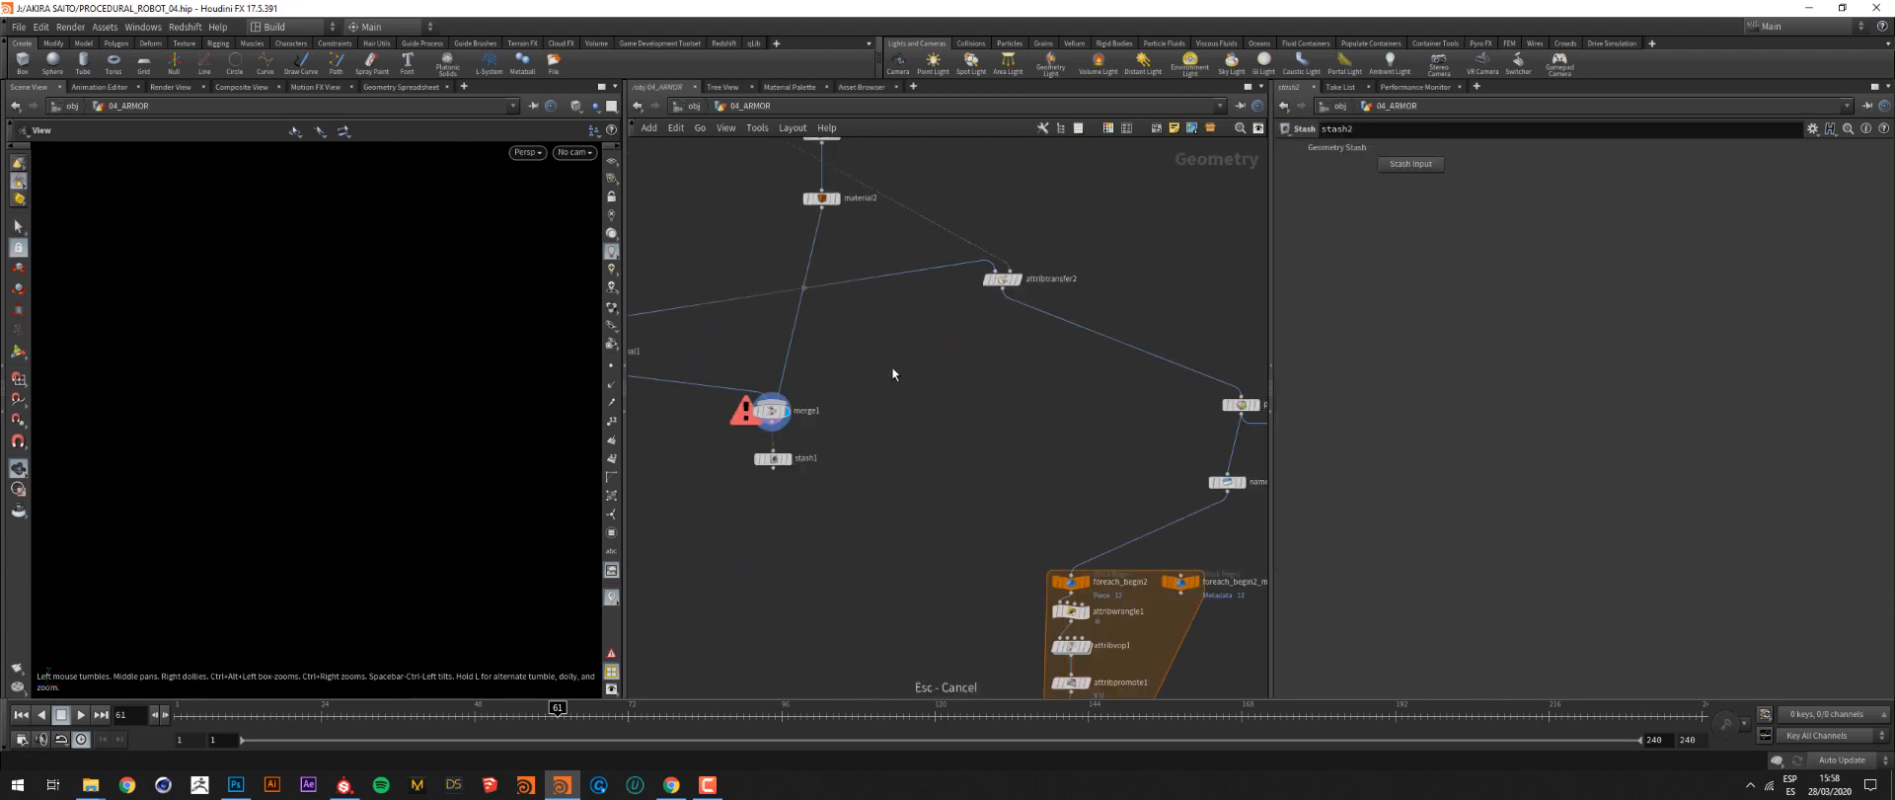
# Find the ray1 node in the 04_ARMOR network and display its result
pyautogui.press('f')
pyautogui.moveTo(1224, 273); pyautogui.dragTo(1120, 515, button='middle')
pyautogui.scroll(-9, 1145, 441)
pyautogui.moveTo(1164, 397); pyautogui.dragTo(1114, 551, button='middle')
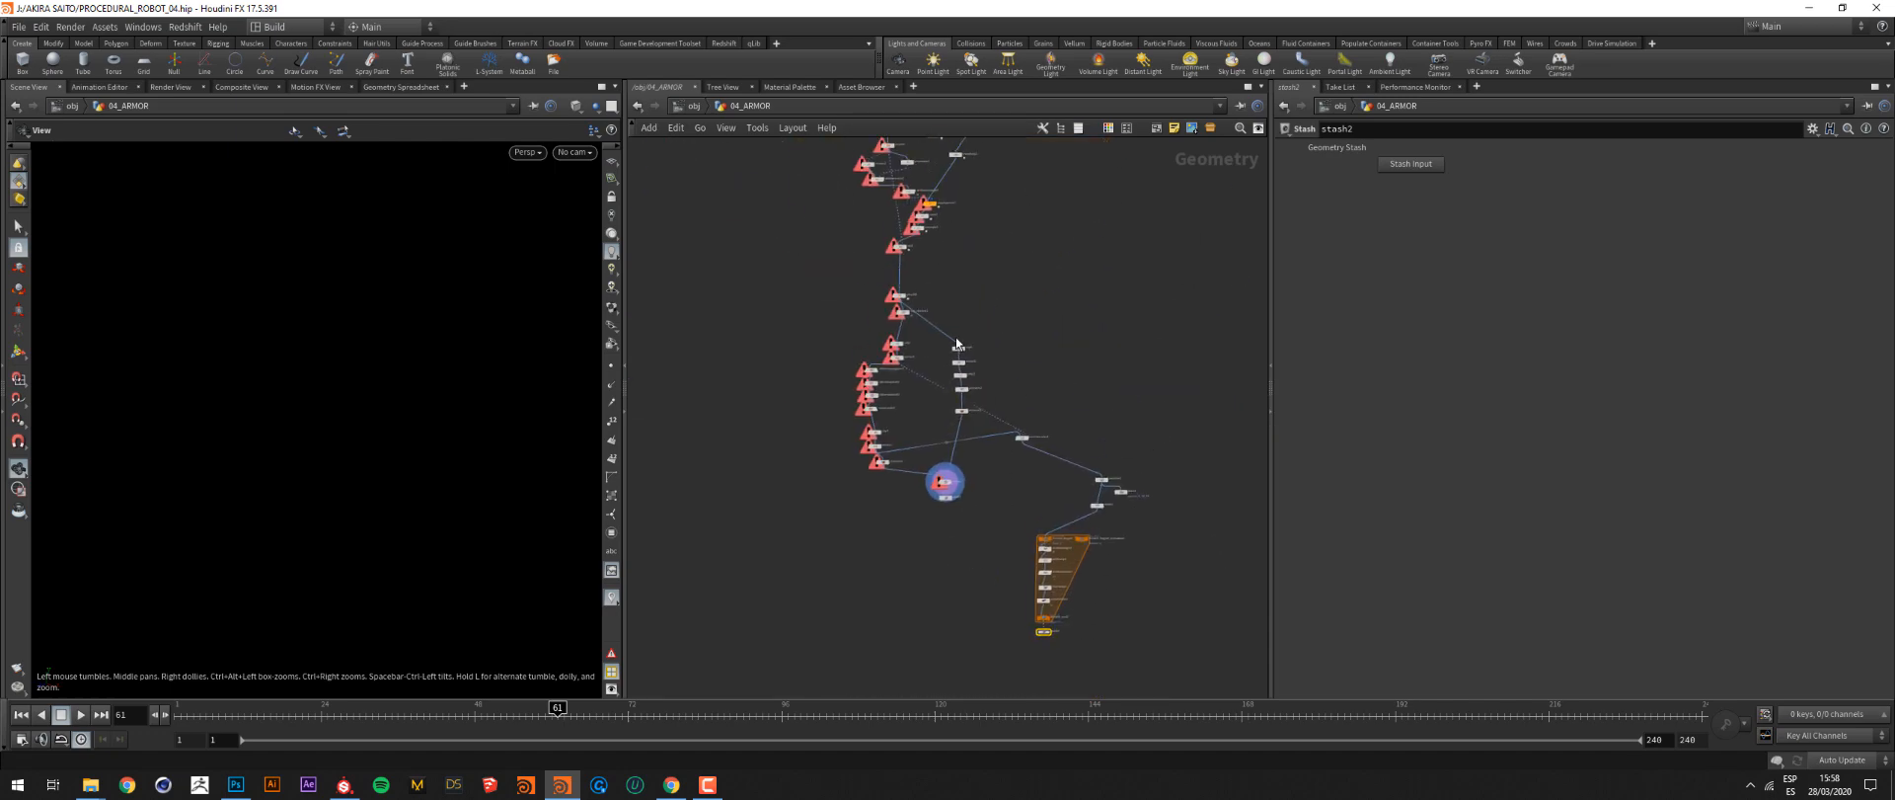
pyautogui.scroll(3, 956, 314)
pyautogui.moveTo(956, 315); pyautogui.dragTo(955, 507, button='middle')
pyautogui.moveTo(887, 381)
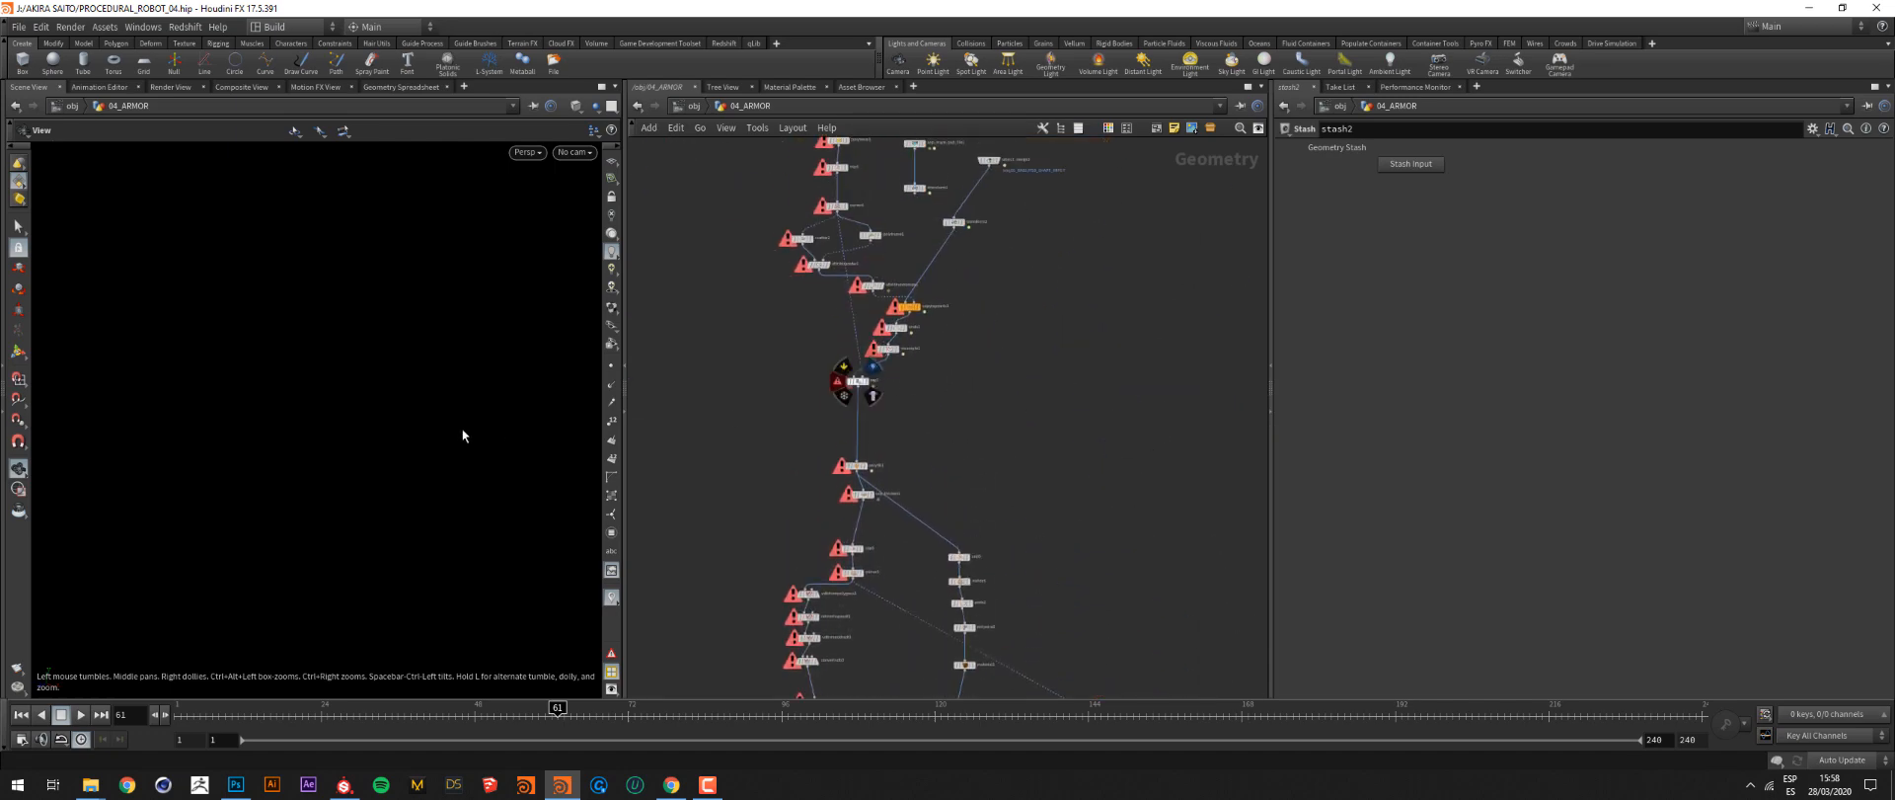
pyautogui.click(873, 367)
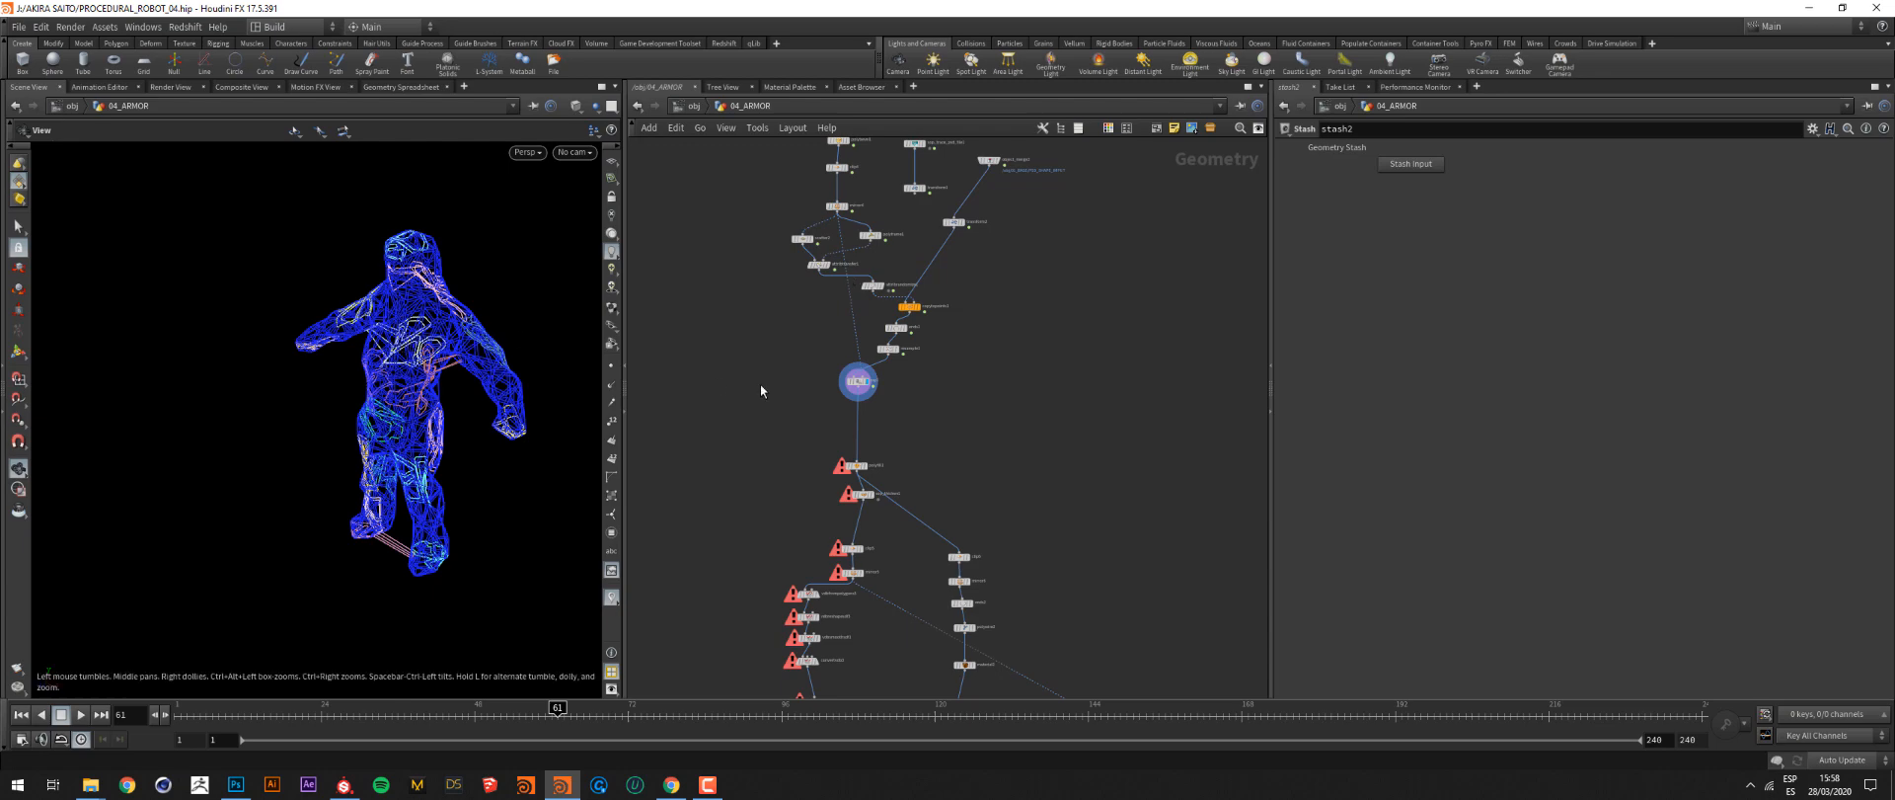
# Insert a Null node between ray1 and polyfill1 and display it to inspect the projected armor curves
pyautogui.scroll(3, 867, 438)
pyautogui.press('Tab')
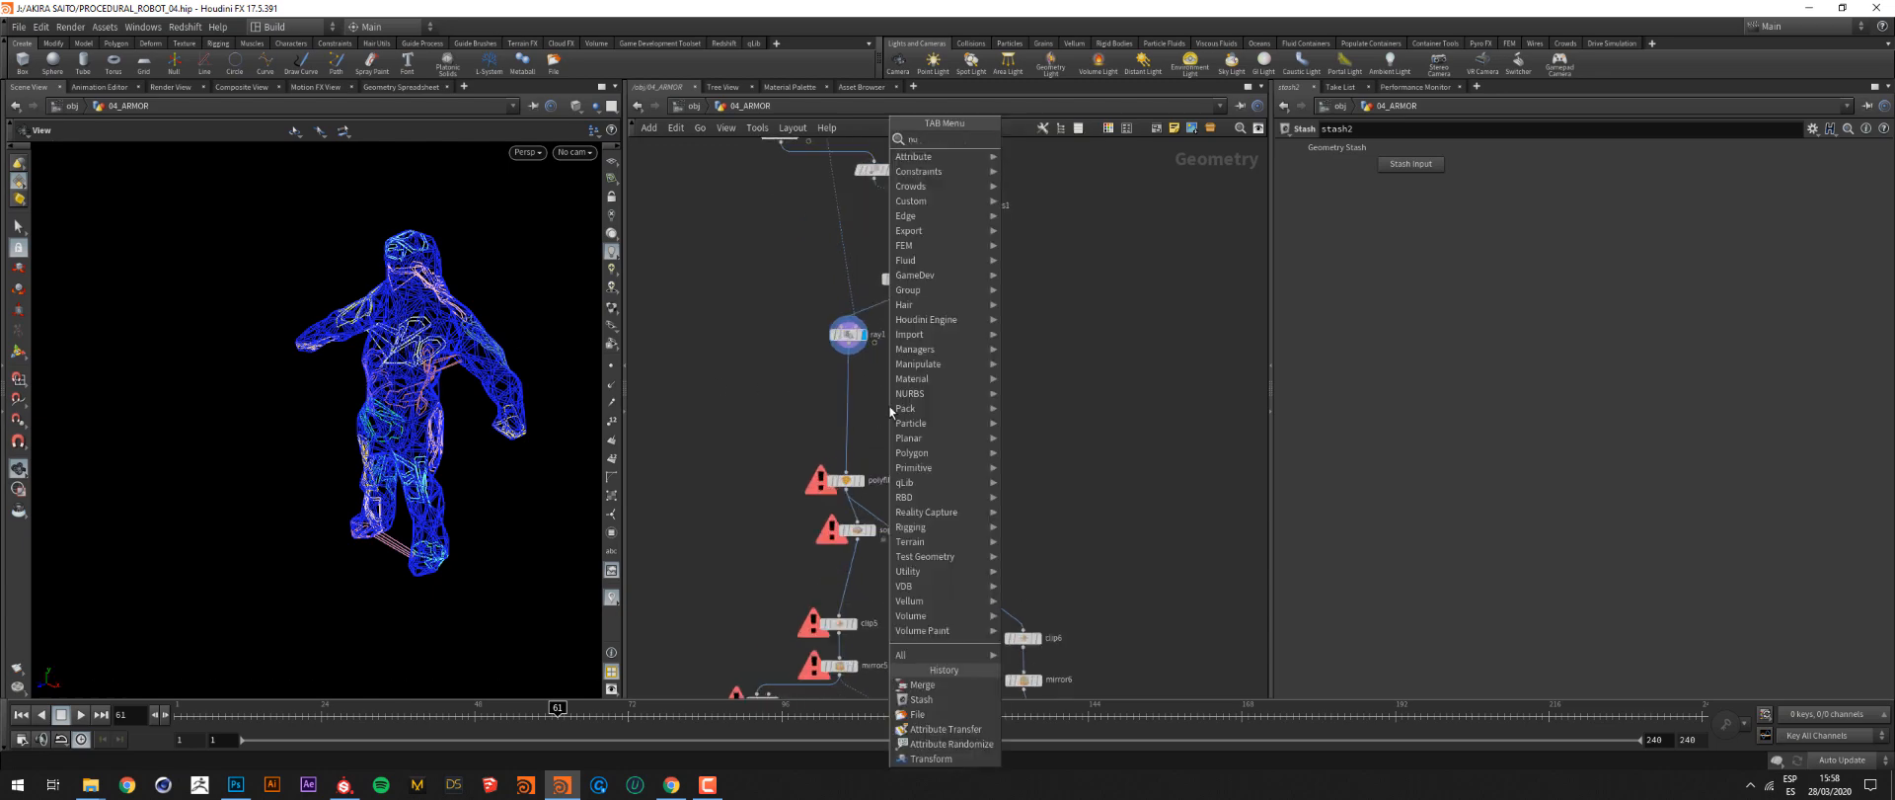
pyautogui.press('Escape')
pyautogui.click(852, 383)
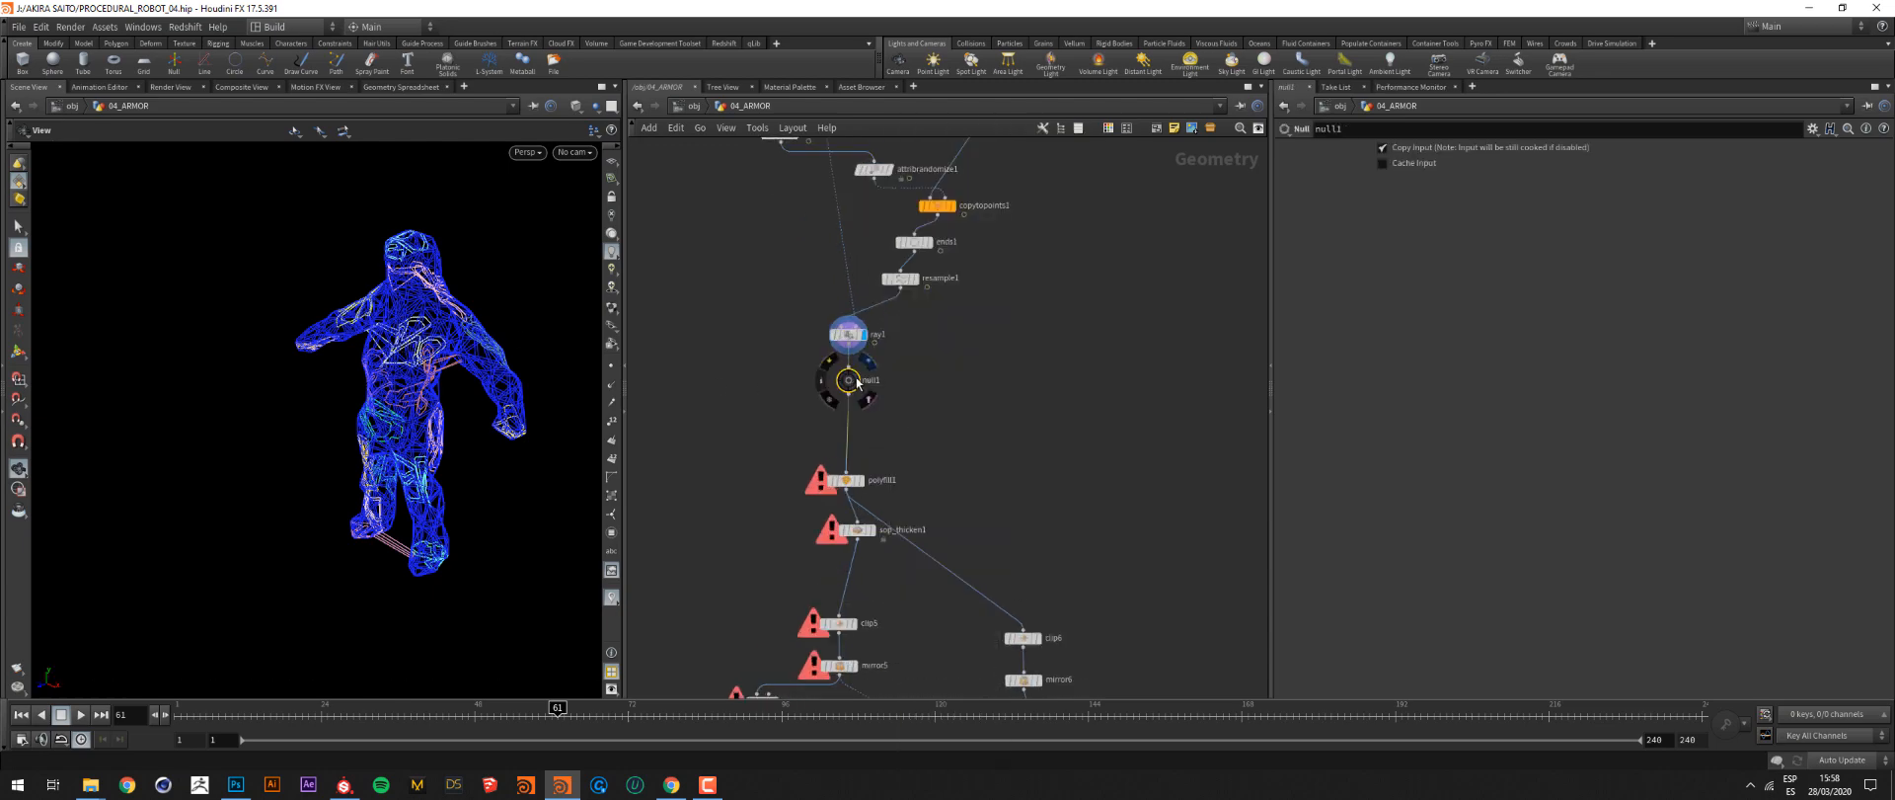
pyautogui.click(864, 365)
pyautogui.moveTo(441, 363); pyautogui.dragTo(414, 394)
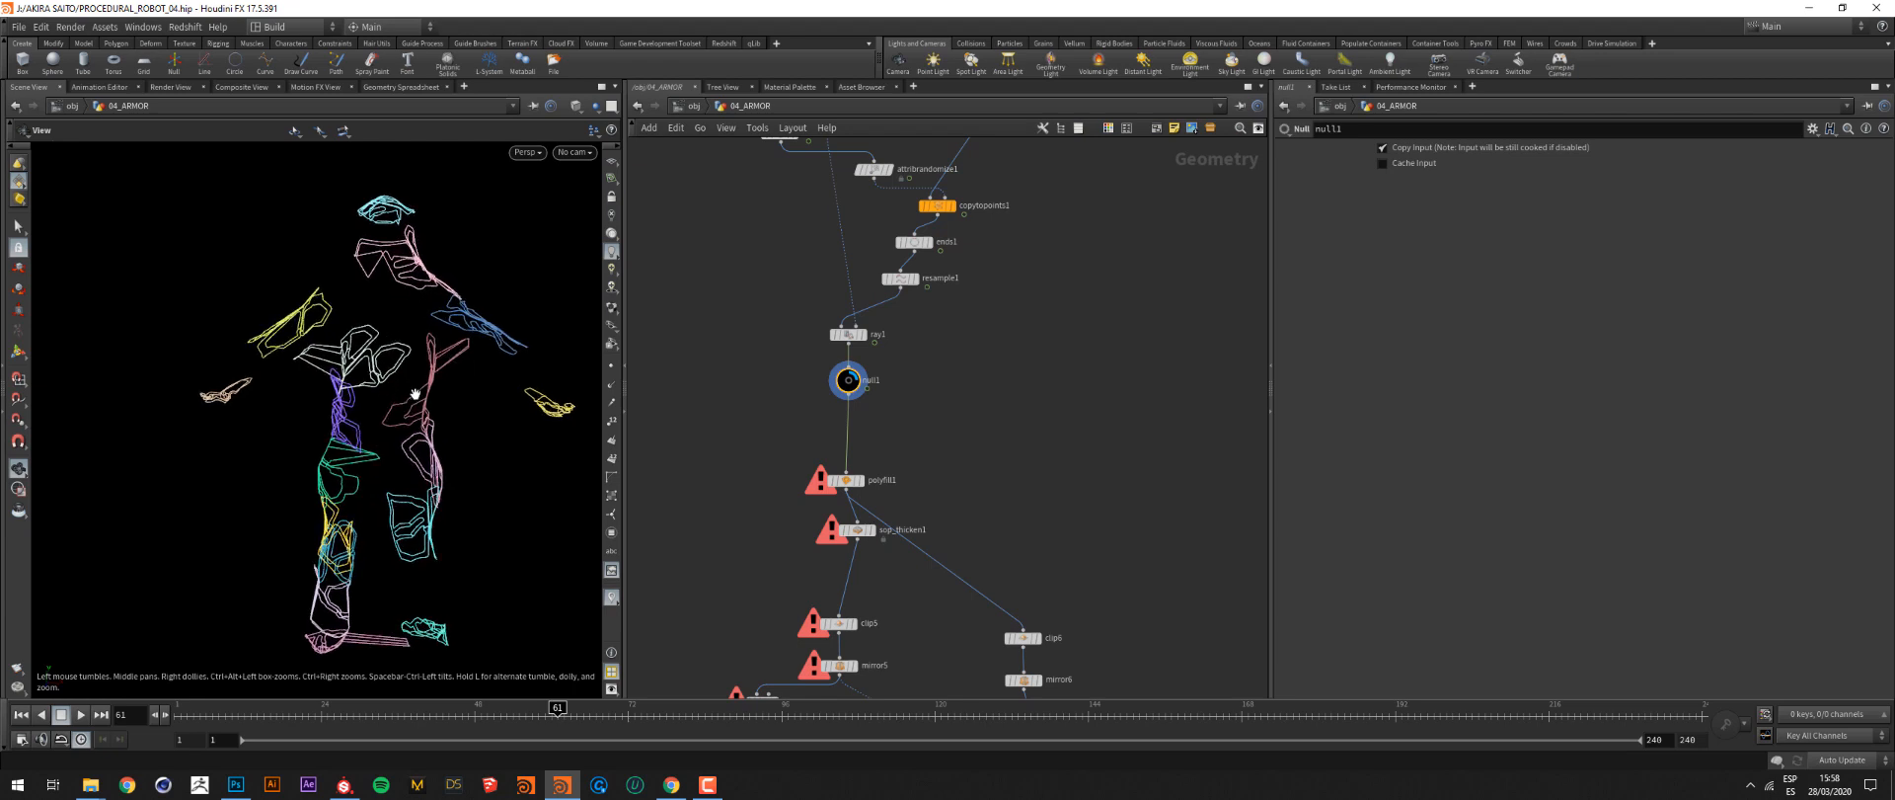
# Display the transform2 and copytopoints1 nodes in turn to inspect the source outline and its copies over the body
pyautogui.moveTo(1012, 432); pyautogui.dragTo(1011, 594, button='middle')
pyautogui.moveTo(1045, 437); pyautogui.dragTo(1020, 613, button='middle')
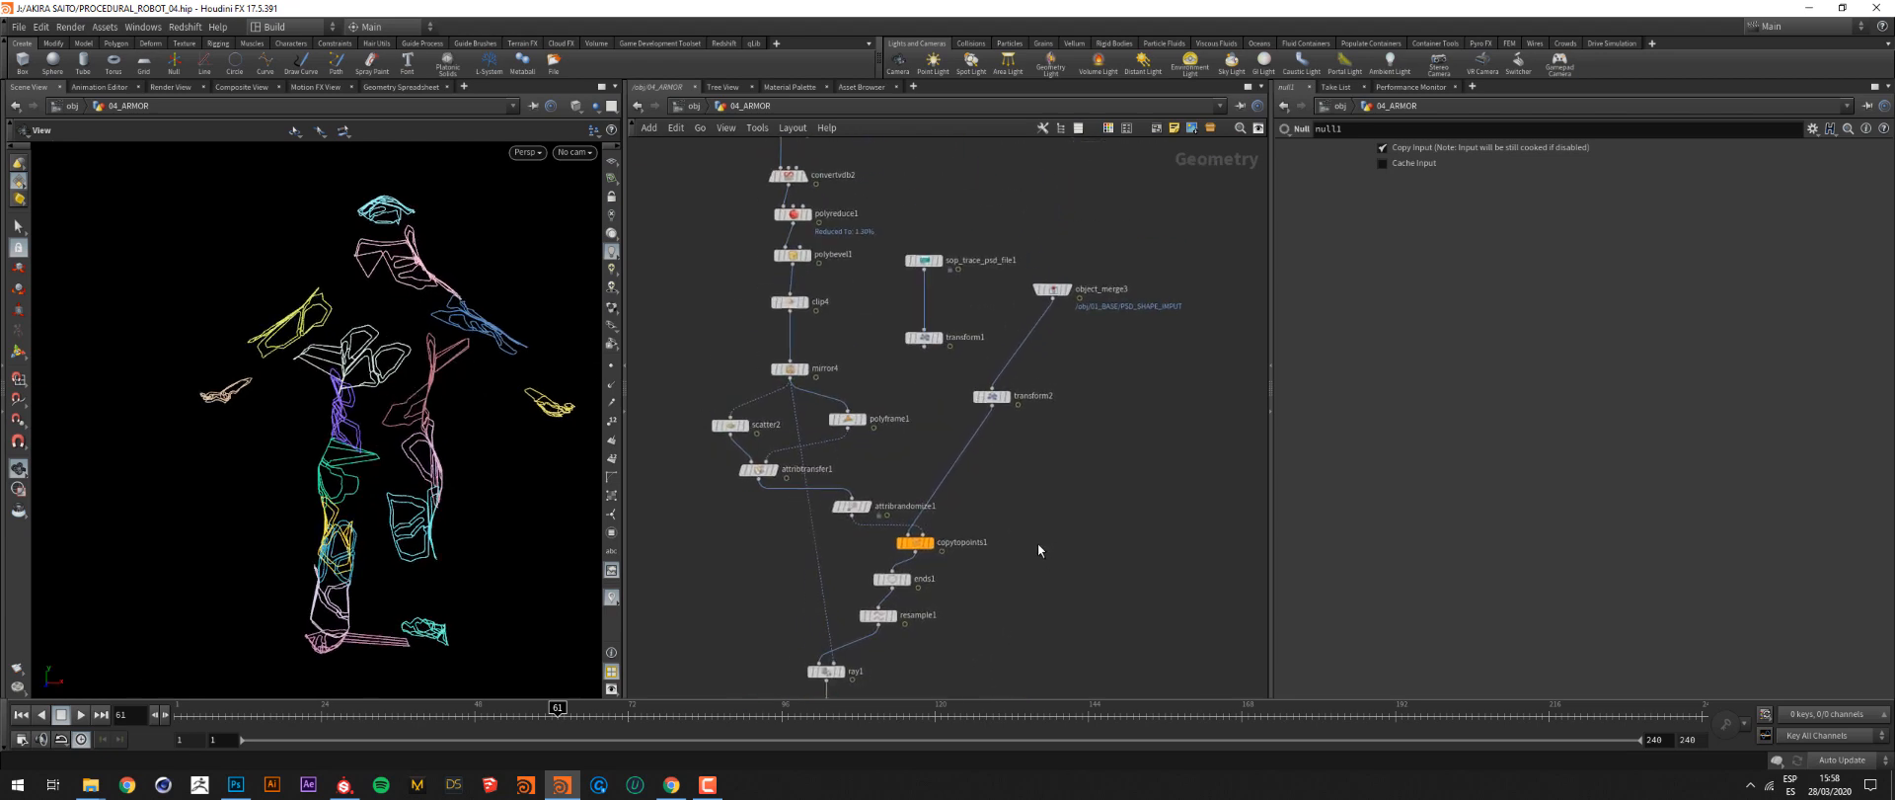
pyautogui.scroll(-3, 1048, 525)
pyautogui.moveTo(1050, 523); pyautogui.dragTo(1049, 383, button='middle')
pyautogui.scroll(1, 1003, 395)
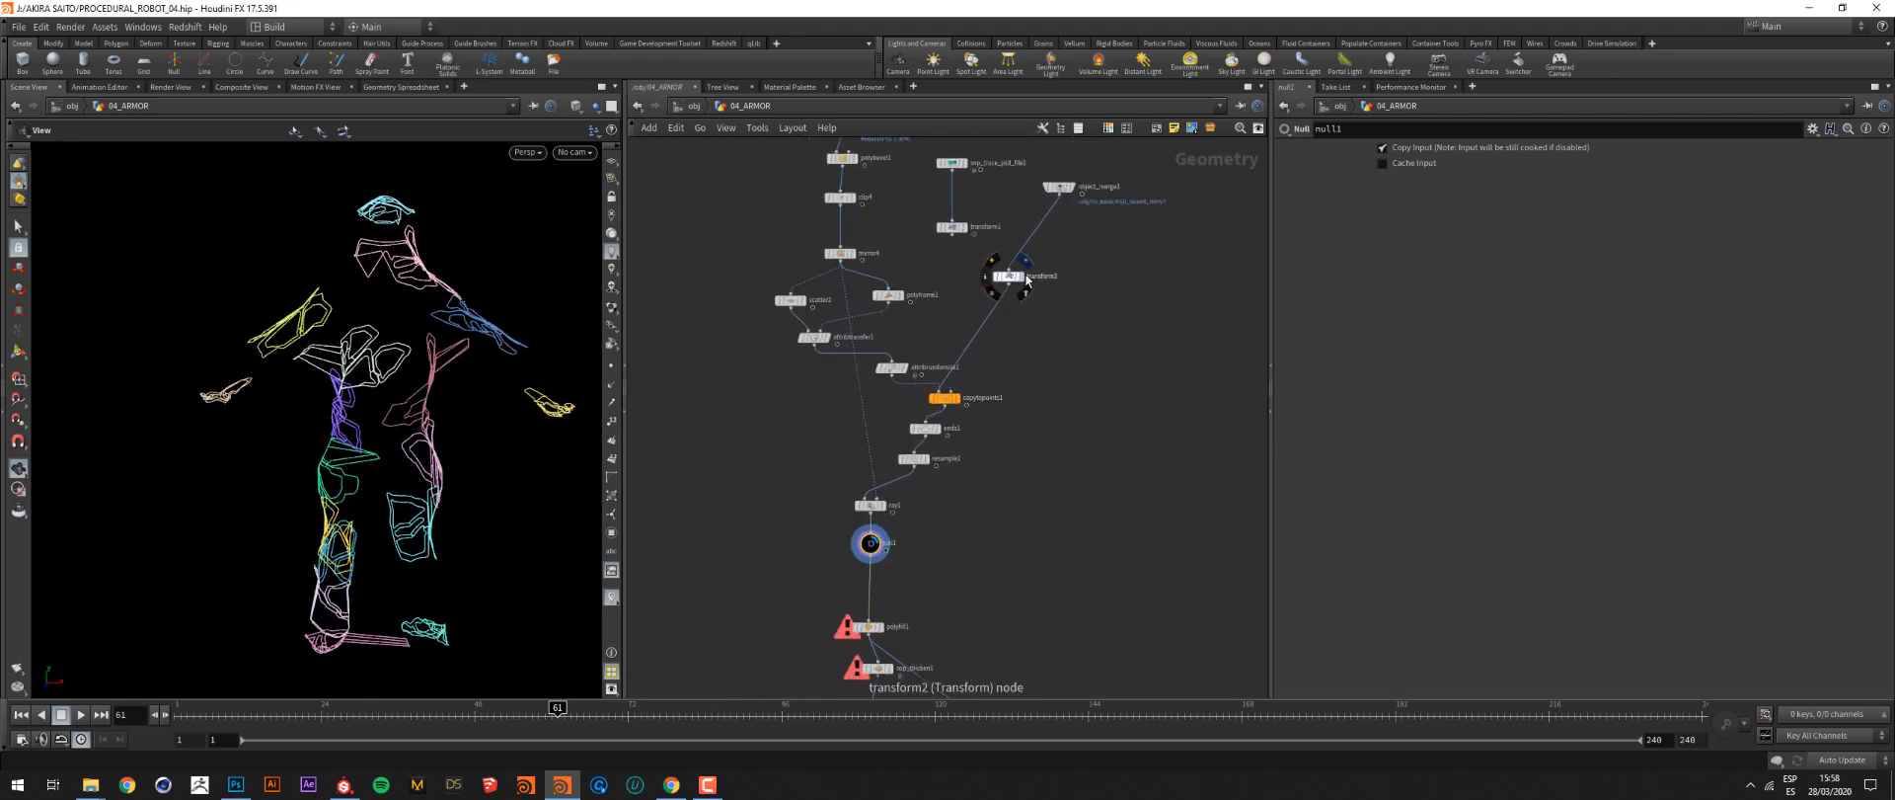
pyautogui.click(1021, 276)
pyautogui.moveTo(420, 637); pyautogui.dragTo(415, 474, button='middle')
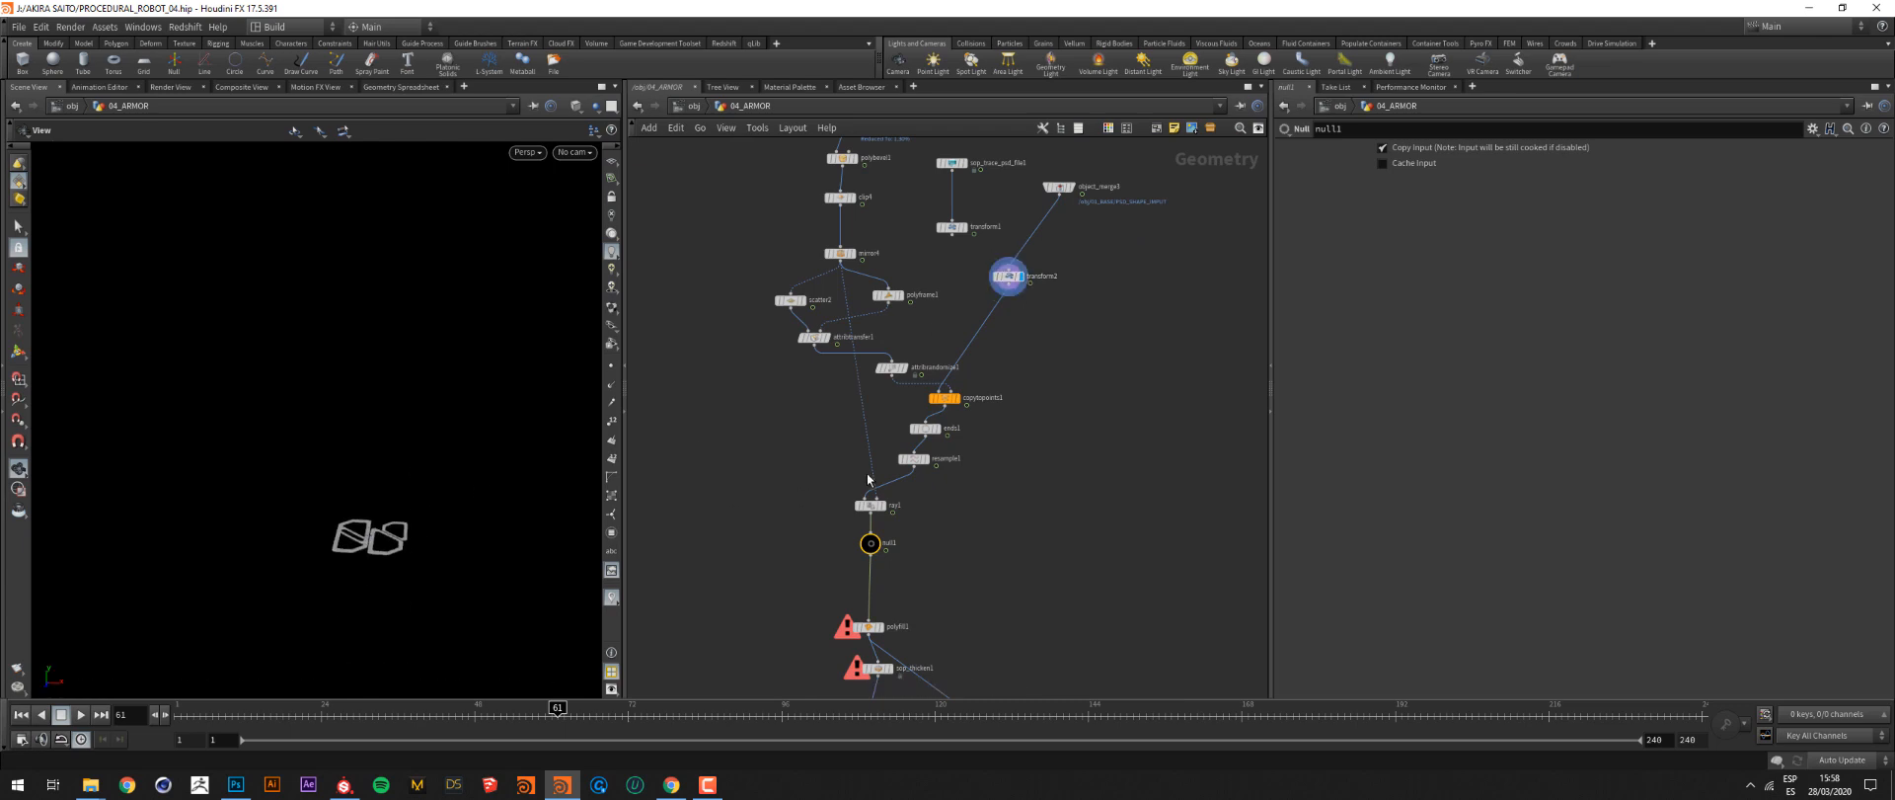
pyautogui.click(960, 401)
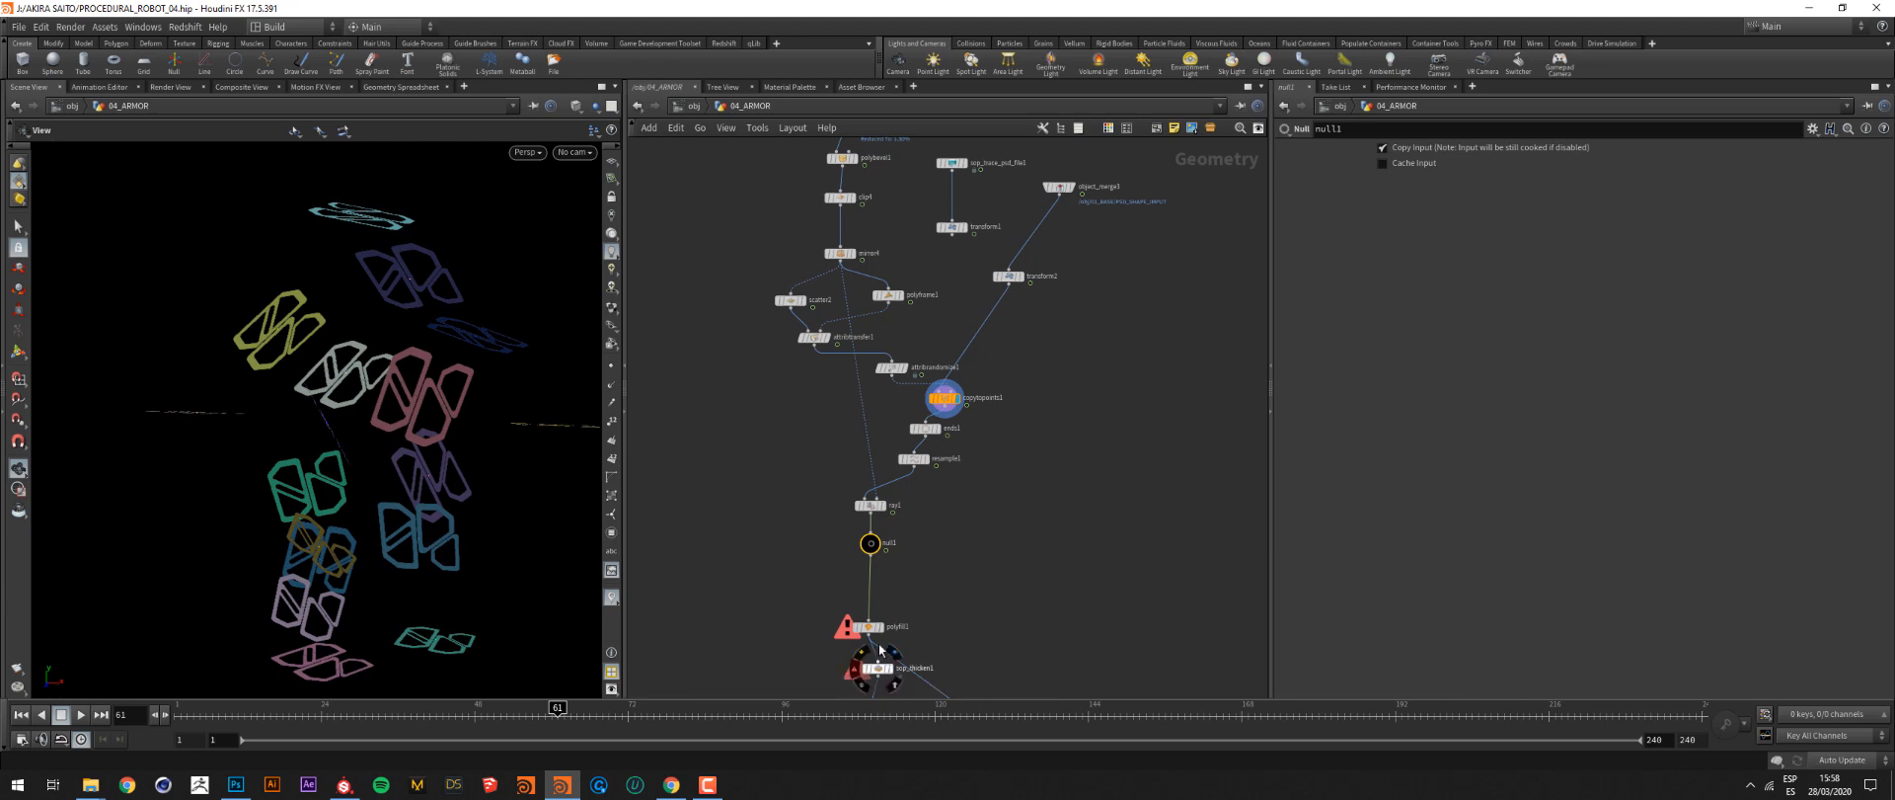
# Display the null below ray1 again and examine the projected curves from the head down to the feet
pyautogui.click(876, 544)
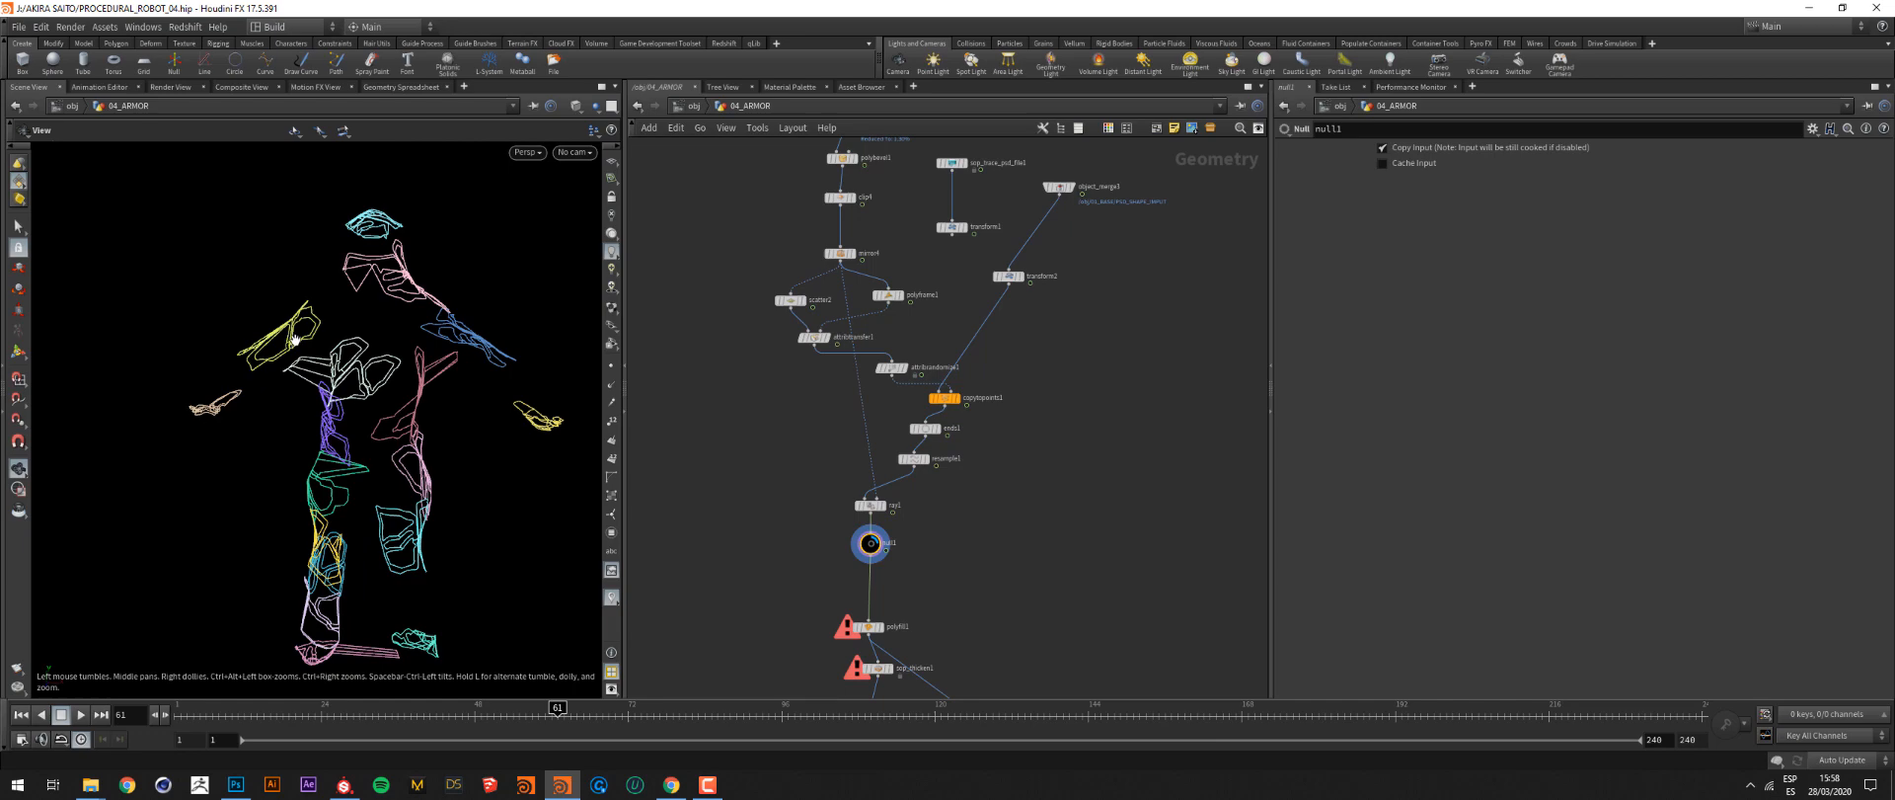
pyautogui.moveTo(413, 399); pyautogui.dragTo(419, 385)
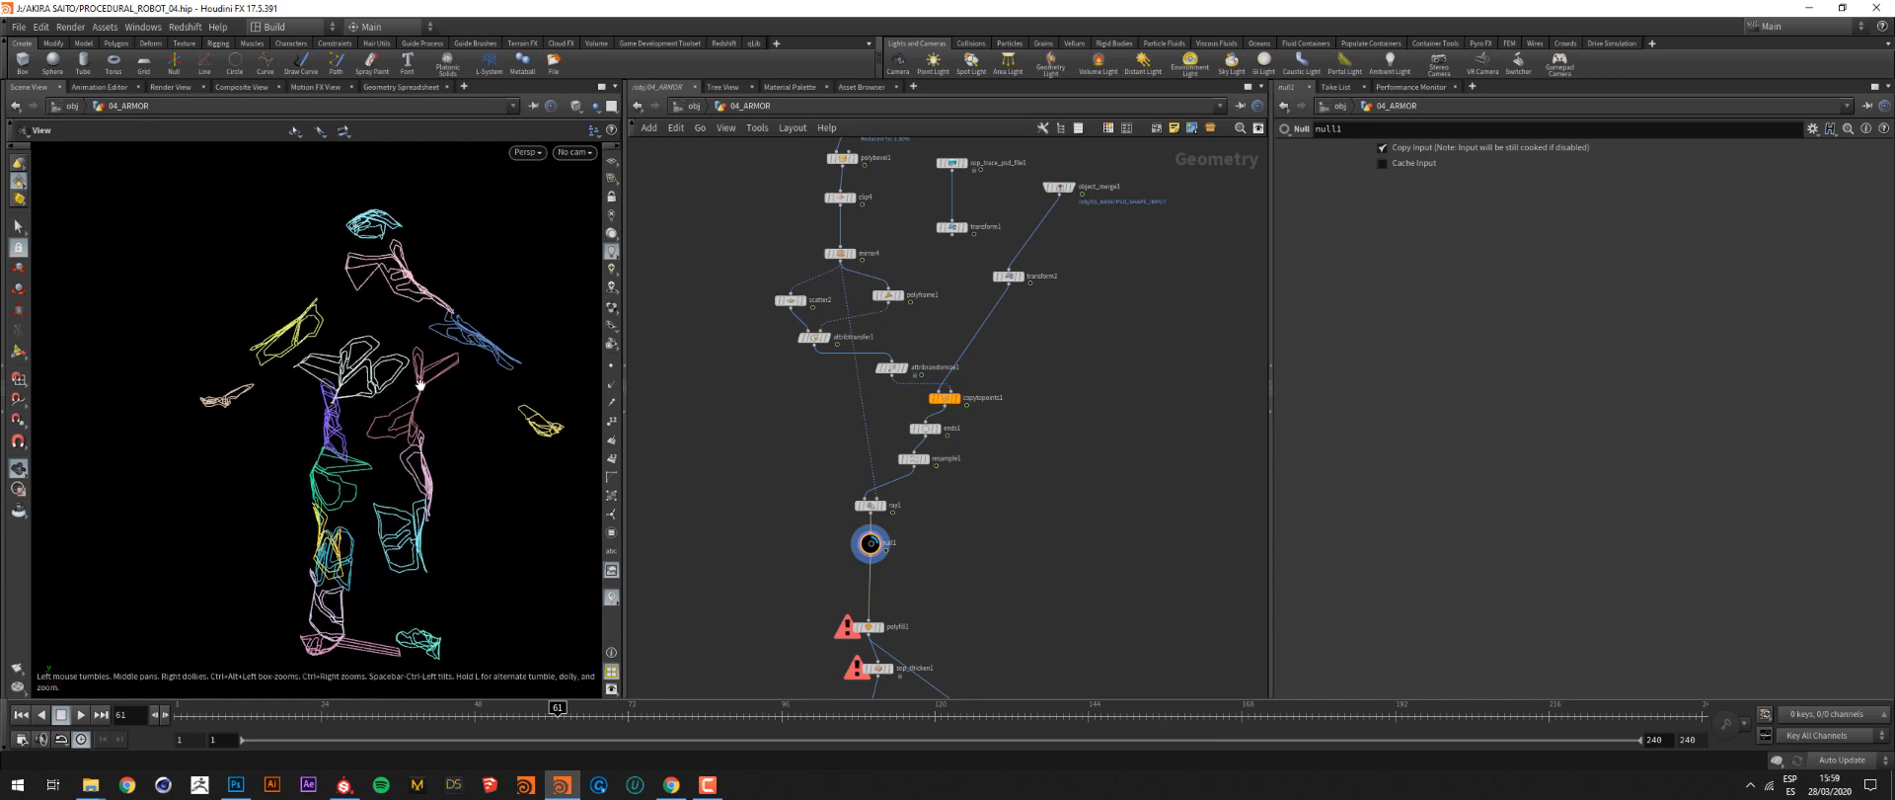
pyautogui.moveTo(421, 385); pyautogui.dragTo(486, 373, button='right')
pyautogui.moveTo(461, 366); pyautogui.dragTo(459, 328, button='middle')
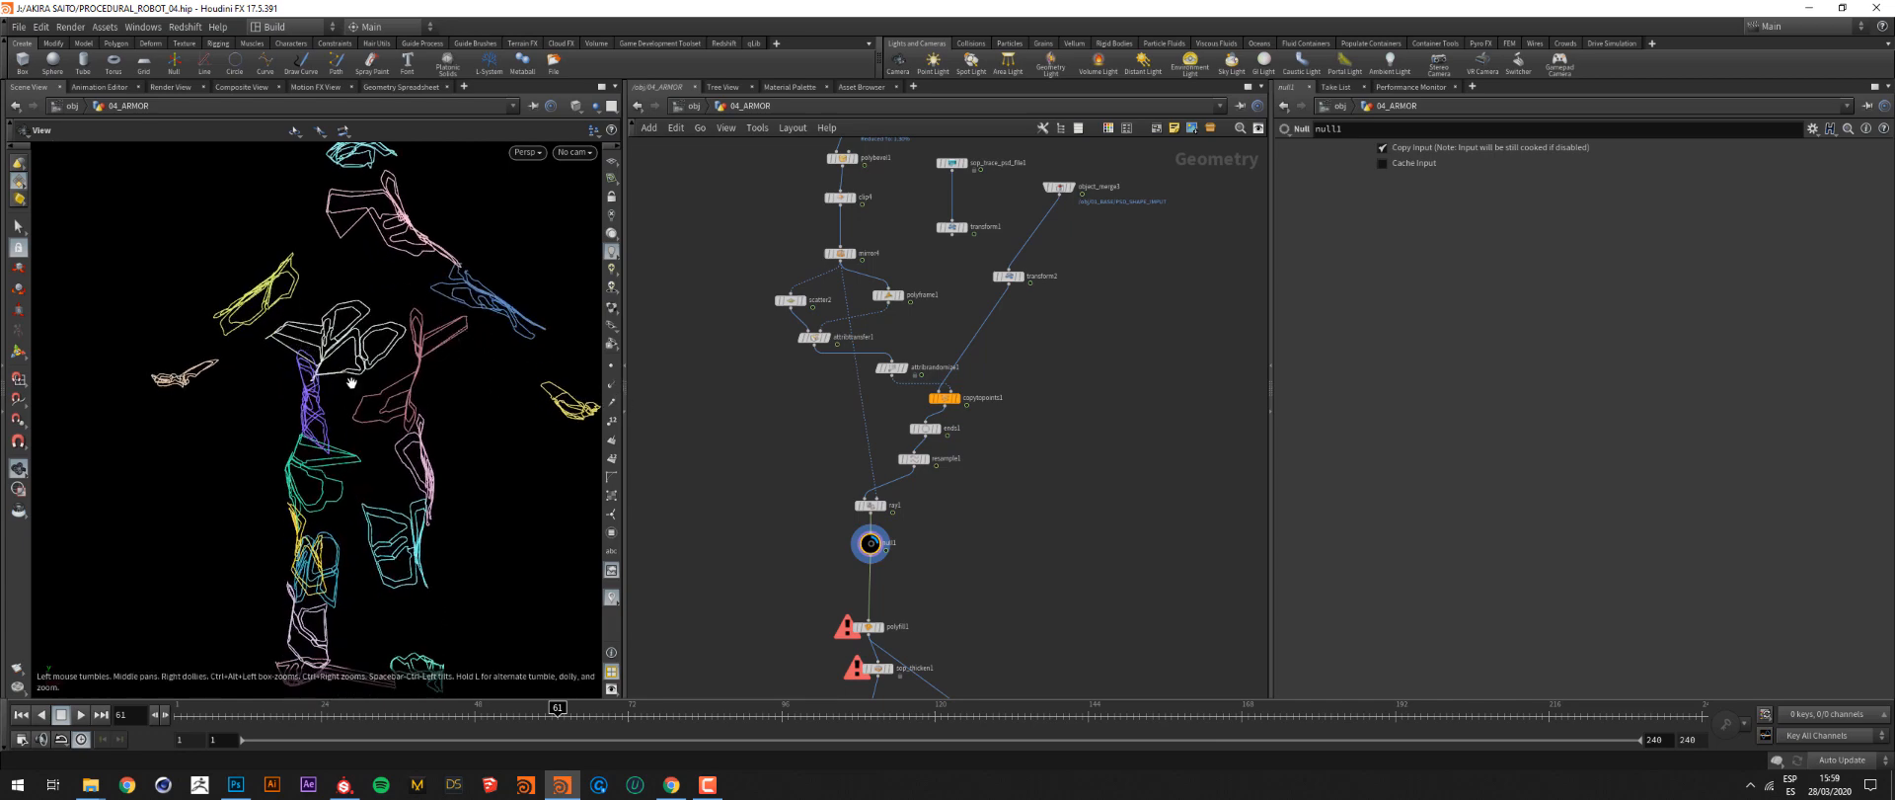
pyautogui.moveTo(353, 367); pyautogui.dragTo(372, 258, button='middle')
pyautogui.moveTo(379, 604); pyautogui.dragTo(493, 598, button='right')
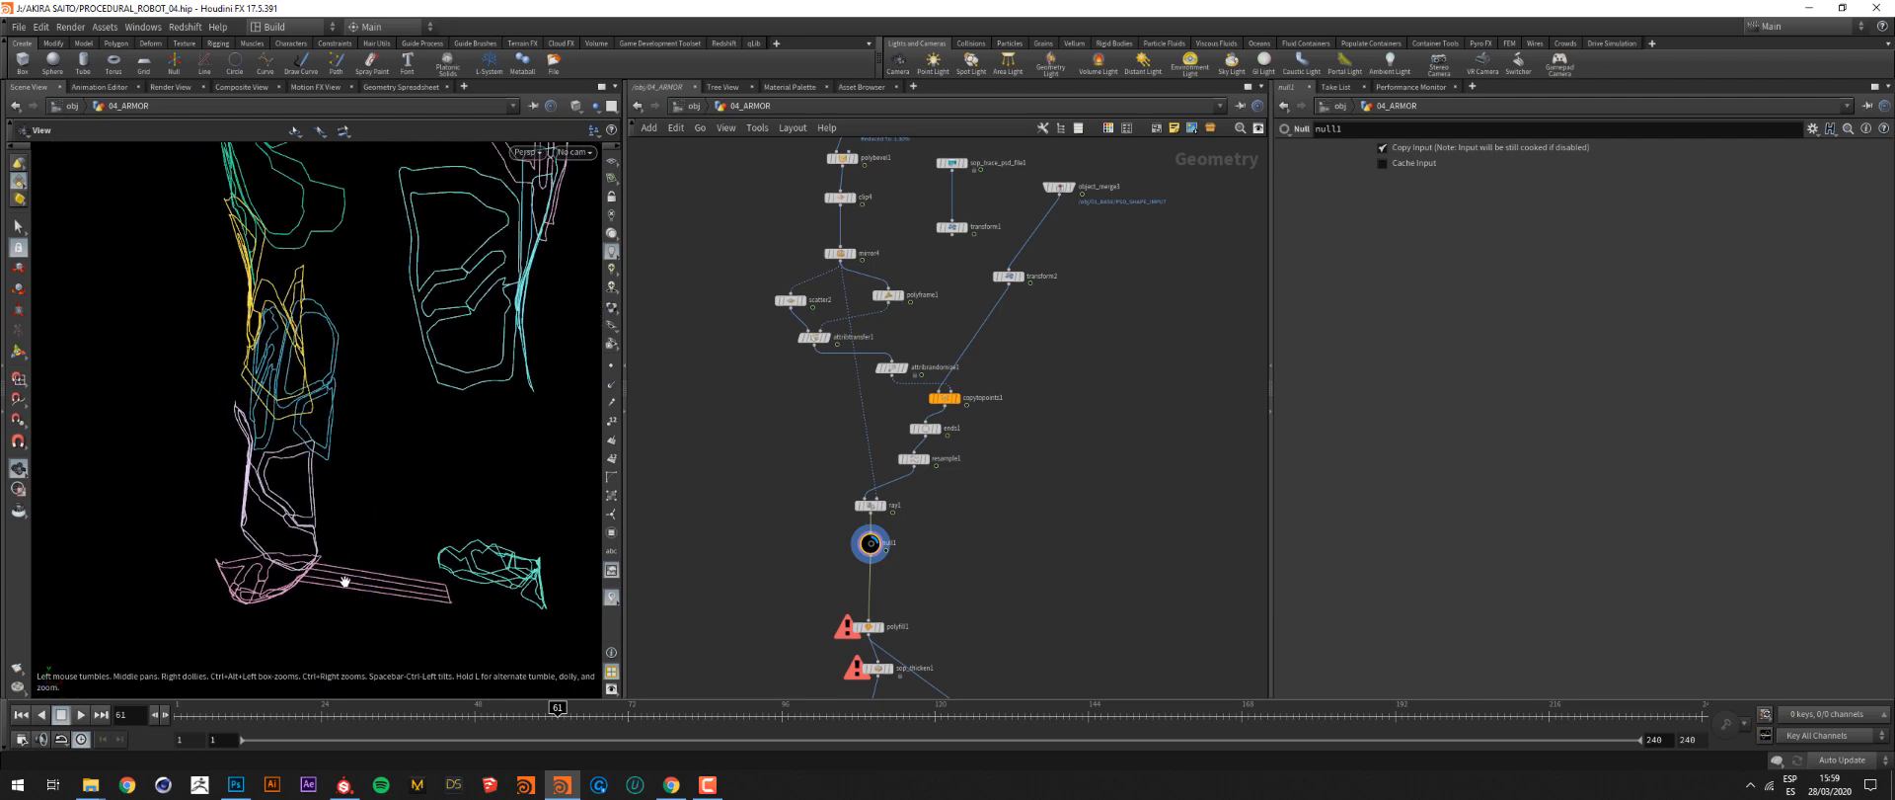
pyautogui.moveTo(480, 509); pyautogui.dragTo(286, 516, button='right')
pyautogui.moveTo(434, 458); pyautogui.dragTo(411, 512, button='middle')
pyautogui.moveTo(411, 513); pyautogui.dragTo(366, 486, button='right')
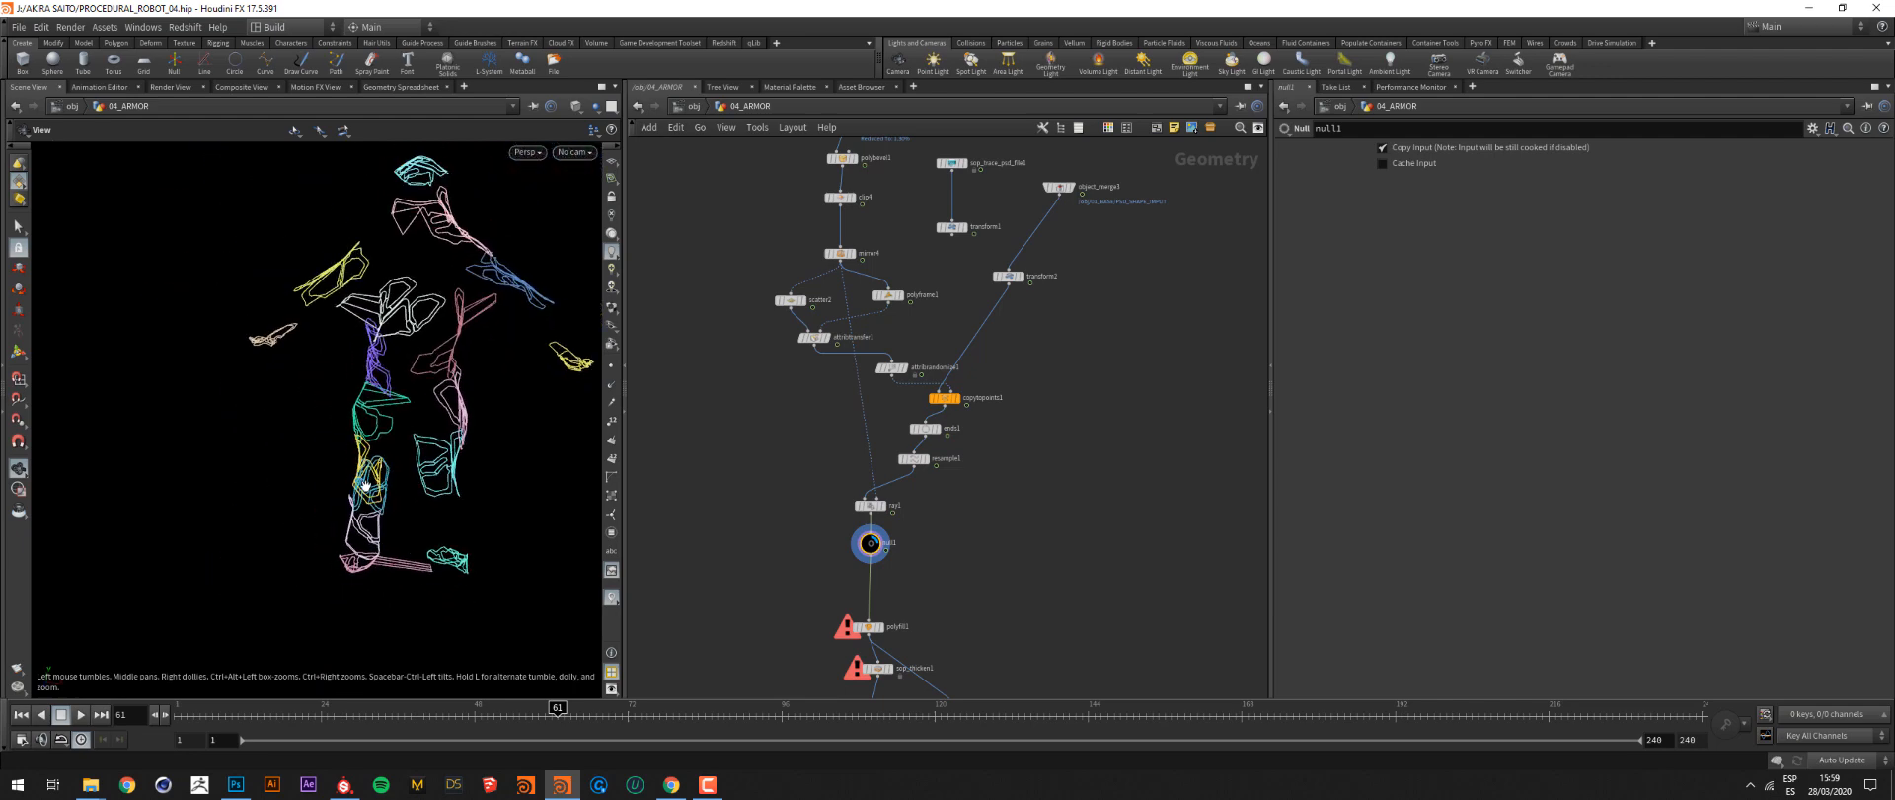
pyautogui.moveTo(366, 486); pyautogui.dragTo(379, 481)
# Set the Global Seed of the scatter2 node to 3.88 to redistribute the armor pieces
pyautogui.moveTo(991, 436); pyautogui.dragTo(992, 466, button='middle')
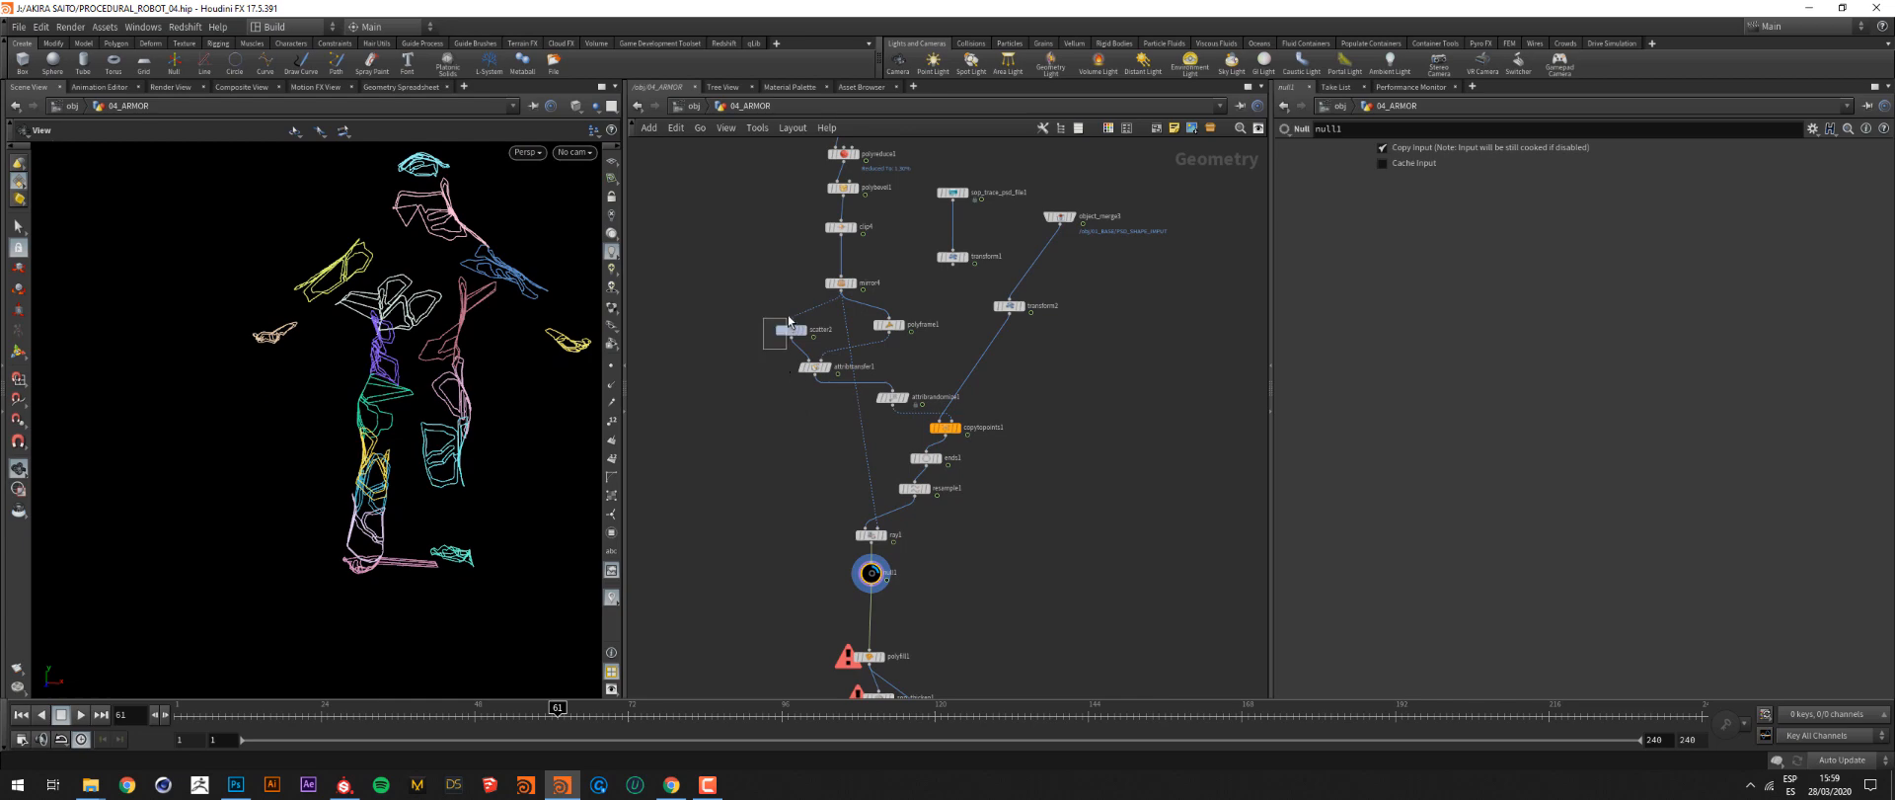
pyautogui.moveTo(788, 316); pyautogui.dragTo(789, 316)
pyautogui.moveTo(1586, 378); pyautogui.dragTo(1631, 377)
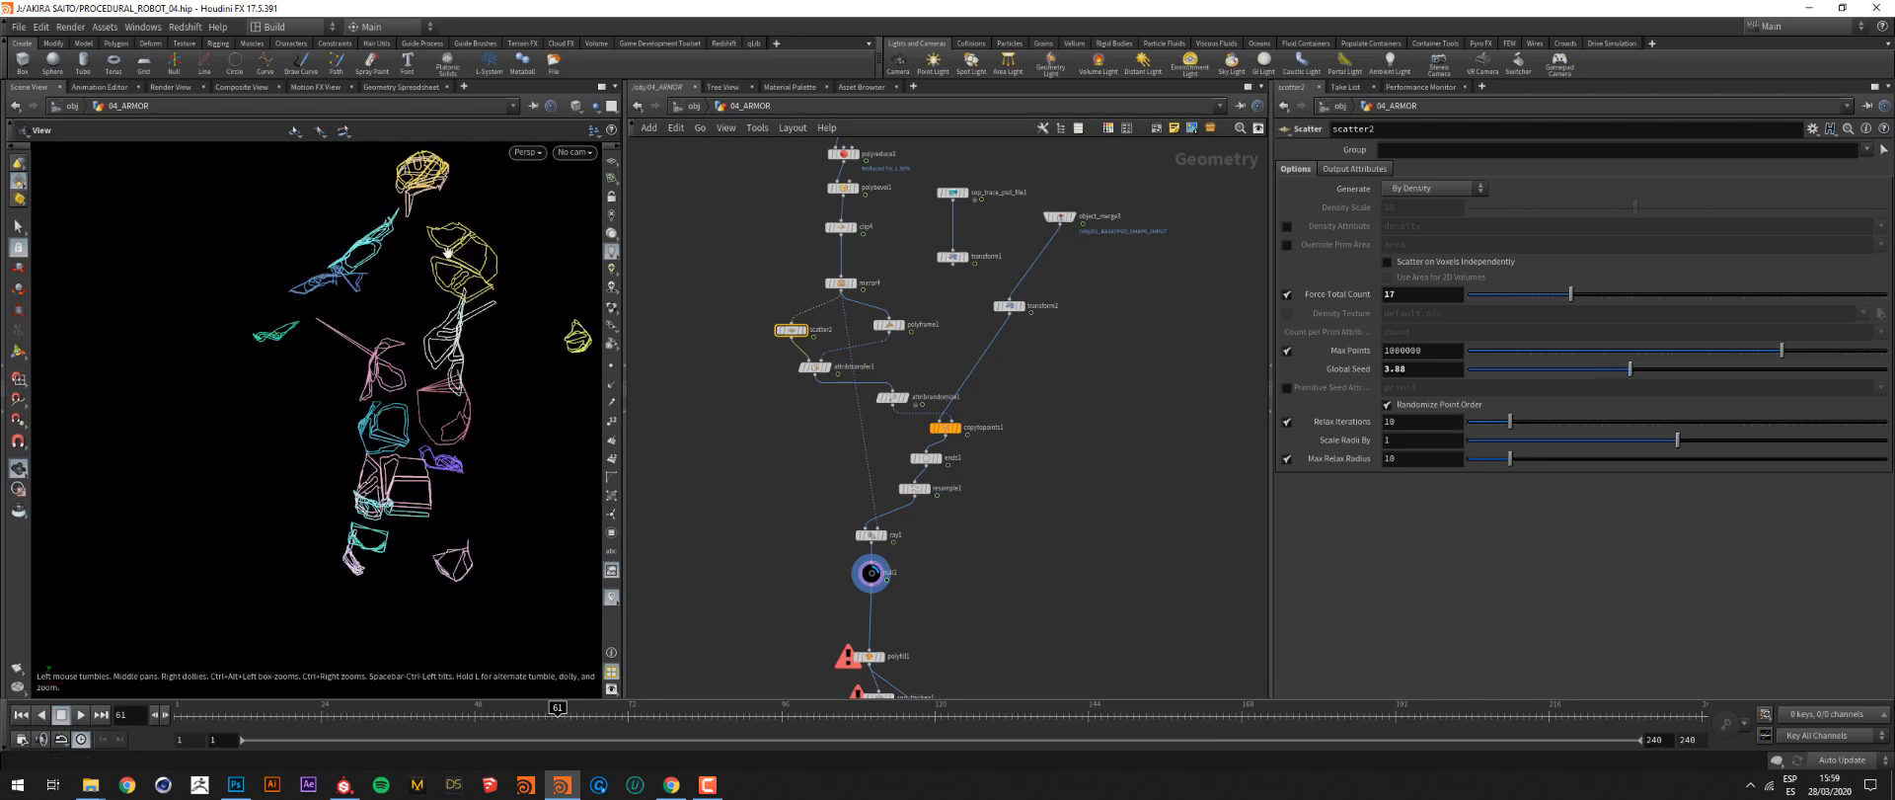
# Display the mirror node just above the left branch's material node and view the armor through the cam_front camera
pyautogui.moveTo(804, 528); pyautogui.dragTo(791, 483, button='middle')
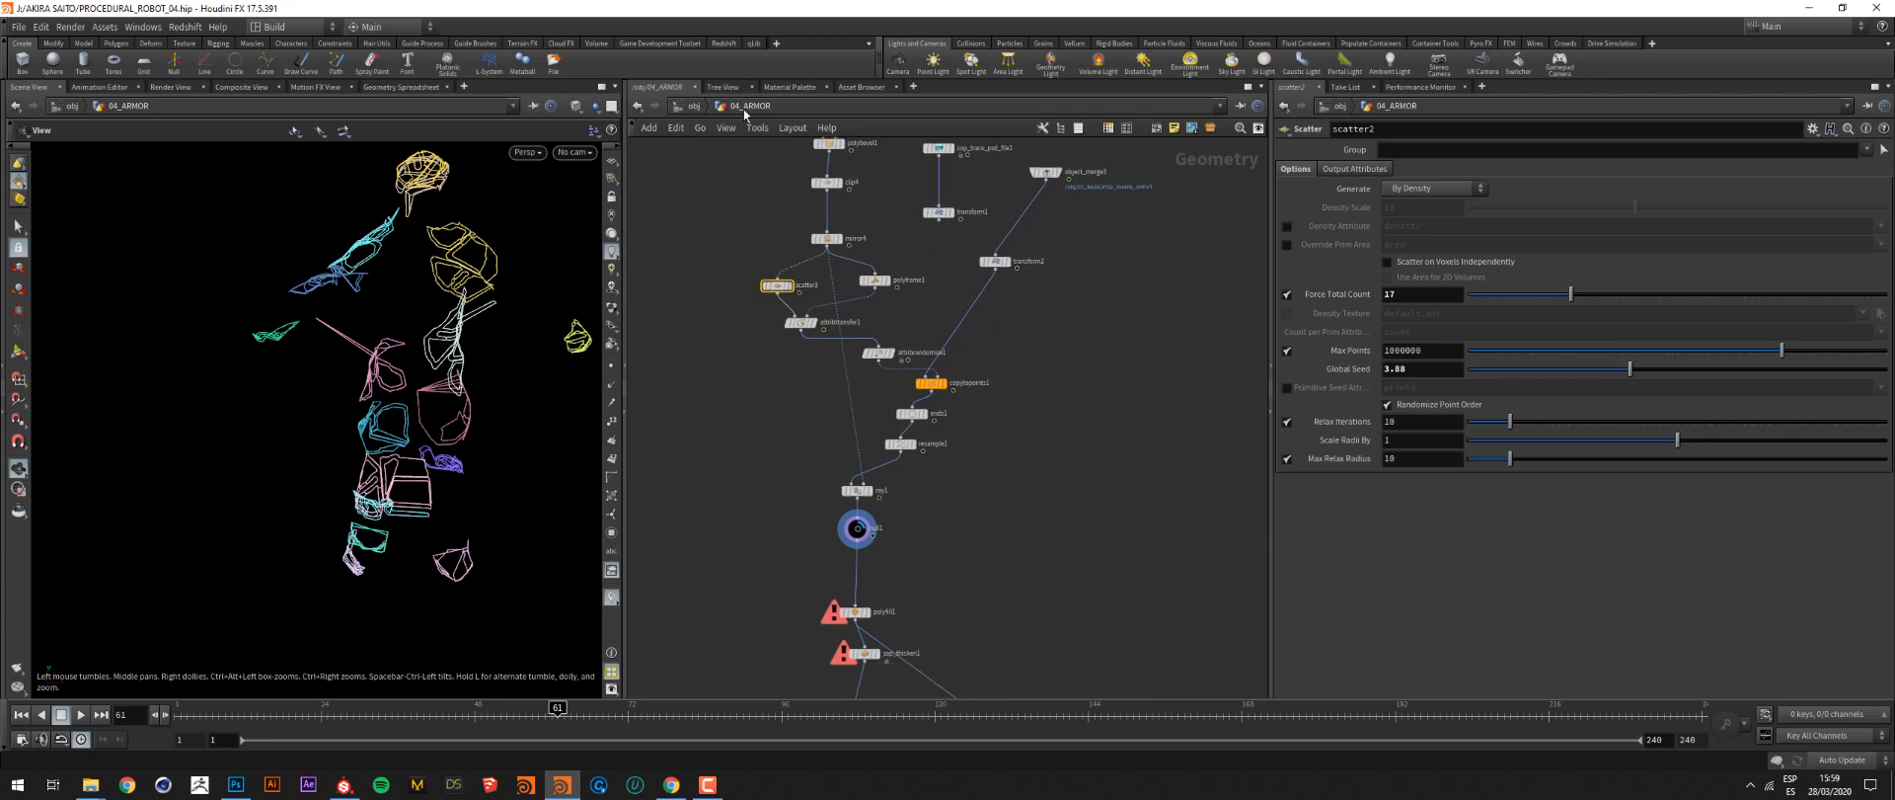
pyautogui.moveTo(1005, 596); pyautogui.dragTo(999, 400, button='middle')
pyautogui.moveTo(908, 573); pyautogui.dragTo(902, 398, button='middle')
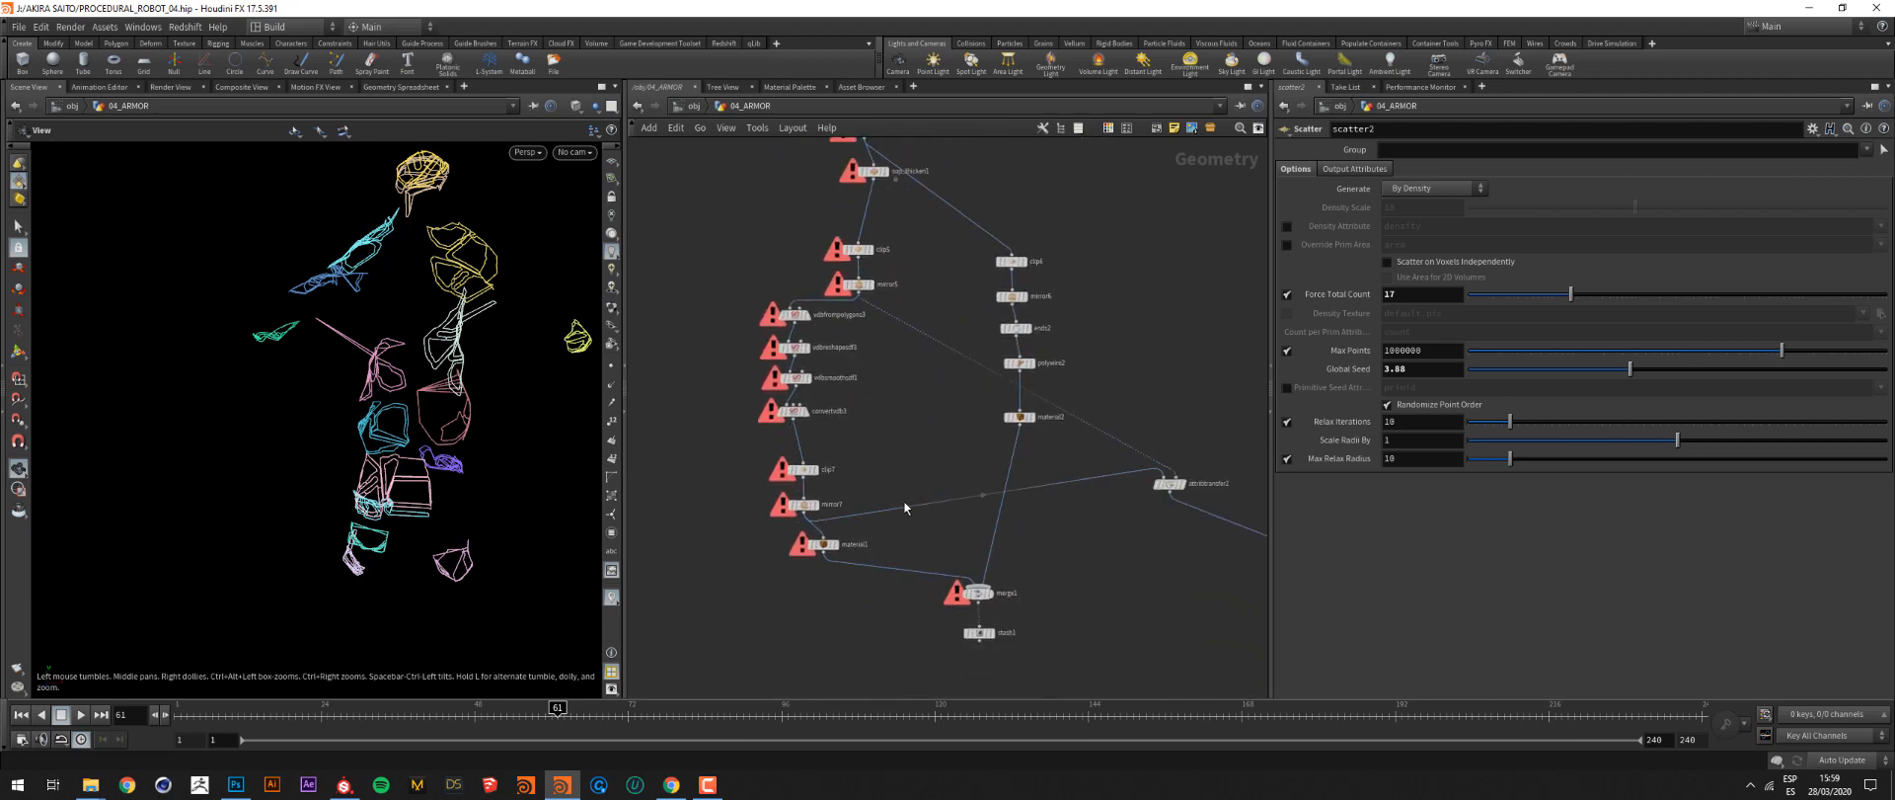
pyautogui.moveTo(819, 511)
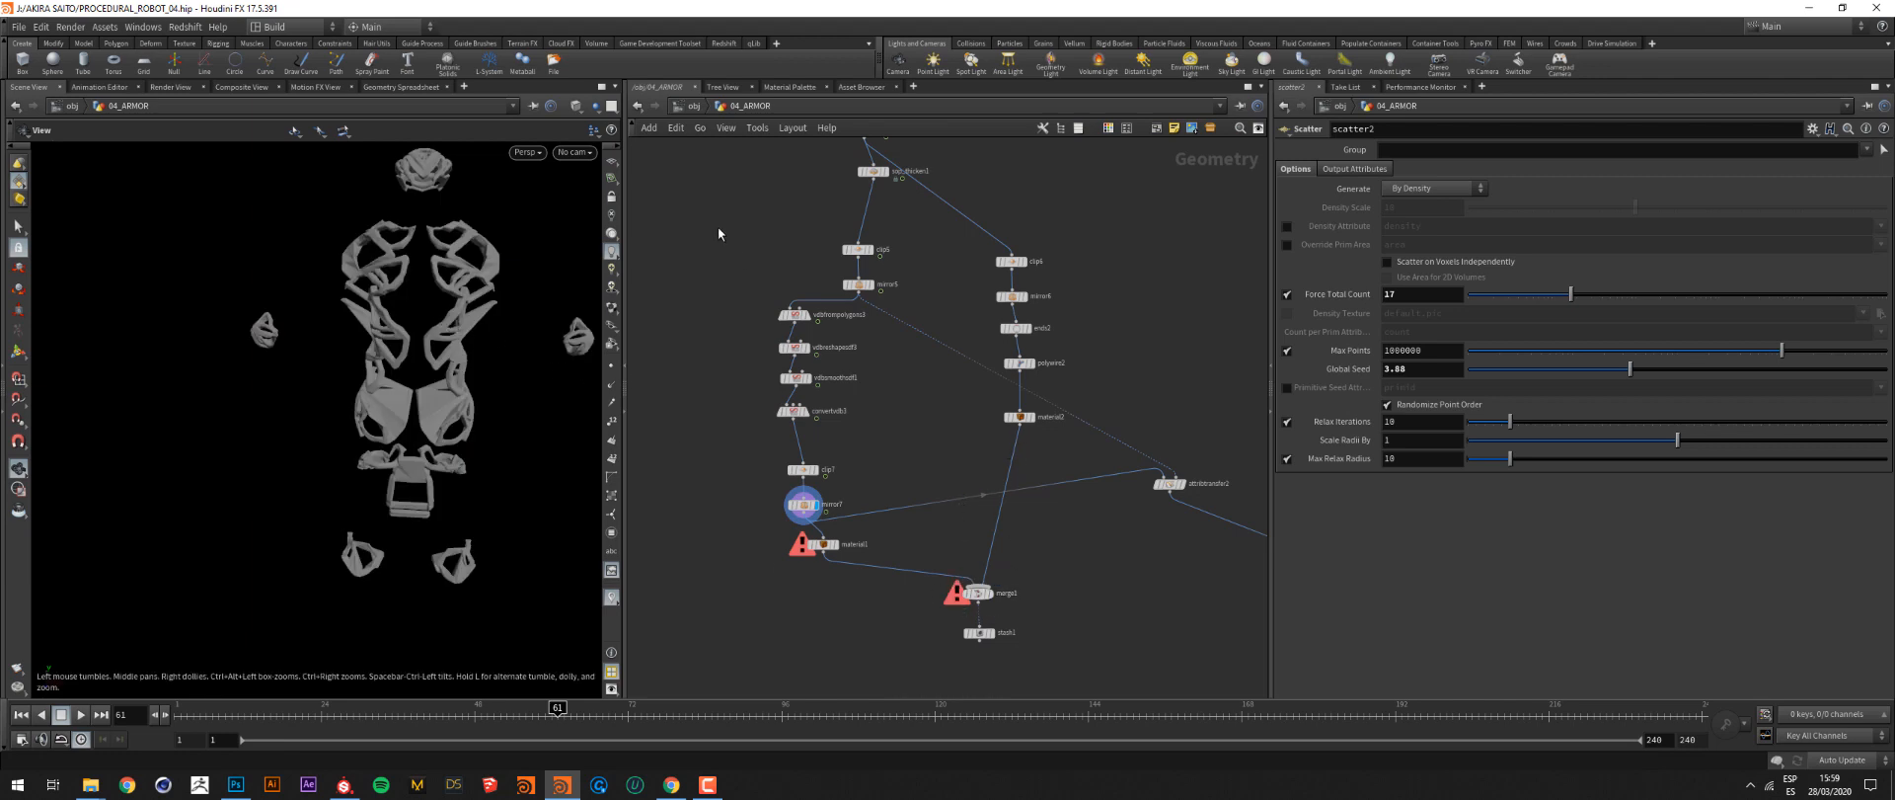
pyautogui.click(572, 152)
pyautogui.click(612, 243)
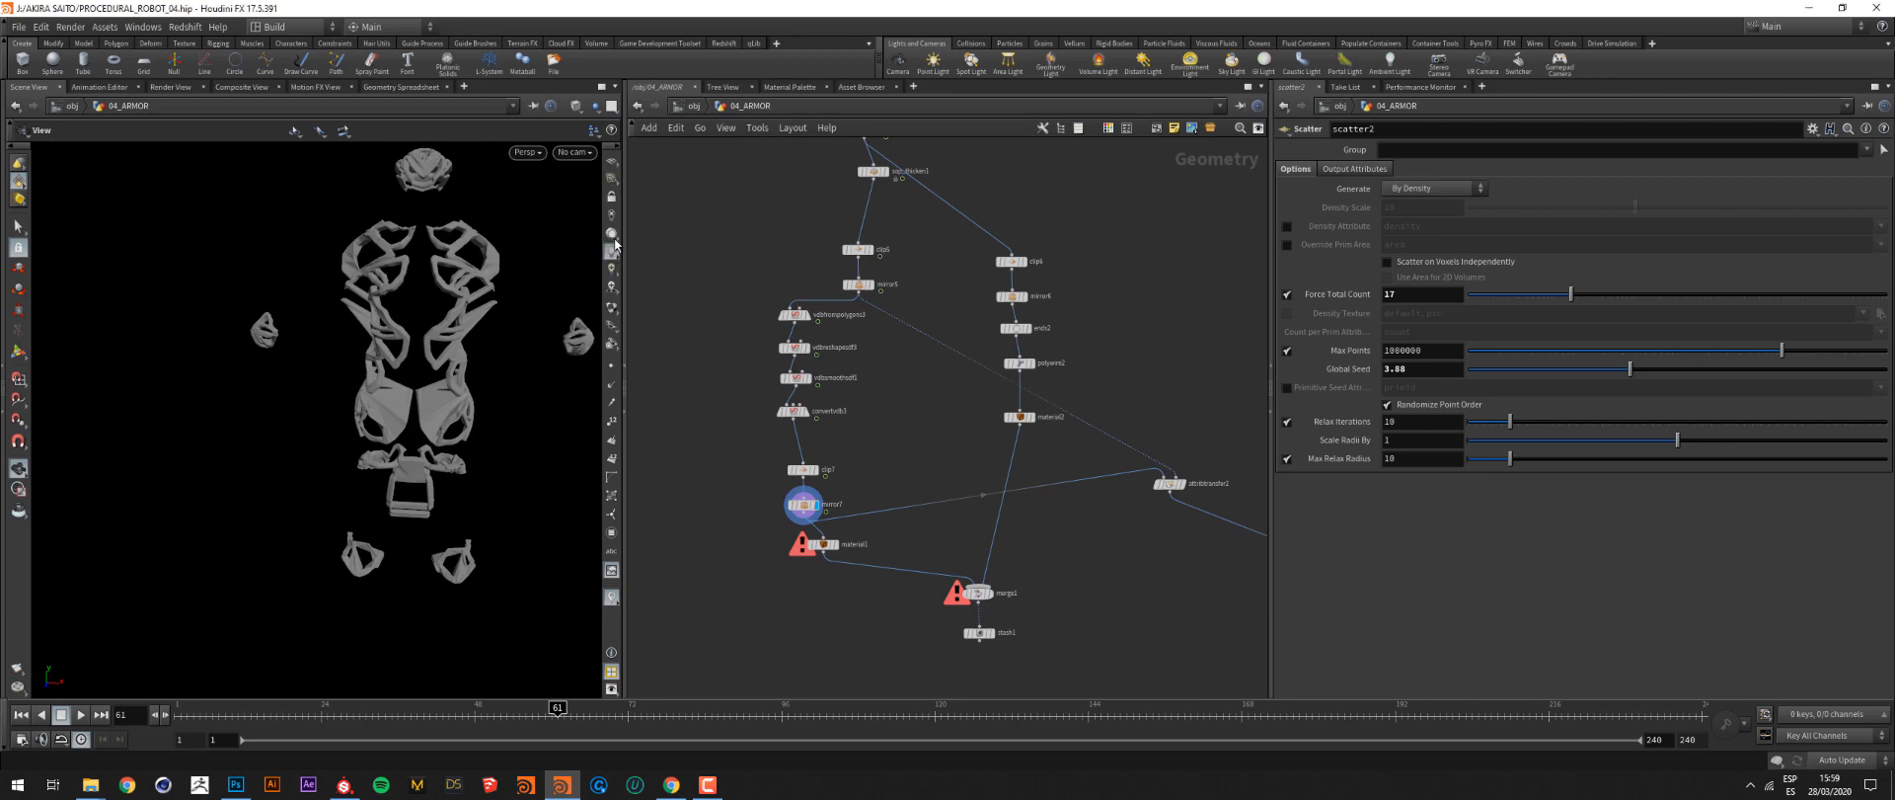
# Go back to the object level, open the 01_BASE network and display its merge1 node combining the body parts
pyautogui.click(690, 109)
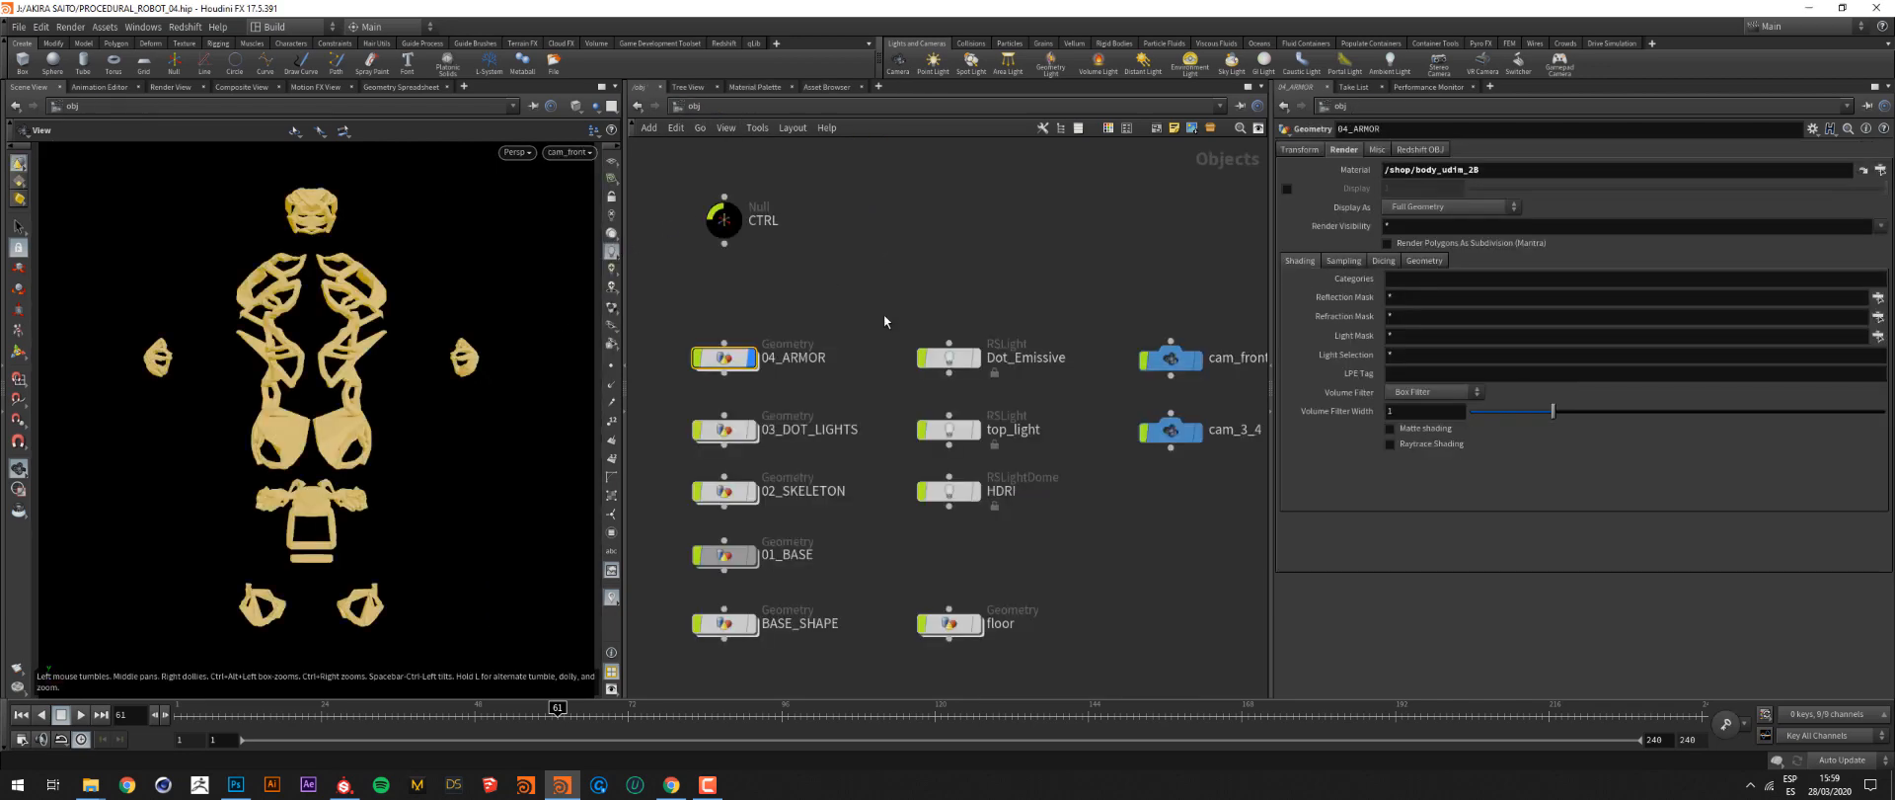
pyautogui.doubleClick(770, 504)
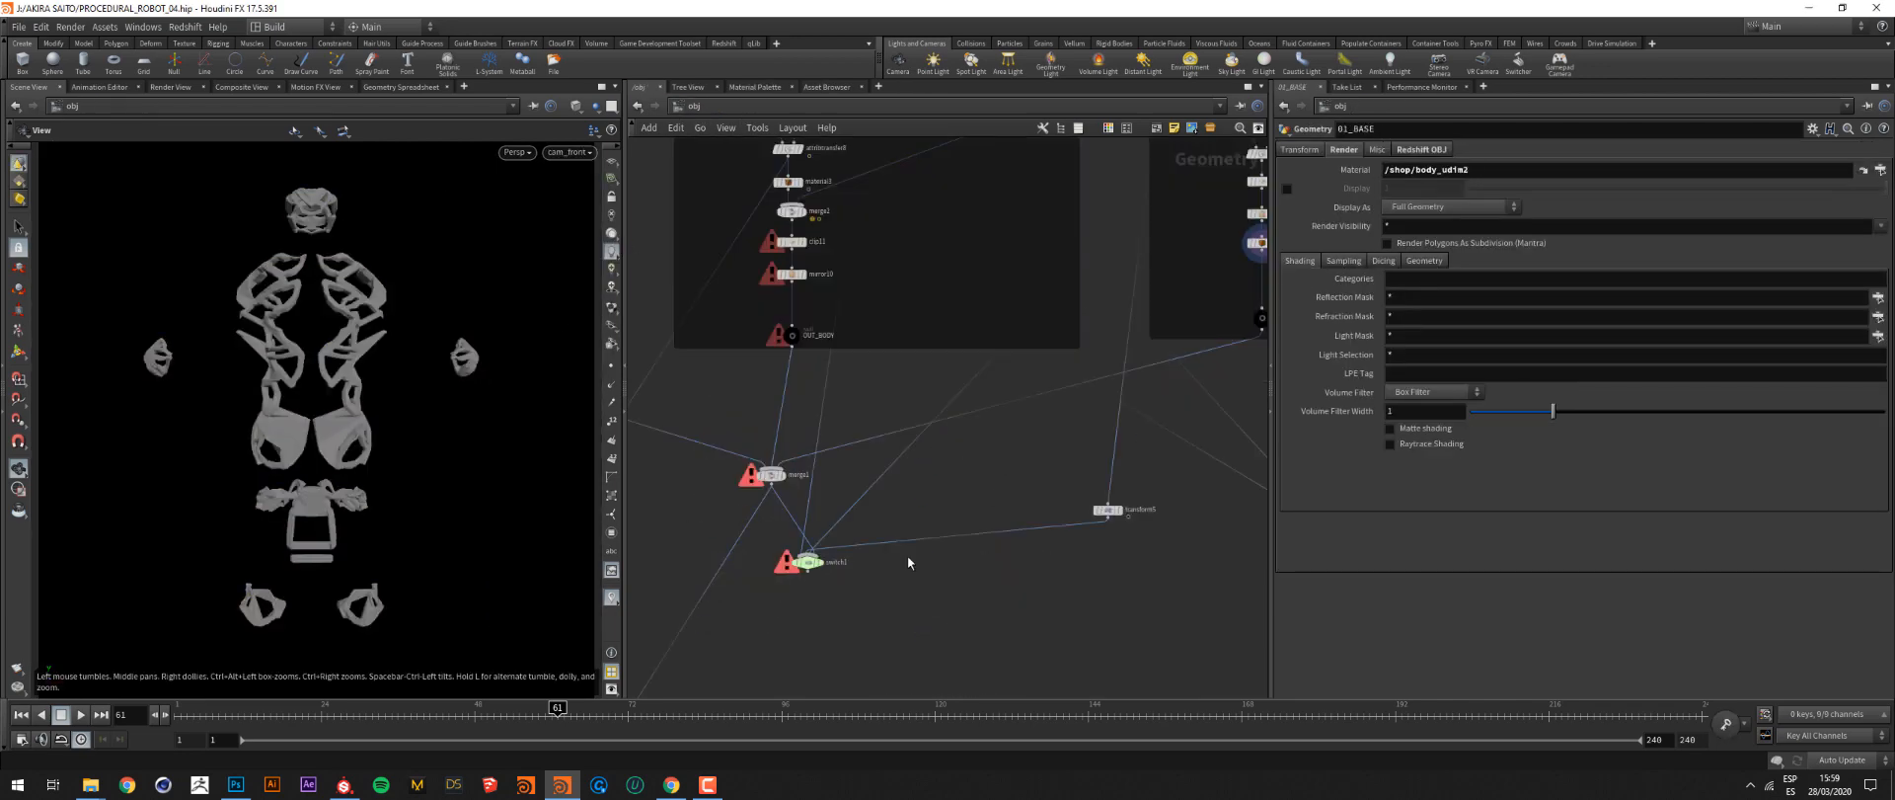
pyautogui.moveTo(786, 483)
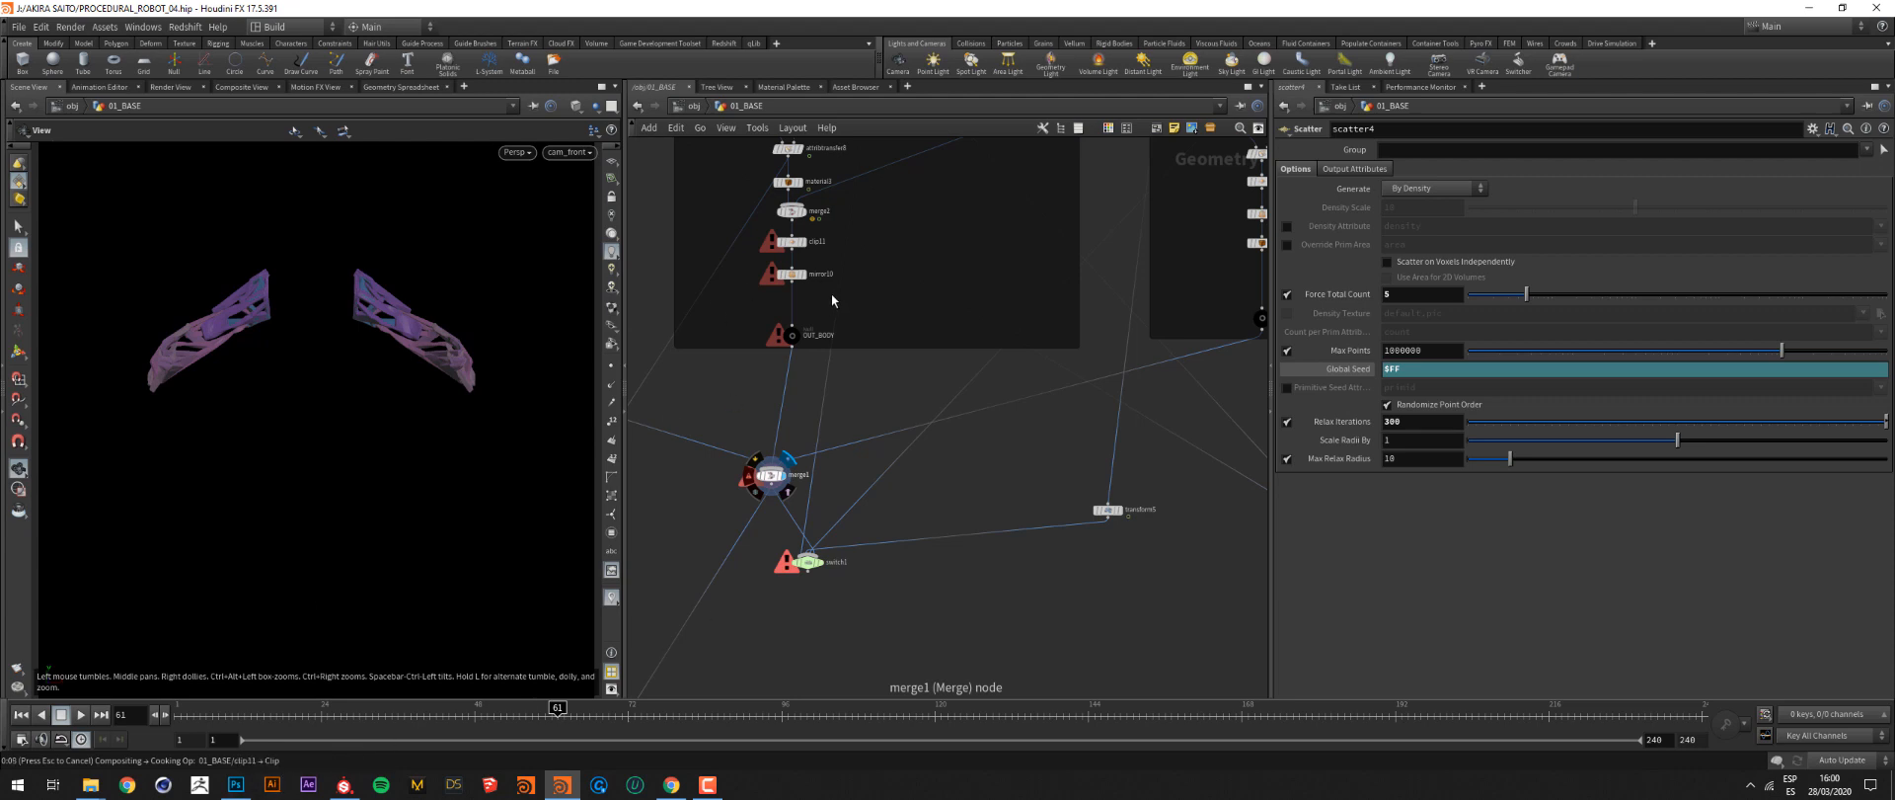
pyautogui.click(710, 787)
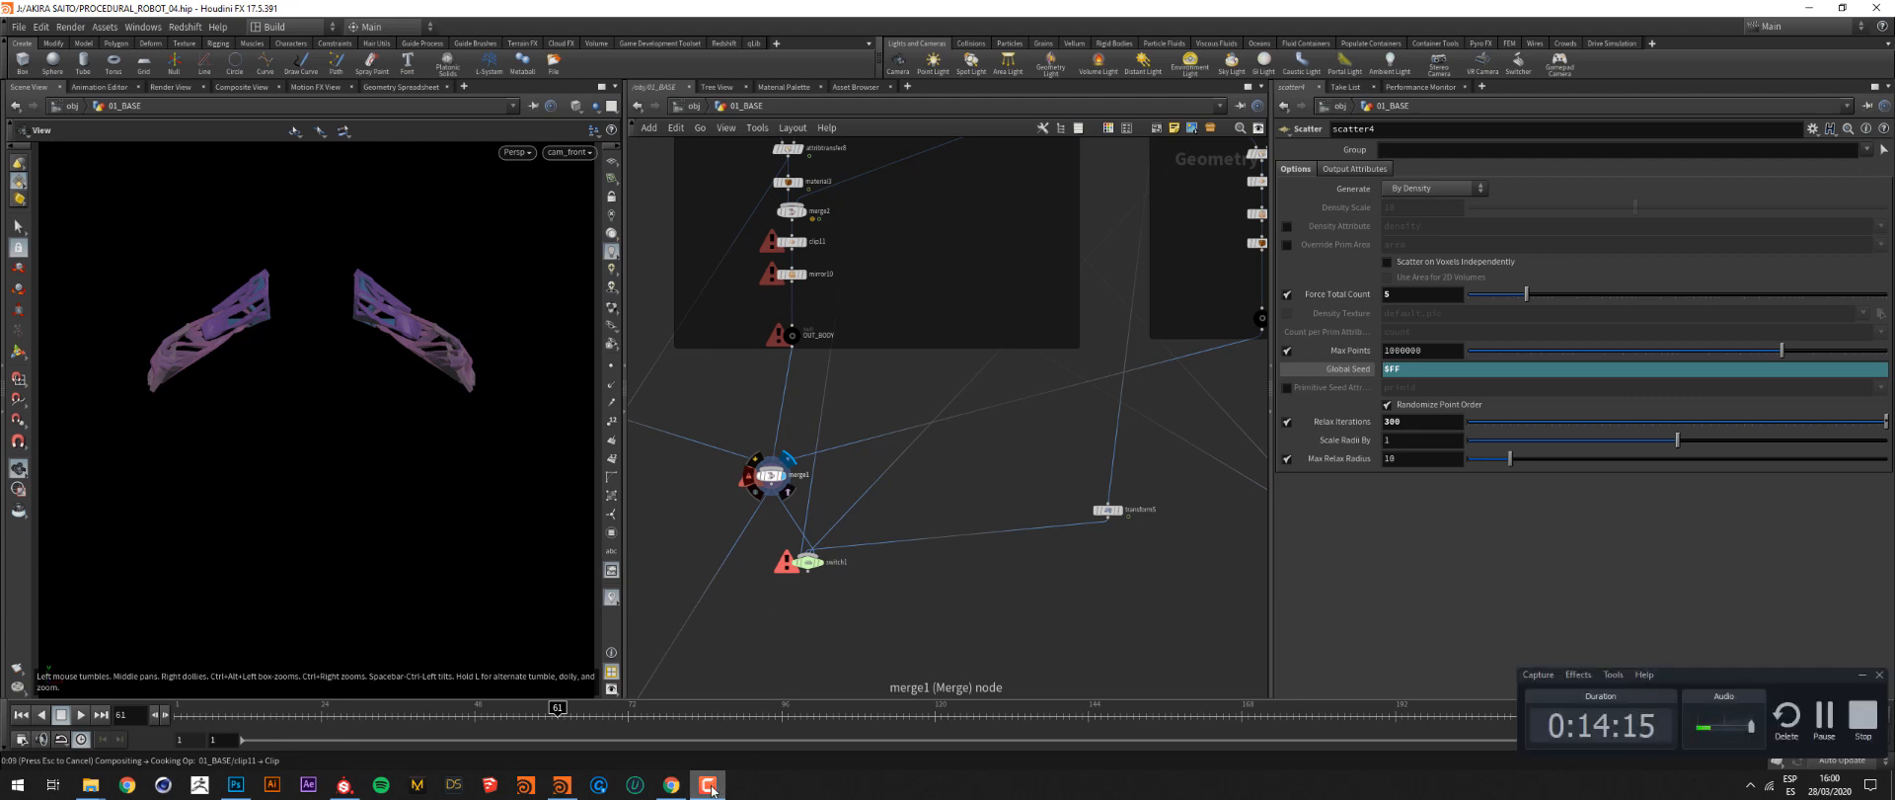
pyautogui.click(710, 787)
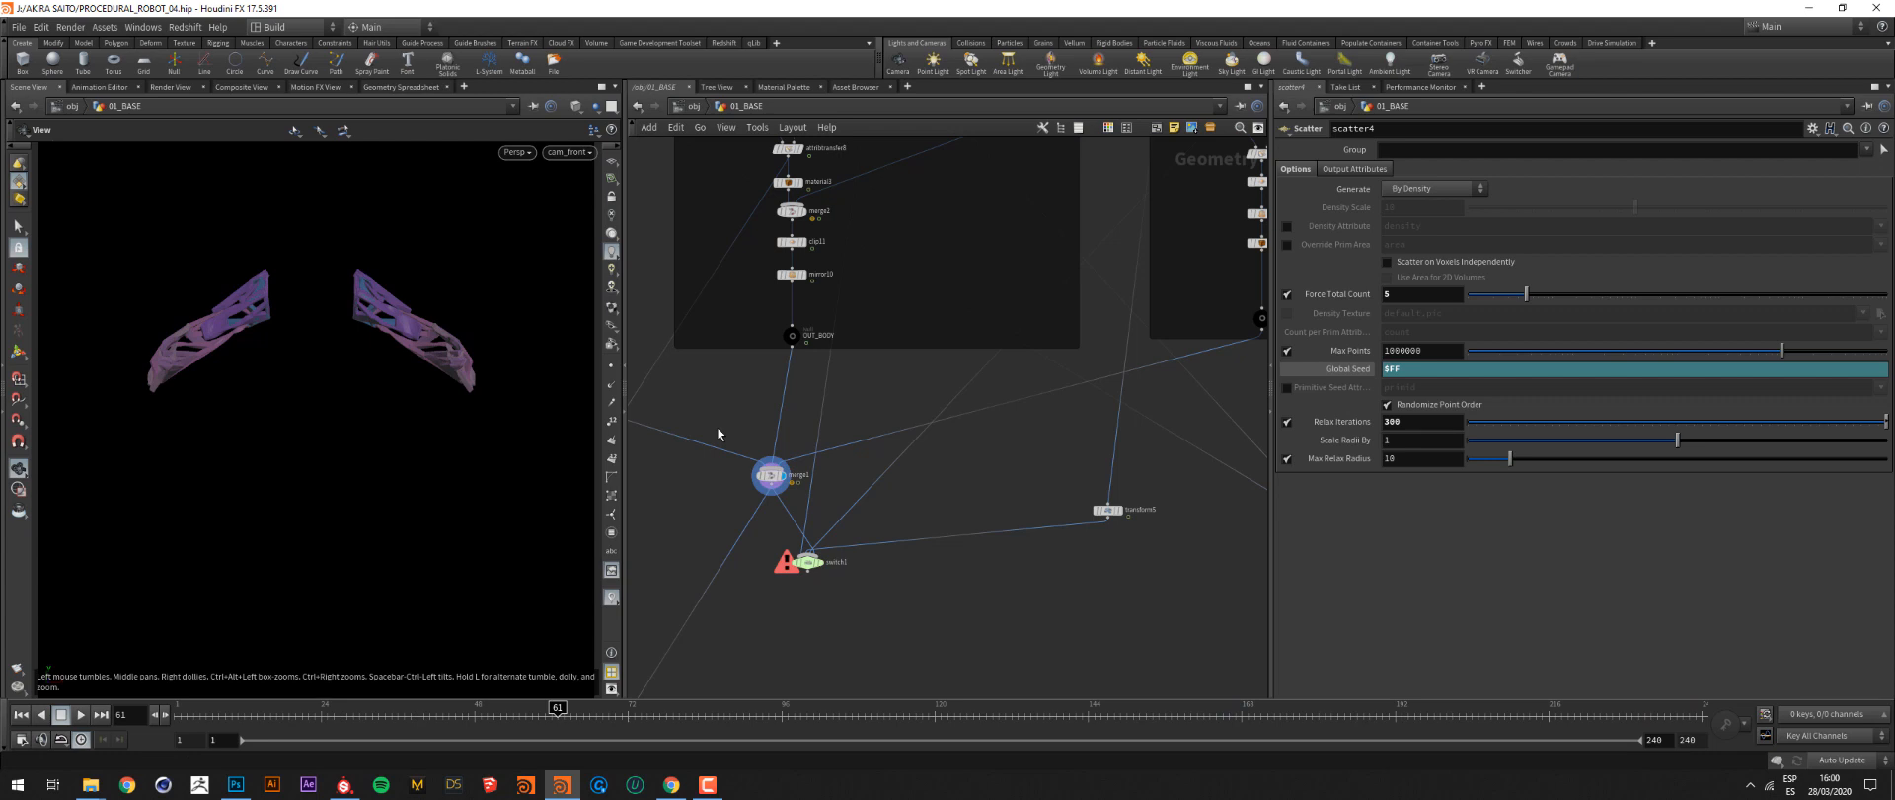
# Return to the object level and display 01_BASE together with 04_ARMOR
pyautogui.click(691, 106)
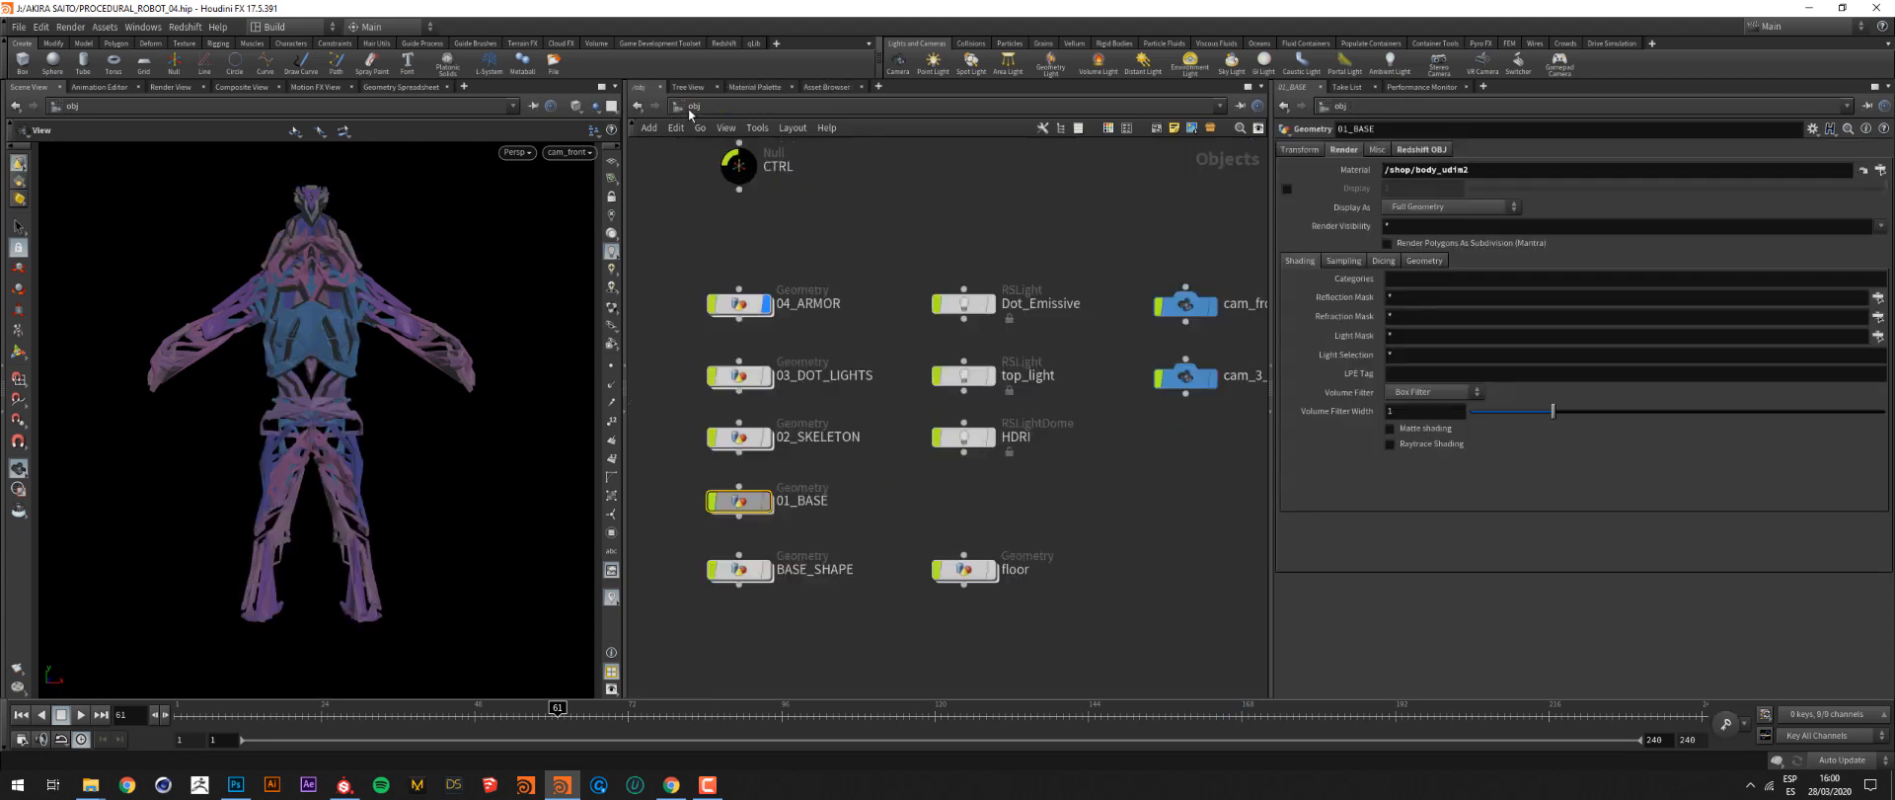
pyautogui.moveTo(766, 509)
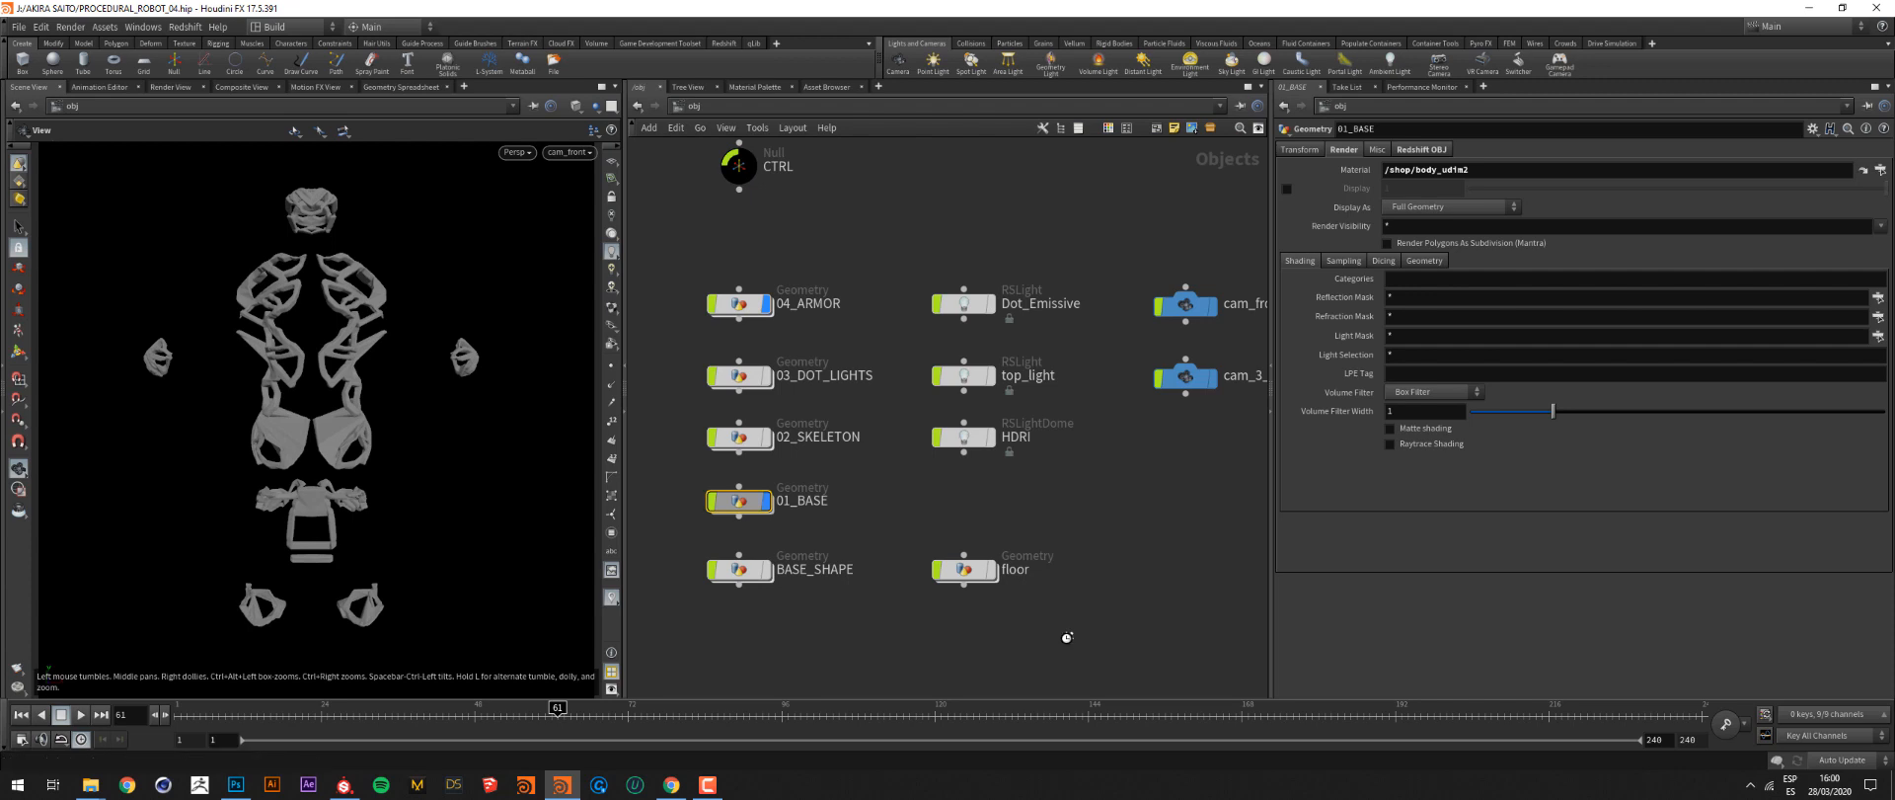
pyautogui.click(773, 622)
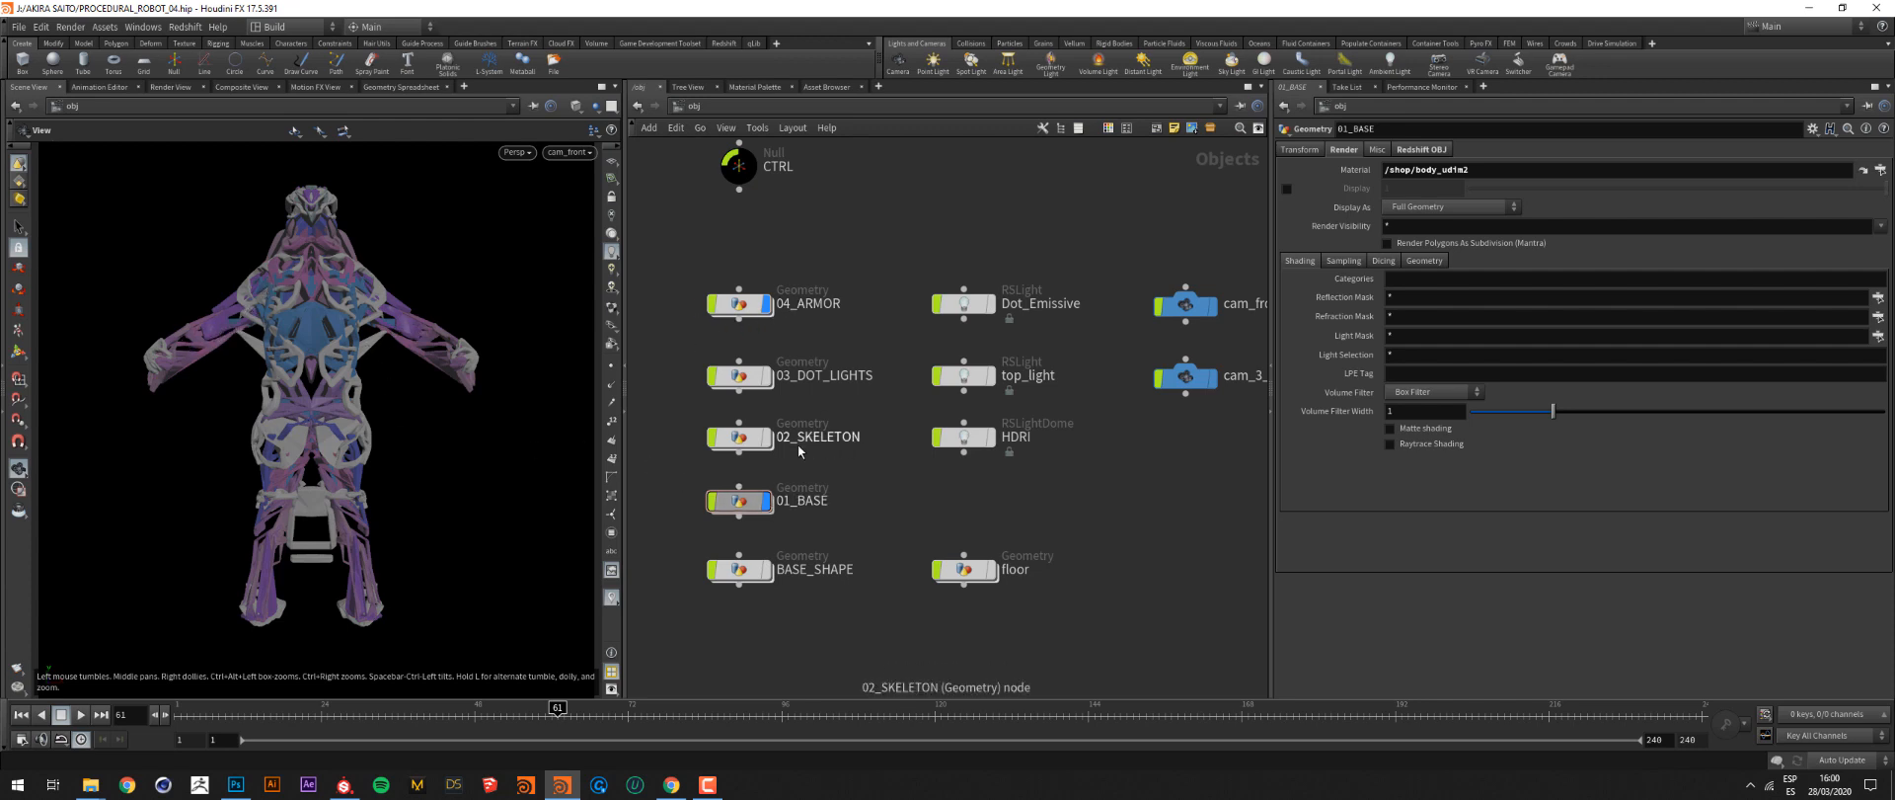
# Open the 02_SKELETON network and move its object_merge1 node further up, away from the vdbfrompolygons1 node below it
pyautogui.moveTo(768, 446)
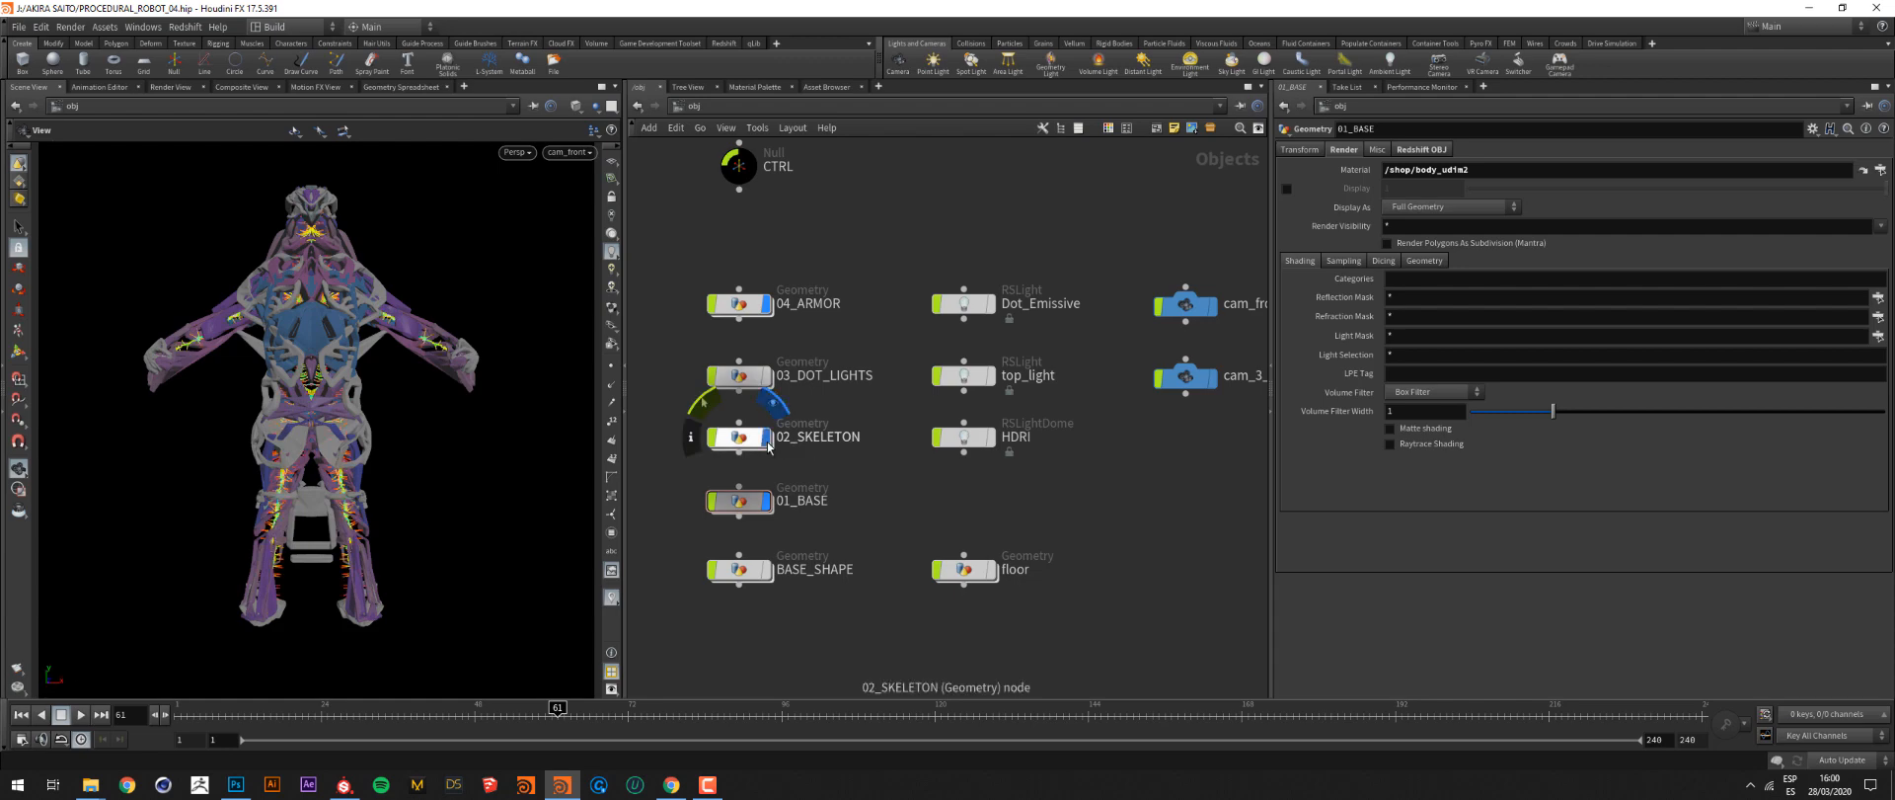
pyautogui.doubleClick(752, 436)
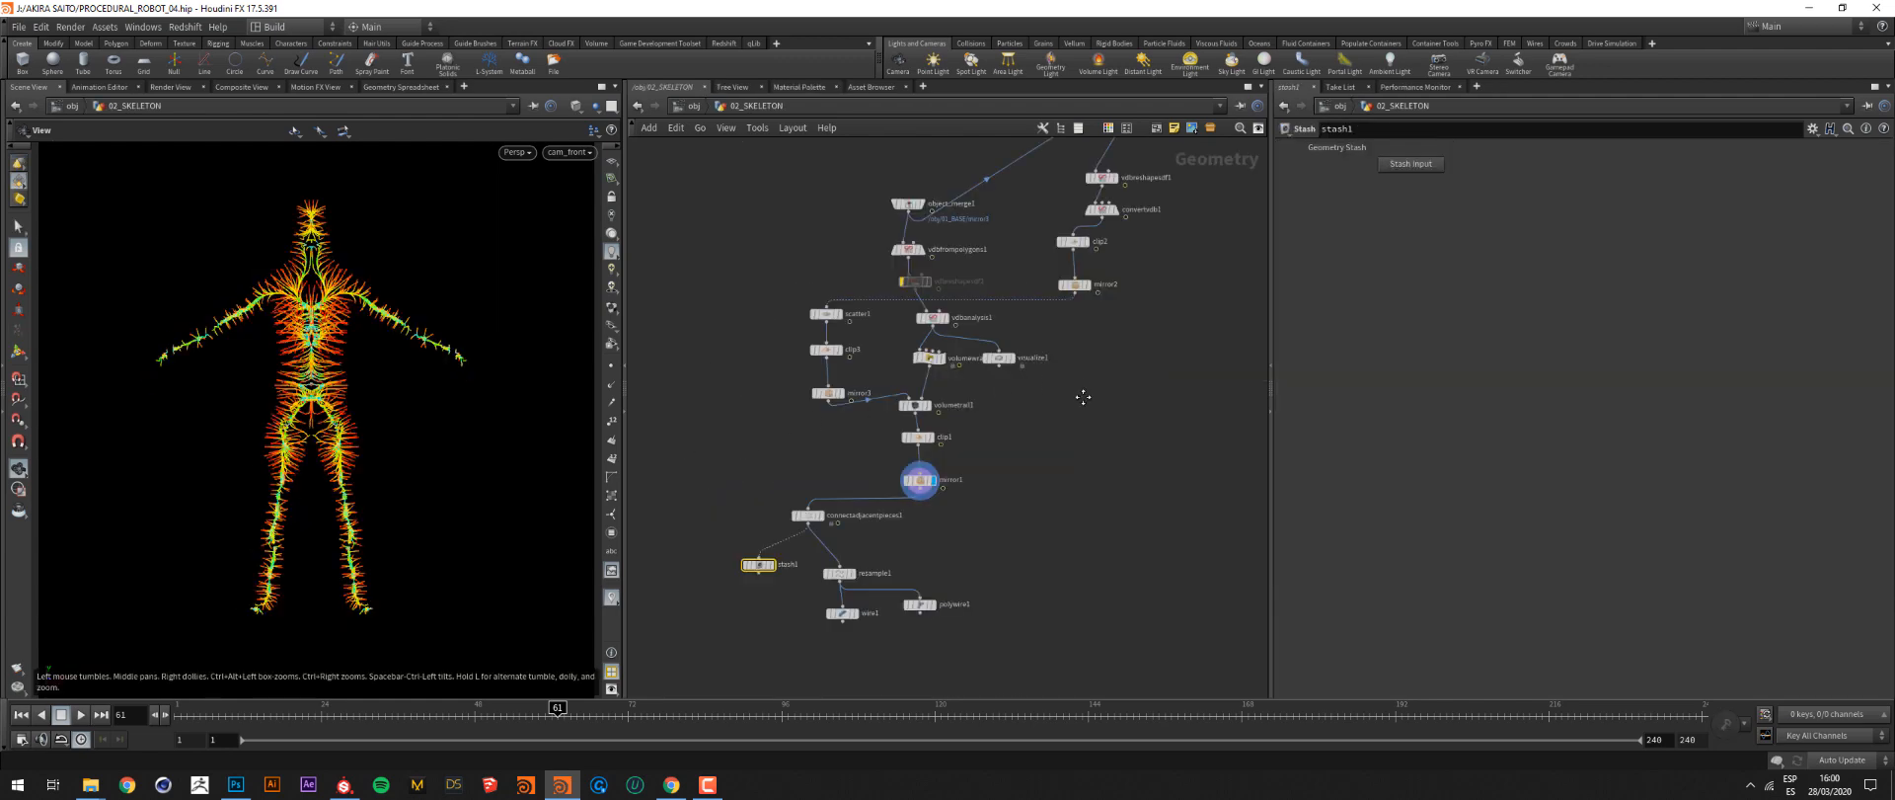
pyautogui.moveTo(1083, 397); pyautogui.dragTo(1037, 550, button='middle')
pyautogui.moveTo(1054, 488); pyautogui.dragTo(1076, 439, button='middle')
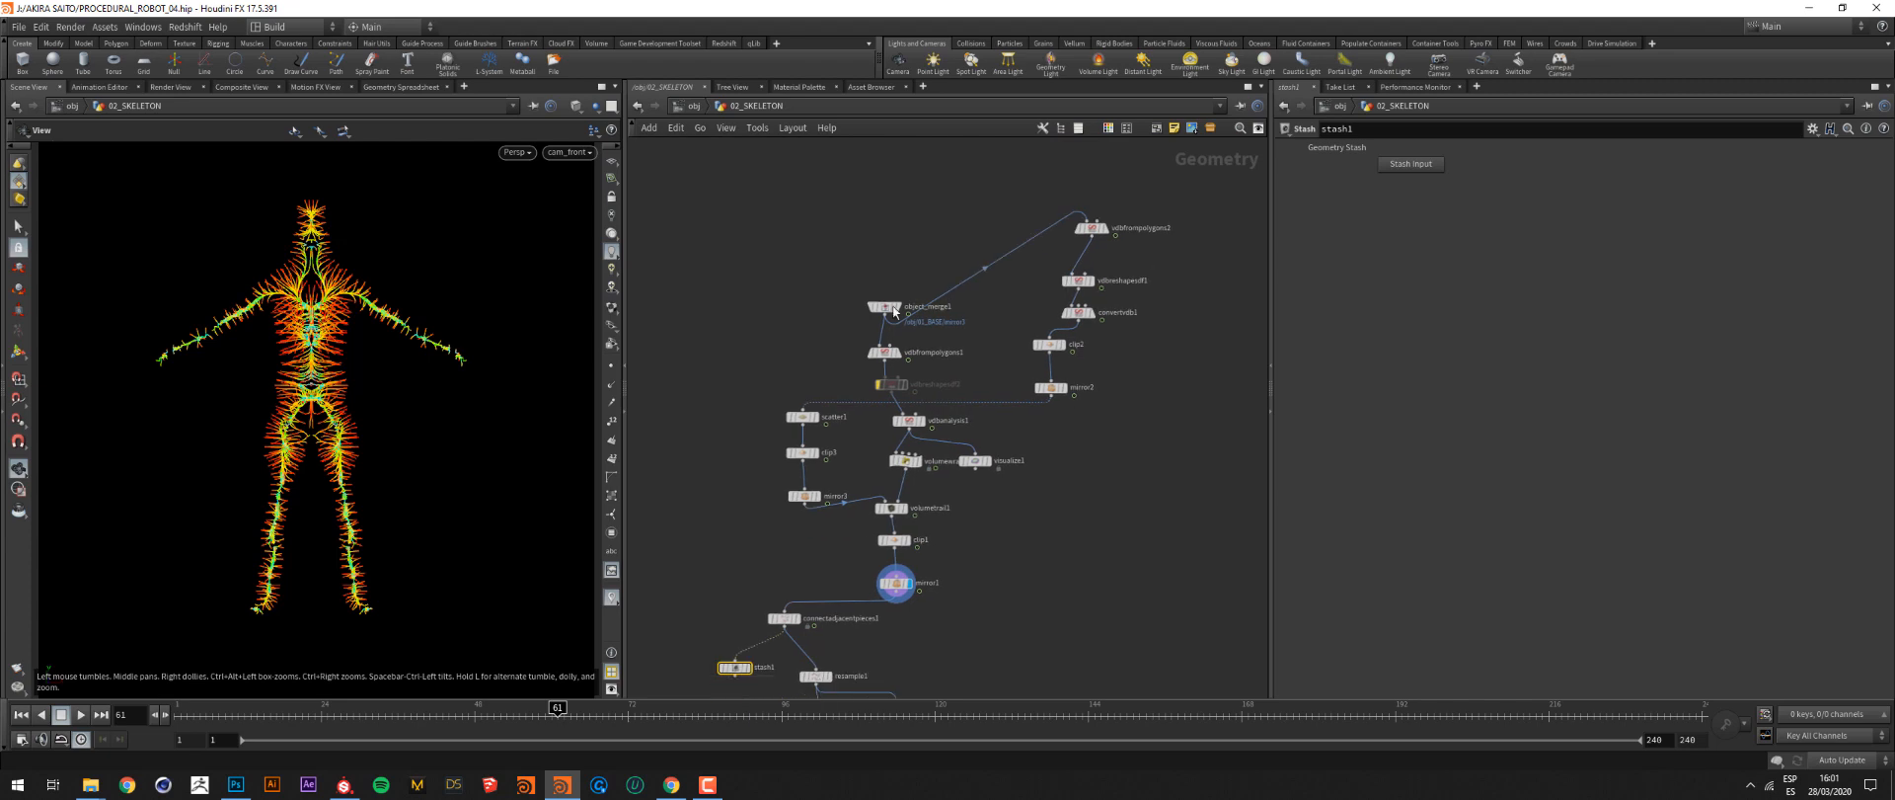
pyautogui.moveTo(895, 312); pyautogui.dragTo(886, 200)
# Display the vdbfrompolygons2 node and the mirror node that ends the right-hand branch
pyautogui.click(1105, 228)
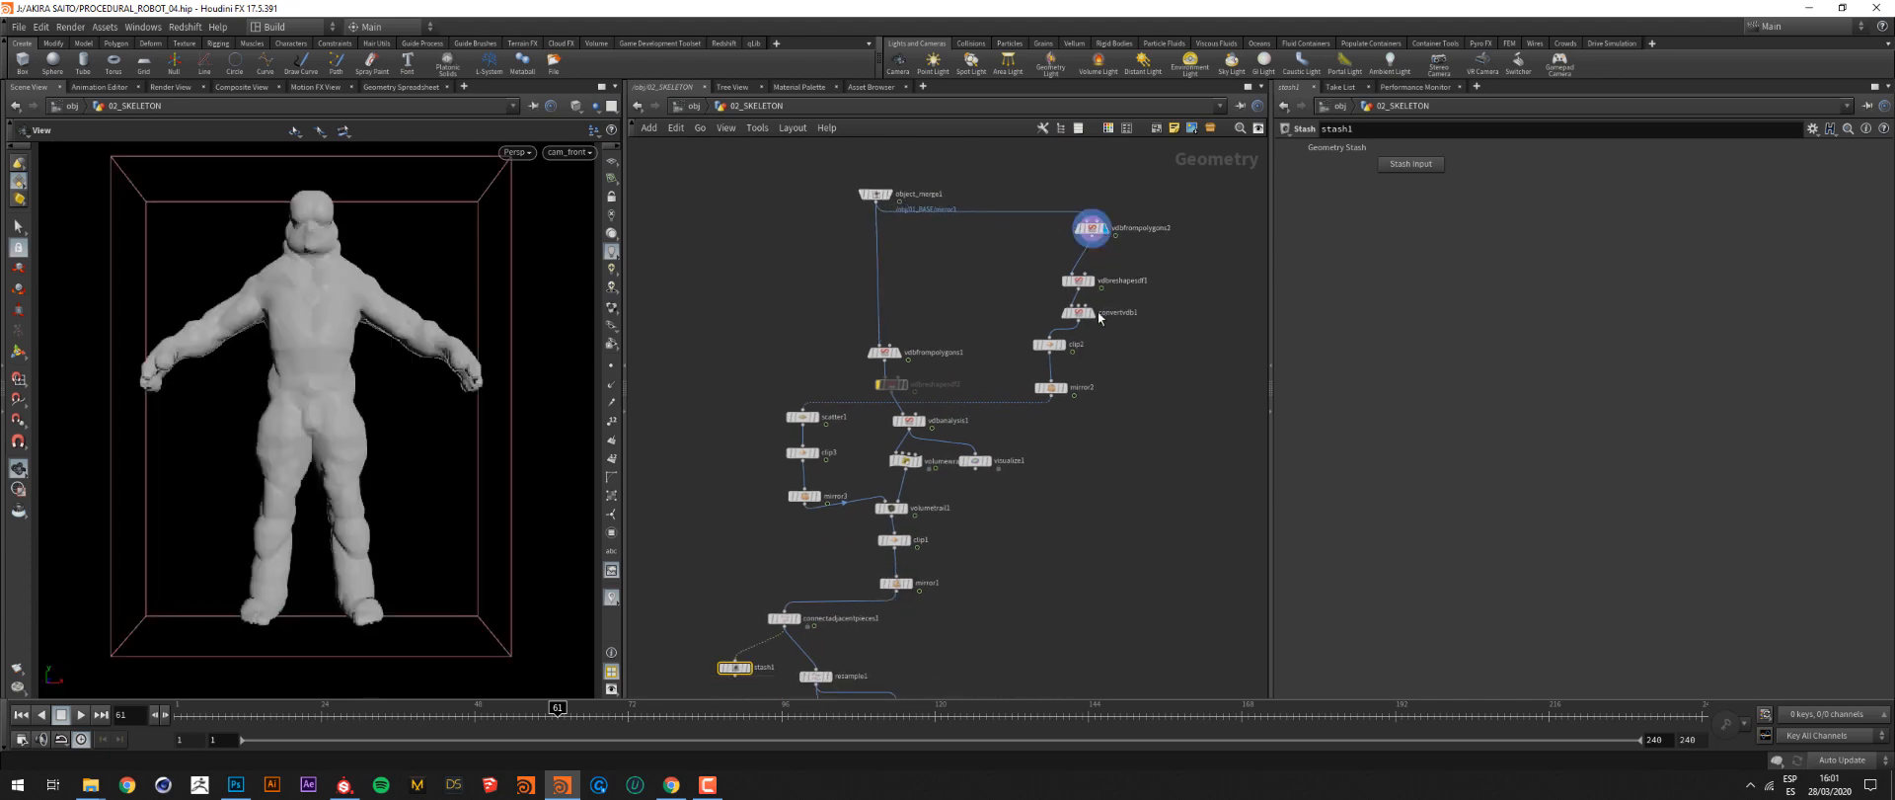
pyautogui.click(1063, 387)
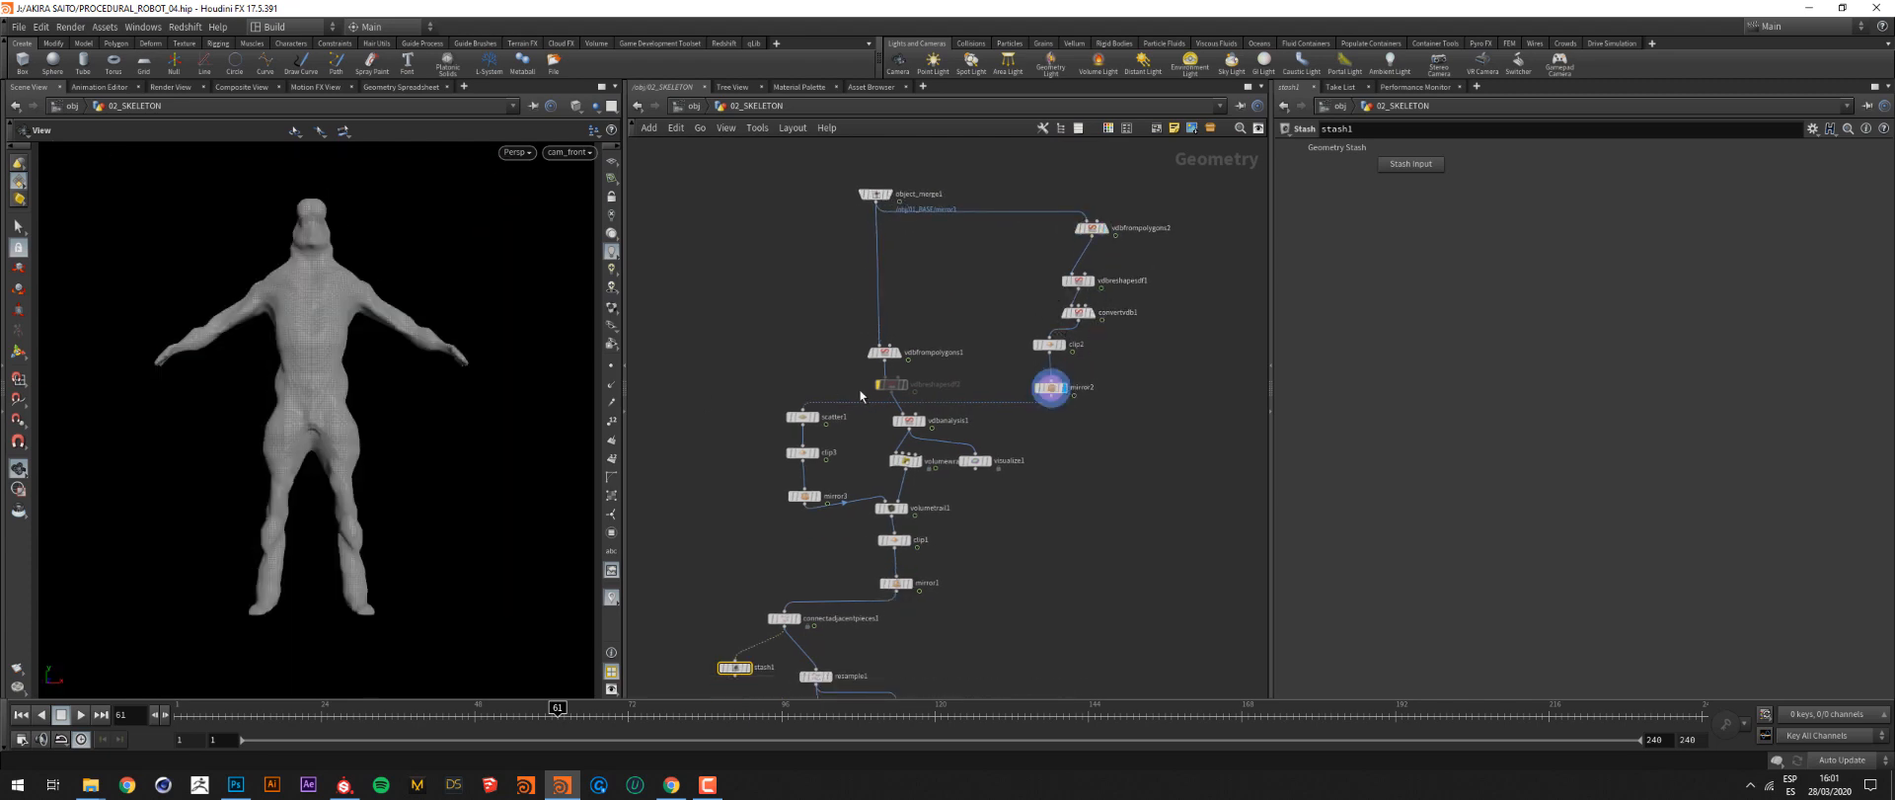
# Inspect the vdbanalysis1 and volumewrangle1 nodes that build the force field, and display the resulting volumetrail1 node
pyautogui.click(922, 425)
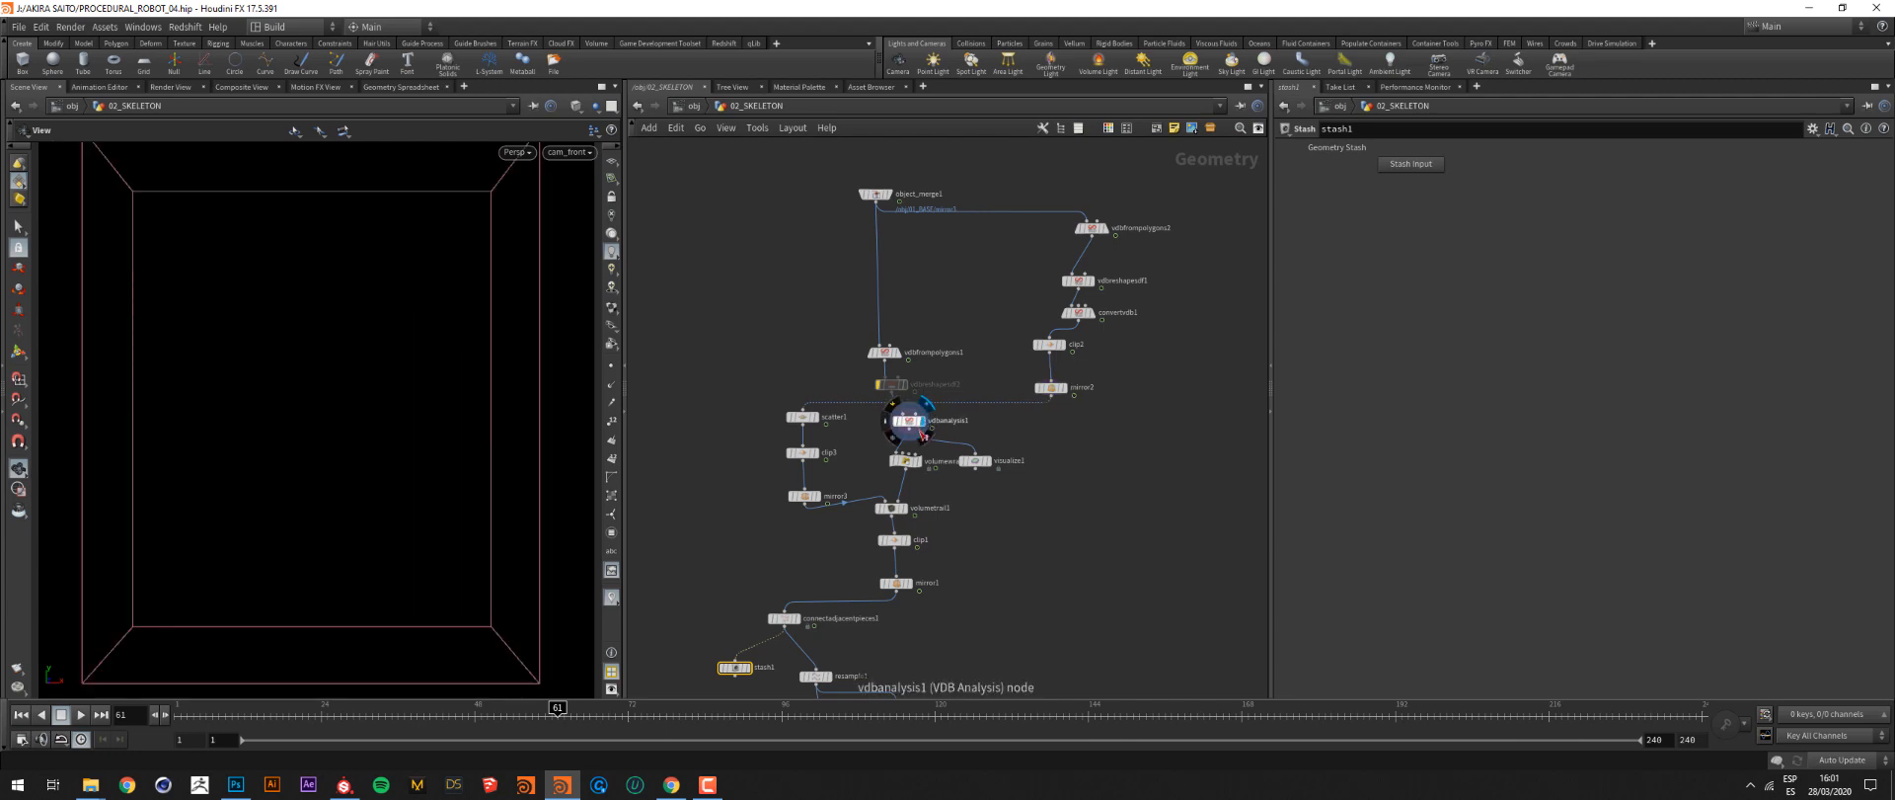
pyautogui.click(910, 421)
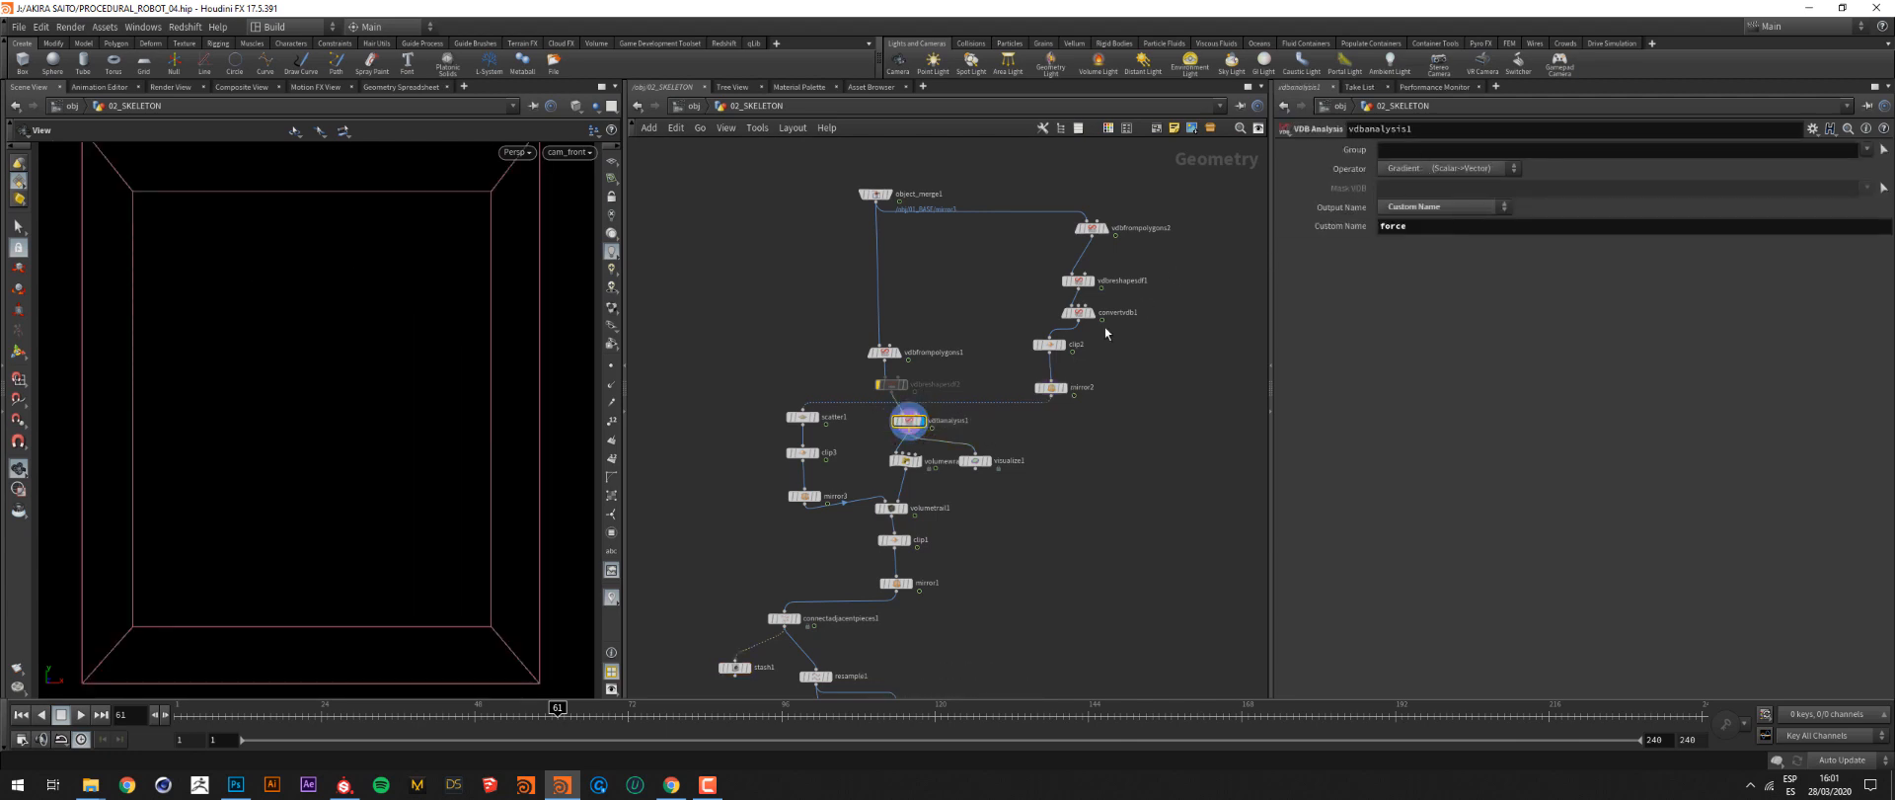
pyautogui.click(918, 460)
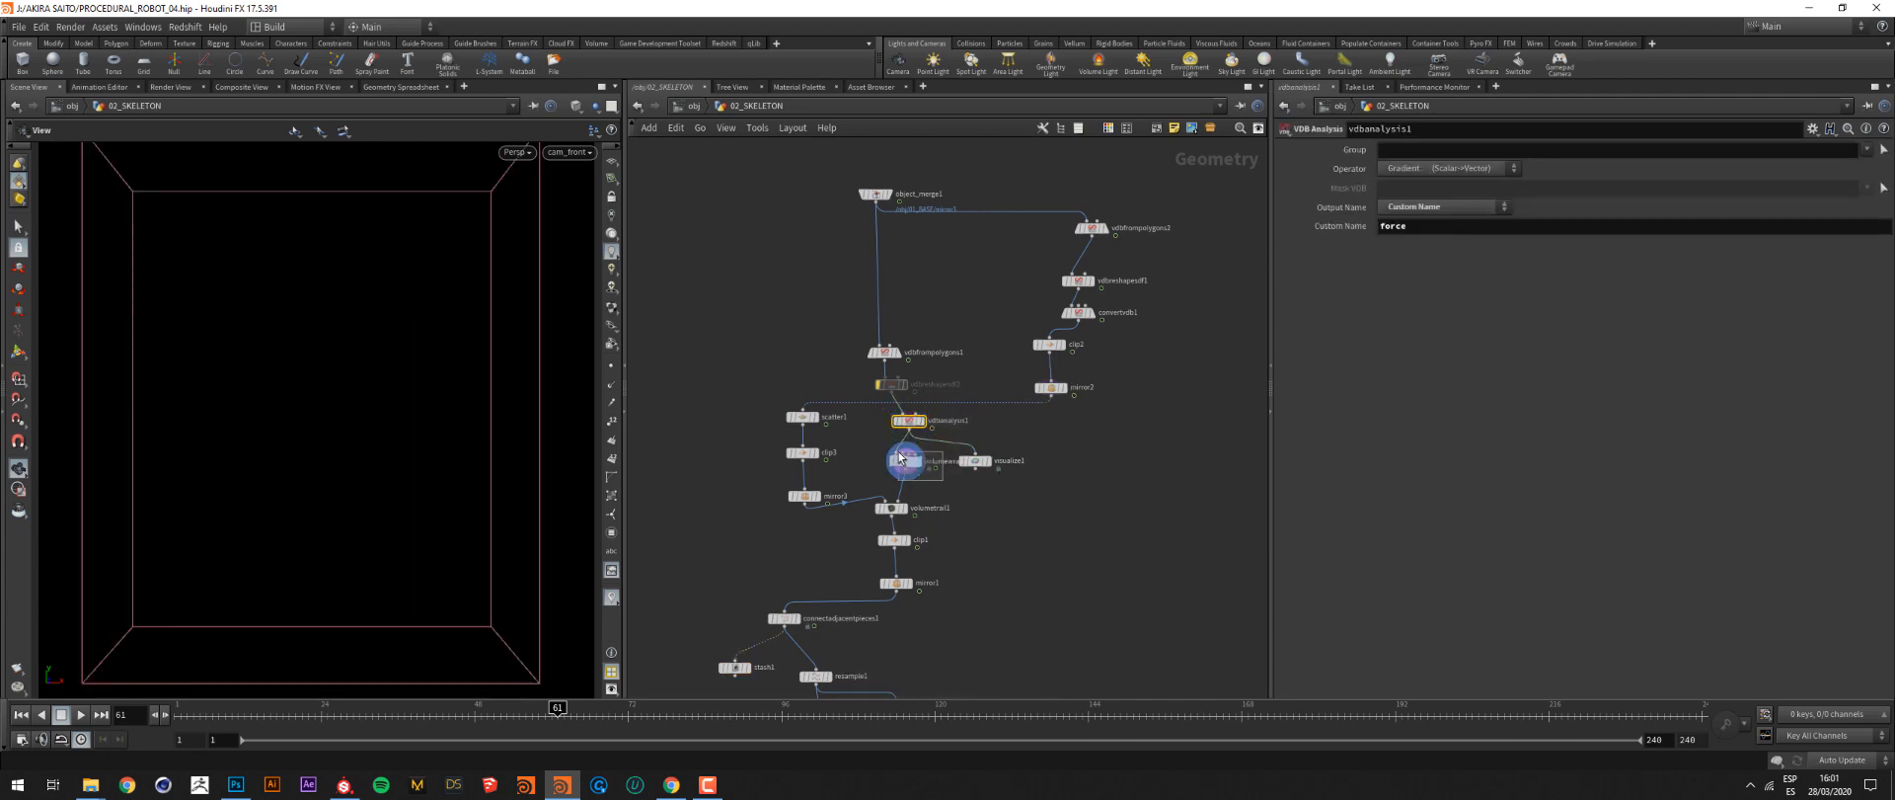
pyautogui.click(902, 460)
pyautogui.click(903, 508)
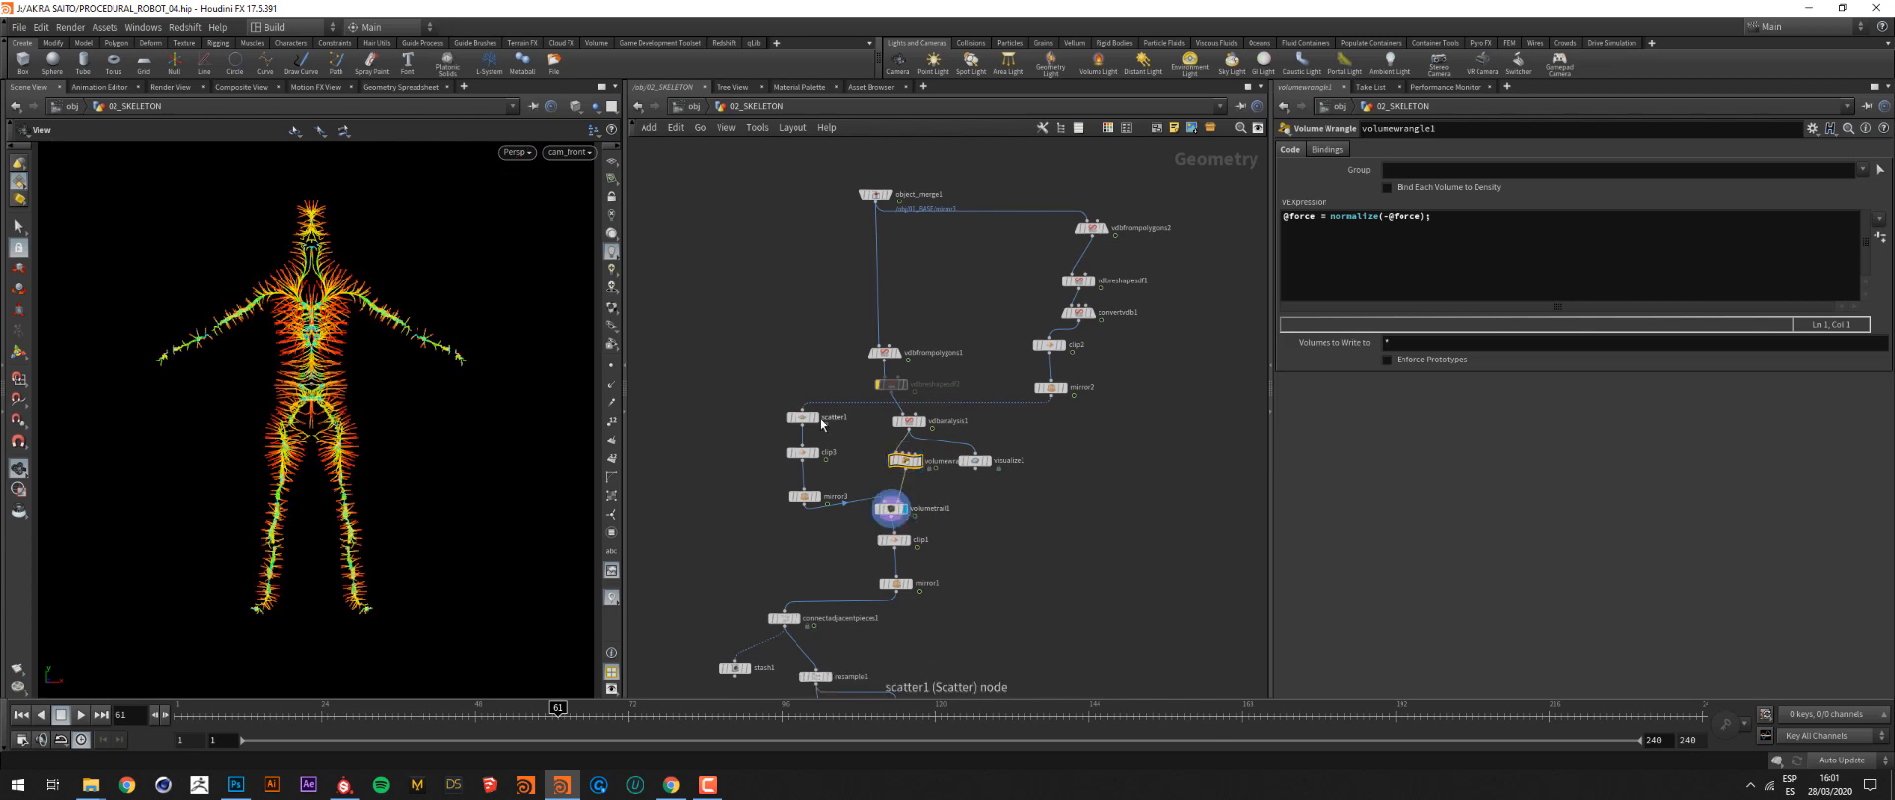
# Display the mirrored points of the scatter1 branch, and view the volumetrail1 lines again alongside the volumewrangle1 code
pyautogui.click(818, 418)
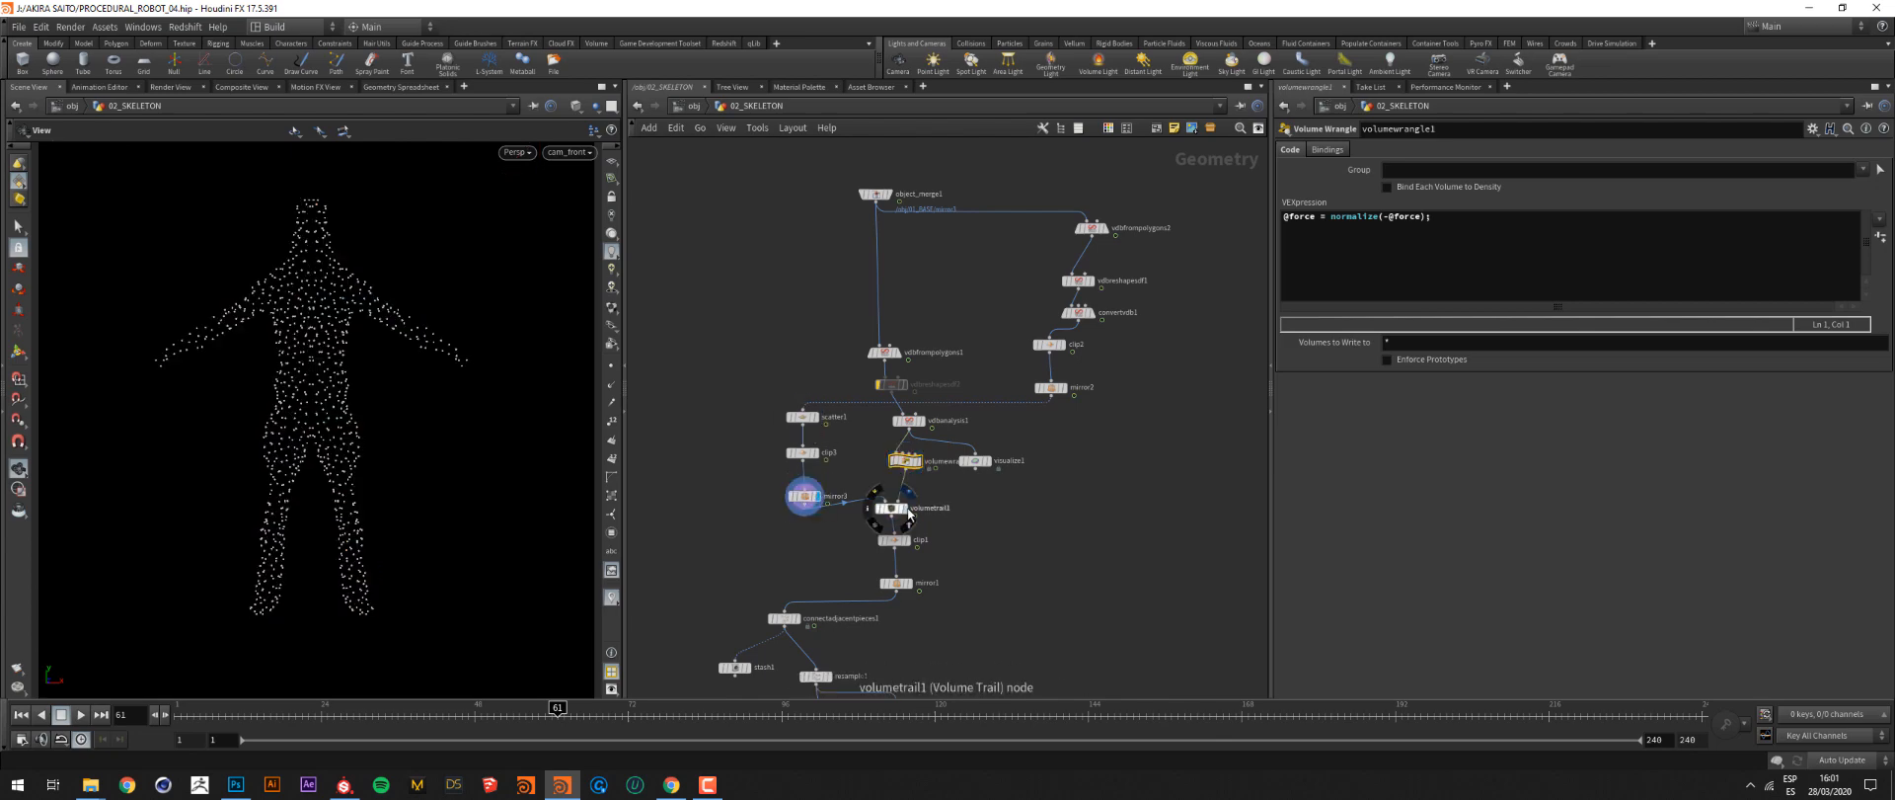
pyautogui.click(906, 508)
pyautogui.click(891, 507)
pyautogui.click(898, 461)
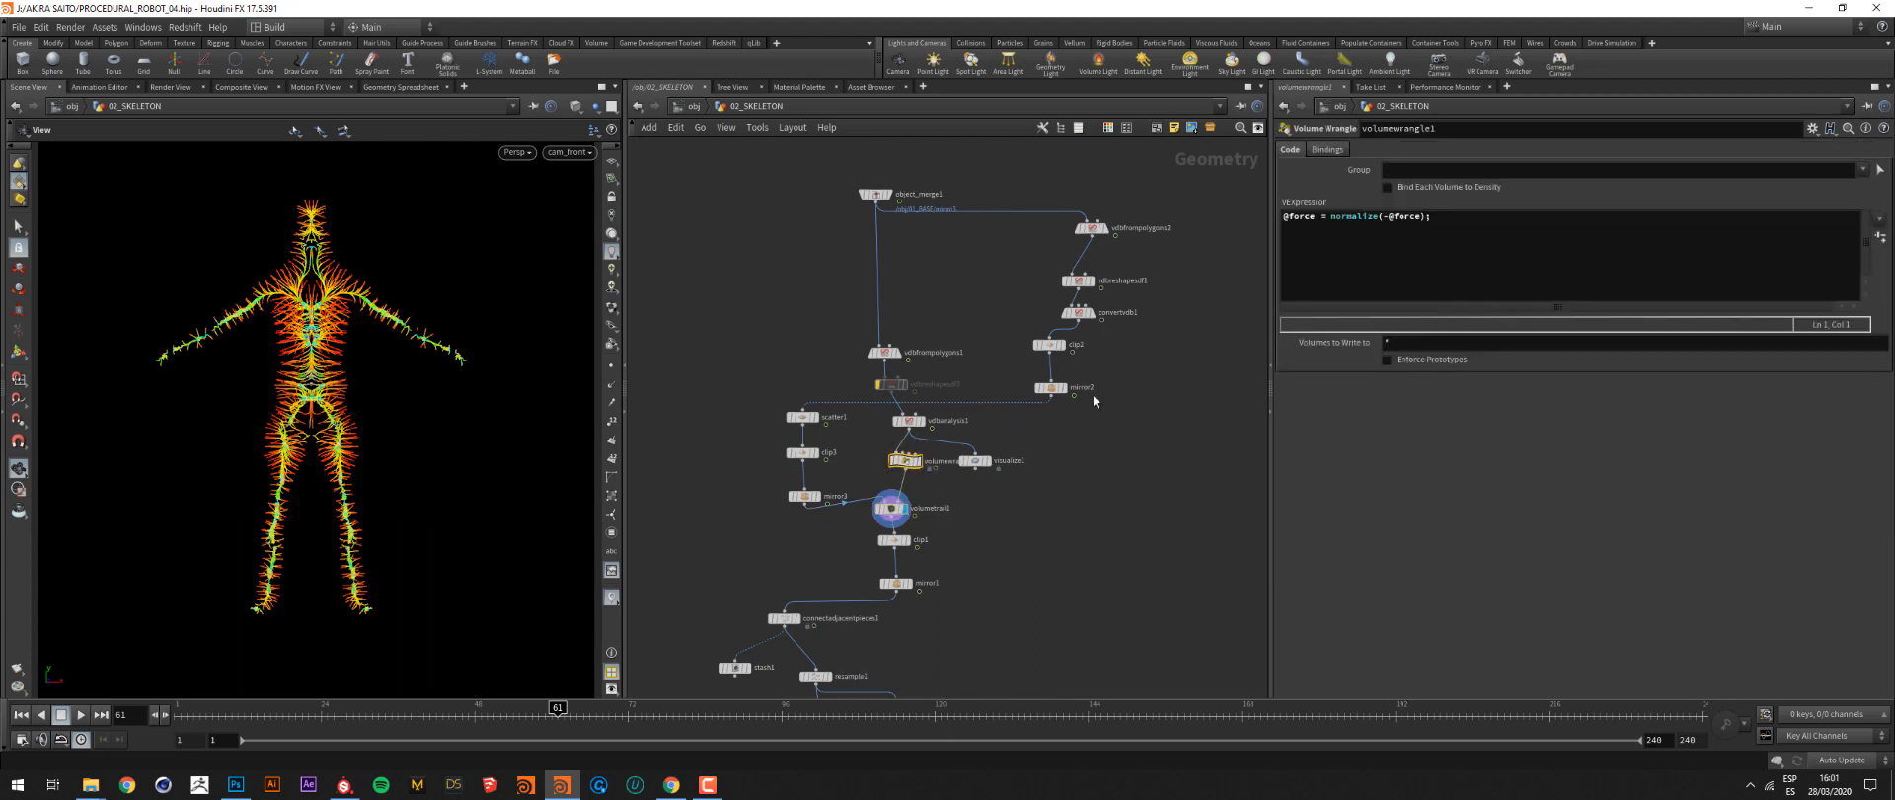
pyautogui.click(892, 462)
pyautogui.click(892, 462)
# Display the mirror node below the trail's clip node and the connectadjacentpieces1 node that links the skeleton lines
pyautogui.moveTo(1036, 514); pyautogui.dragTo(1057, 404, button='middle')
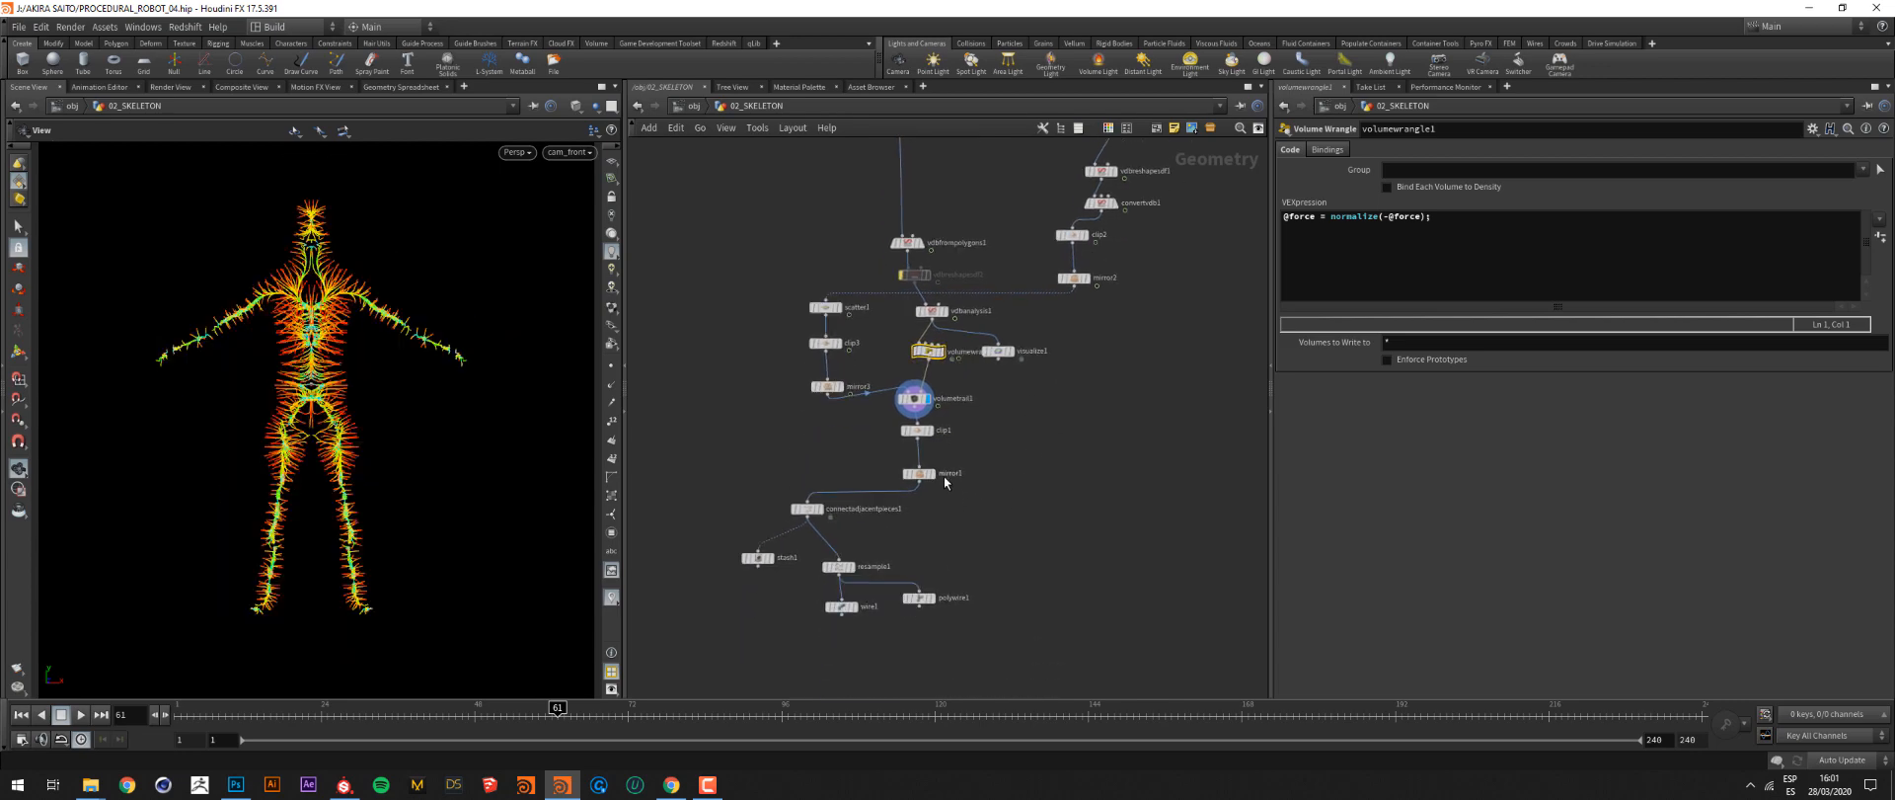
pyautogui.moveTo(874, 529); pyautogui.dragTo(888, 483, button='middle')
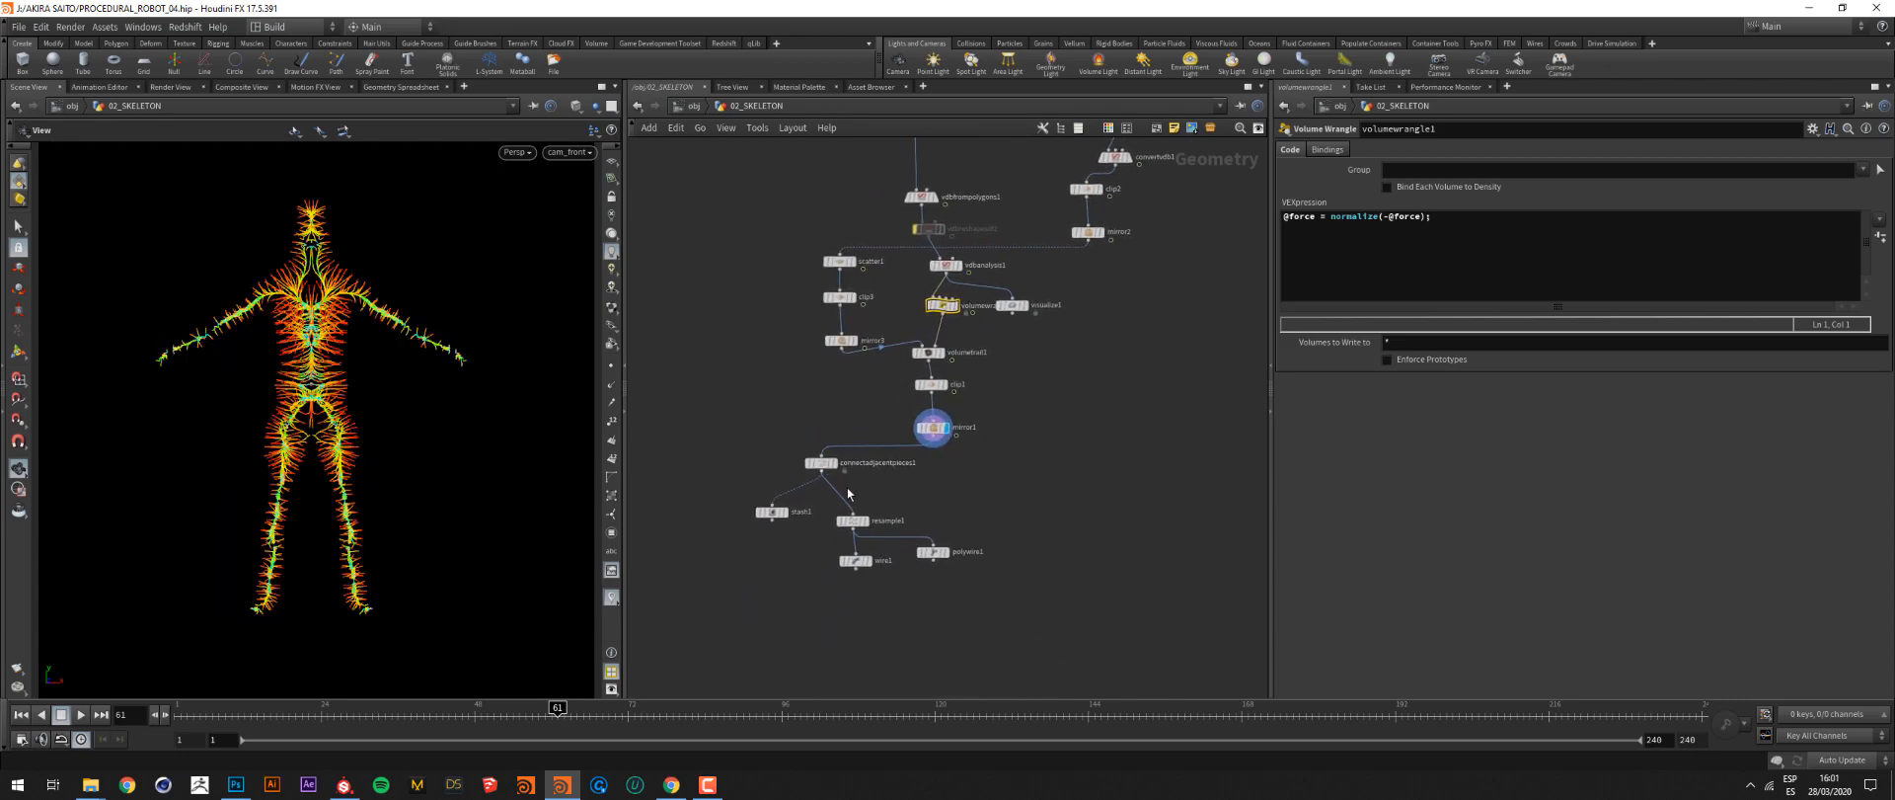
pyautogui.click(838, 446)
pyautogui.click(834, 468)
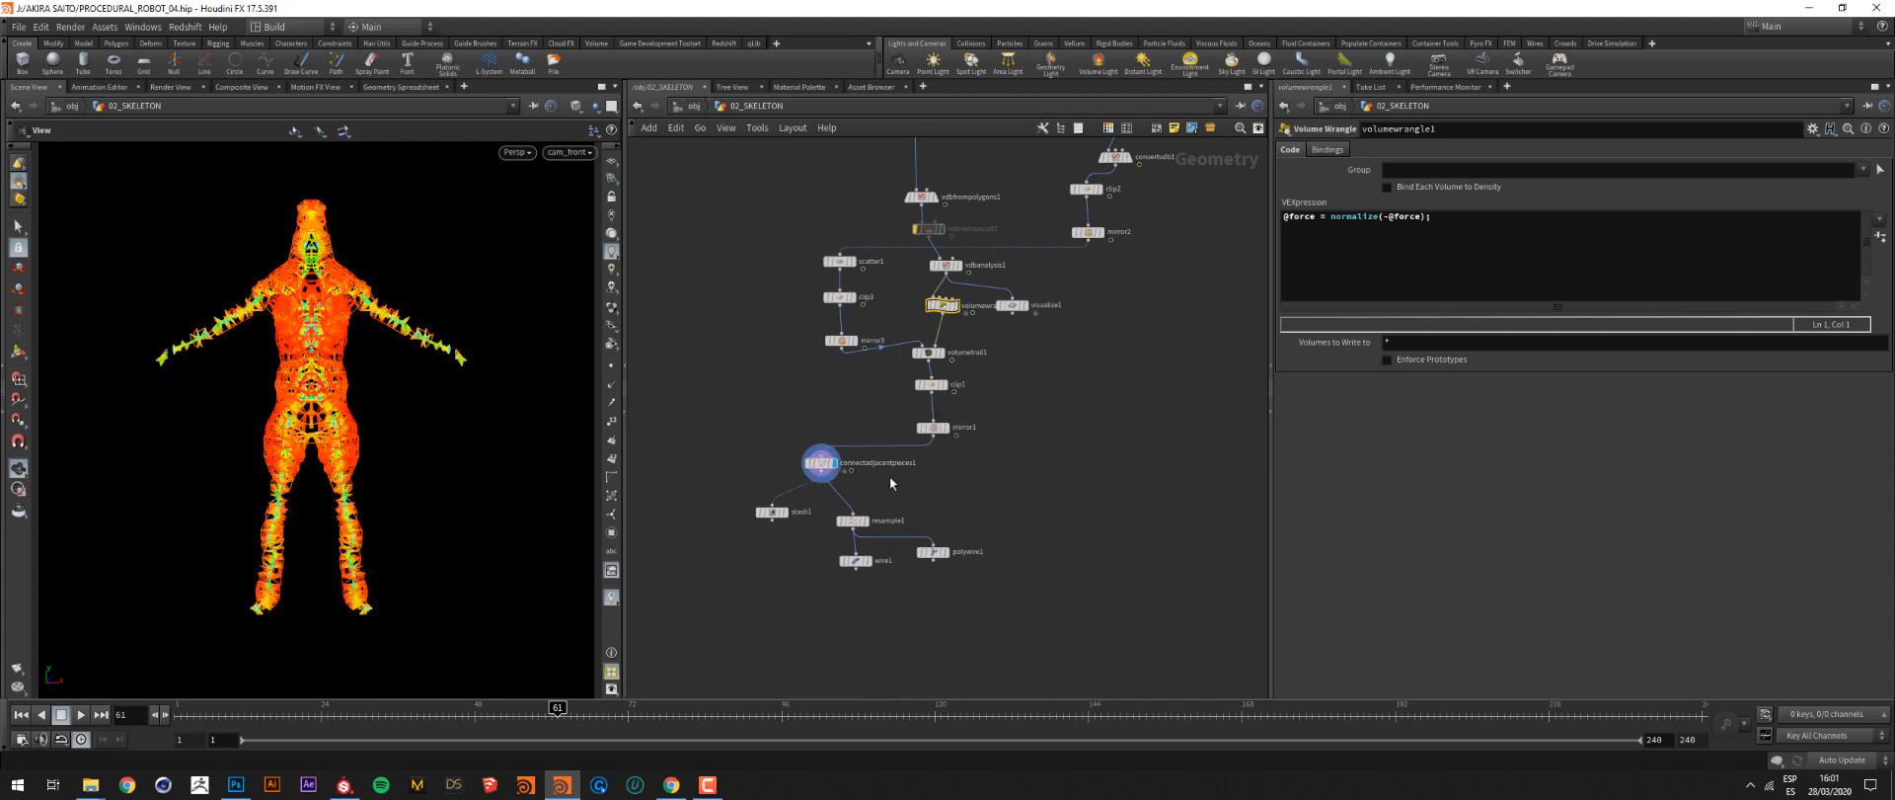
# Open the scatter1 parameters, view the connected lines outside the camera, and display the mirror node above connectadjacentpieces1
pyautogui.click(838, 259)
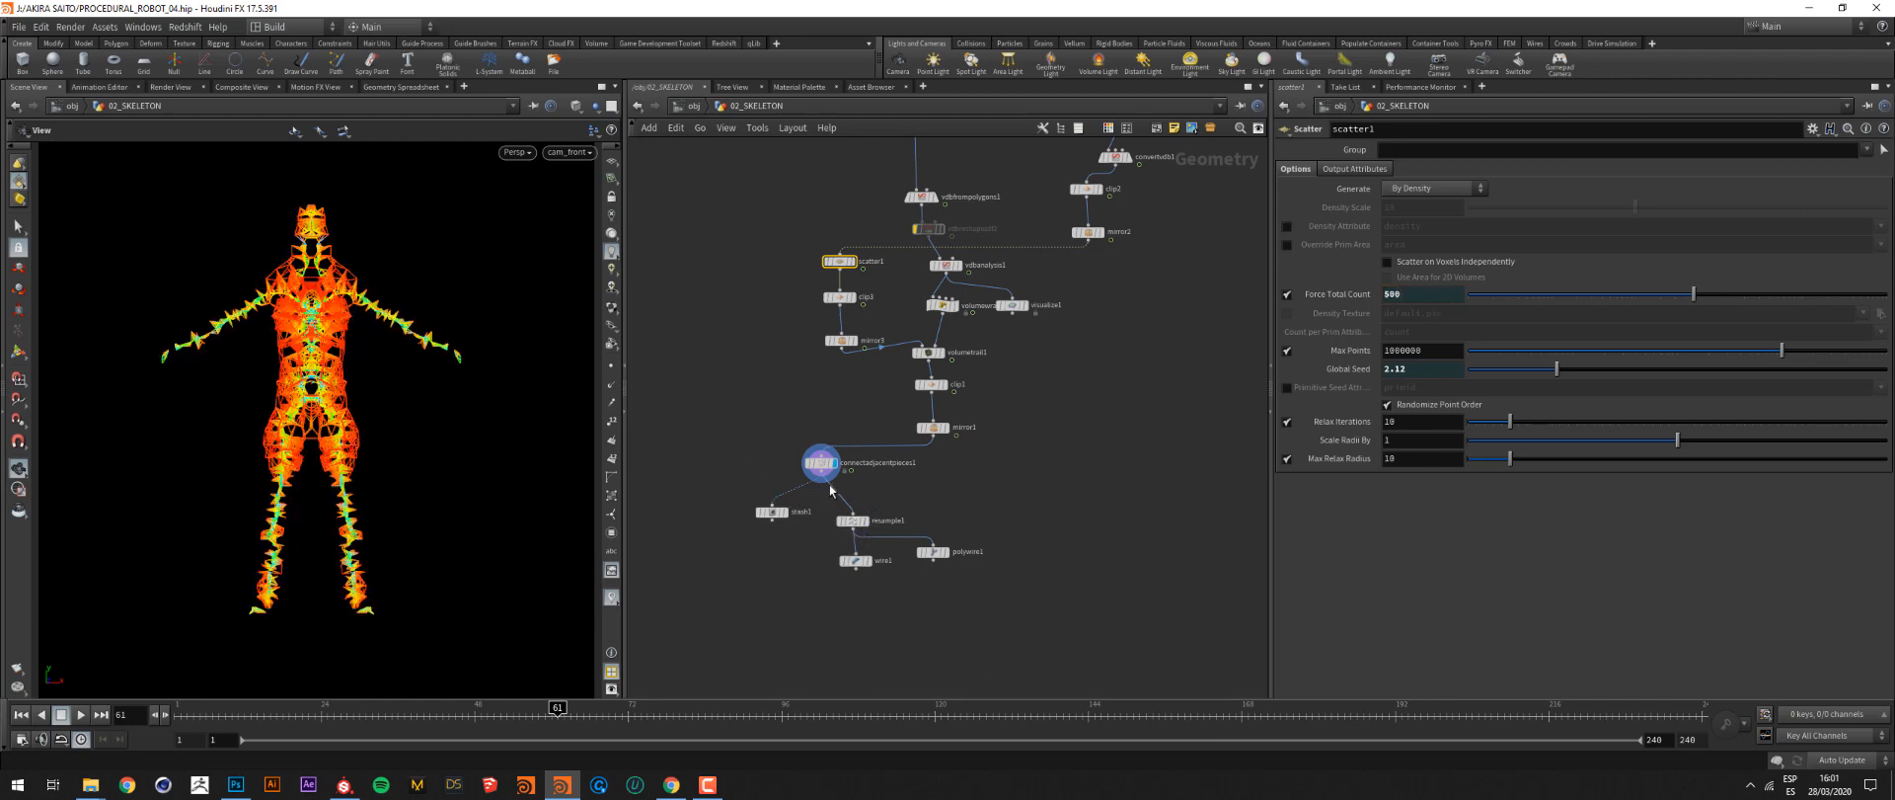
pyautogui.moveTo(305, 349)
pyautogui.mouseDown(button='right')
pyautogui.moveTo(540, 334)
pyautogui.moveTo(343, 350)
pyautogui.mouseUp(button='right')
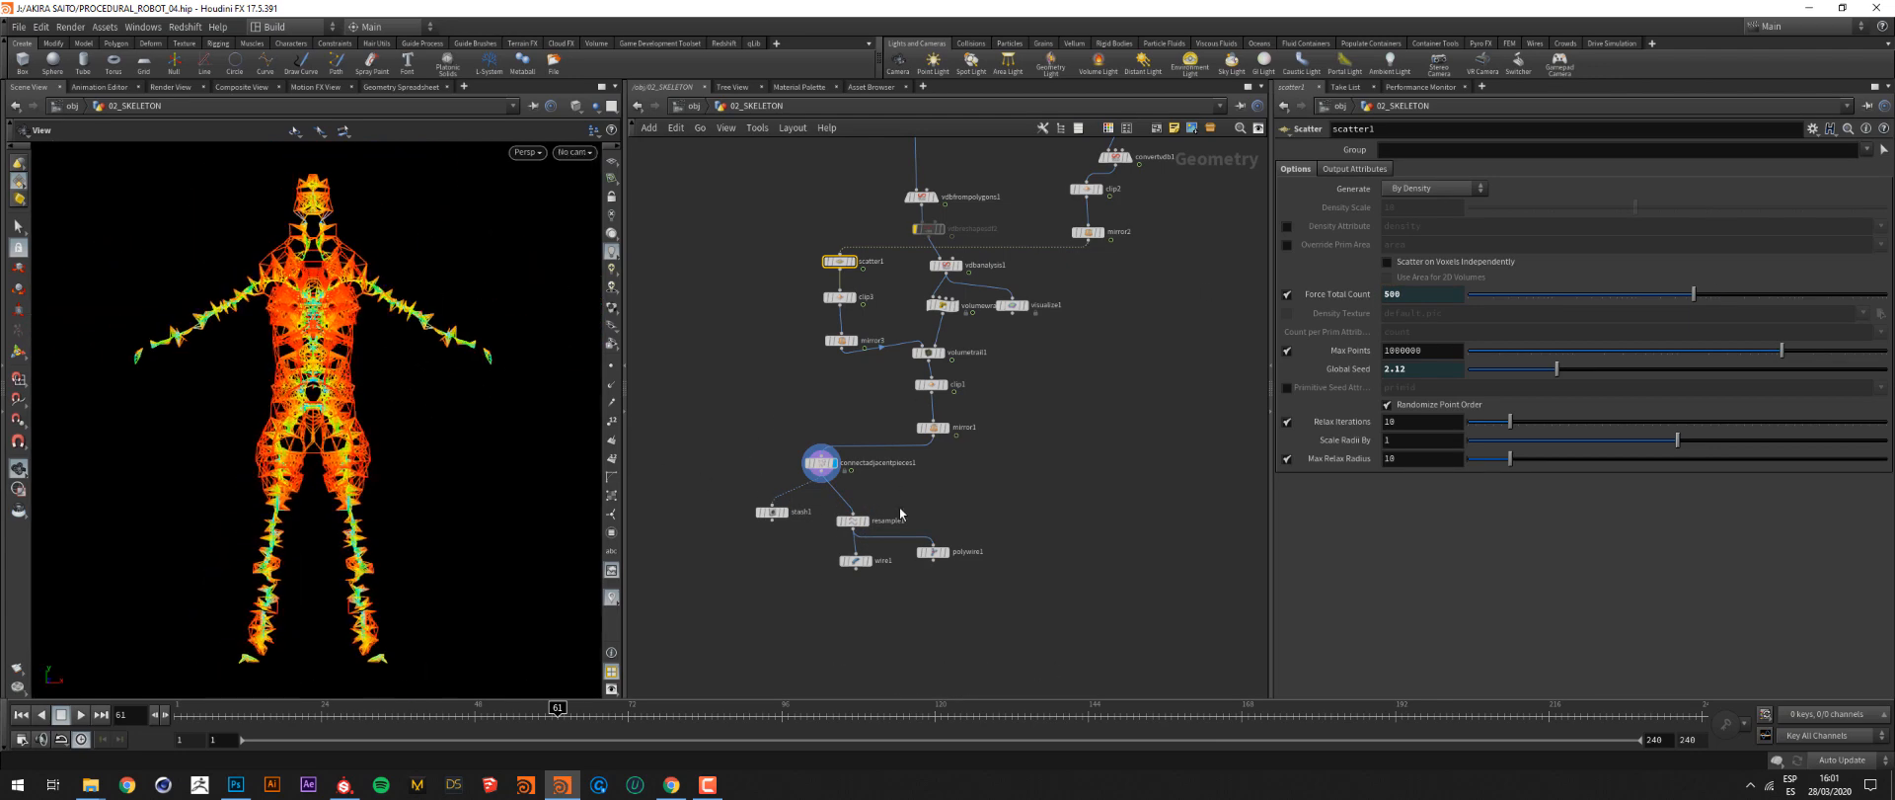
pyautogui.click(945, 427)
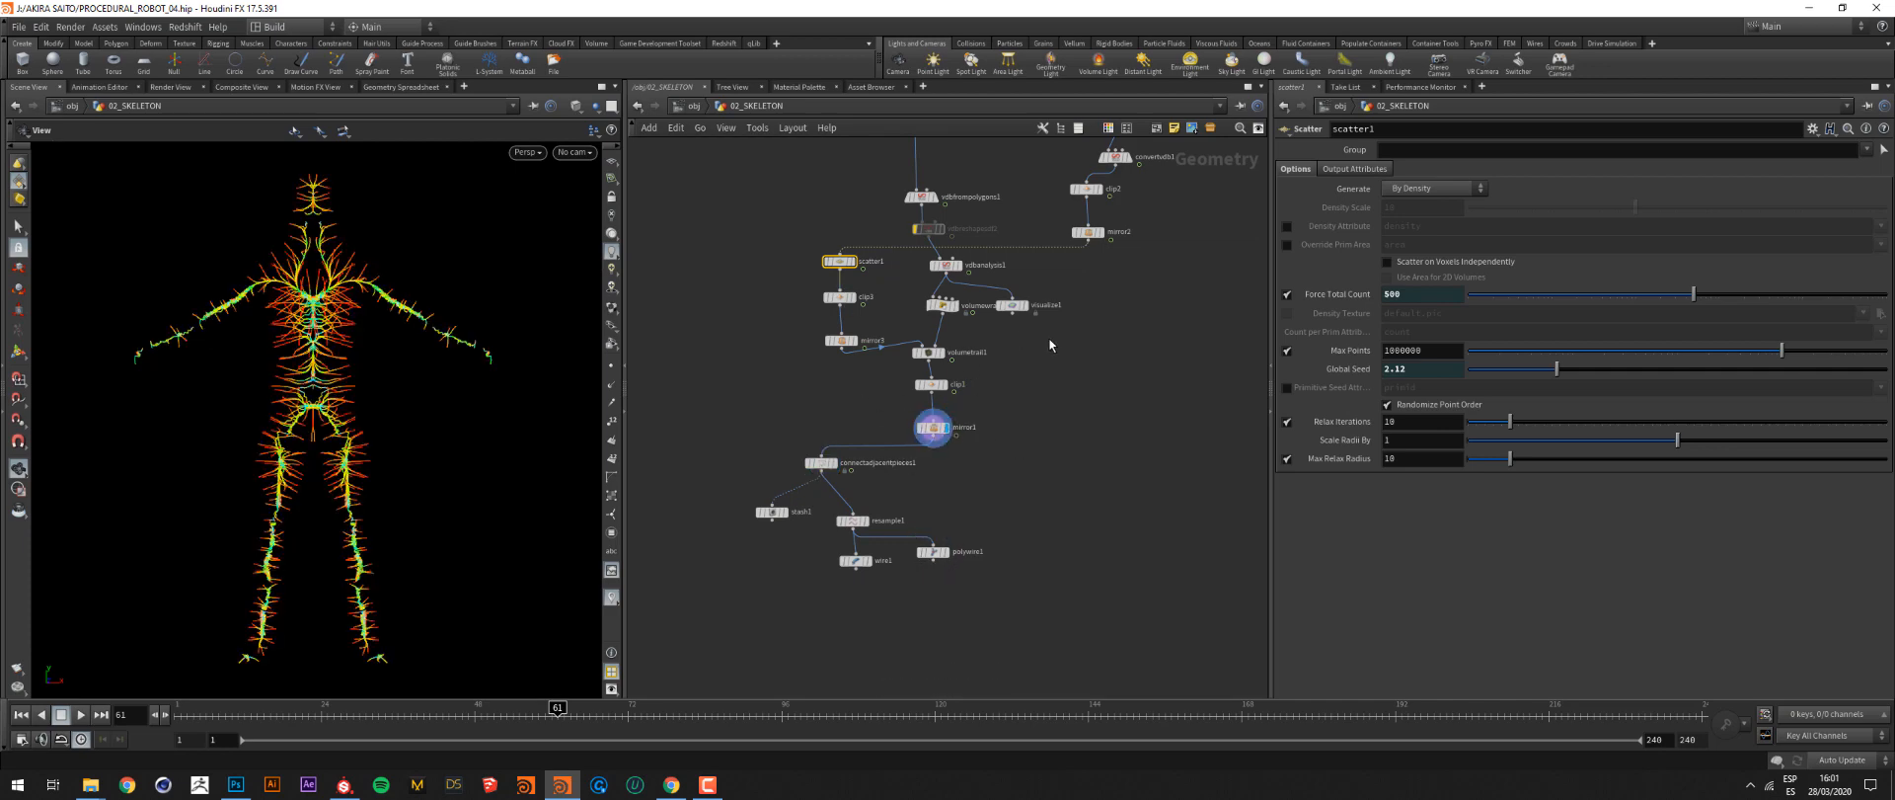
# Return to the object level, open the 04_ARMOR network at its UV loop section and view the armor through cam_front
pyautogui.click(695, 107)
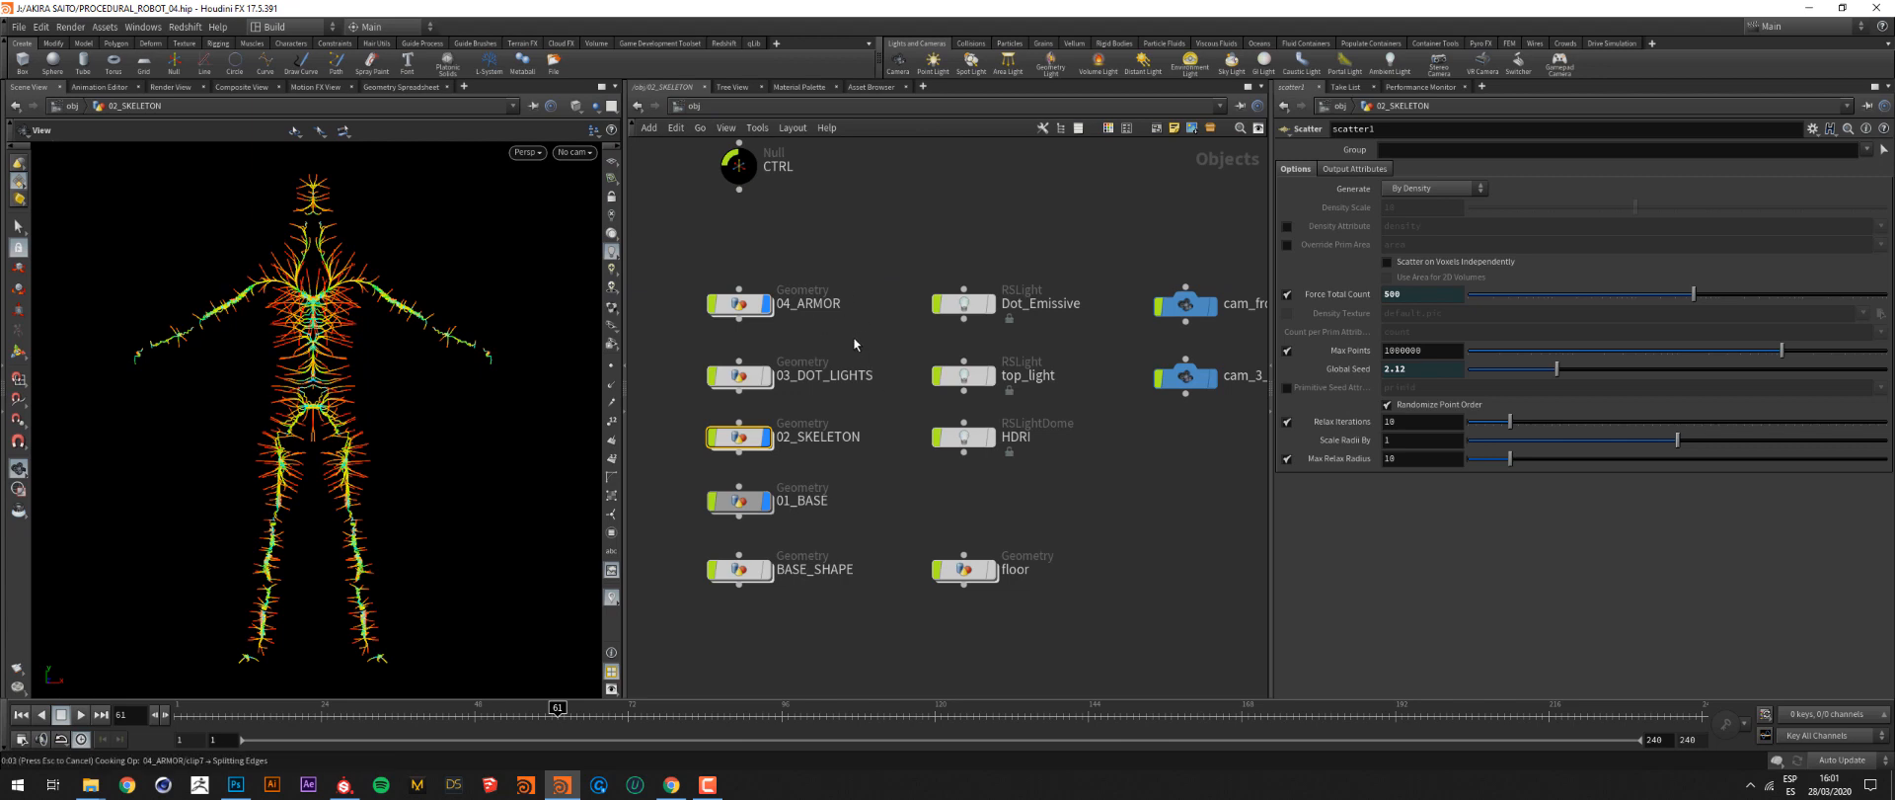
pyautogui.doubleClick(754, 309)
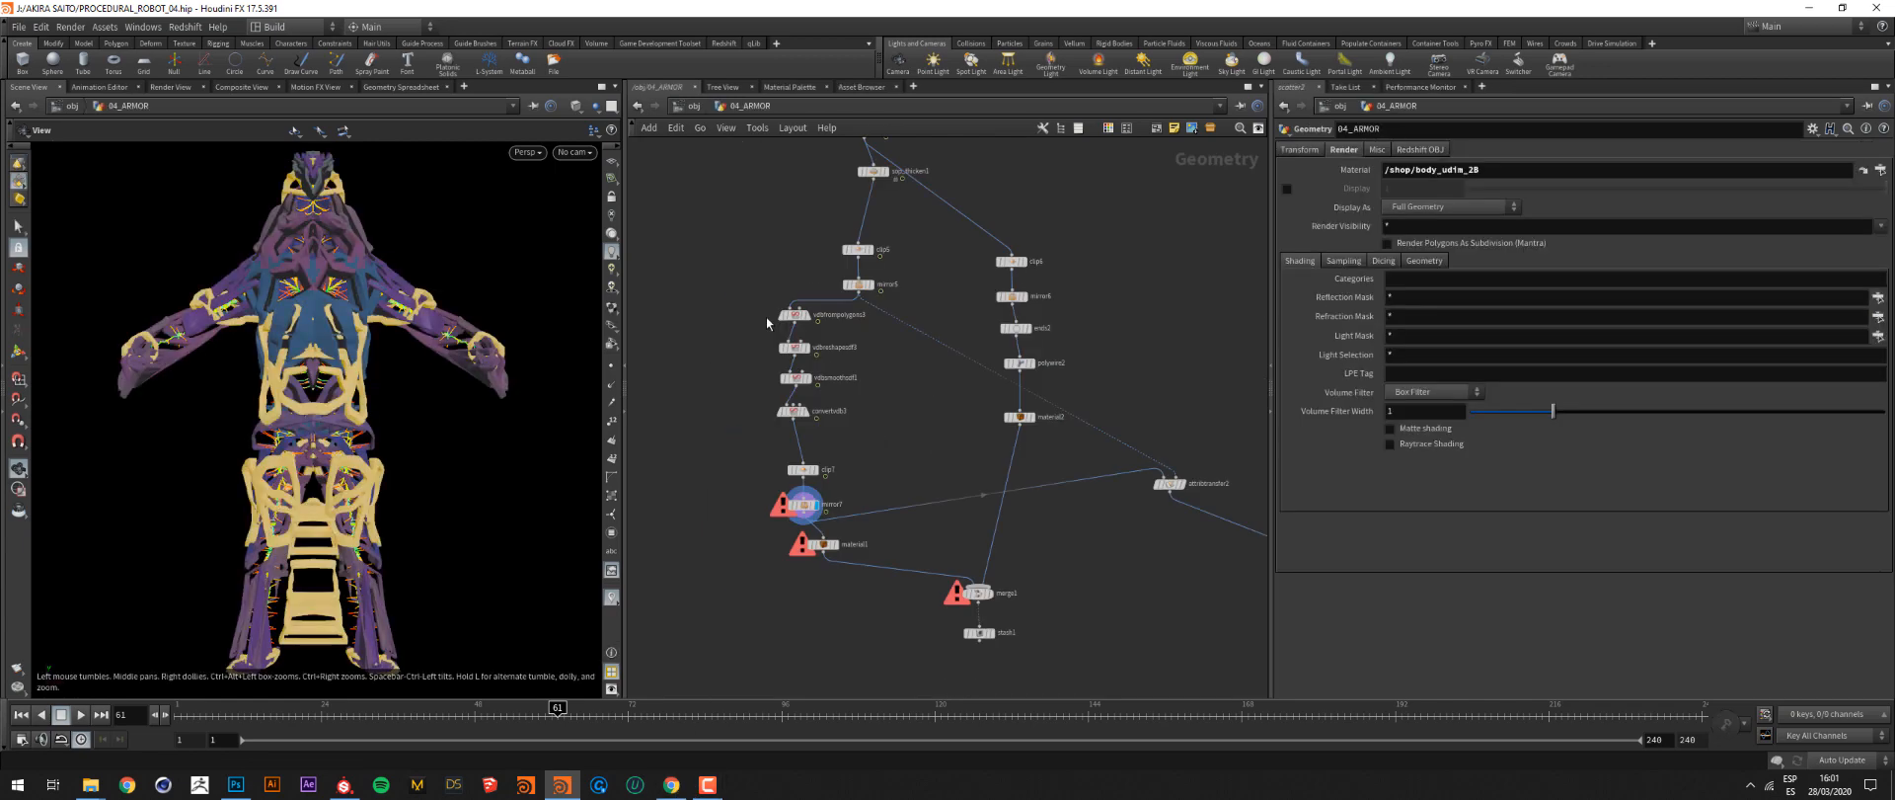
pyautogui.moveTo(869, 412); pyautogui.dragTo(746, 232, button='middle')
pyautogui.scroll(-1, 746, 232)
pyautogui.moveTo(1211, 554); pyautogui.dragTo(1086, 411, button='middle')
pyautogui.click(574, 152)
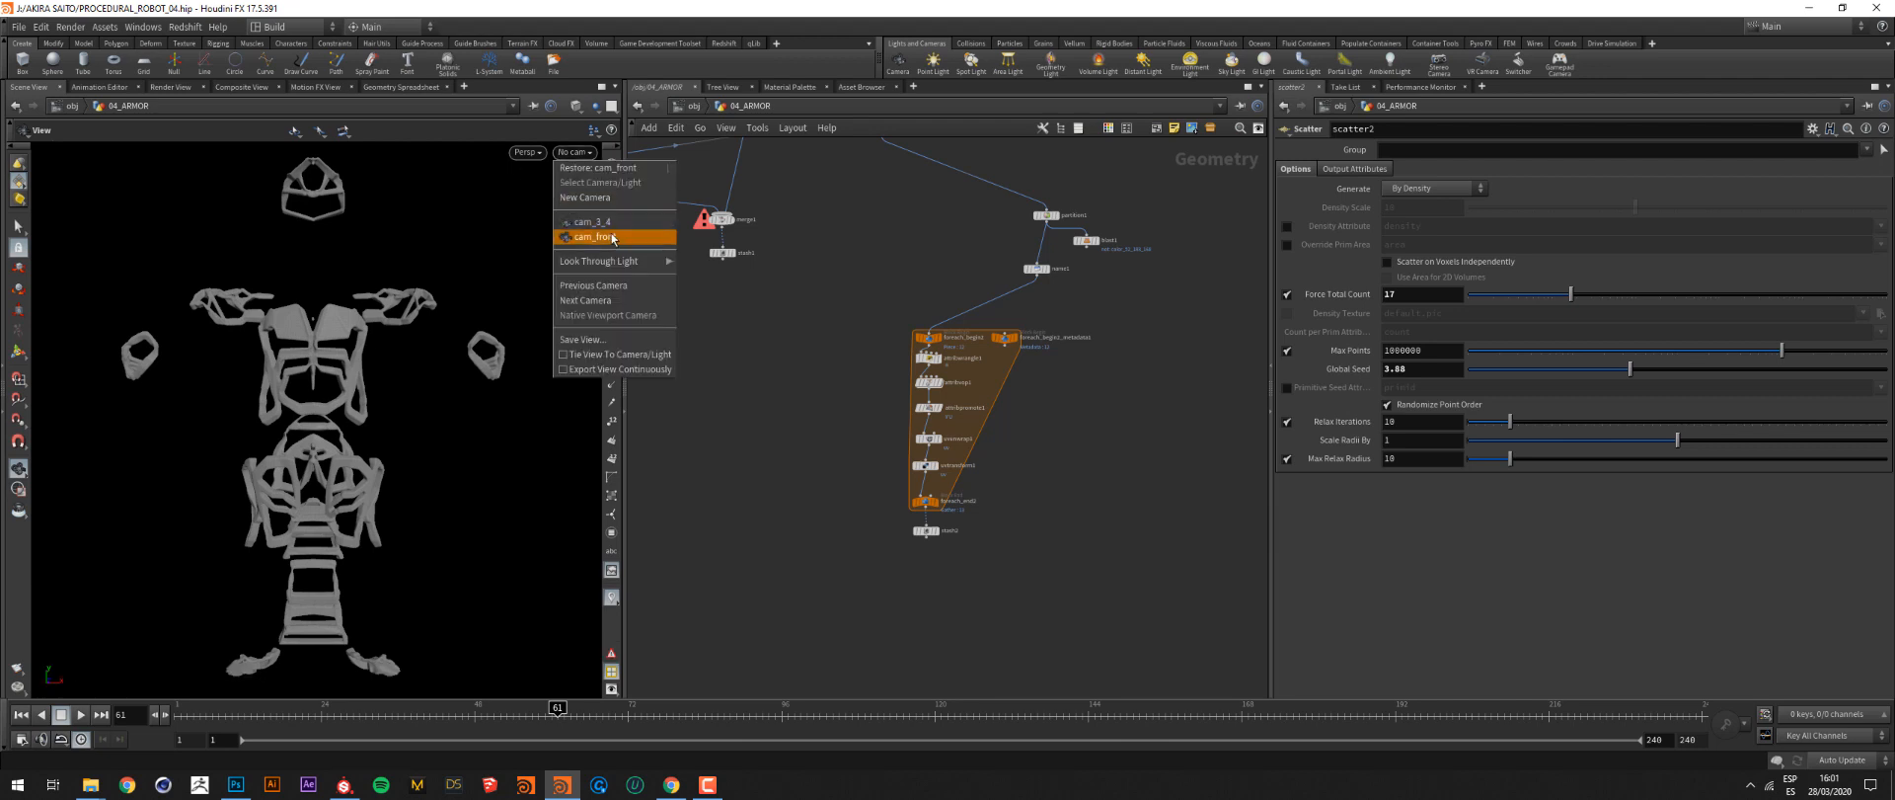
pyautogui.click(612, 237)
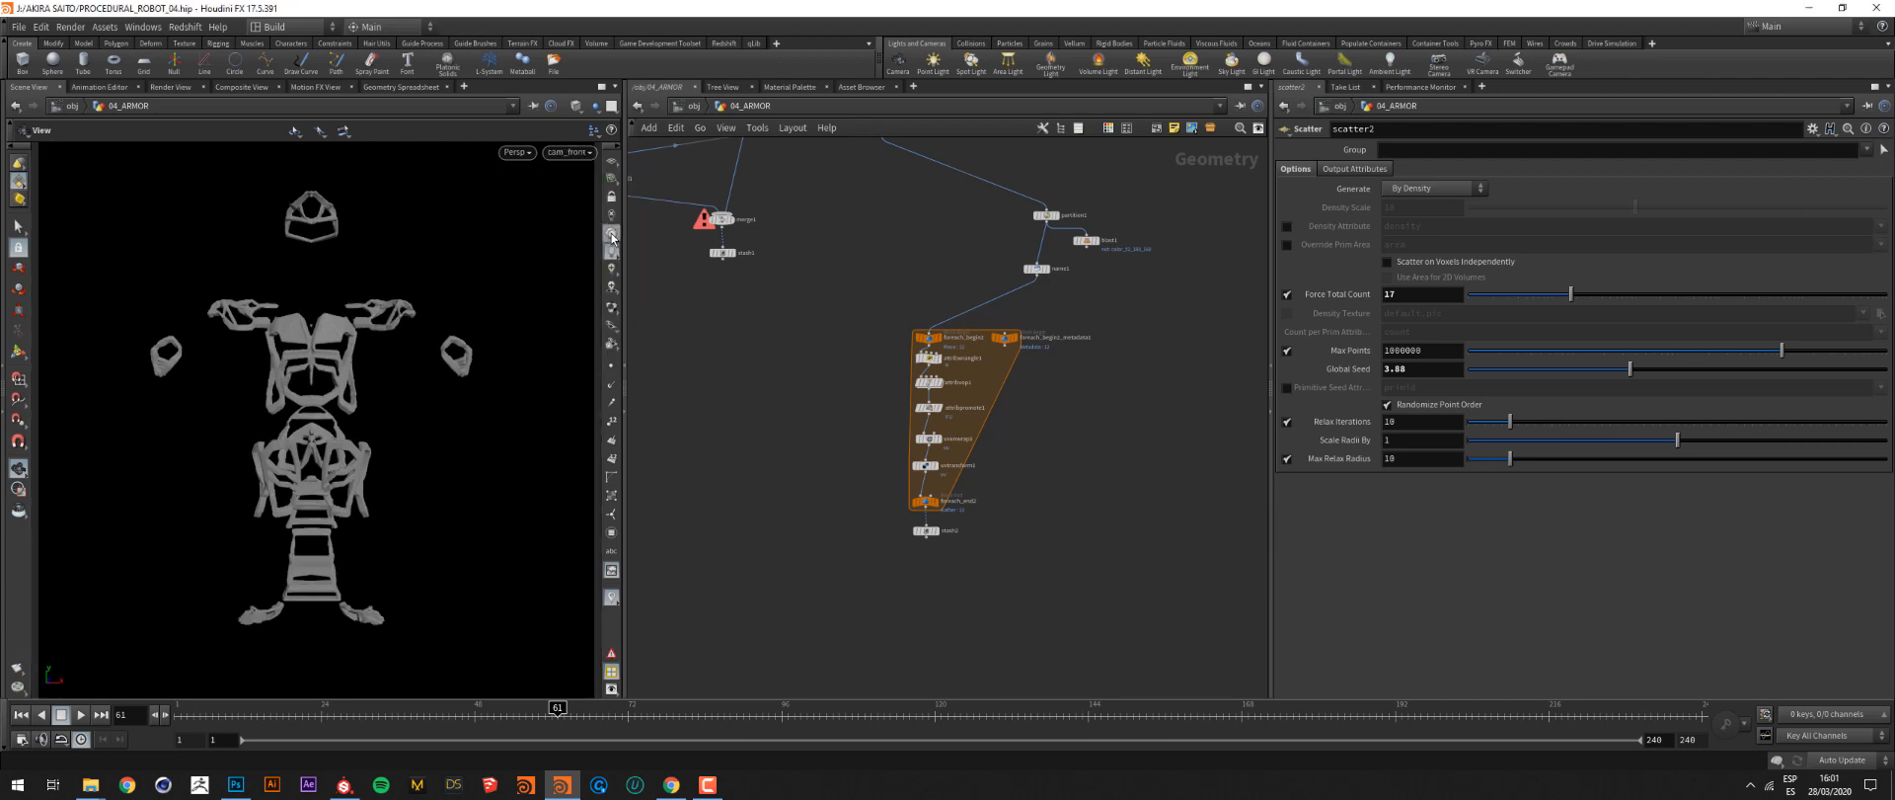
# Display the partition1 node that splits the armor into pieces, and the foreach_end2 node closing the UV loop
pyautogui.scroll(4, 1086, 405)
pyautogui.moveTo(975, 267)
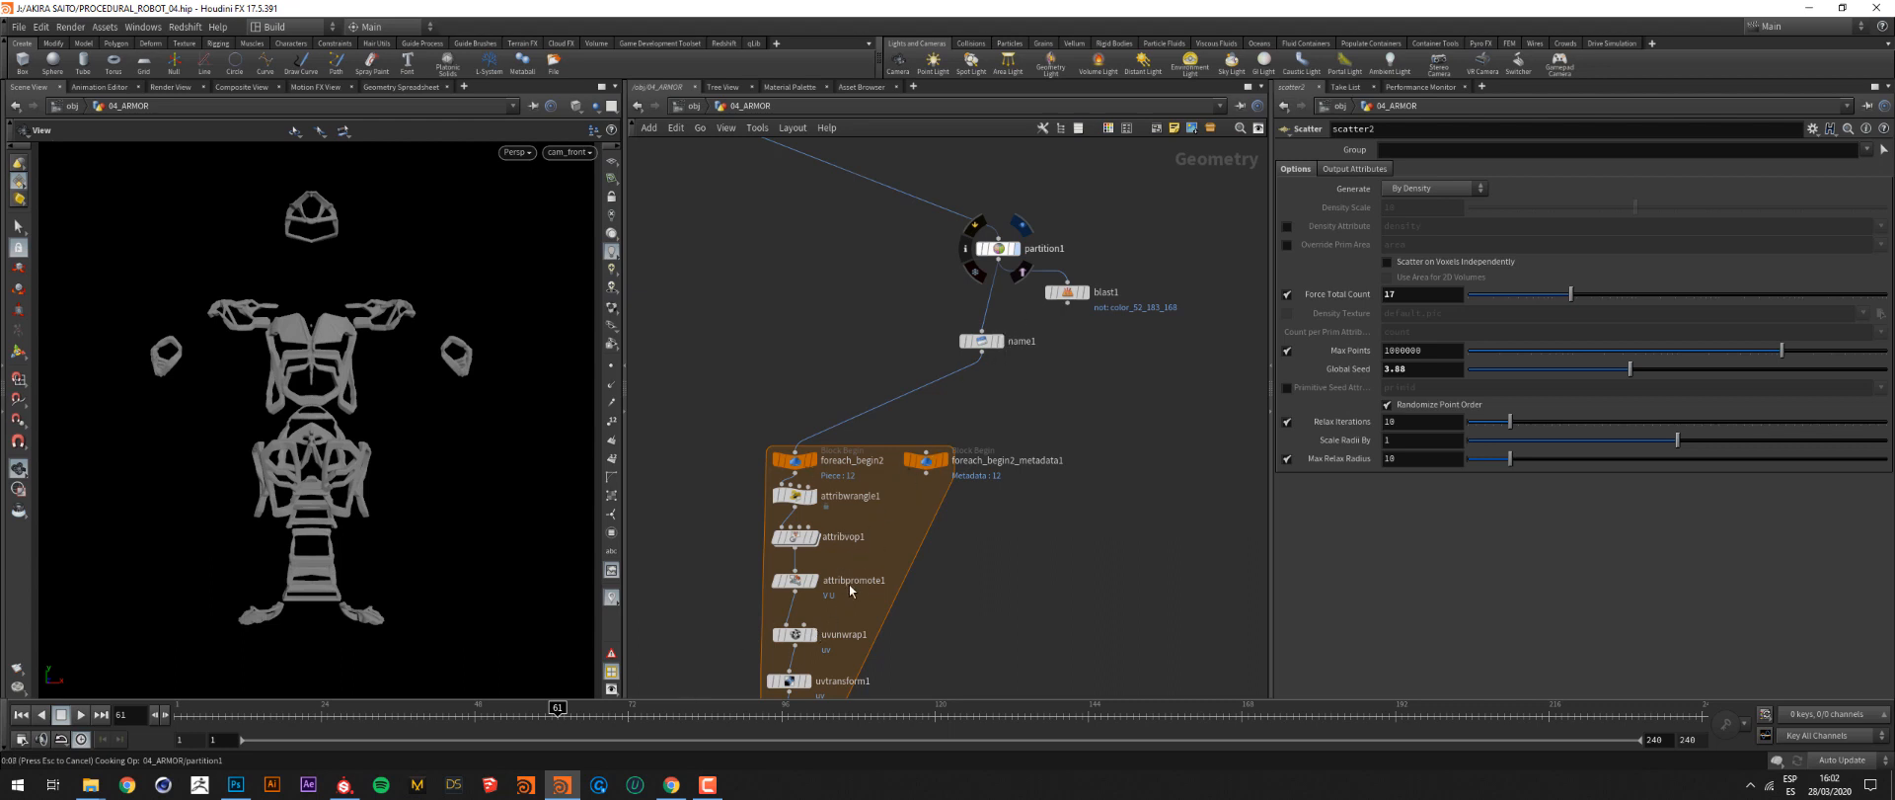
pyautogui.moveTo(1015, 591); pyautogui.dragTo(1080, 355, button='middle')
pyautogui.scroll(-3, 928, 525)
pyautogui.moveTo(950, 517); pyautogui.dragTo(922, 575, button='middle')
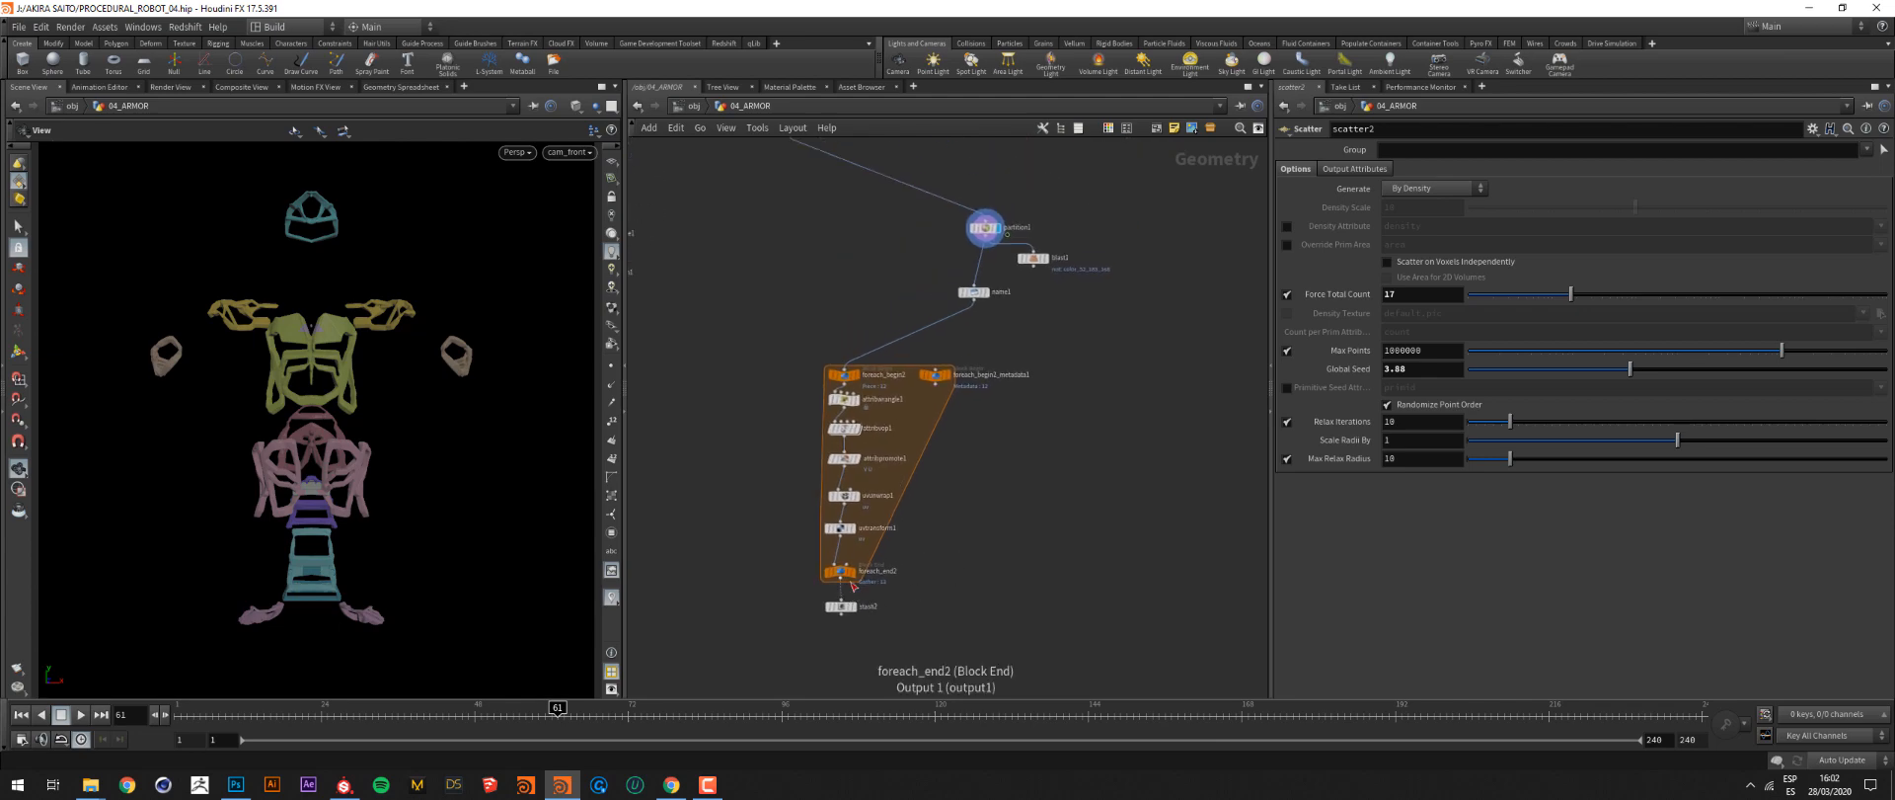
pyautogui.moveTo(858, 581)
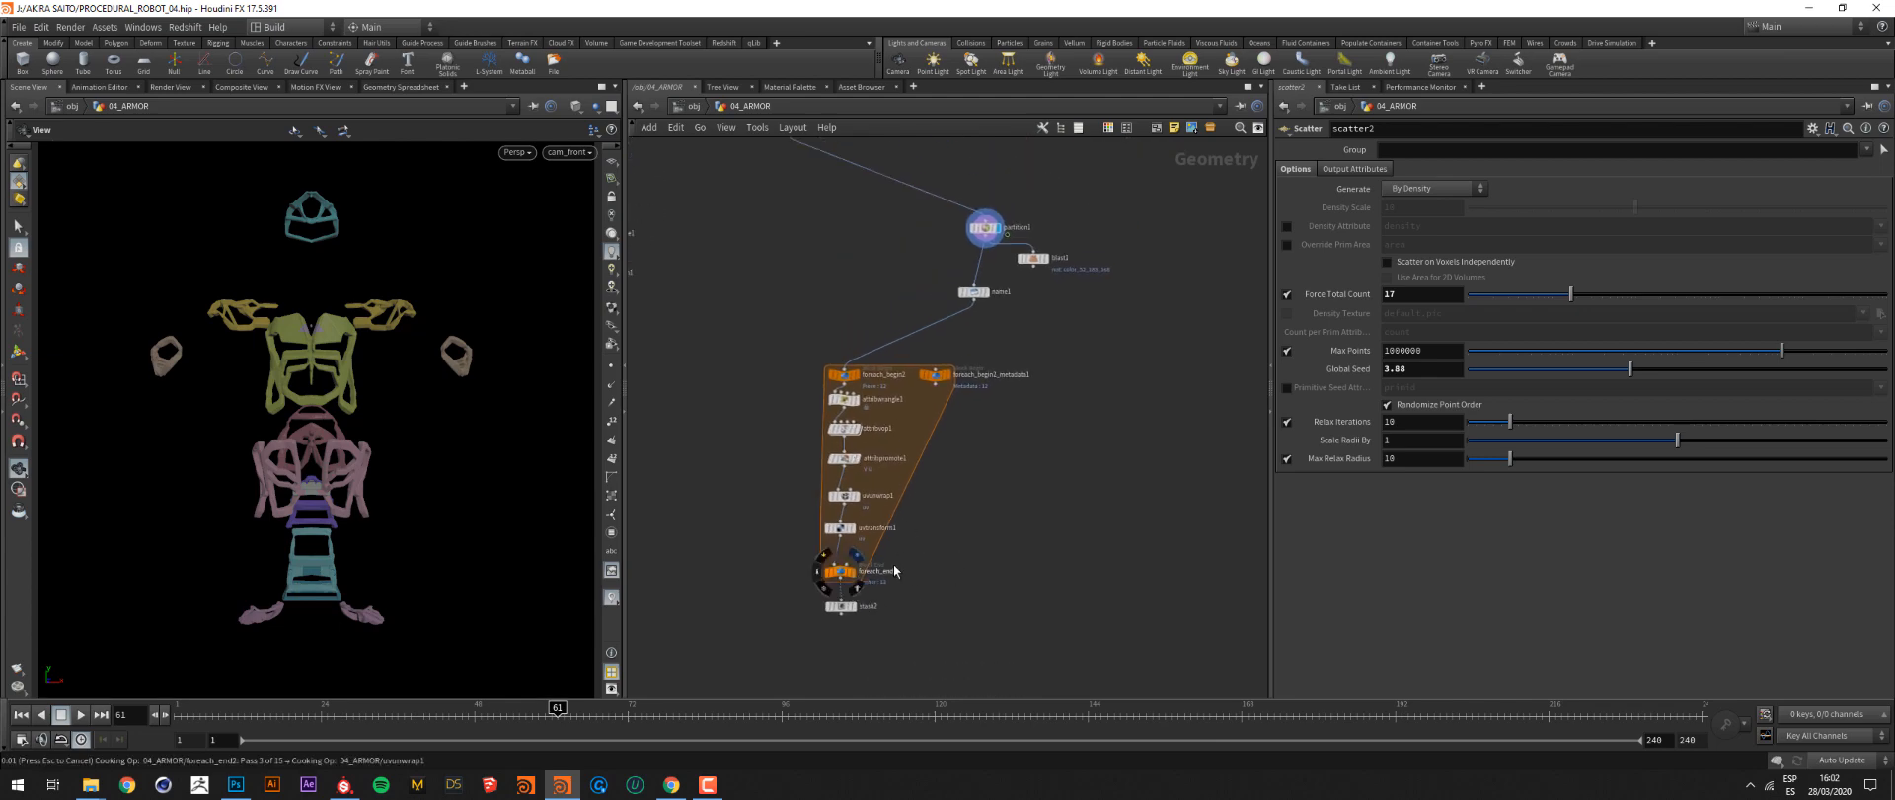
# Switch to Chrome, view the YouTube video "SideFX Houdini Tutorial - UVing Millions of Polygons in 5min !!" and return to Houdini
pyautogui.click(671, 784)
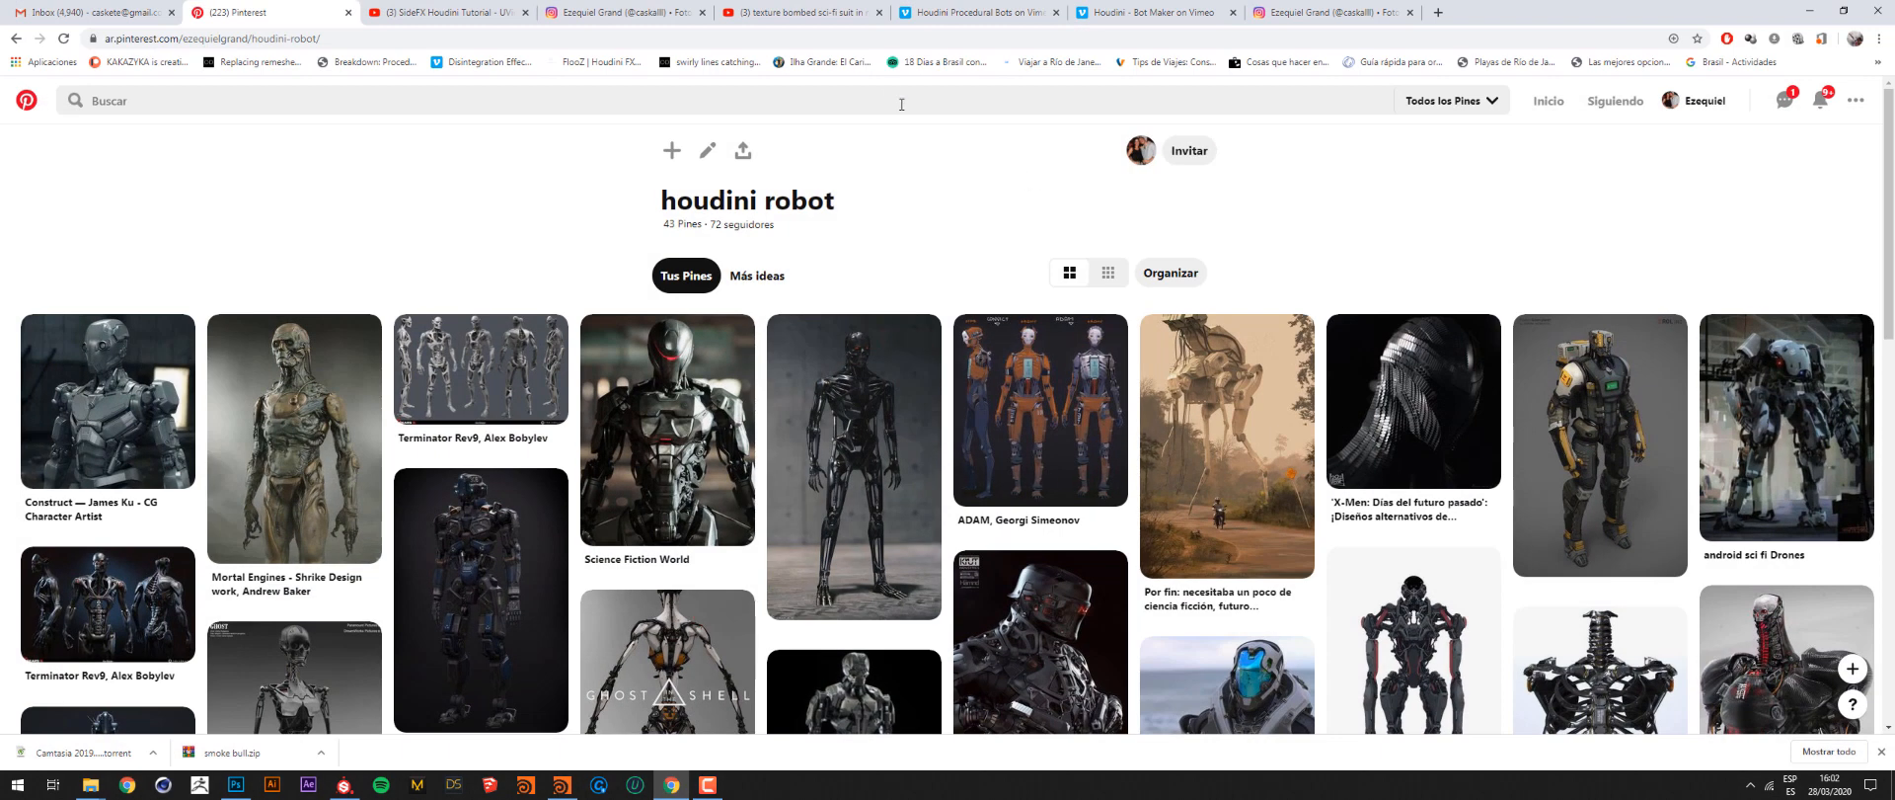
pyautogui.click(447, 12)
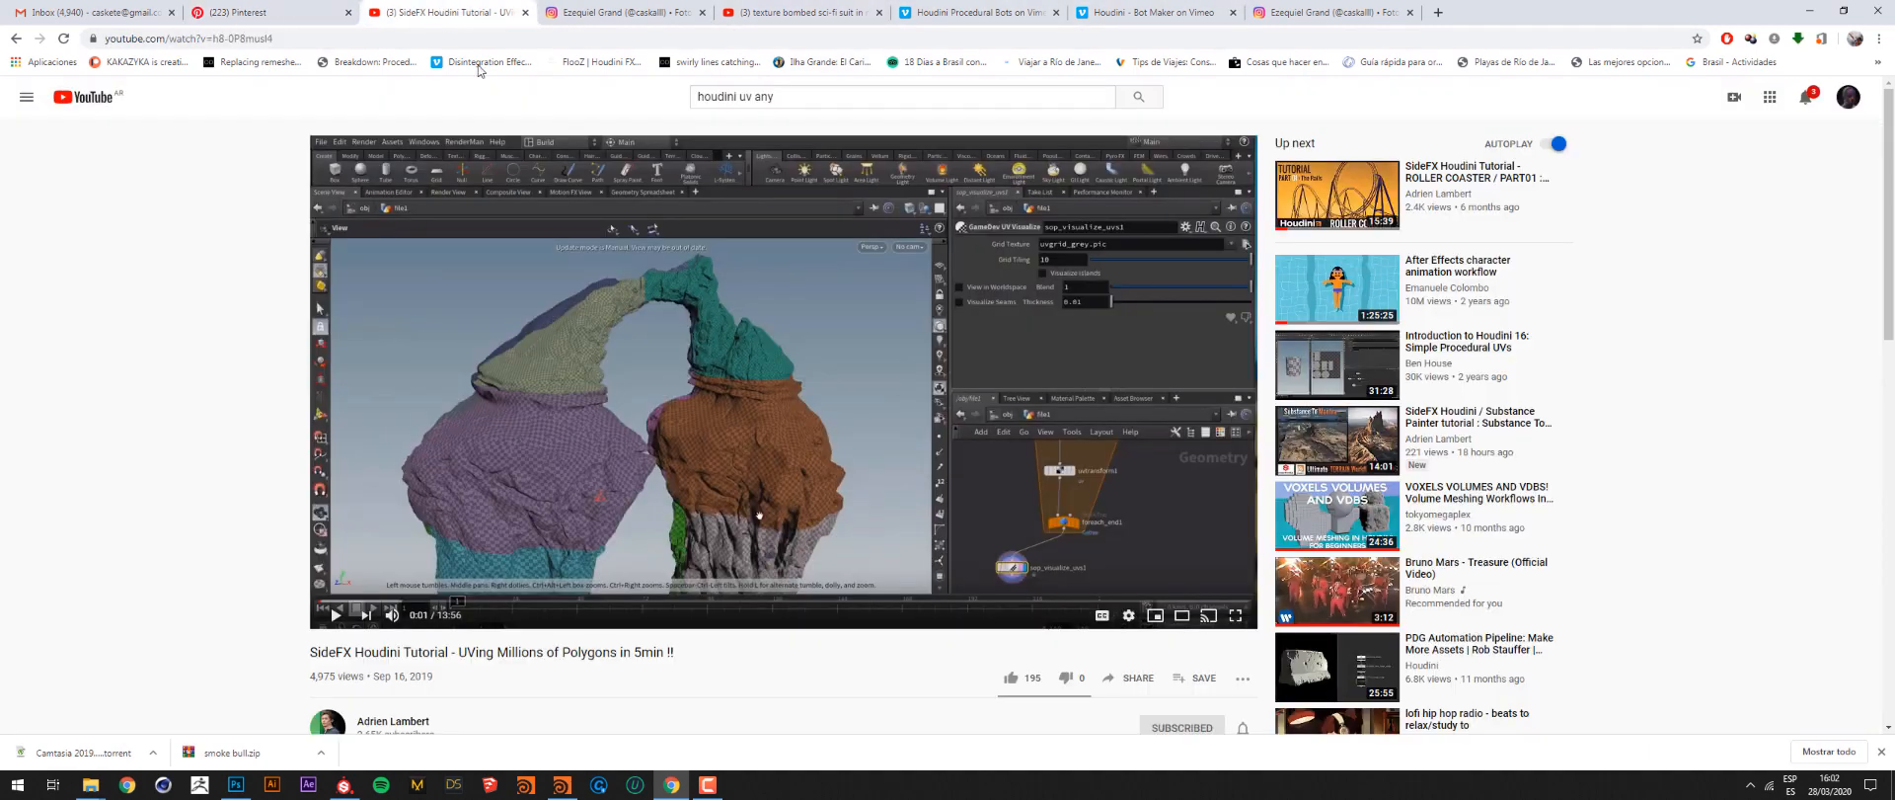
pyautogui.scroll(-1, 415, 683)
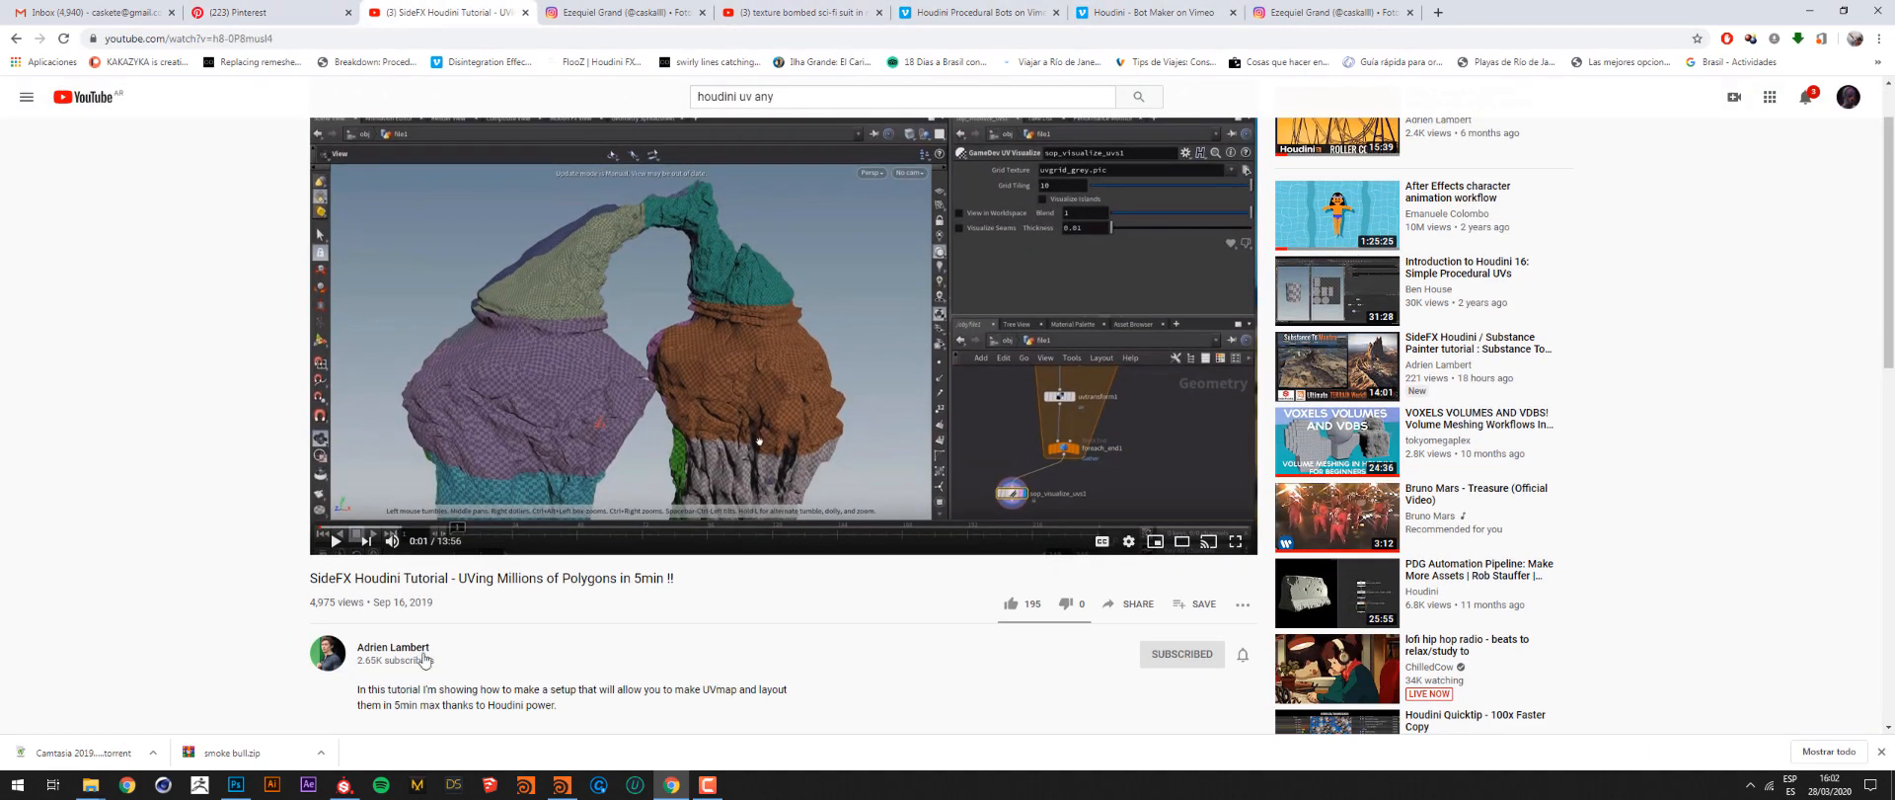
pyautogui.scroll(1, 501, 642)
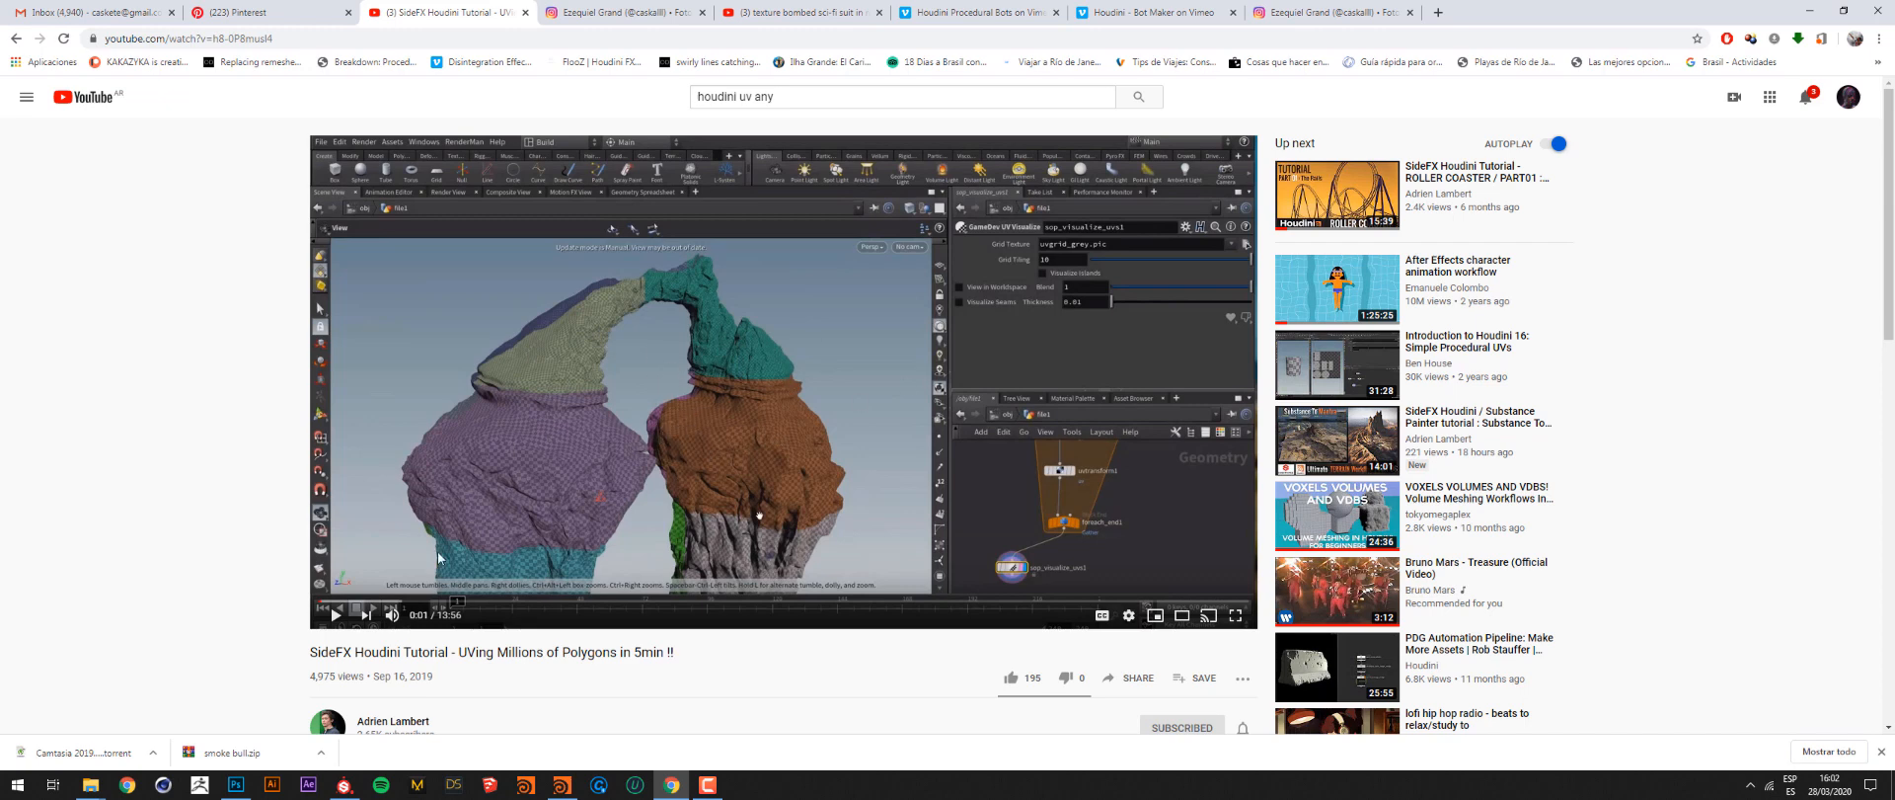
pyautogui.moveTo(312, 650); pyautogui.dragTo(657, 652)
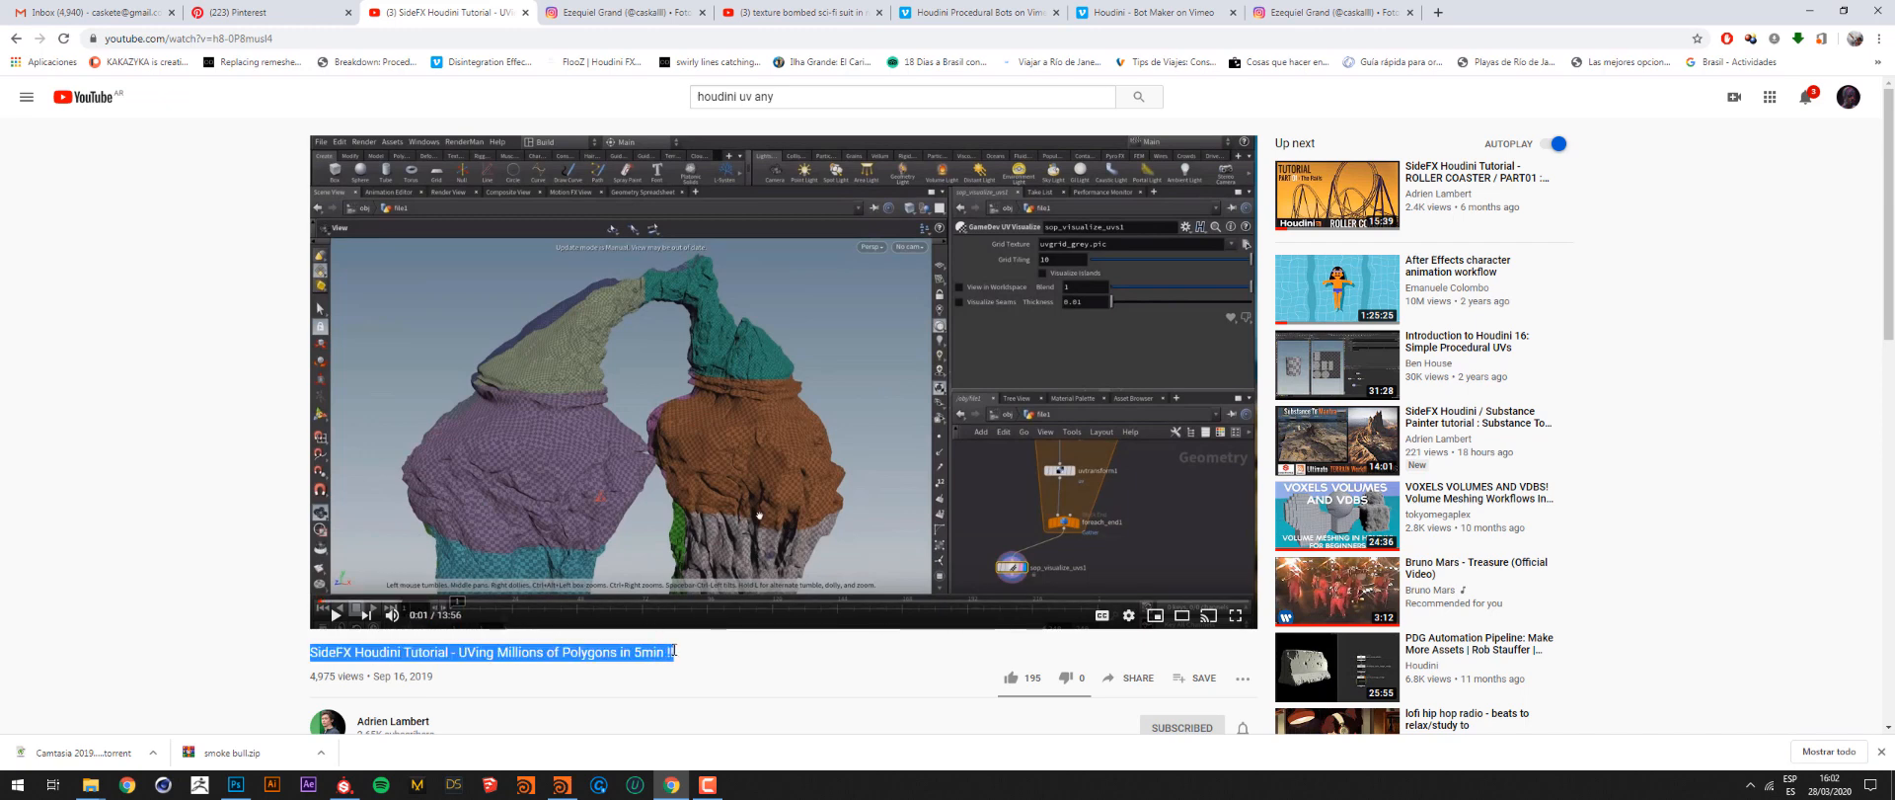
pyautogui.click(654, 654)
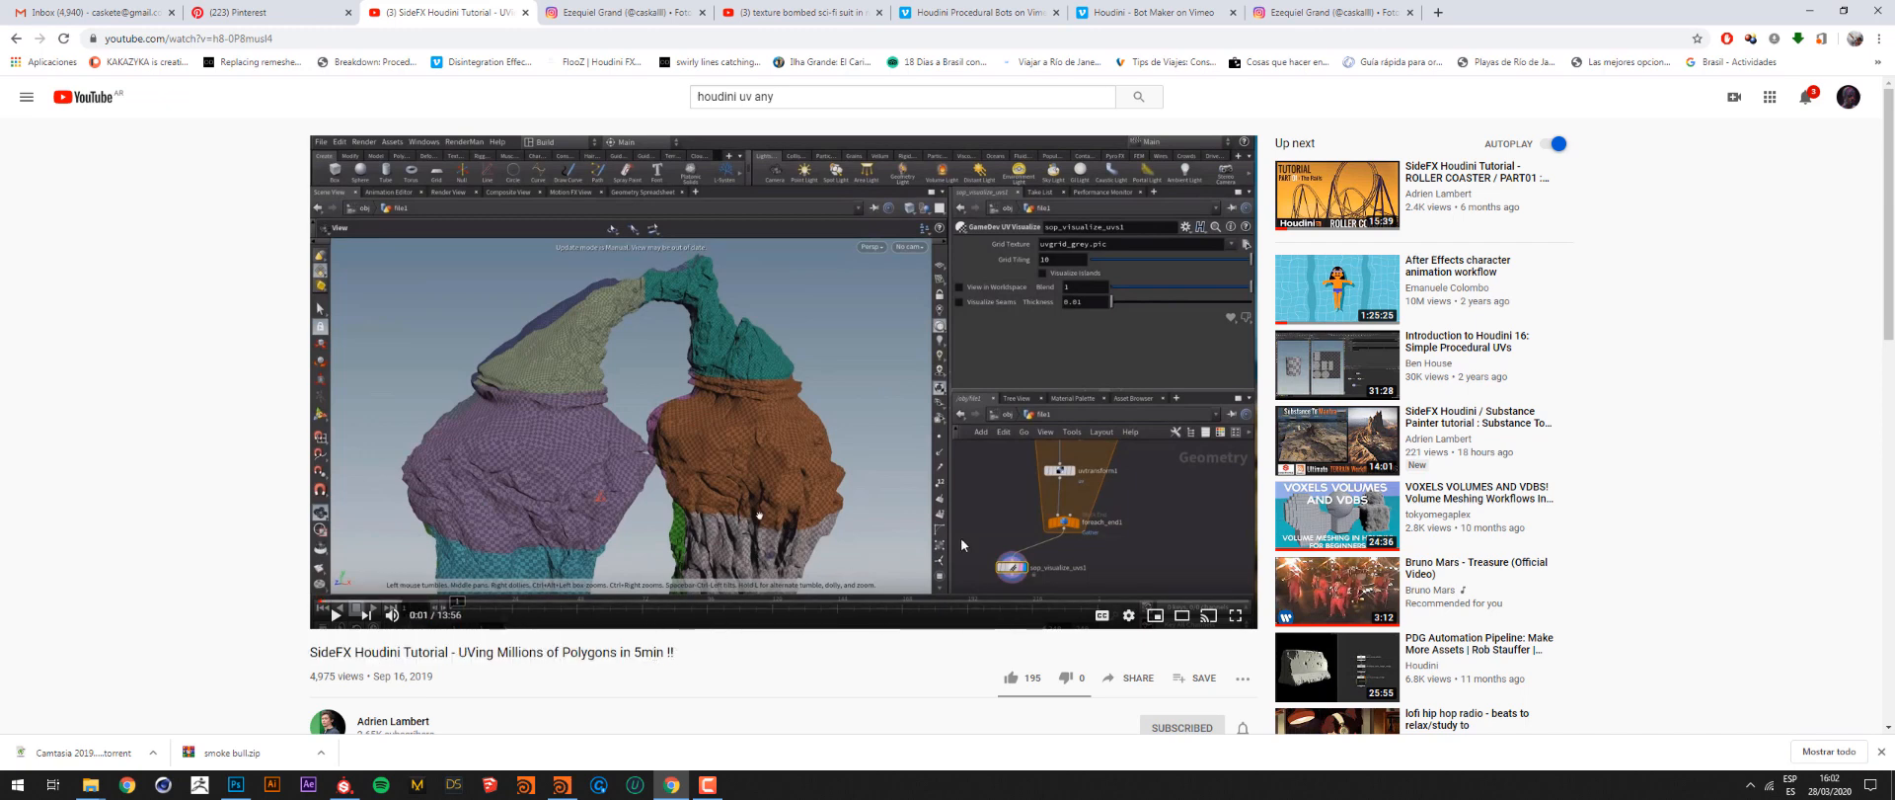
pyautogui.click(1813, 10)
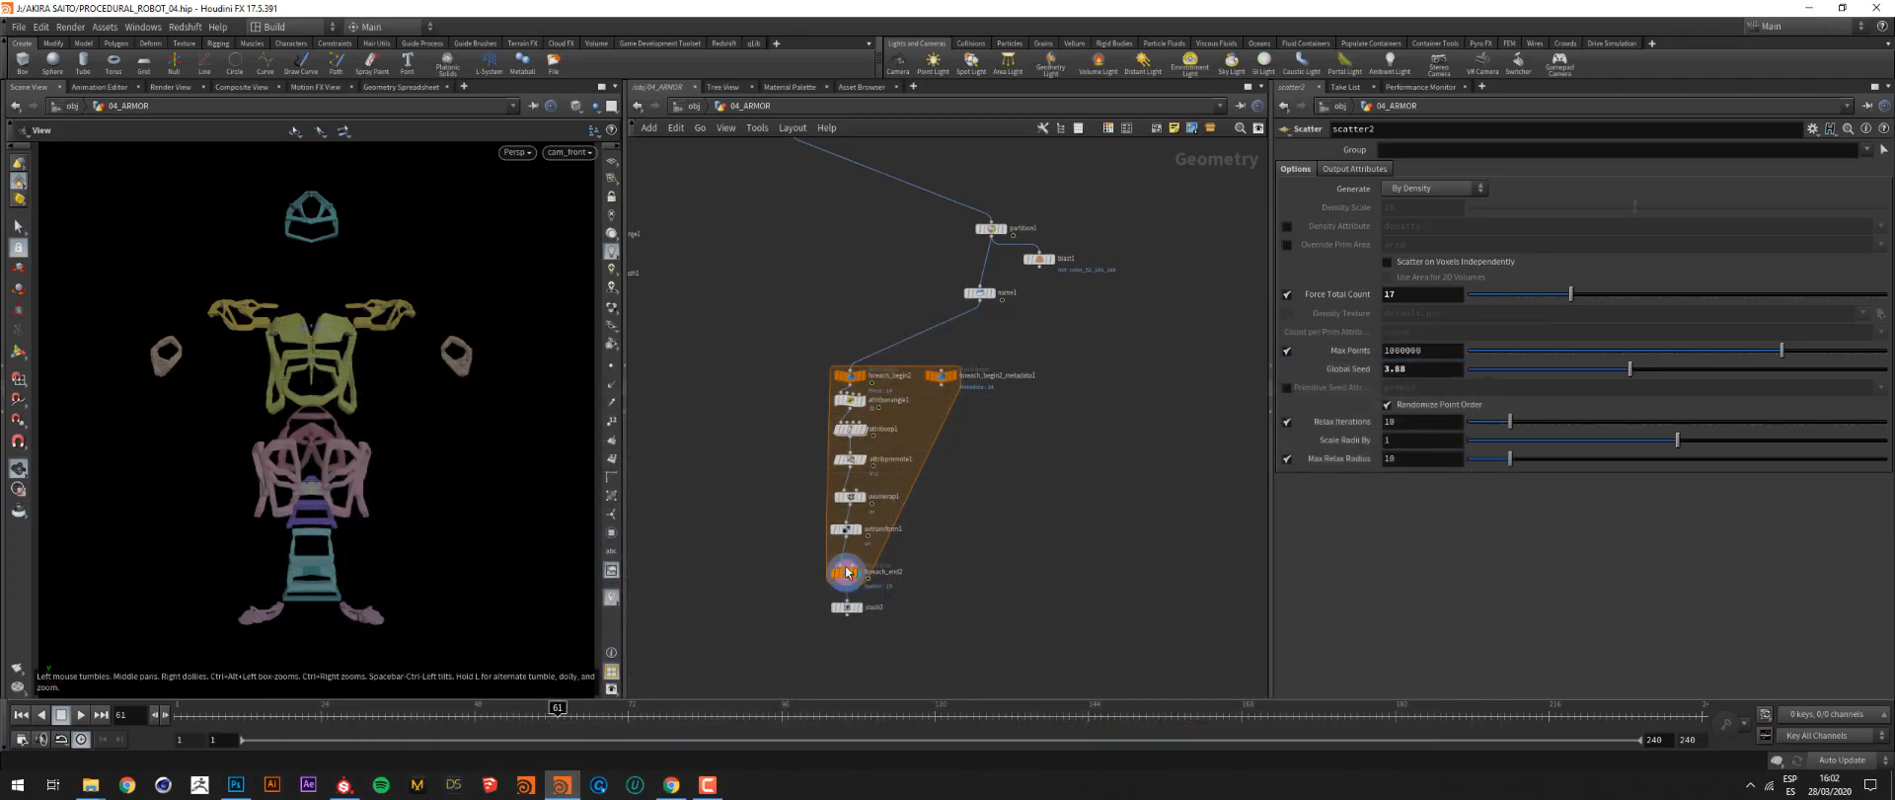
# Switch the viewport to the UV view and examine the armor pieces' UV layout across its tiles
pyautogui.click(516, 152)
pyautogui.moveTo(533, 183)
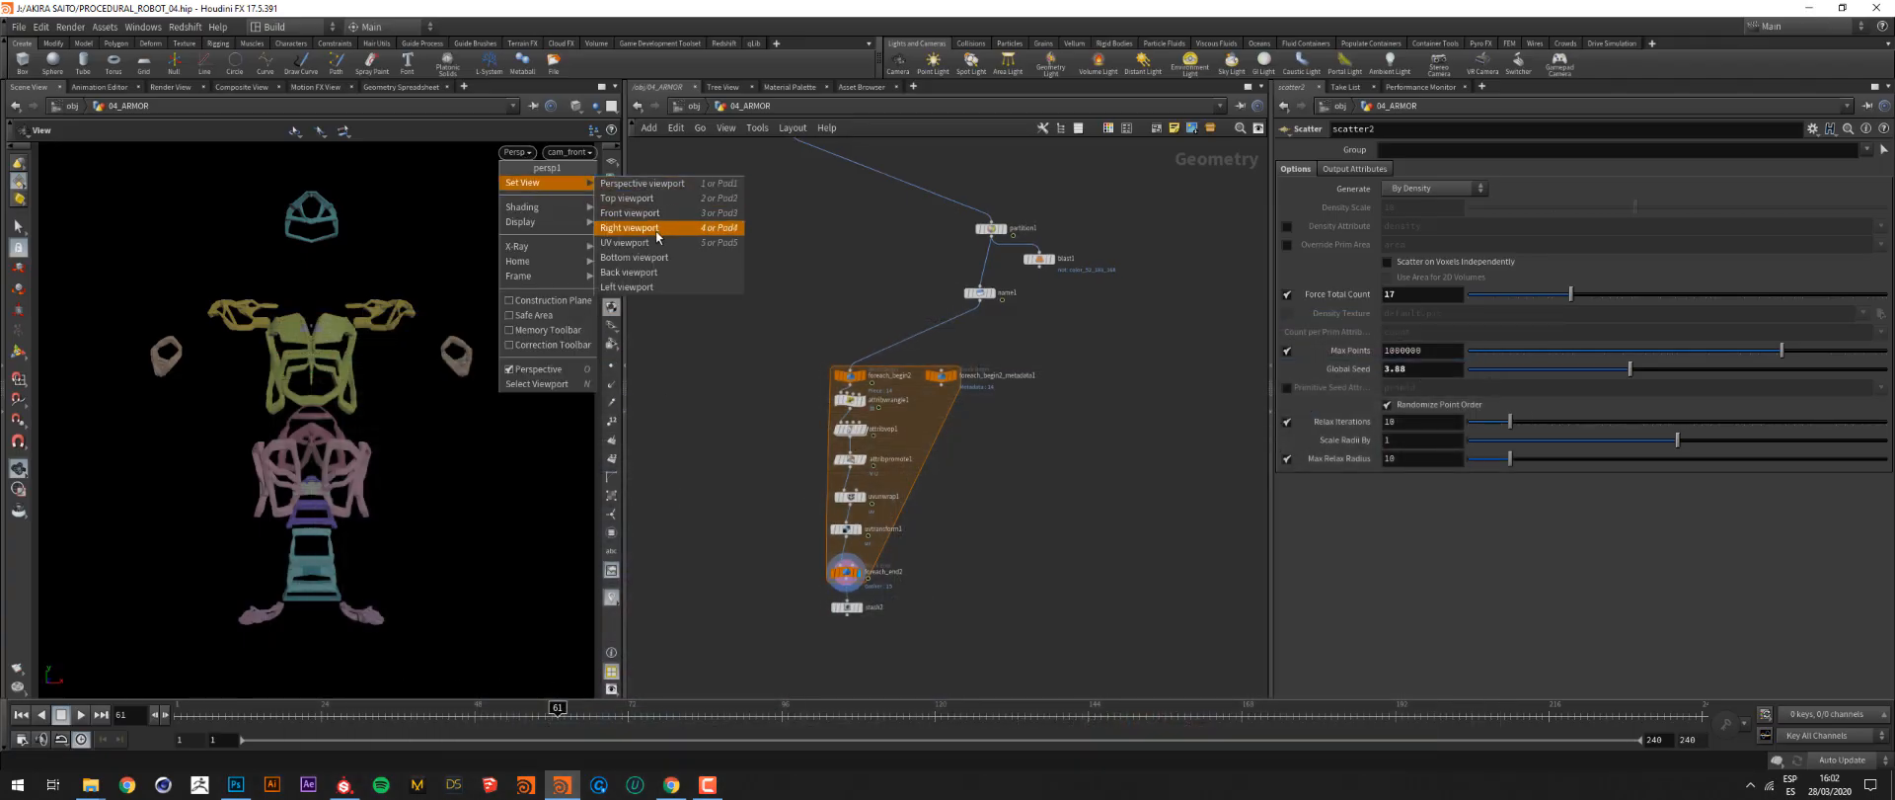
pyautogui.click(637, 246)
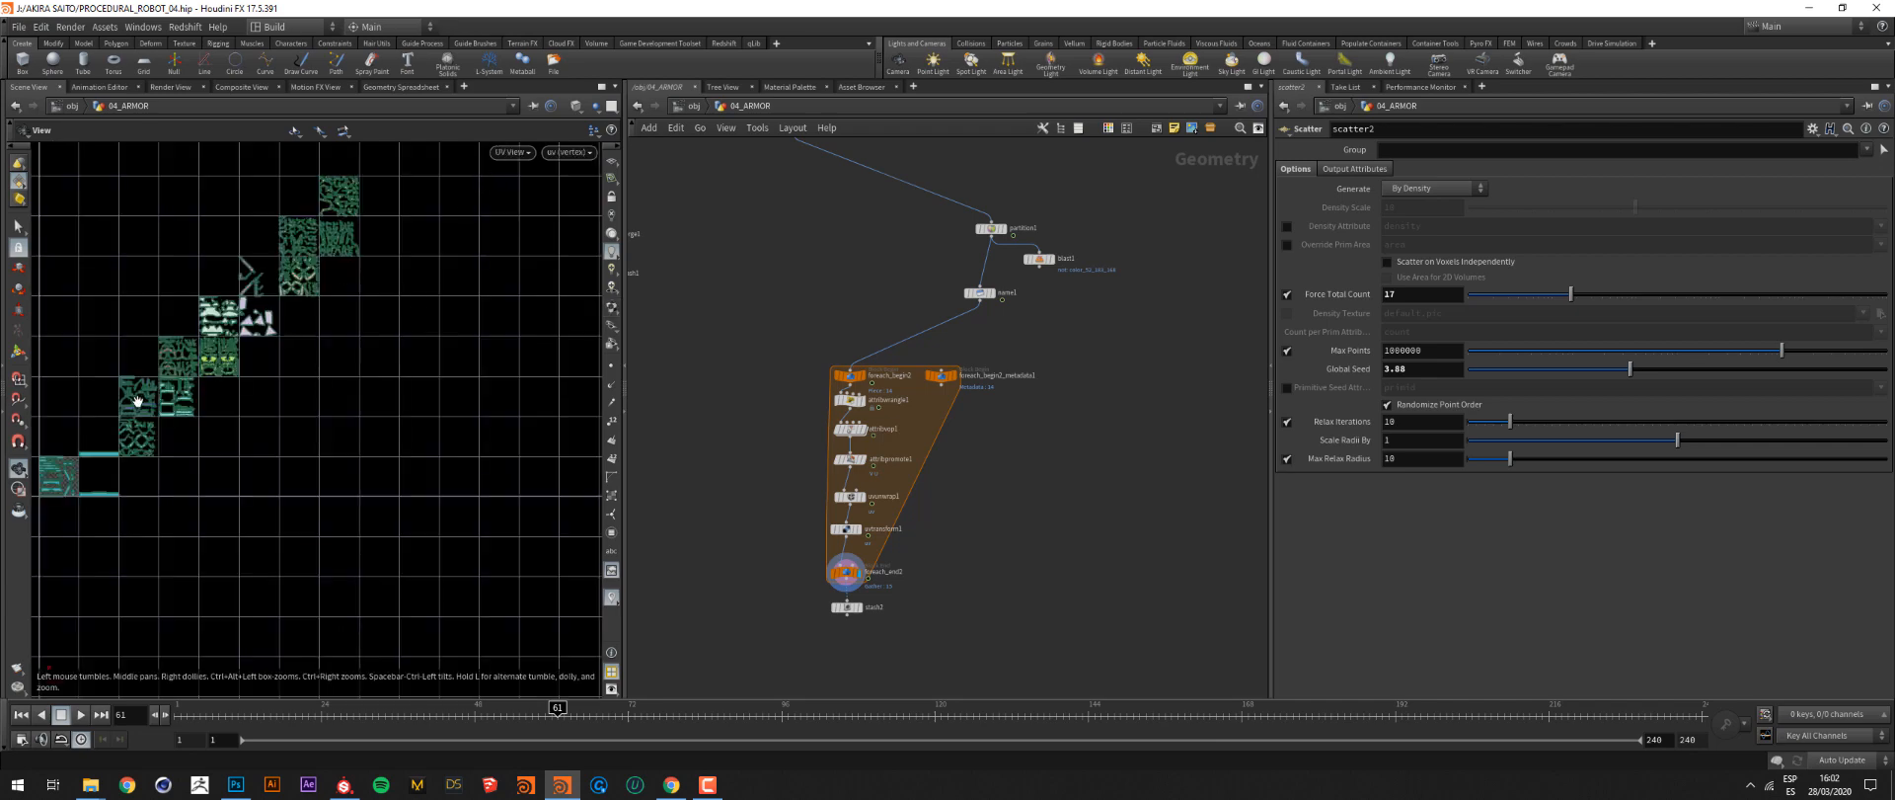
pyautogui.scroll(6, 574, 435)
pyautogui.scroll(3, 575, 435)
pyautogui.moveTo(487, 398); pyautogui.dragTo(275, 600, button='middle')
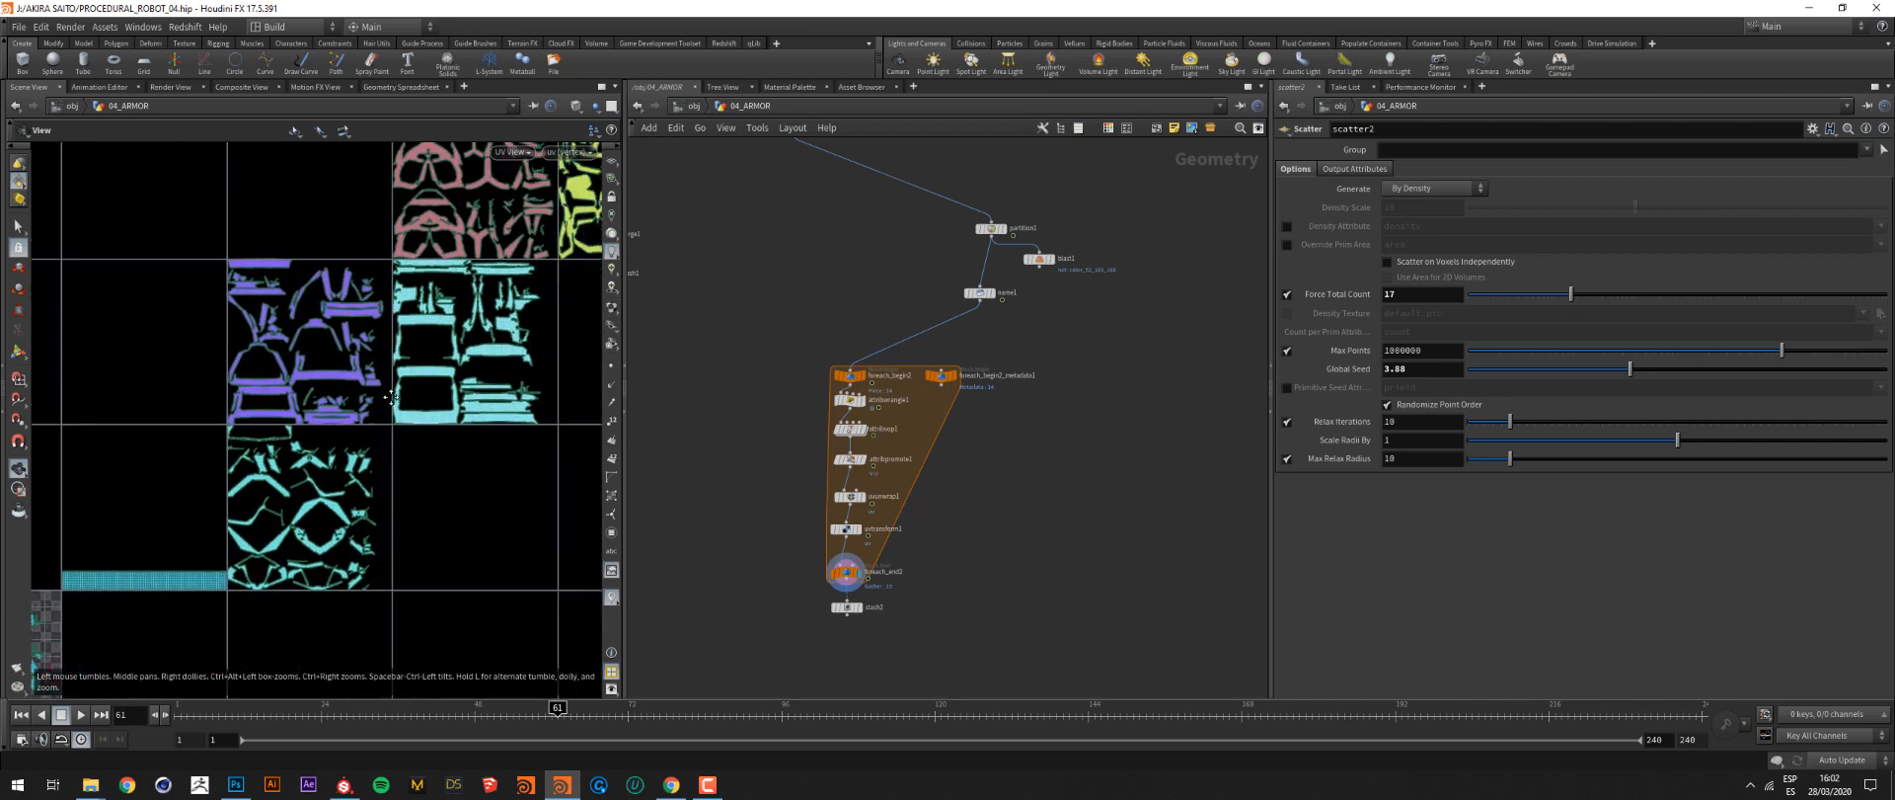
pyautogui.moveTo(513, 237); pyautogui.dragTo(344, 379, button='middle')
# Switch the viewport from the UV view back to the Perspective view
pyautogui.click(513, 152)
pyautogui.moveTo(541, 184)
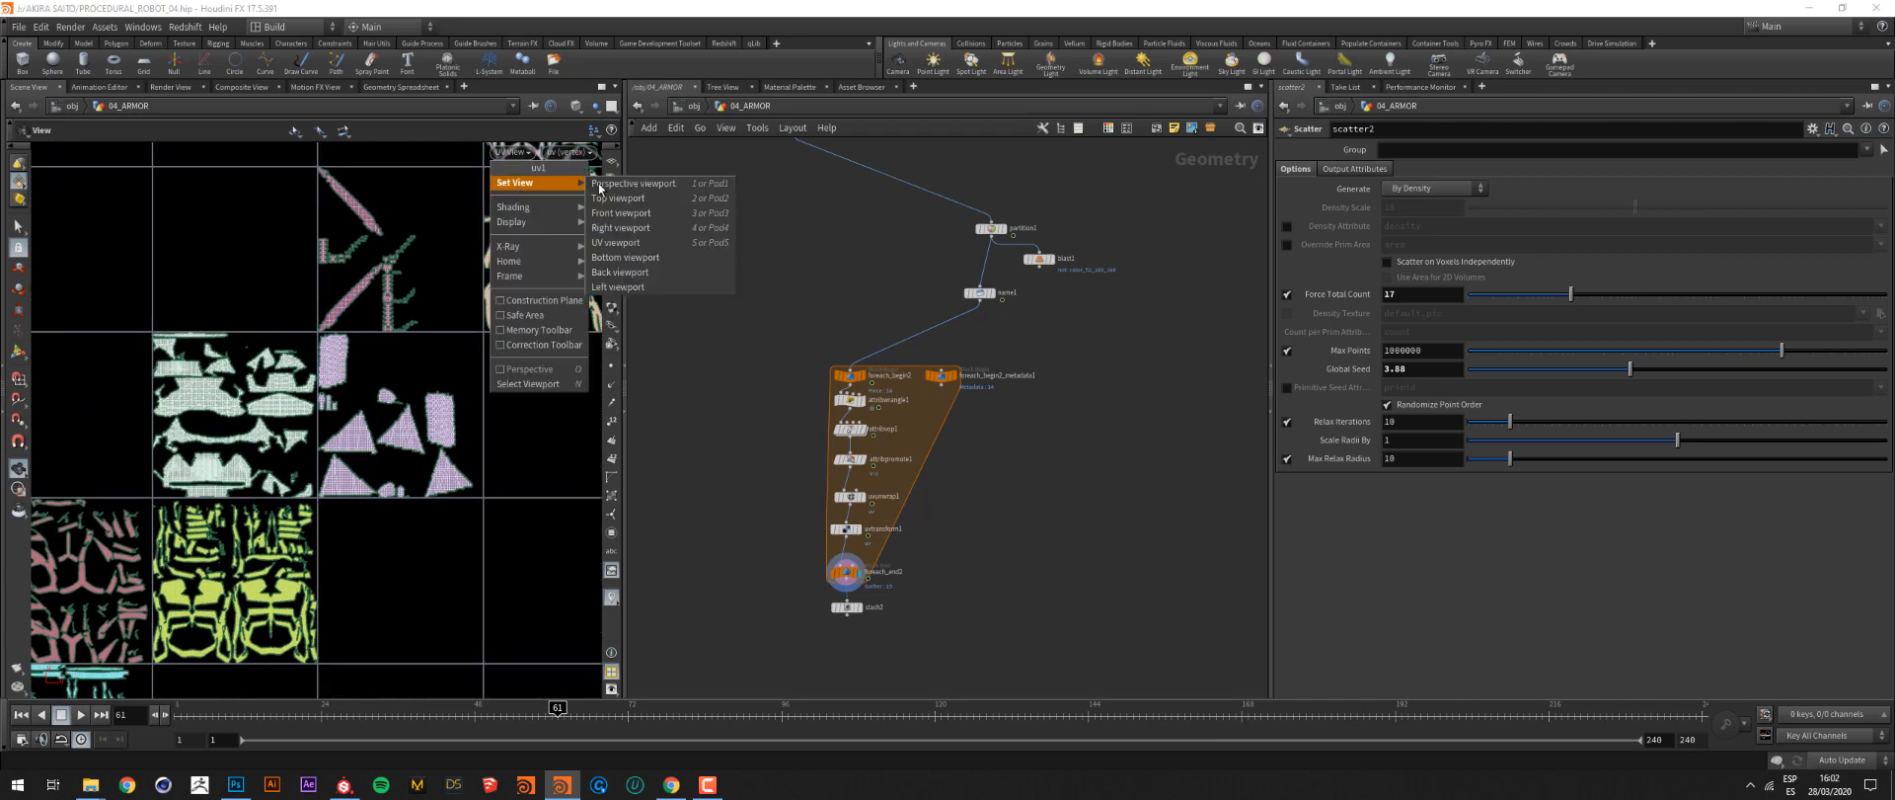
pyautogui.click(632, 184)
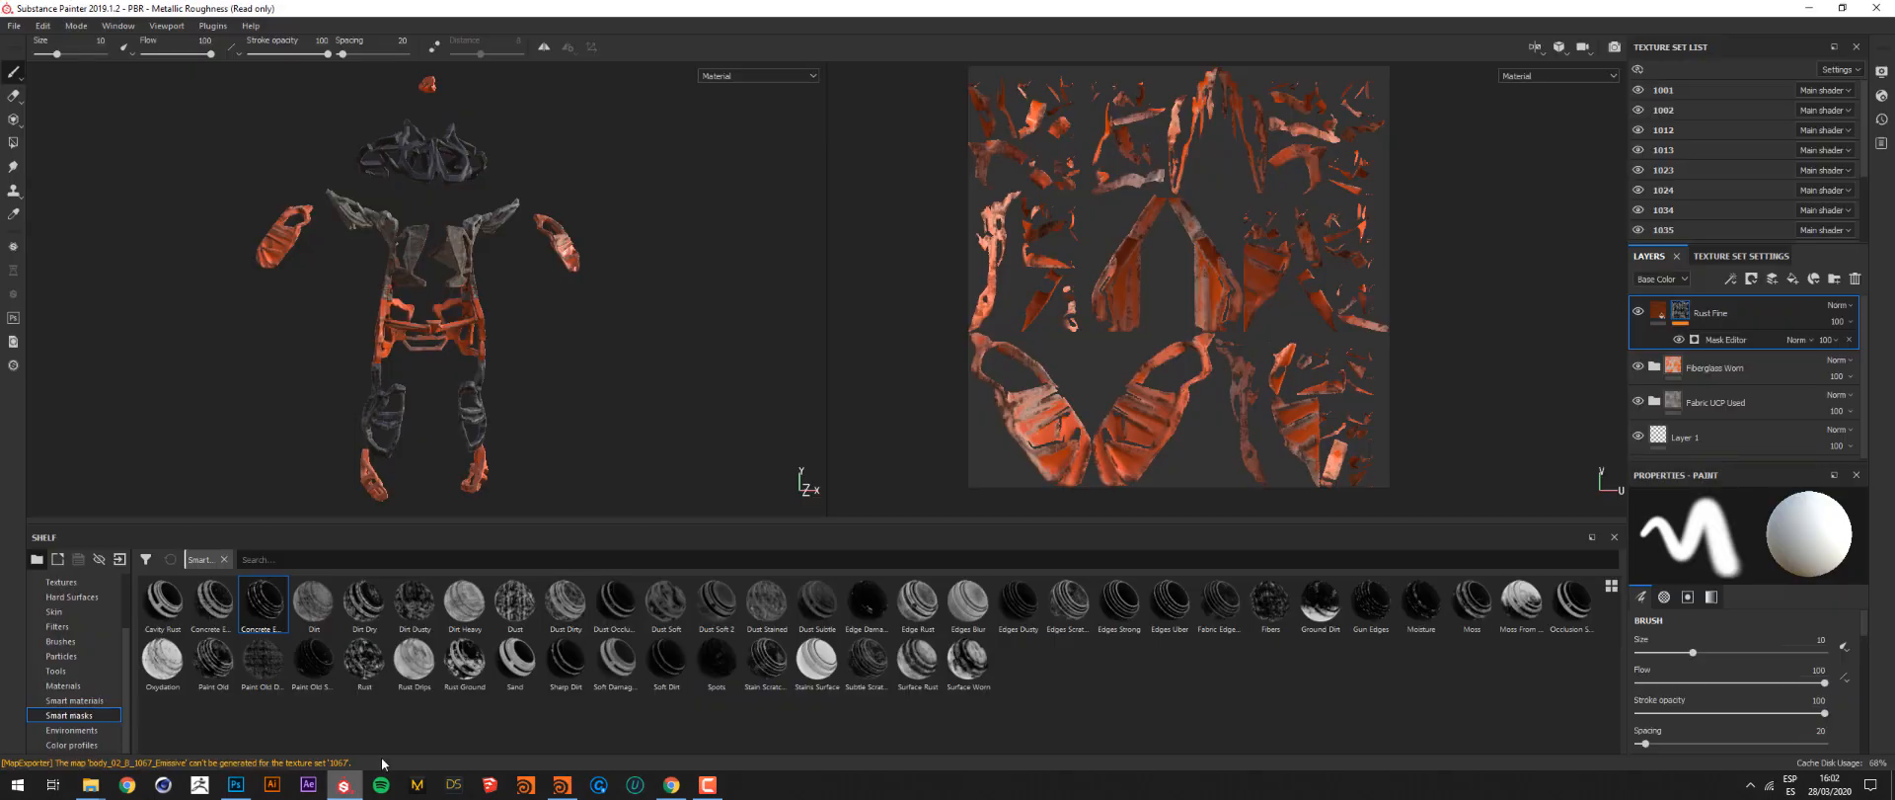
# Switch to Substance Painter and examine the textured armor from several angles while rotating the environment lighting
pyautogui.click(344, 784)
pyautogui.keyDown('alt'); pyautogui.moveTo(582, 300); pyautogui.dragTo(593, 296); pyautogui.keyUp('alt')
pyautogui.keyDown('alt'); pyautogui.moveTo(592, 296); pyautogui.dragTo(681, 227, button='right'); pyautogui.keyUp('alt')
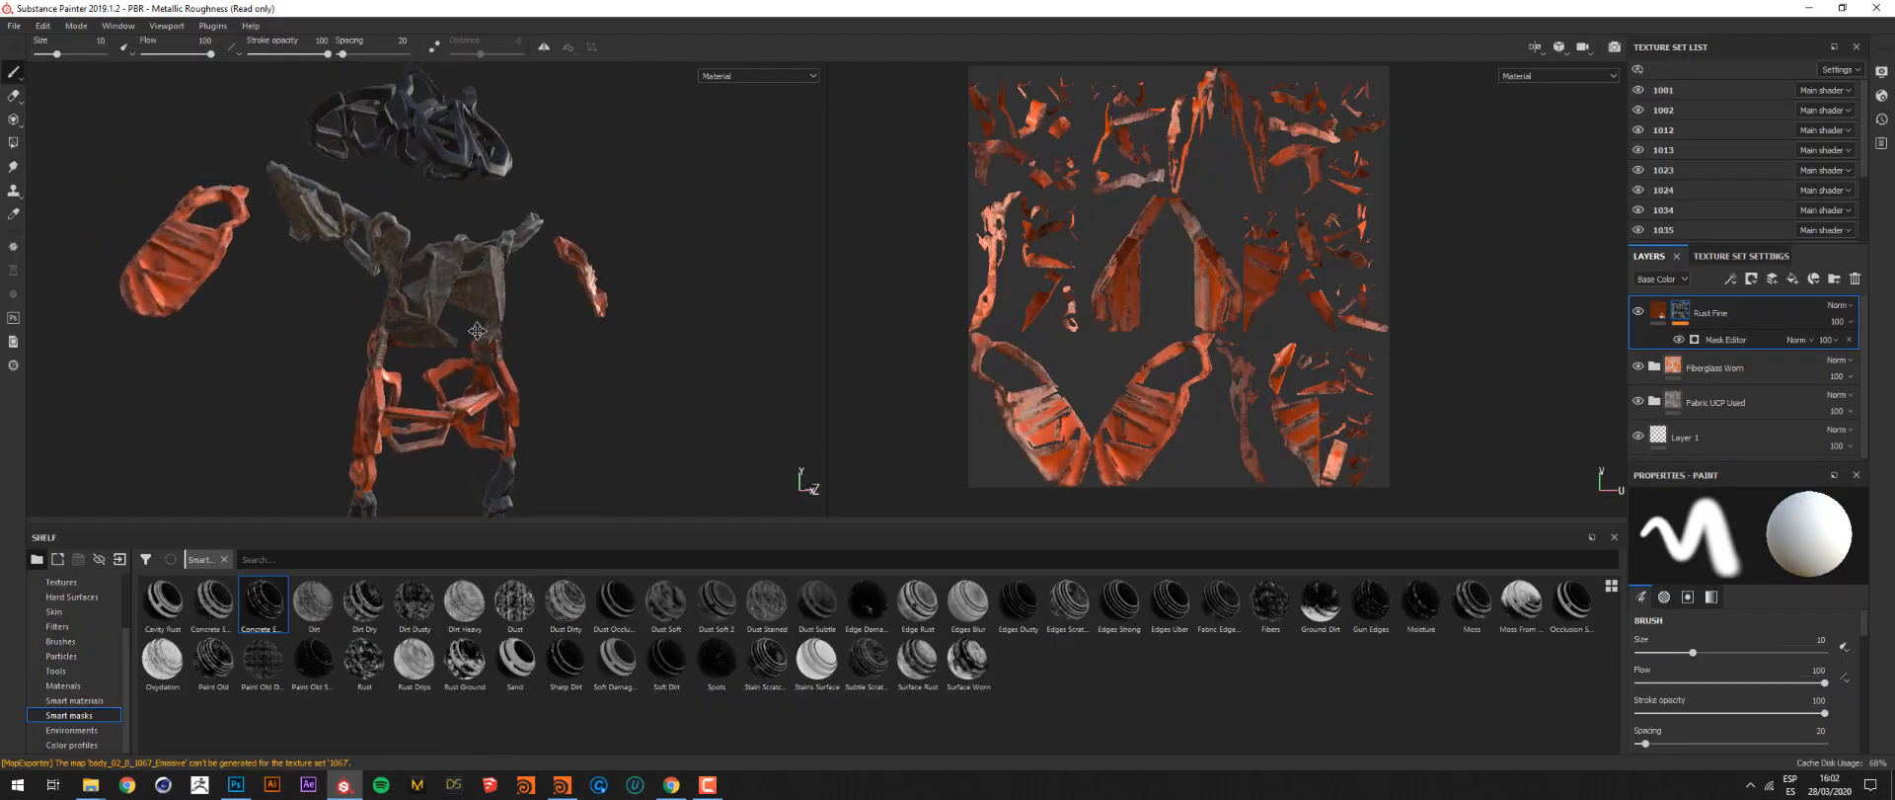
pyautogui.keyDown('alt'); pyautogui.moveTo(632, 187); pyautogui.dragTo(659, 377, button='middle'); pyautogui.keyUp('alt')
pyautogui.keyDown('shift'); pyautogui.moveTo(663, 246); pyautogui.dragTo(732, 254, button='right'); pyautogui.keyUp('shift')
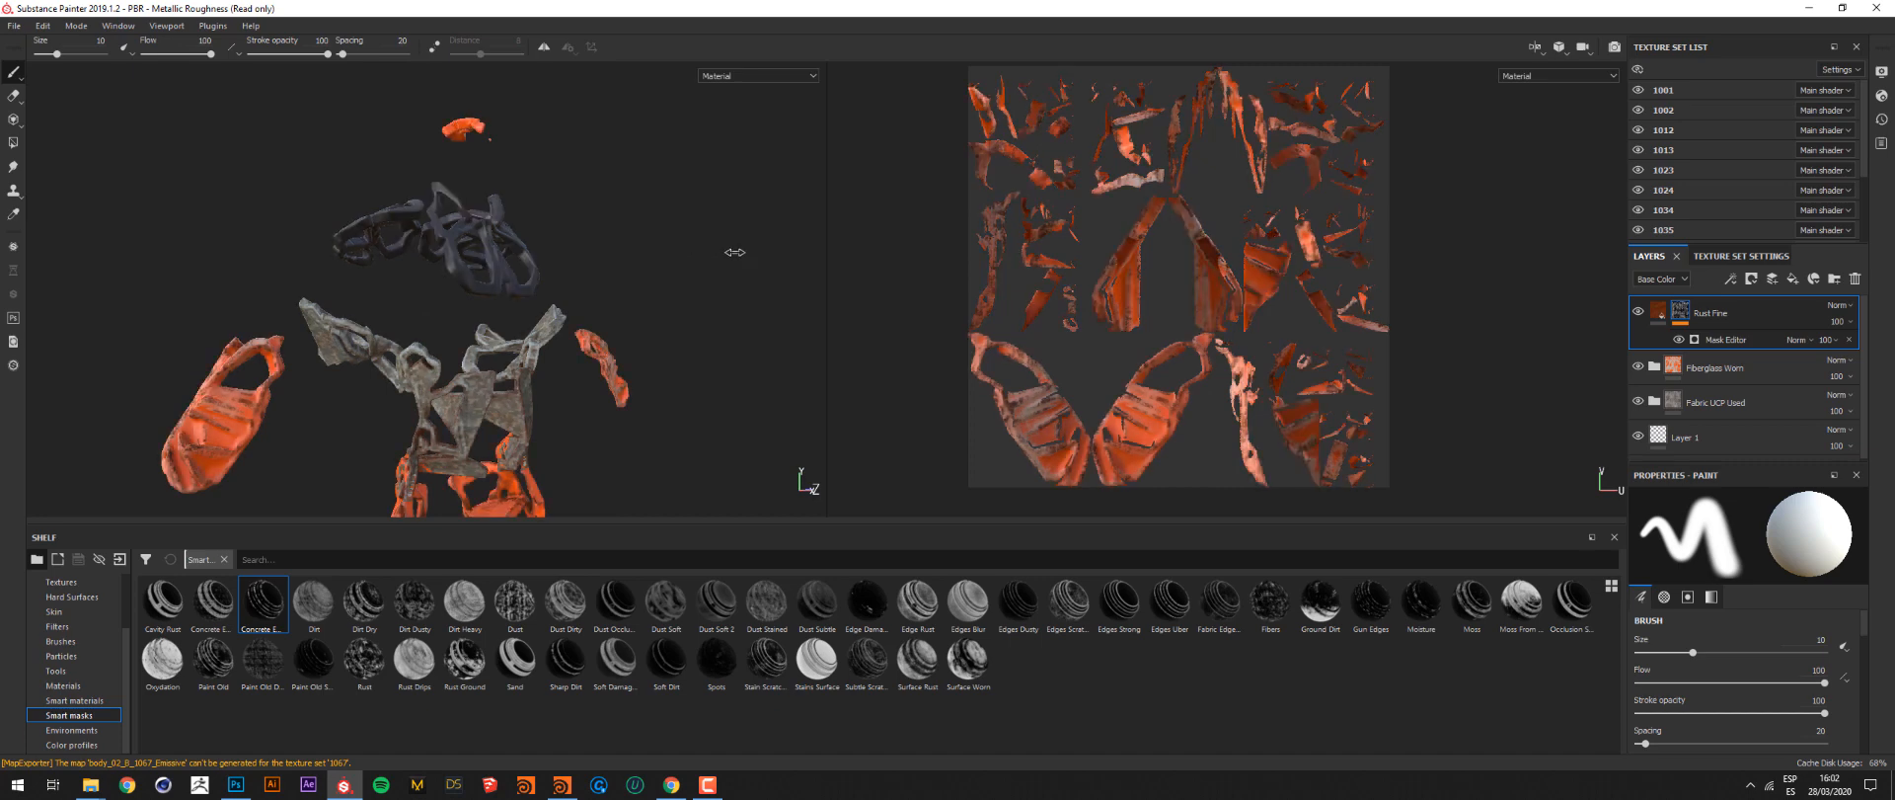
pyautogui.keyDown('alt'); pyautogui.moveTo(730, 255); pyautogui.dragTo(697, 234, button='middle'); pyautogui.keyUp('alt')
pyautogui.keyDown('alt'); pyautogui.moveTo(691, 237); pyautogui.dragTo(553, 278, button='right'); pyautogui.keyUp('alt')
pyautogui.keyDown('alt'); pyautogui.moveTo(503, 284); pyautogui.dragTo(642, 366); pyautogui.keyUp('alt')
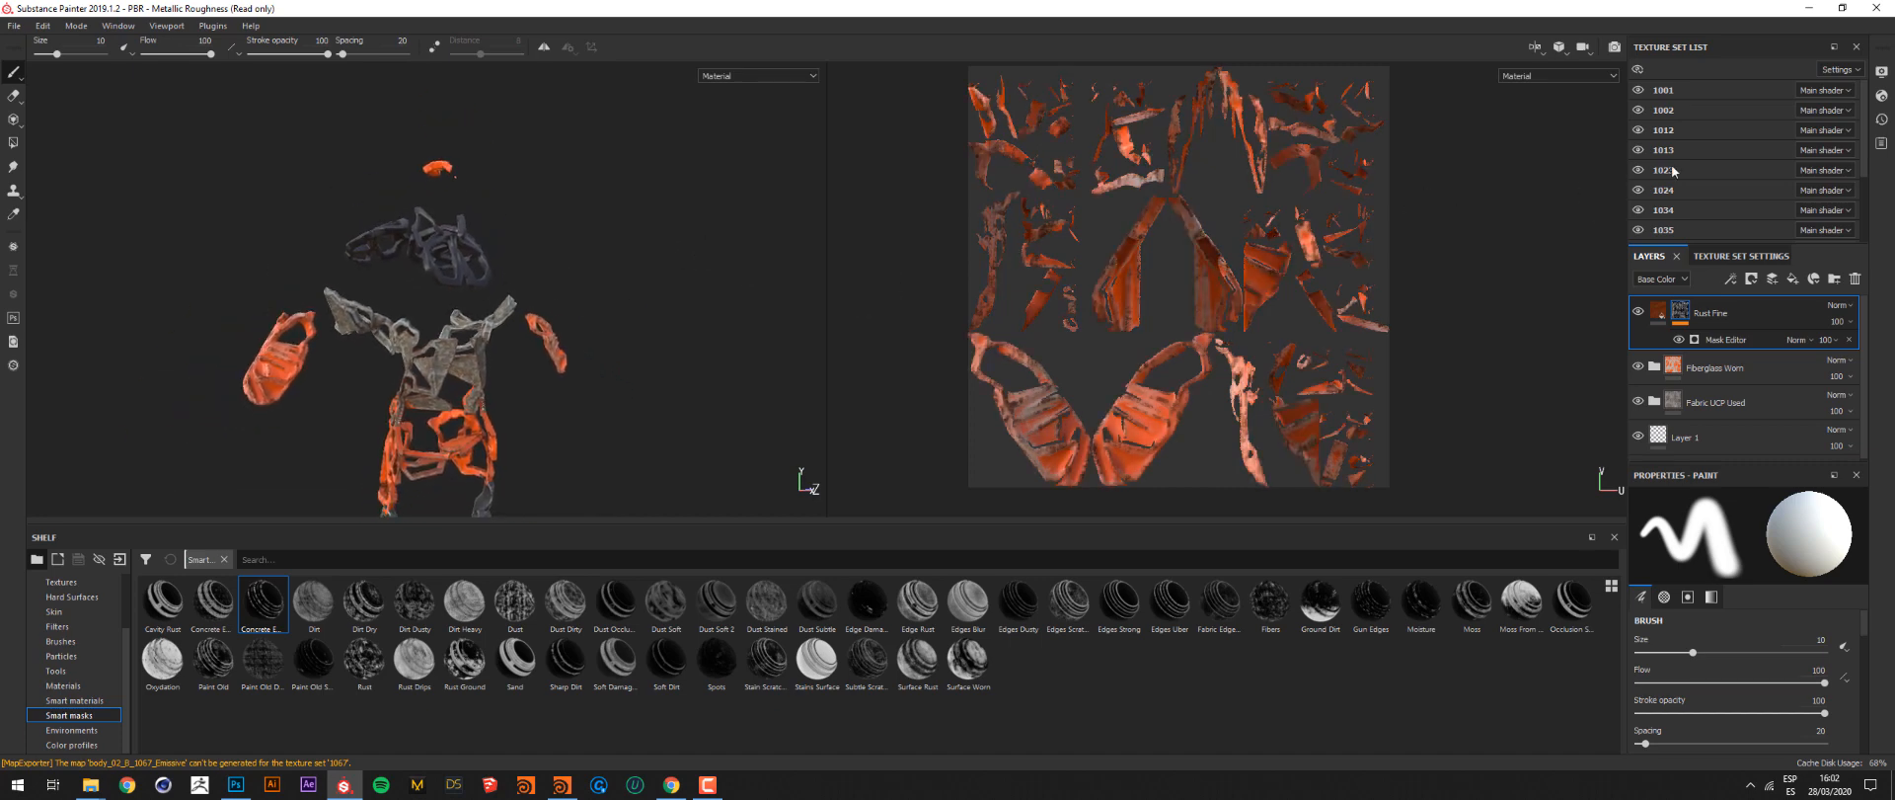
# Hide the texture sets from 1002 through 1067 one after another, keeping only 1001 visible
pyautogui.click(1639, 129)
pyautogui.click(1638, 150)
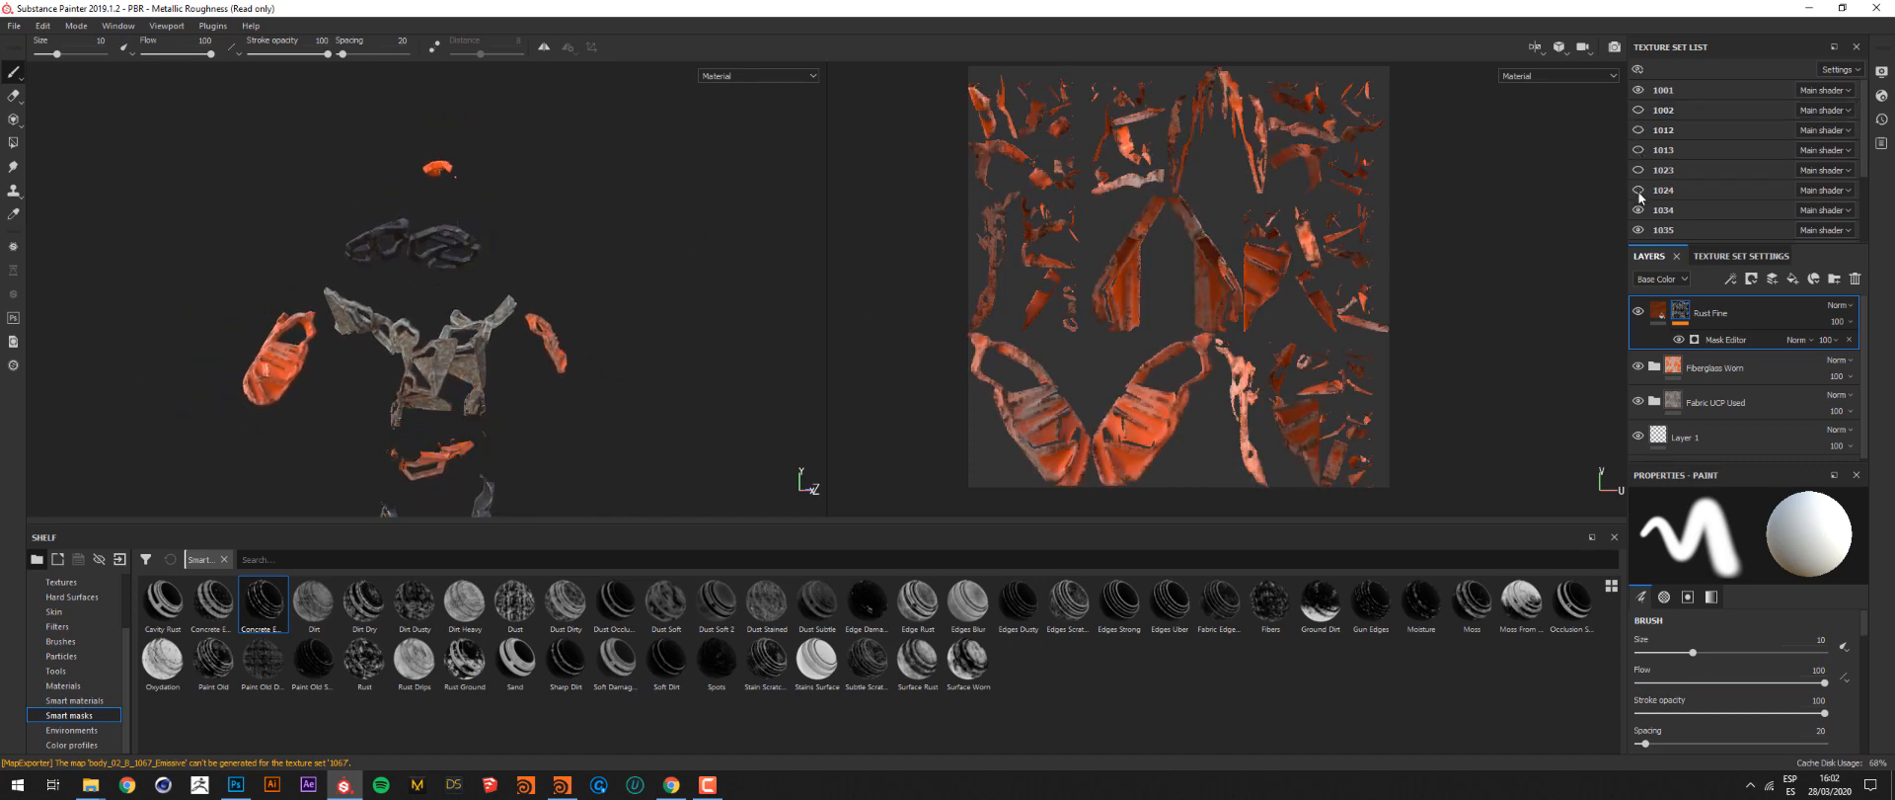
pyautogui.scroll(-3, 1647, 217)
pyautogui.click(1639, 225)
pyautogui.click(1639, 205)
pyautogui.click(1639, 185)
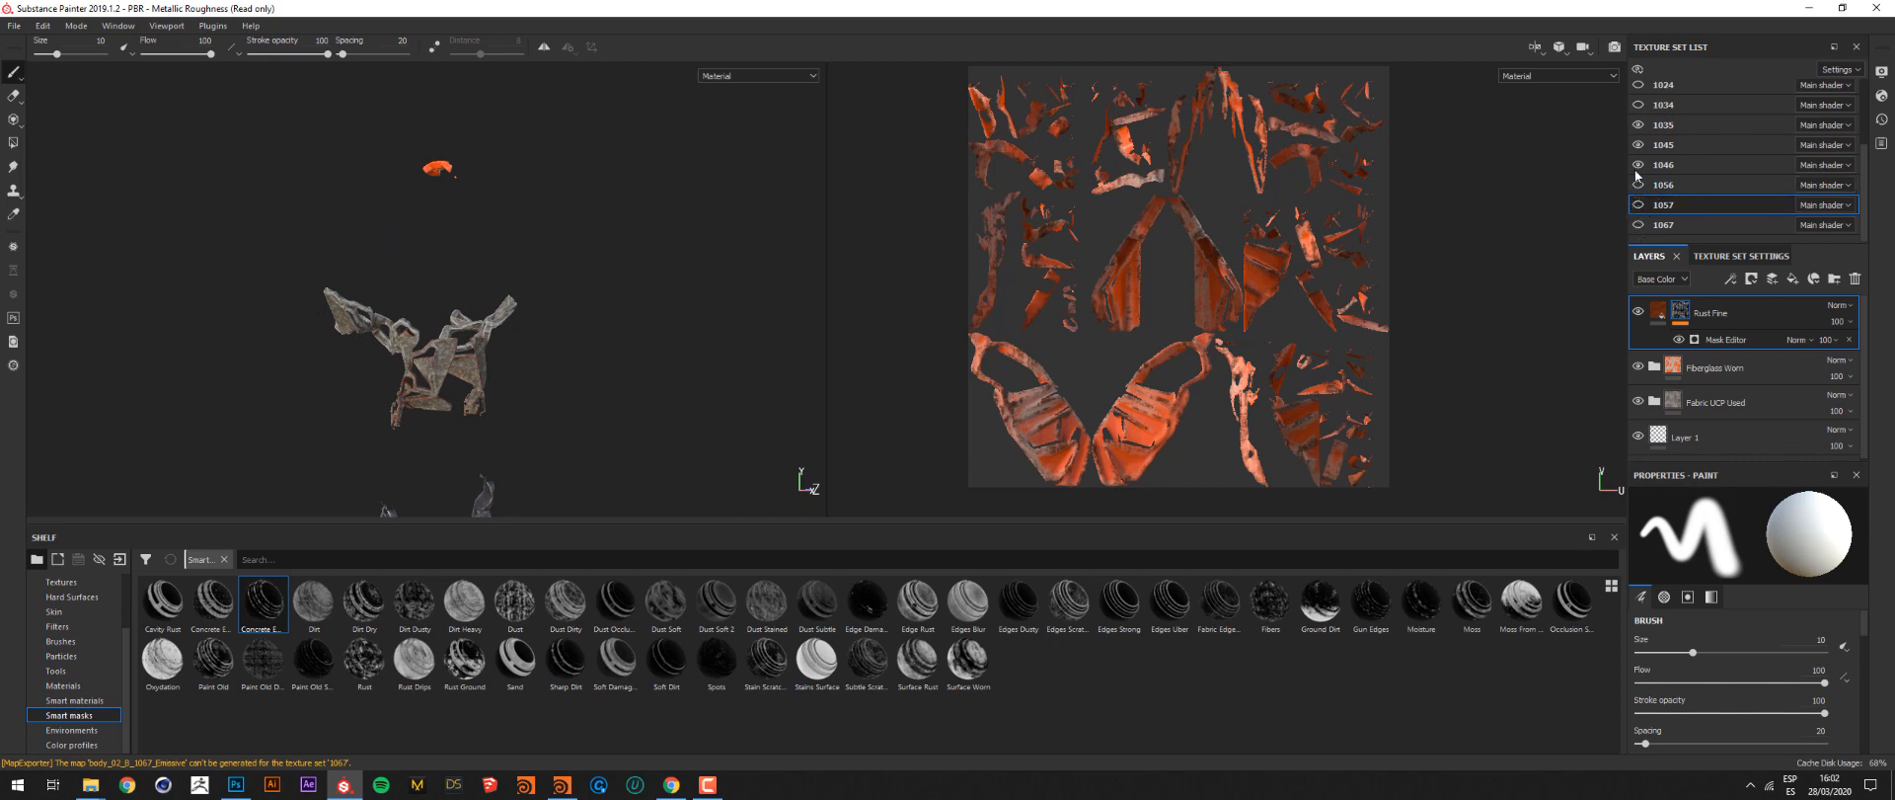
pyautogui.click(1638, 165)
pyautogui.click(1638, 147)
pyautogui.click(1638, 125)
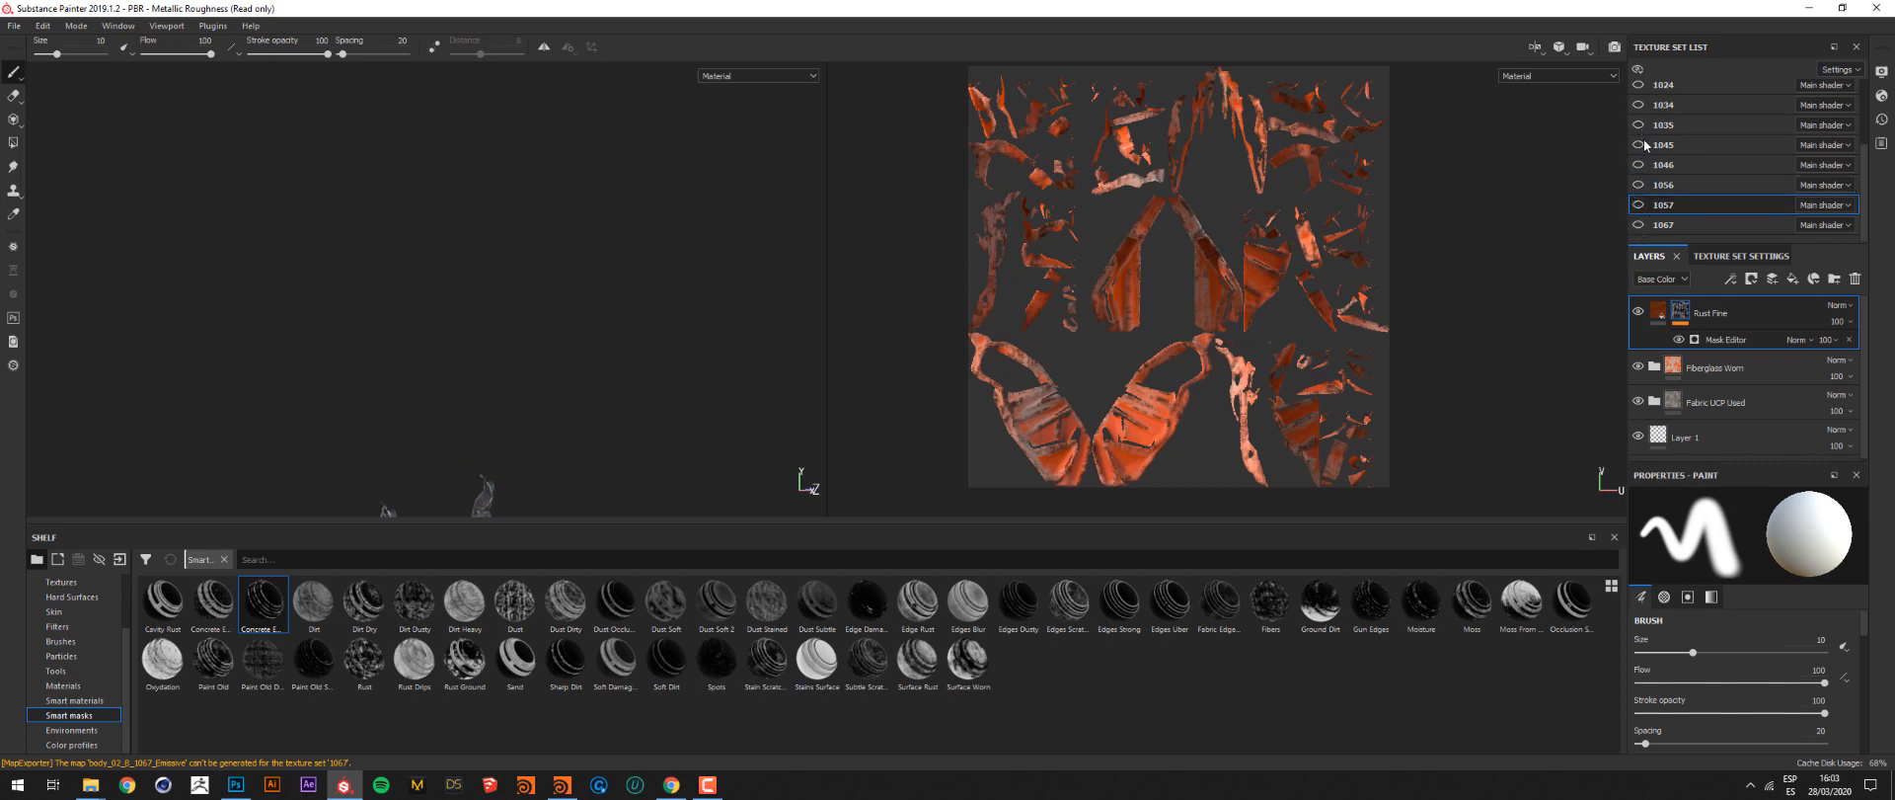
# Show the hidden texture sets from 1002 through 1067 again, leaving 1035 hidden
pyautogui.click(1639, 185)
pyautogui.click(1639, 166)
pyautogui.click(1639, 145)
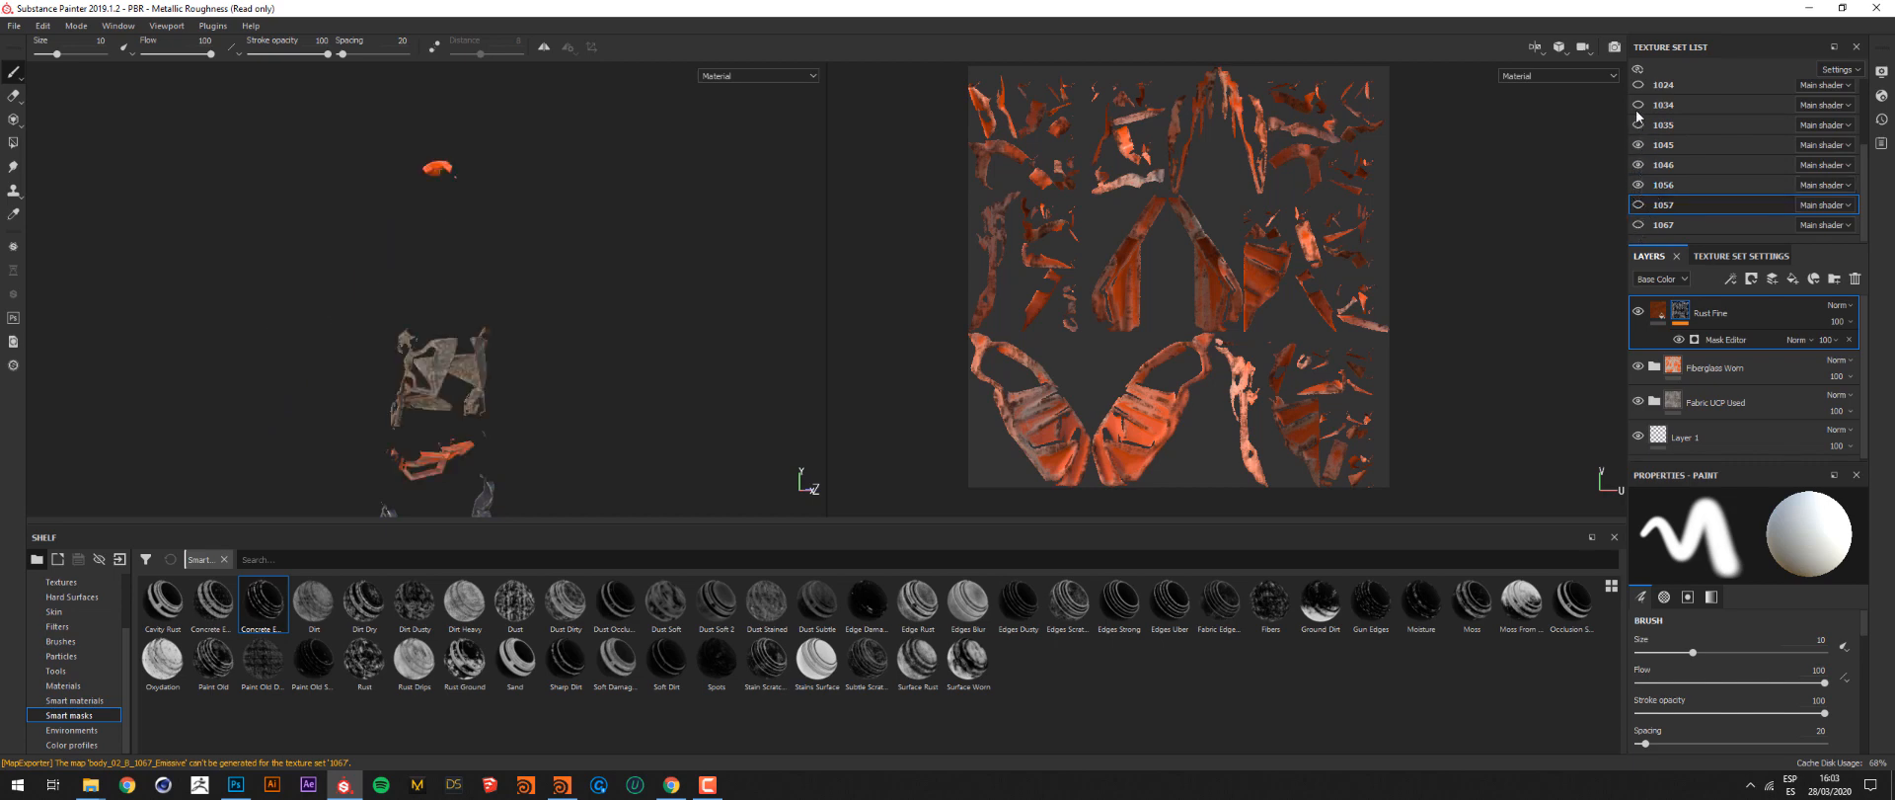
pyautogui.scroll(3, 1638, 98)
pyautogui.click(1639, 130)
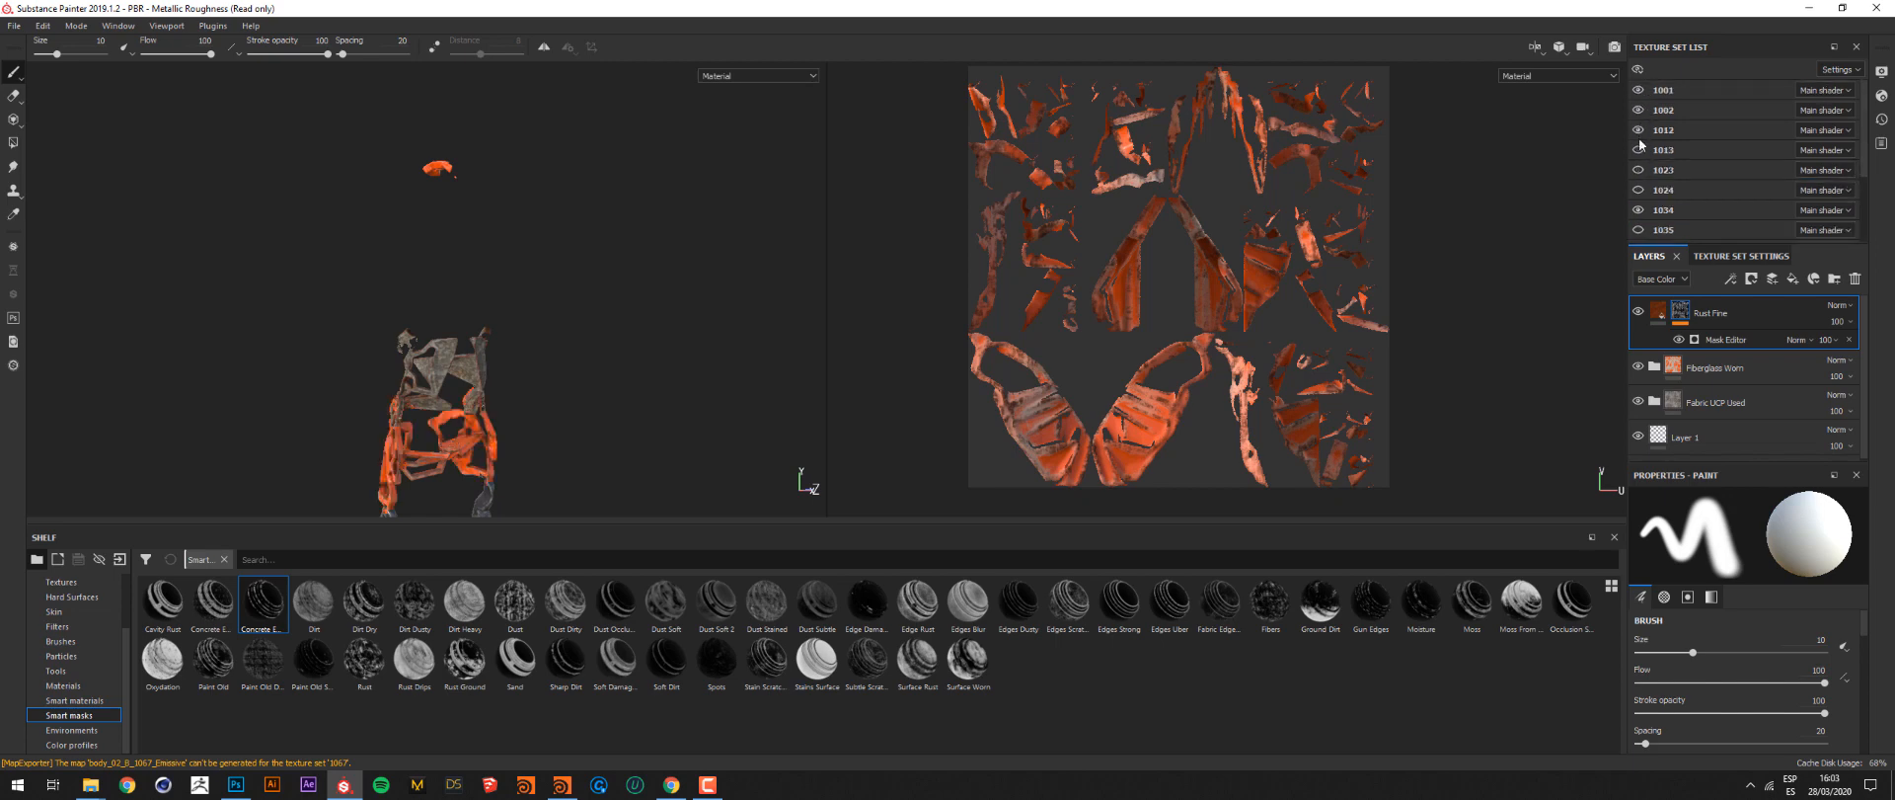
pyautogui.click(1638, 150)
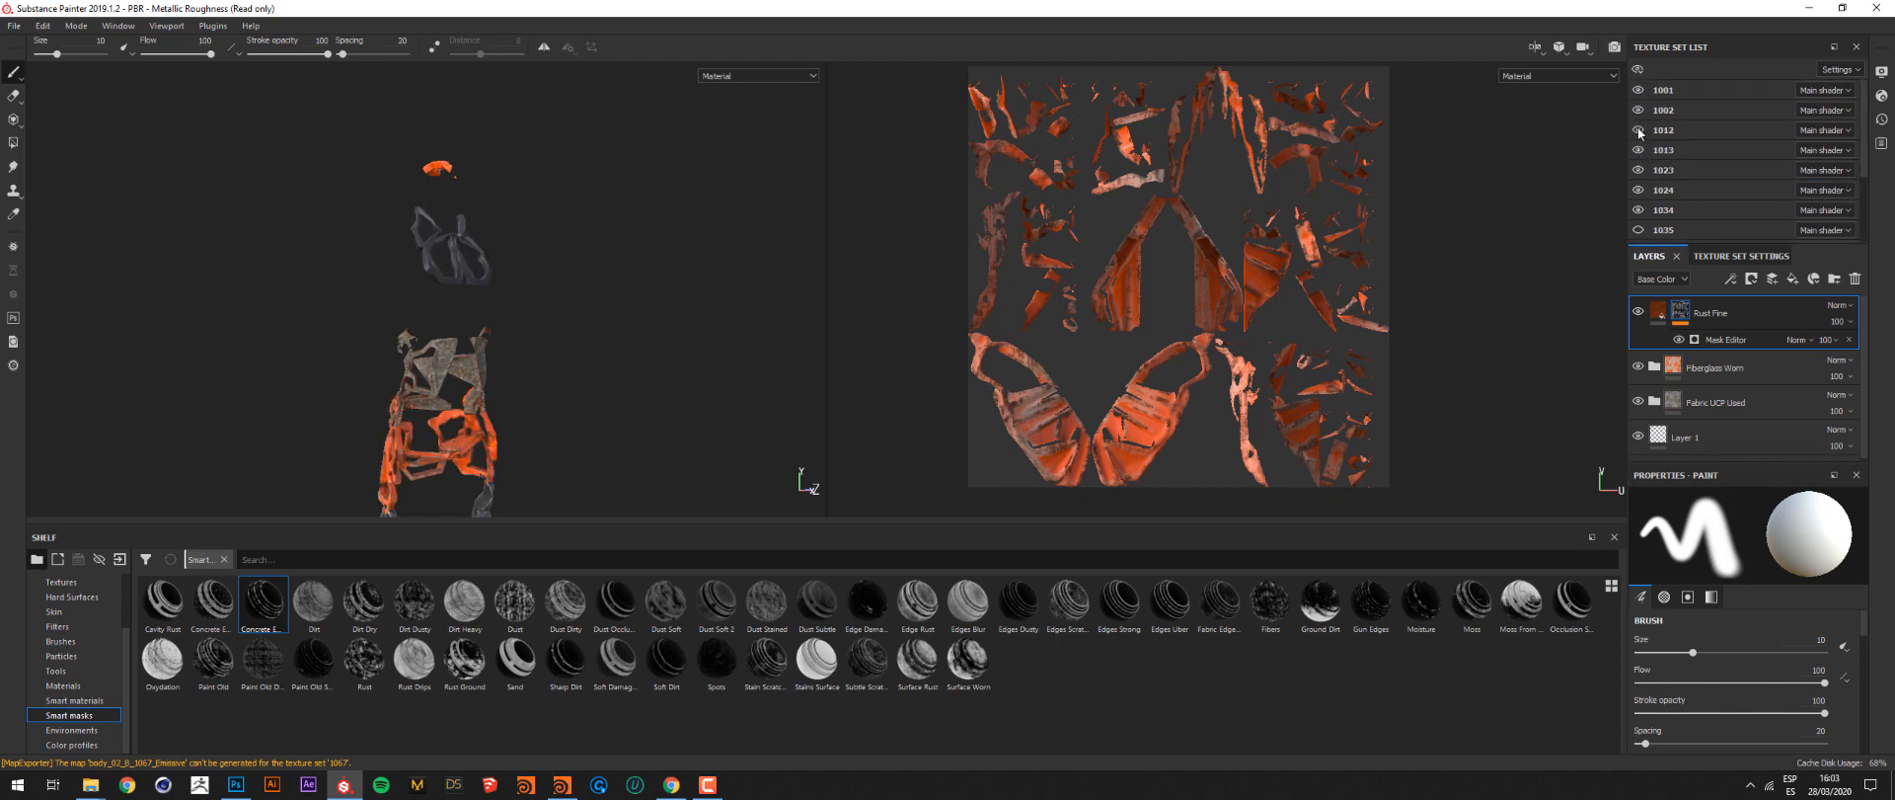
pyautogui.scroll(-3, 1666, 207)
pyautogui.click(1639, 205)
pyautogui.click(1639, 225)
# Examine the textured armor up close from the front under rotated environment lighting
pyautogui.keyDown('alt'); pyautogui.moveTo(543, 268); pyautogui.dragTo(444, 270); pyautogui.keyUp('alt')
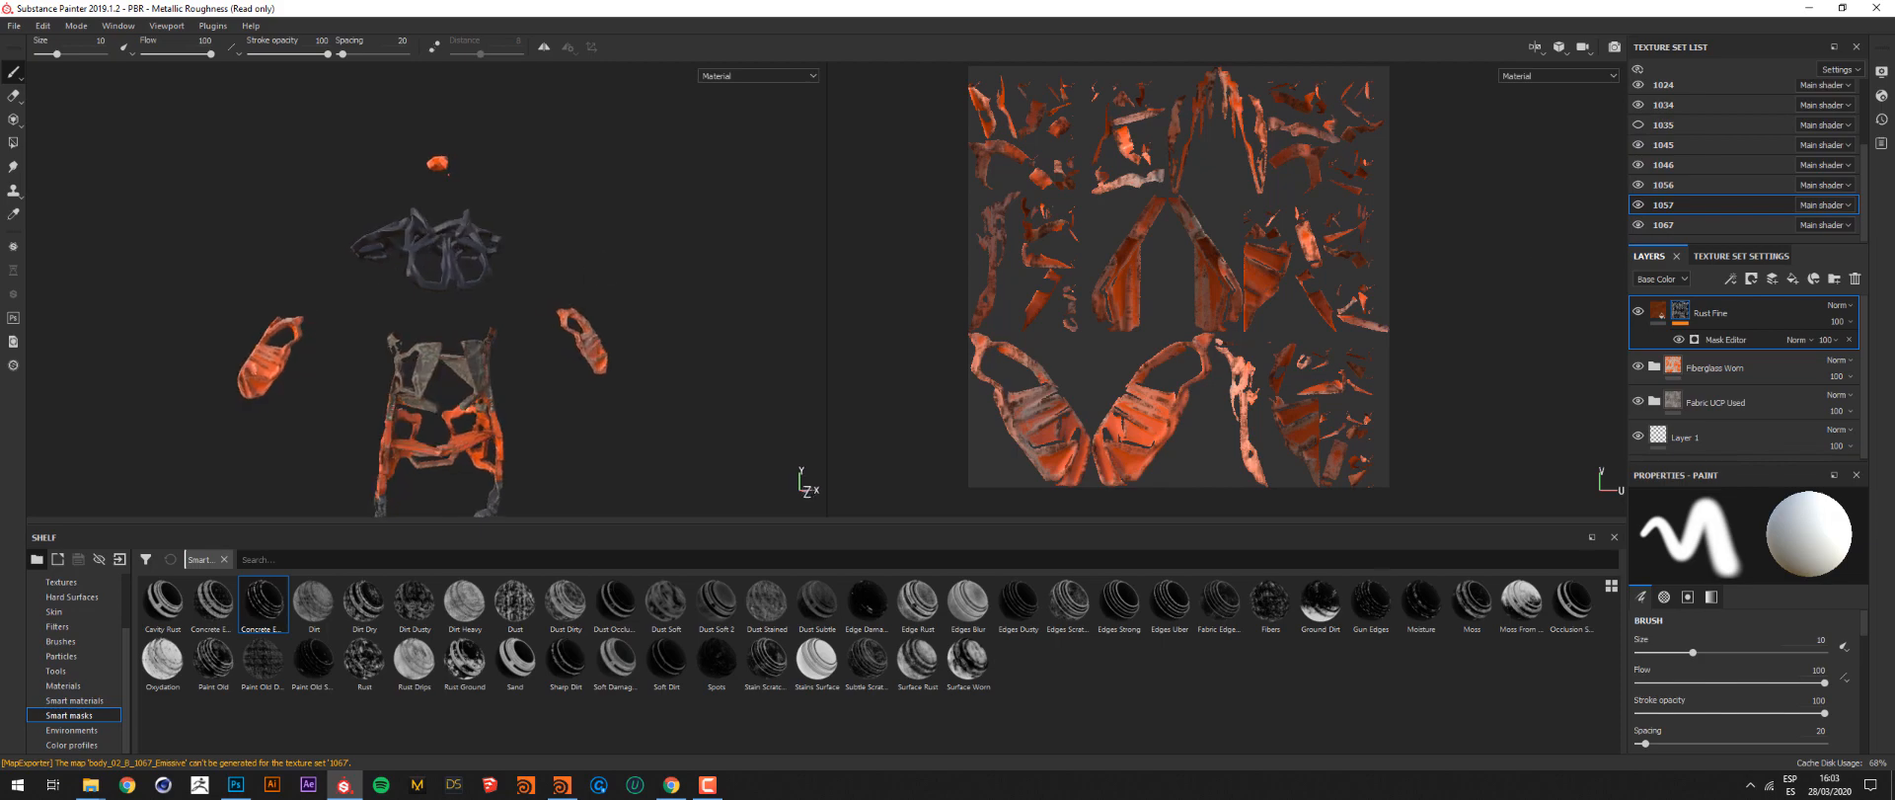
pyautogui.keyDown('alt'); pyautogui.moveTo(445, 270); pyautogui.dragTo(838, 300, button='right'); pyautogui.keyUp('alt')
pyautogui.keyDown('alt'); pyautogui.moveTo(629, 366); pyautogui.dragTo(613, 348, button='middle'); pyautogui.keyUp('alt')
pyautogui.keyDown('shift'); pyautogui.moveTo(614, 349); pyautogui.dragTo(658, 382, button='right'); pyautogui.keyUp('shift')
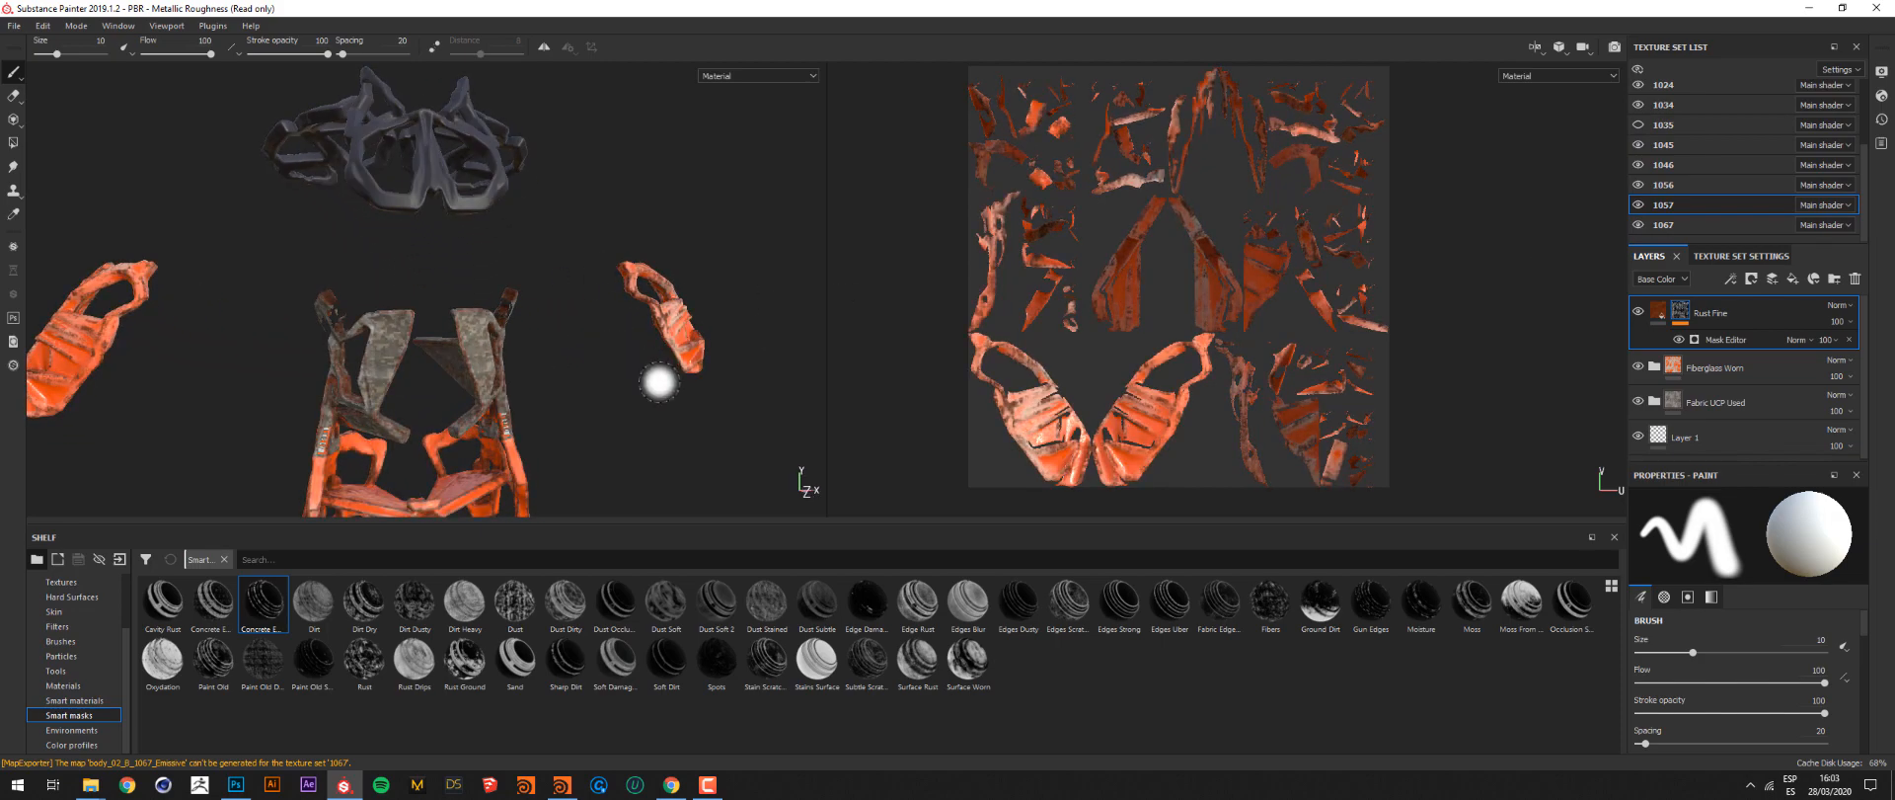
# Look briefly at Chrome and Photoshop, return to Houdini and go up from 04_ARMOR to the object level
pyautogui.click(673, 787)
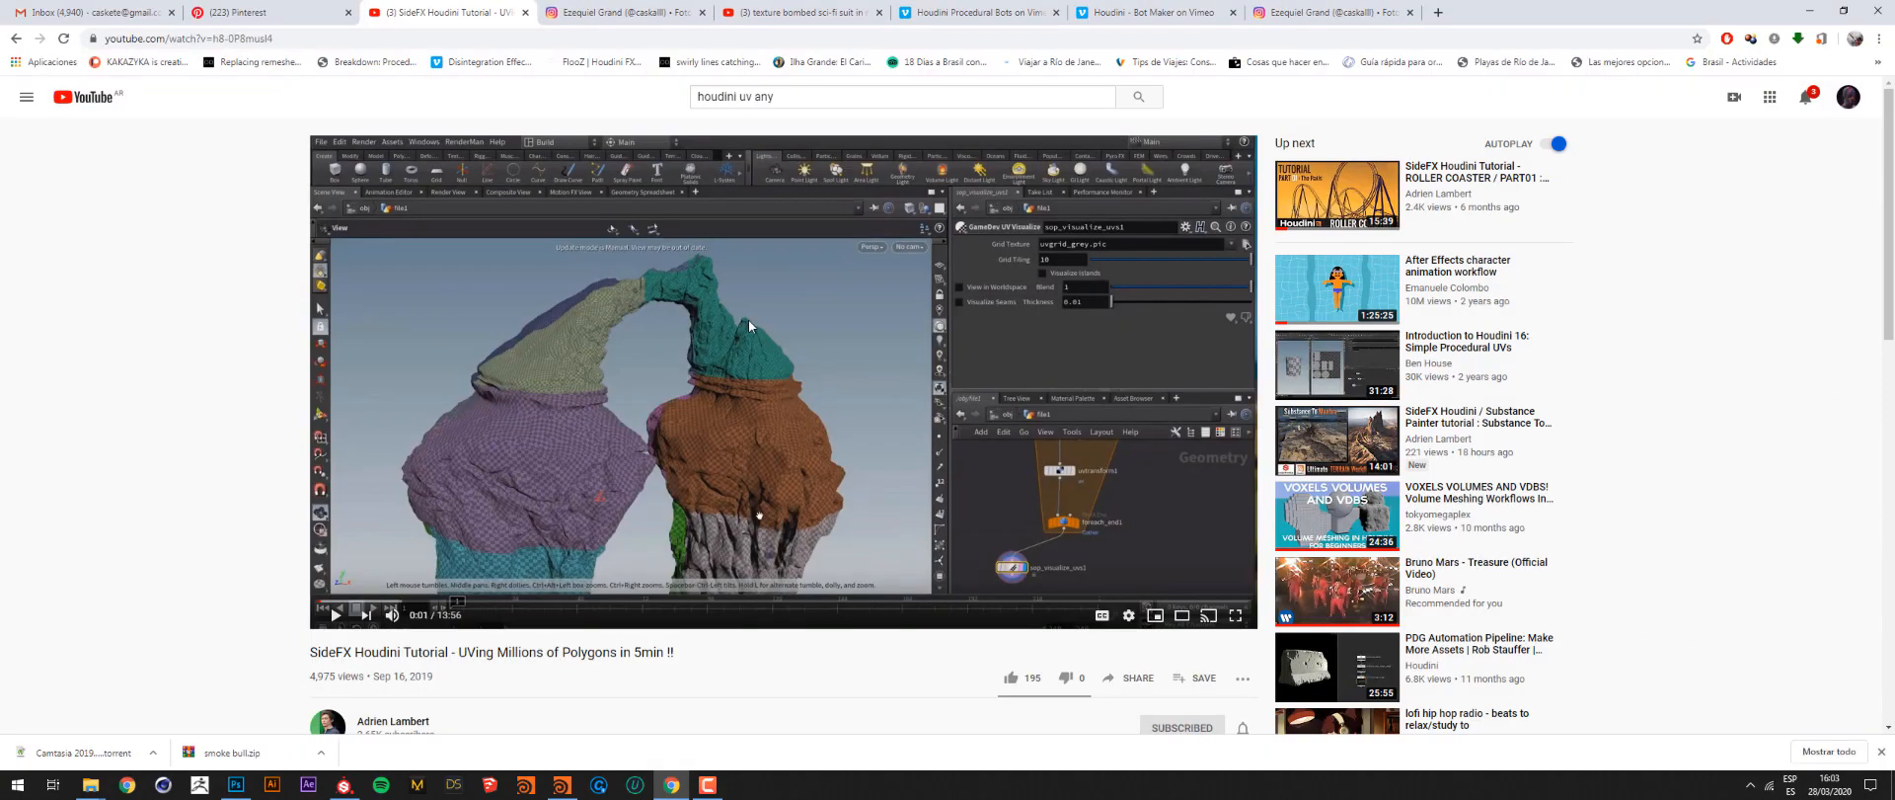
pyautogui.click(237, 785)
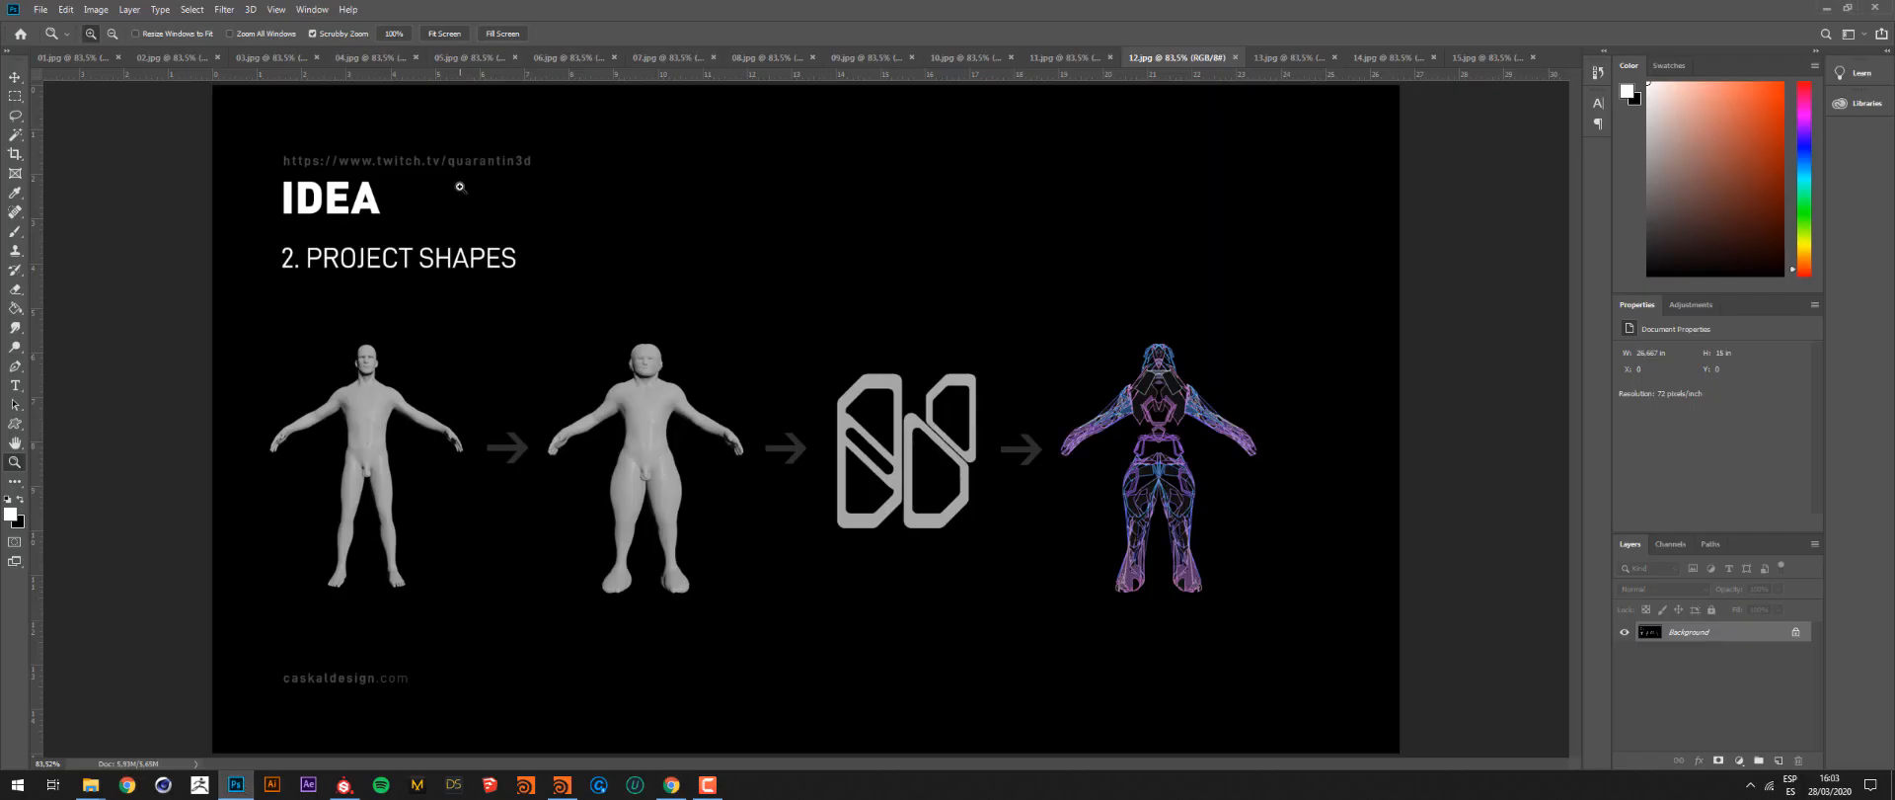
pyautogui.click(563, 790)
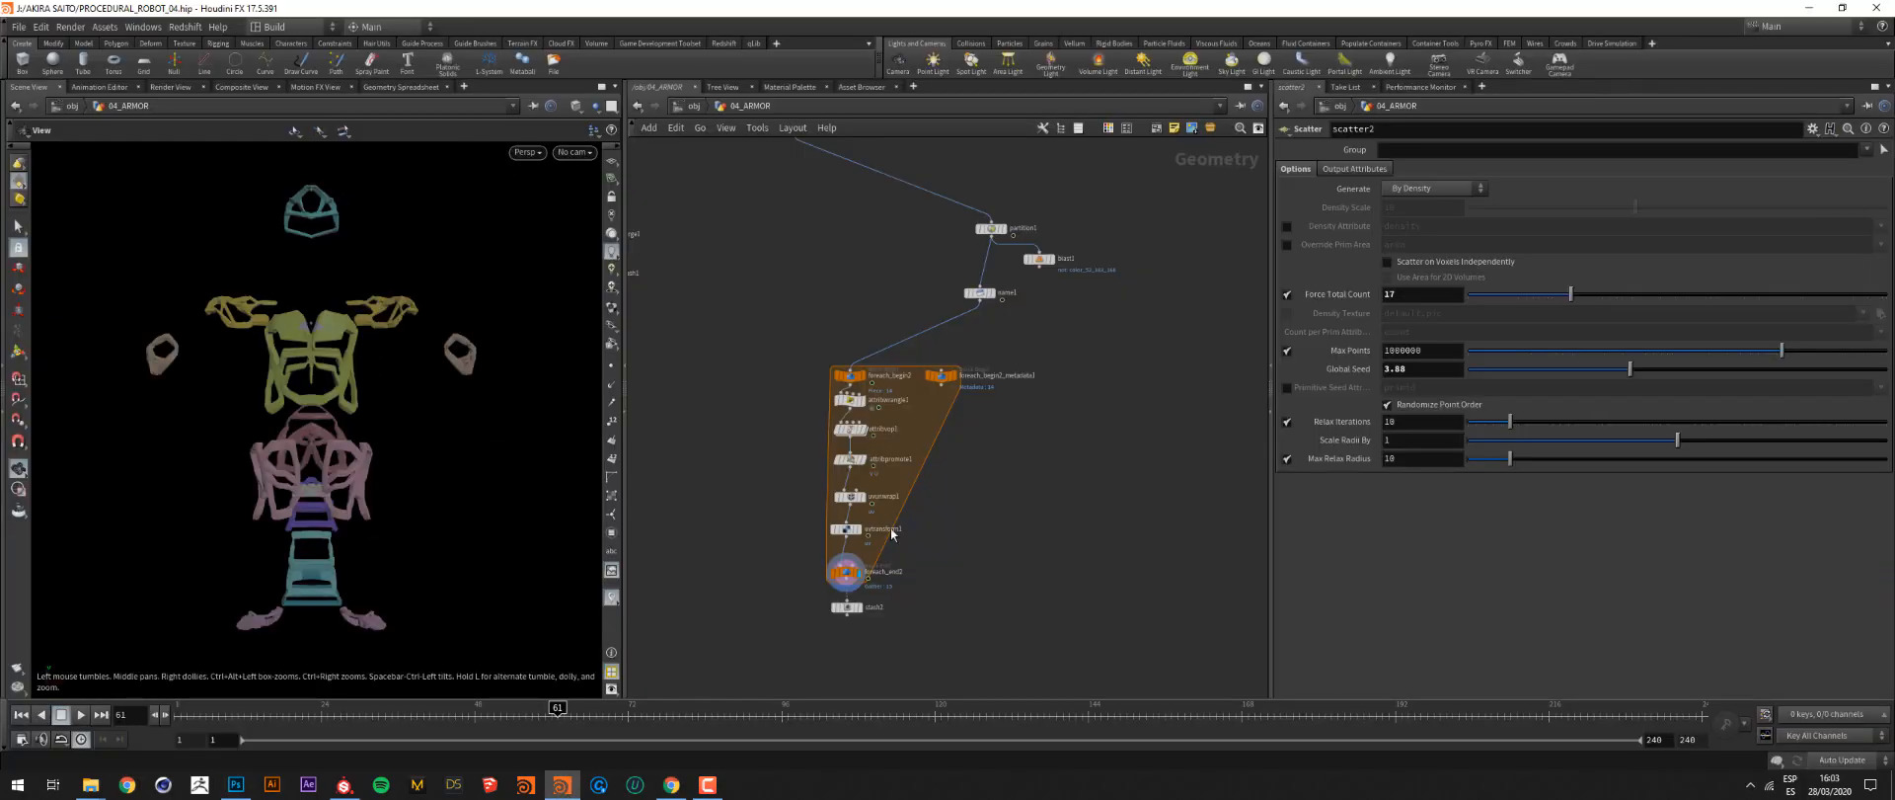
pyautogui.click(693, 107)
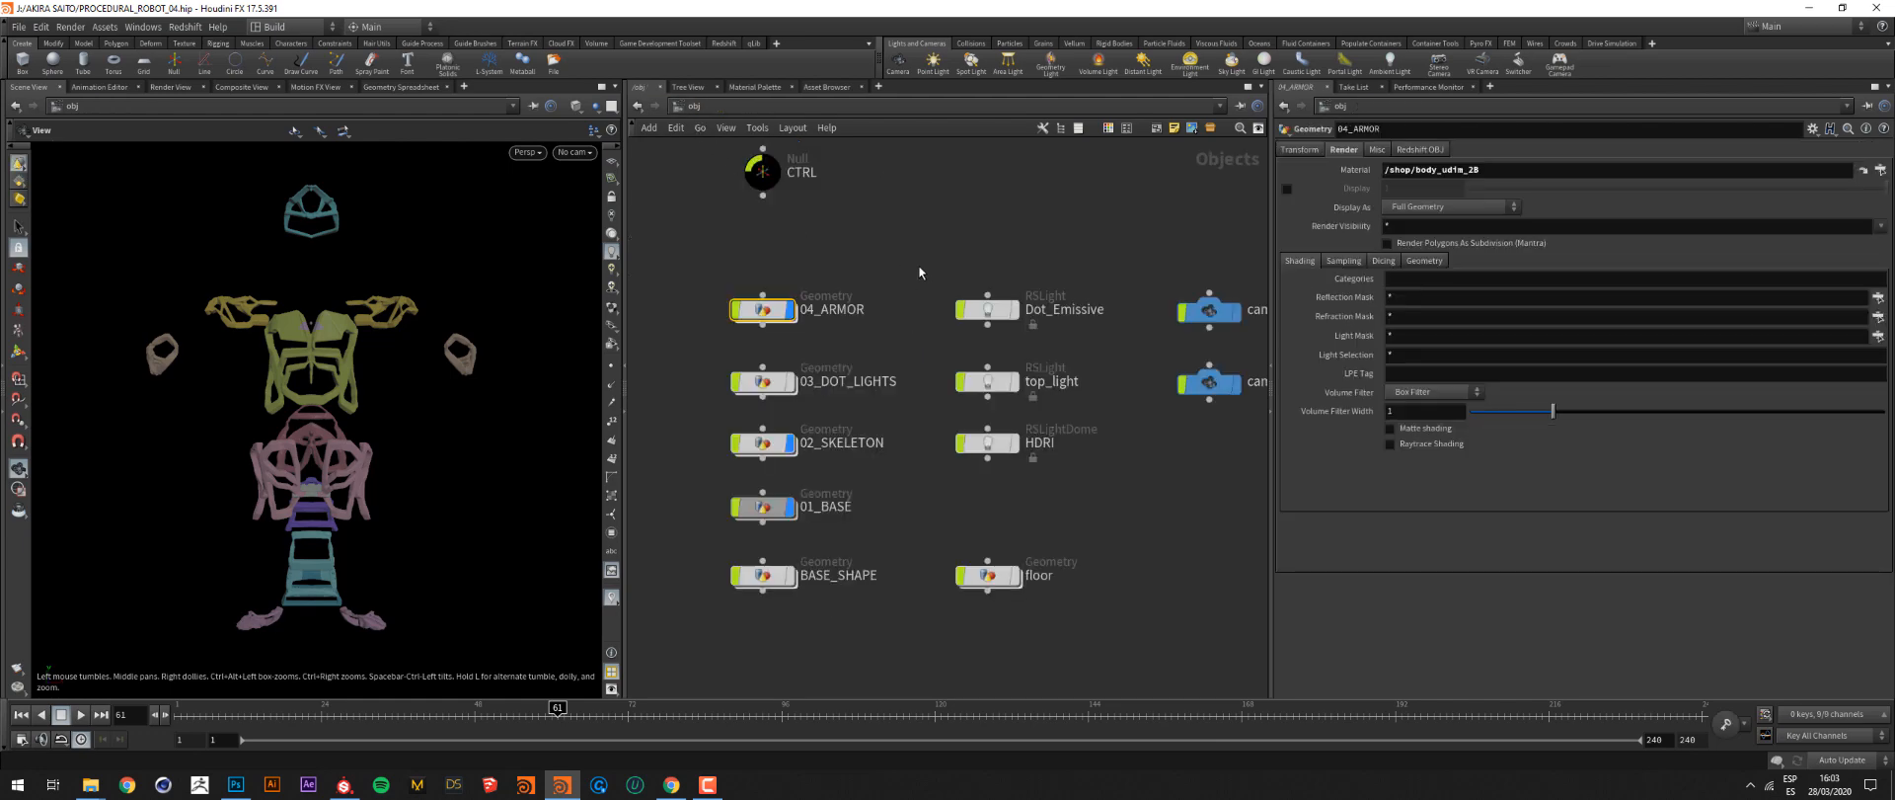
# Select the CTRL null and review its OBJ, PSD, 01 BASE and 02 SKELETON parameters
pyautogui.moveTo(883, 206); pyautogui.dragTo(789, 156)
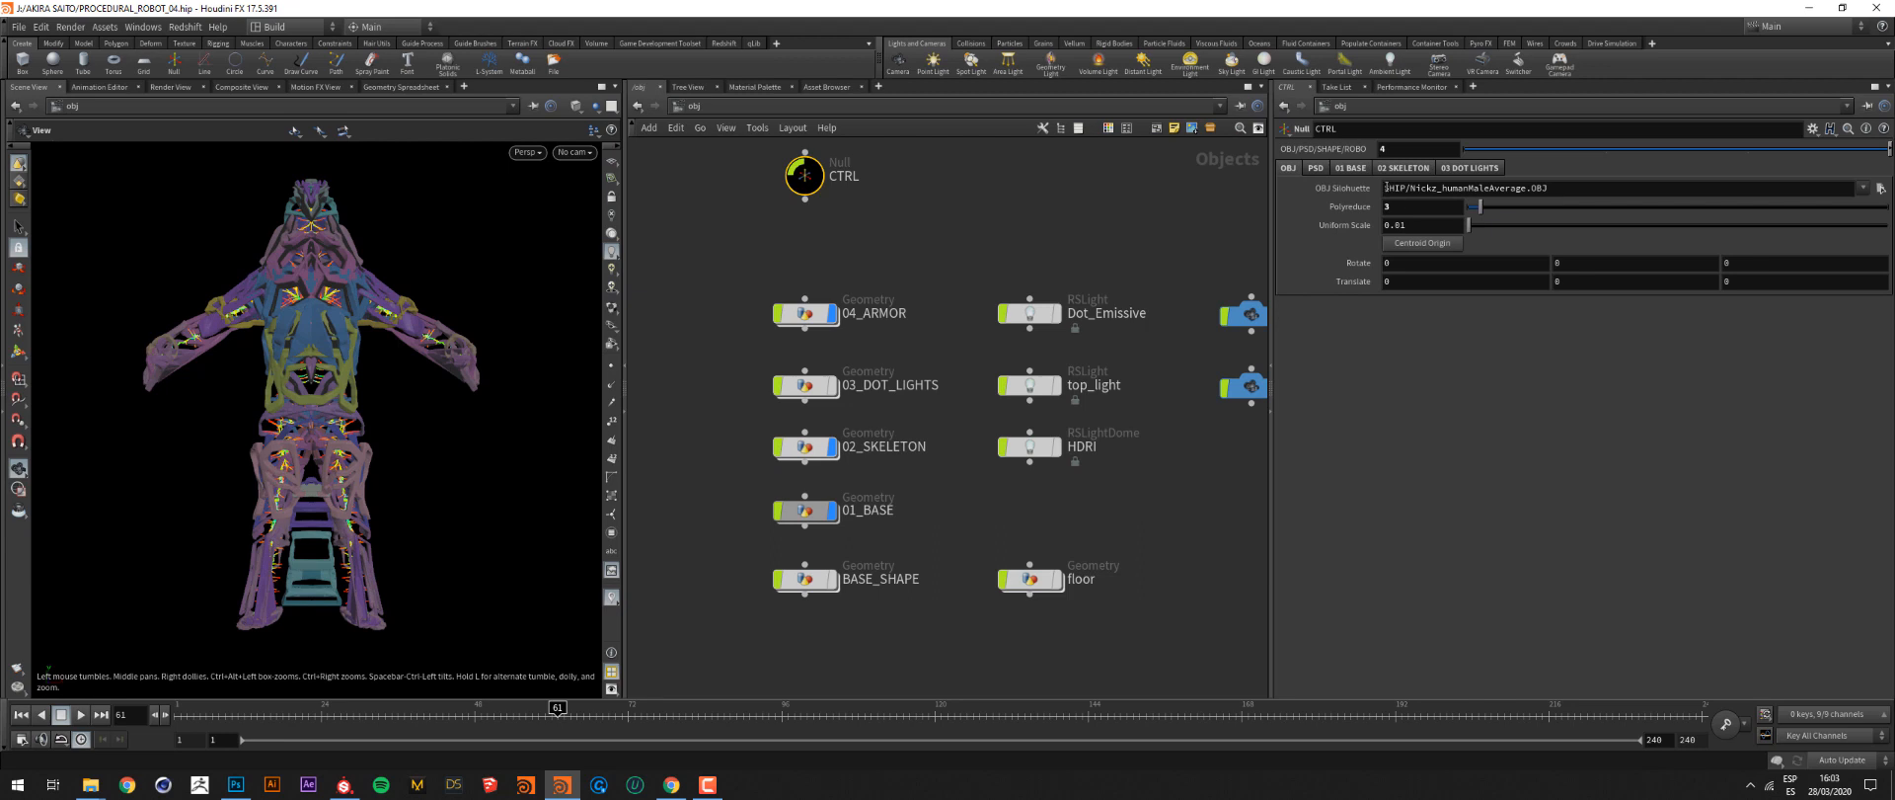
pyautogui.click(1316, 168)
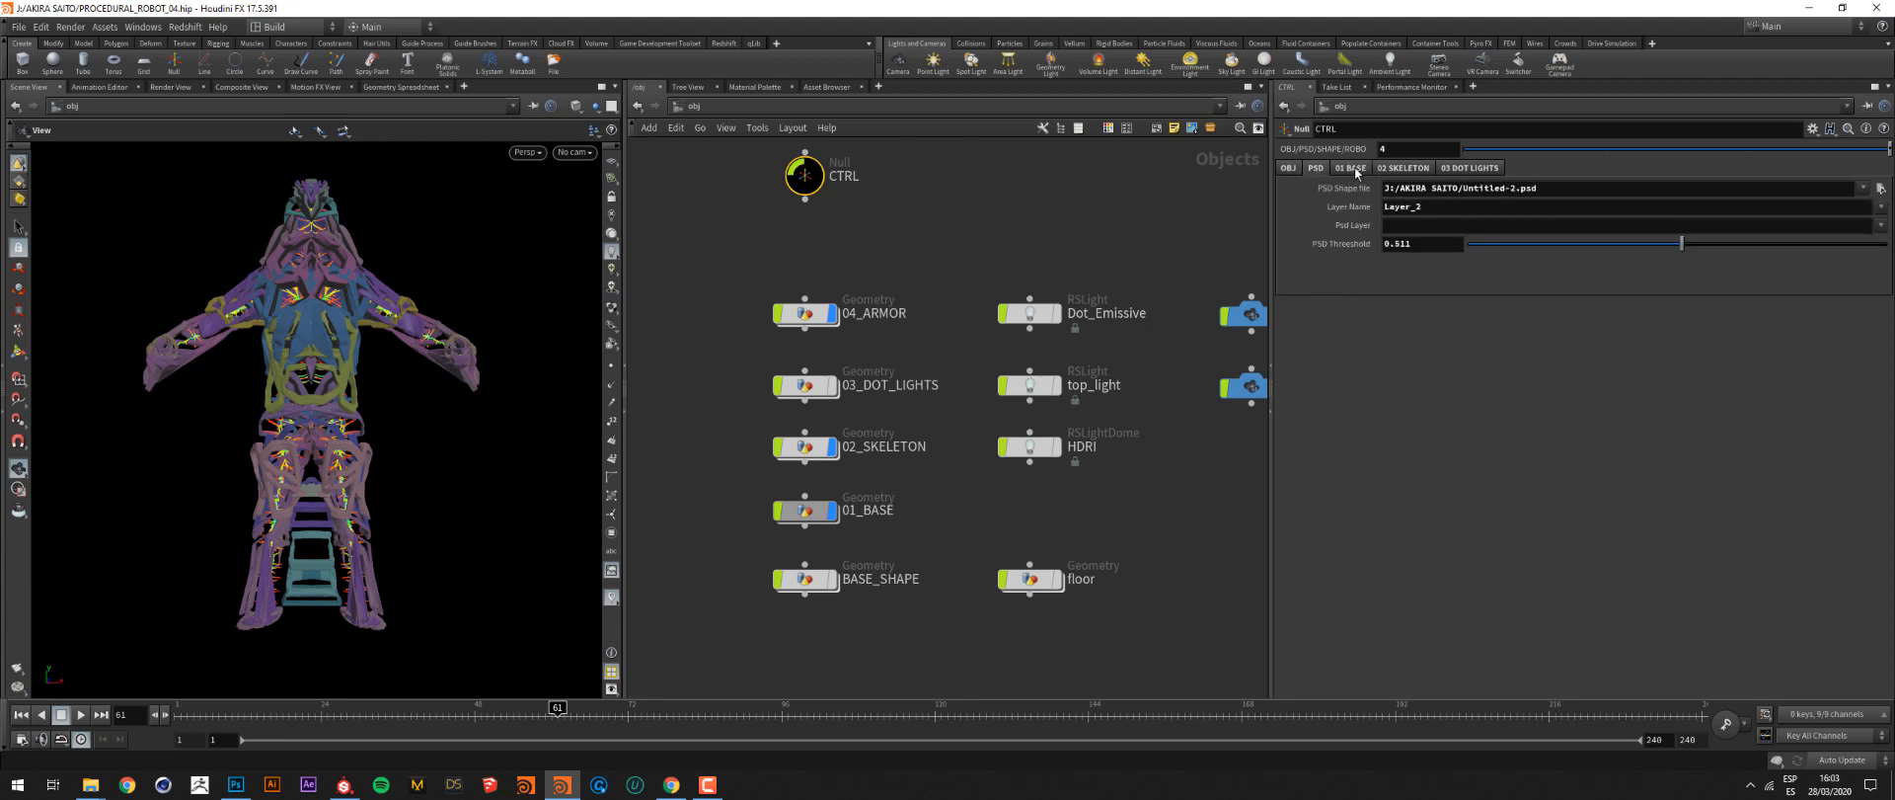
pyautogui.click(1351, 167)
pyautogui.click(1409, 170)
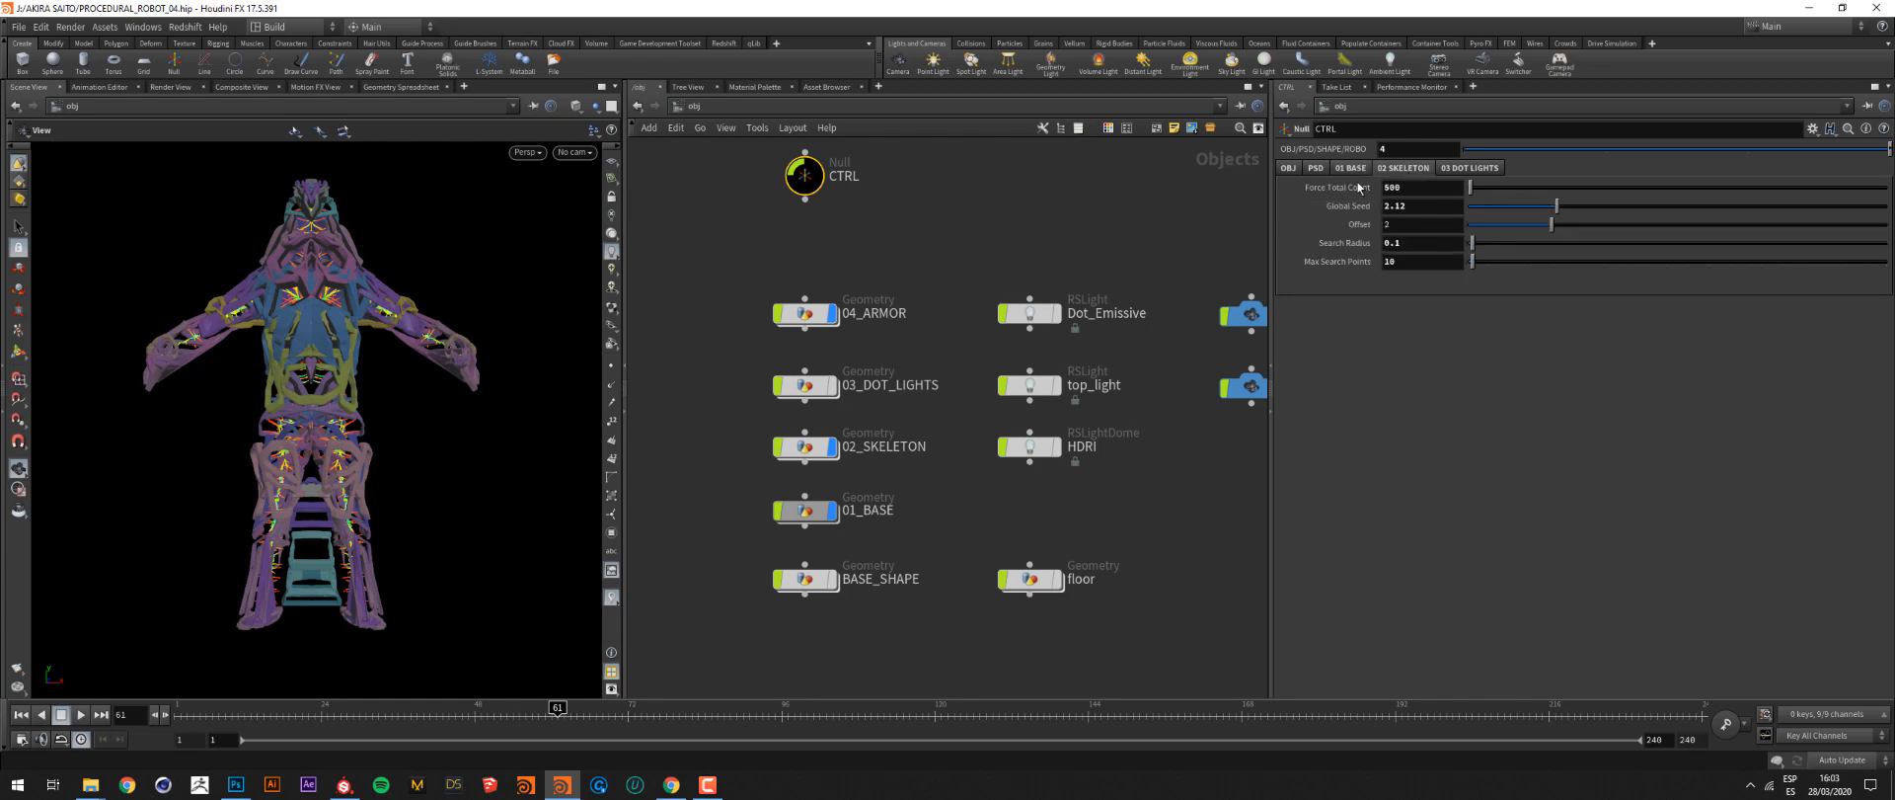
# Turn off the display of 04_ARMOR and 01_BASE and select the 02_SKELETON object
pyautogui.click(833, 314)
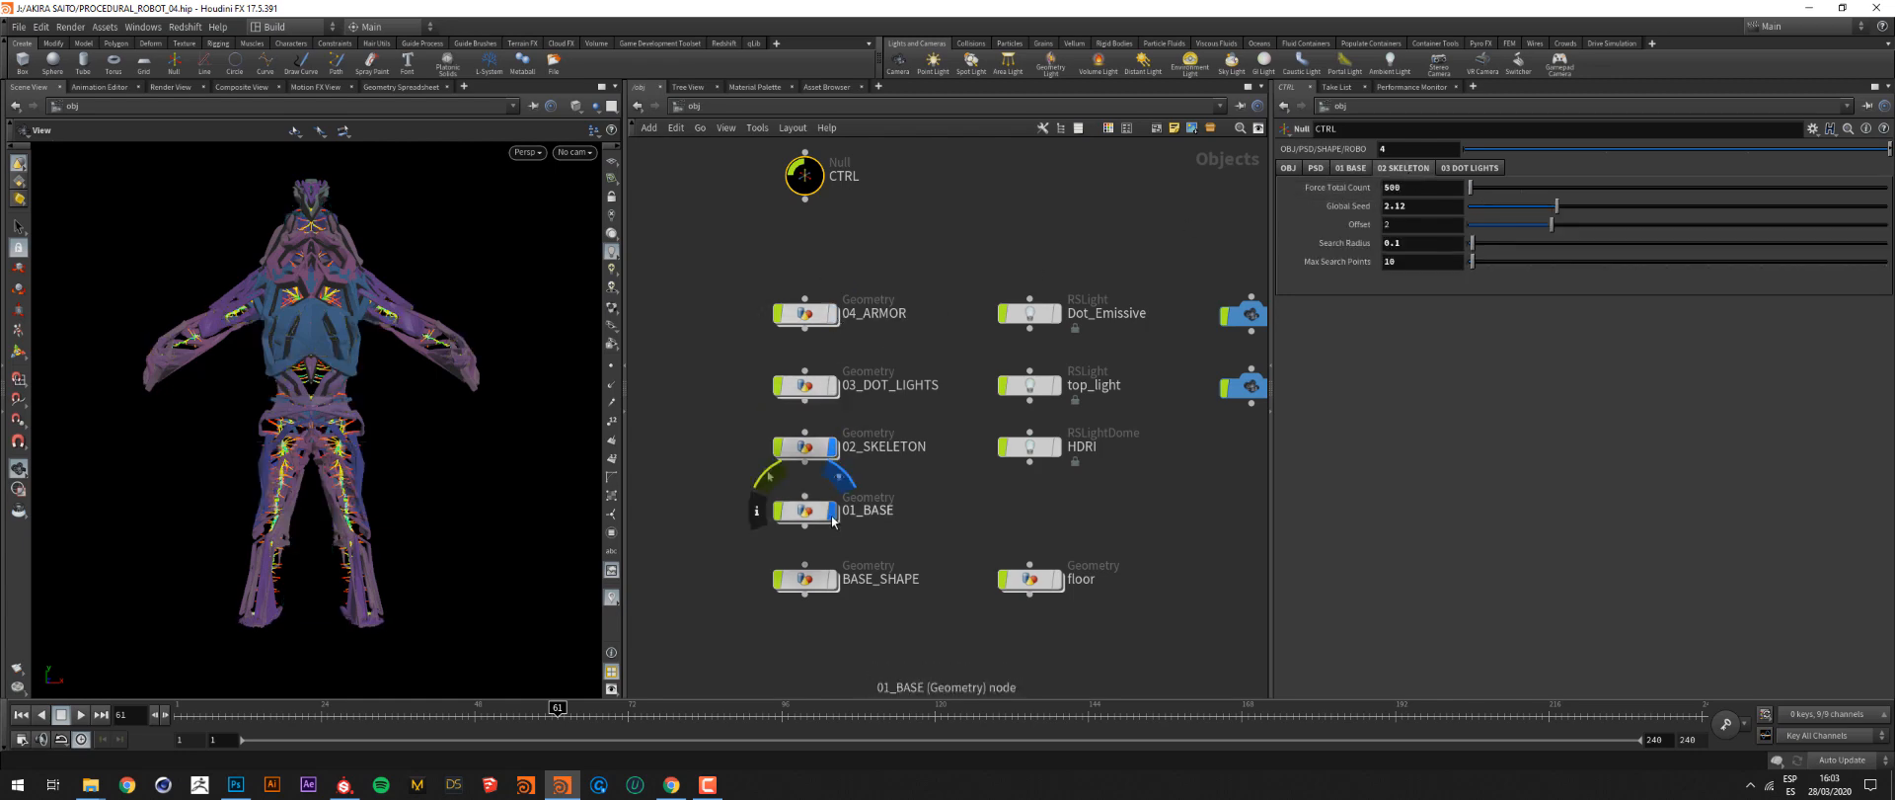
pyautogui.click(833, 510)
pyautogui.click(819, 446)
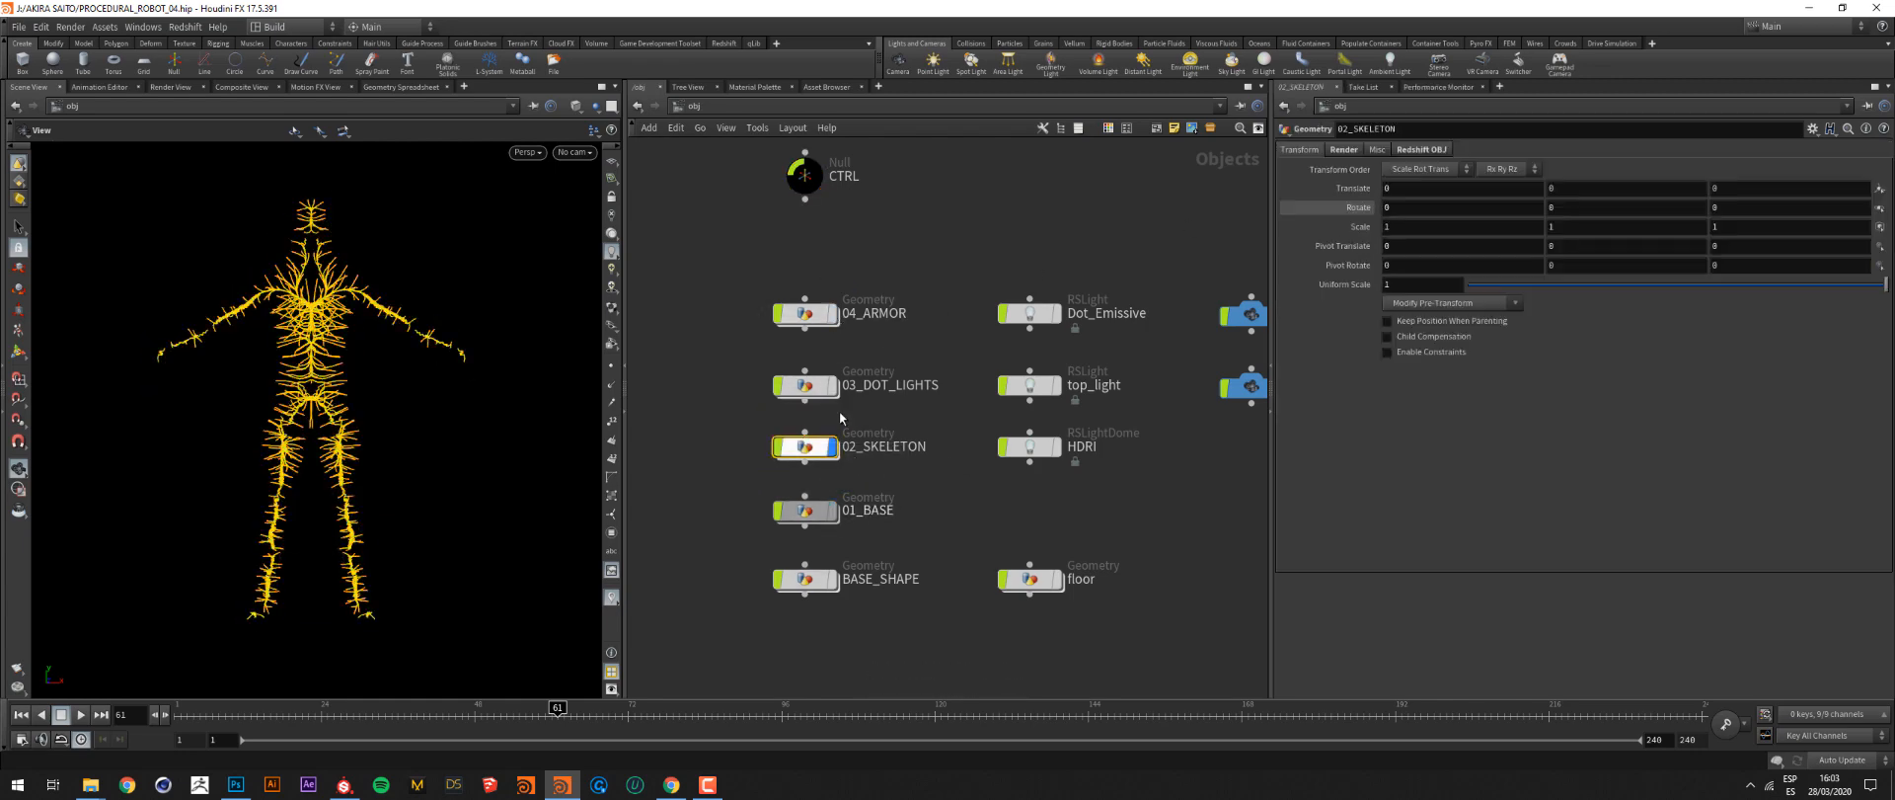
# On the CTRL null, set the skeleton's Force Total Count to 886 and Global Seed to 4.67
pyautogui.click(809, 178)
pyautogui.moveTo(1462, 184); pyautogui.dragTo(1331, 170)
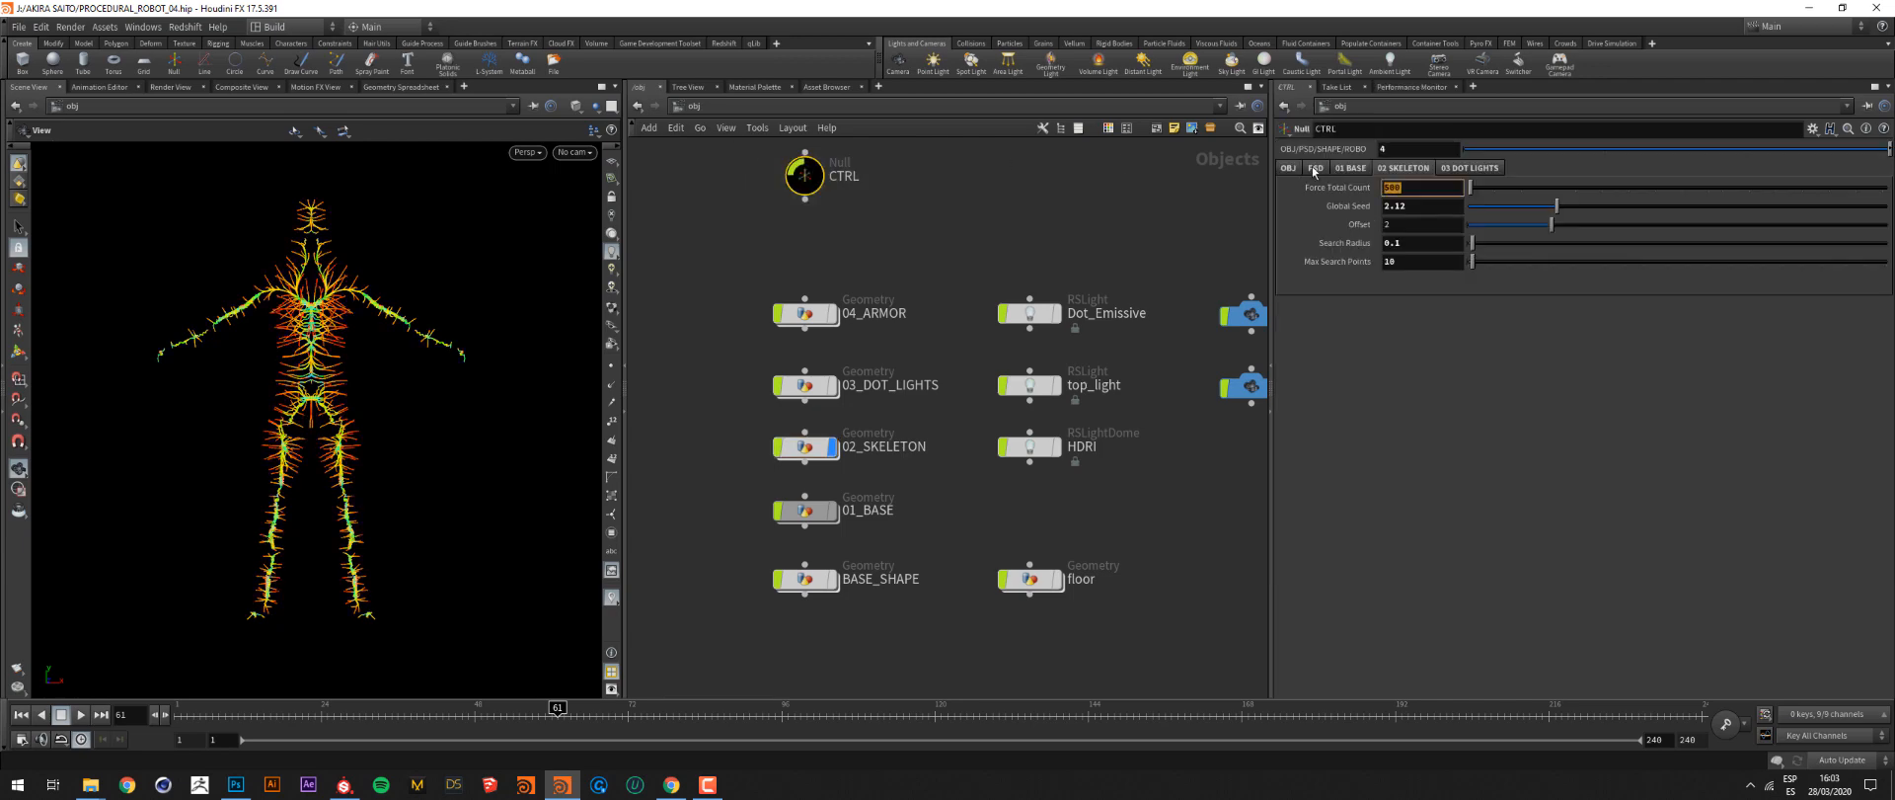
pyautogui.write('800')
pyautogui.press('Return')
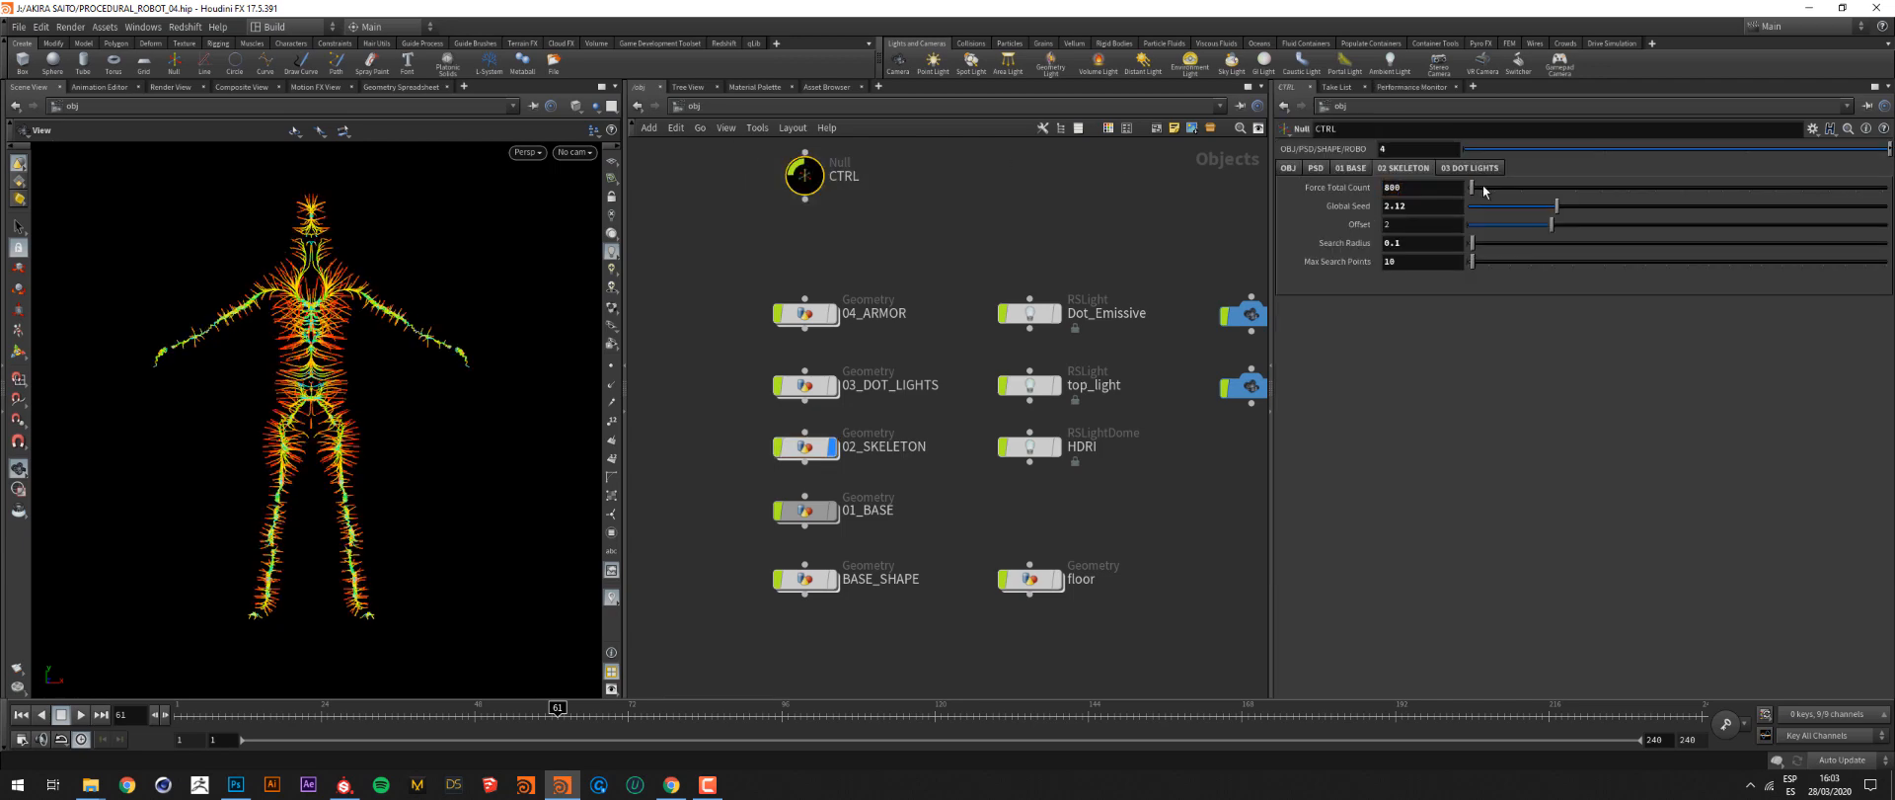
pyautogui.moveTo(1484, 190); pyautogui.dragTo(1664, 204)
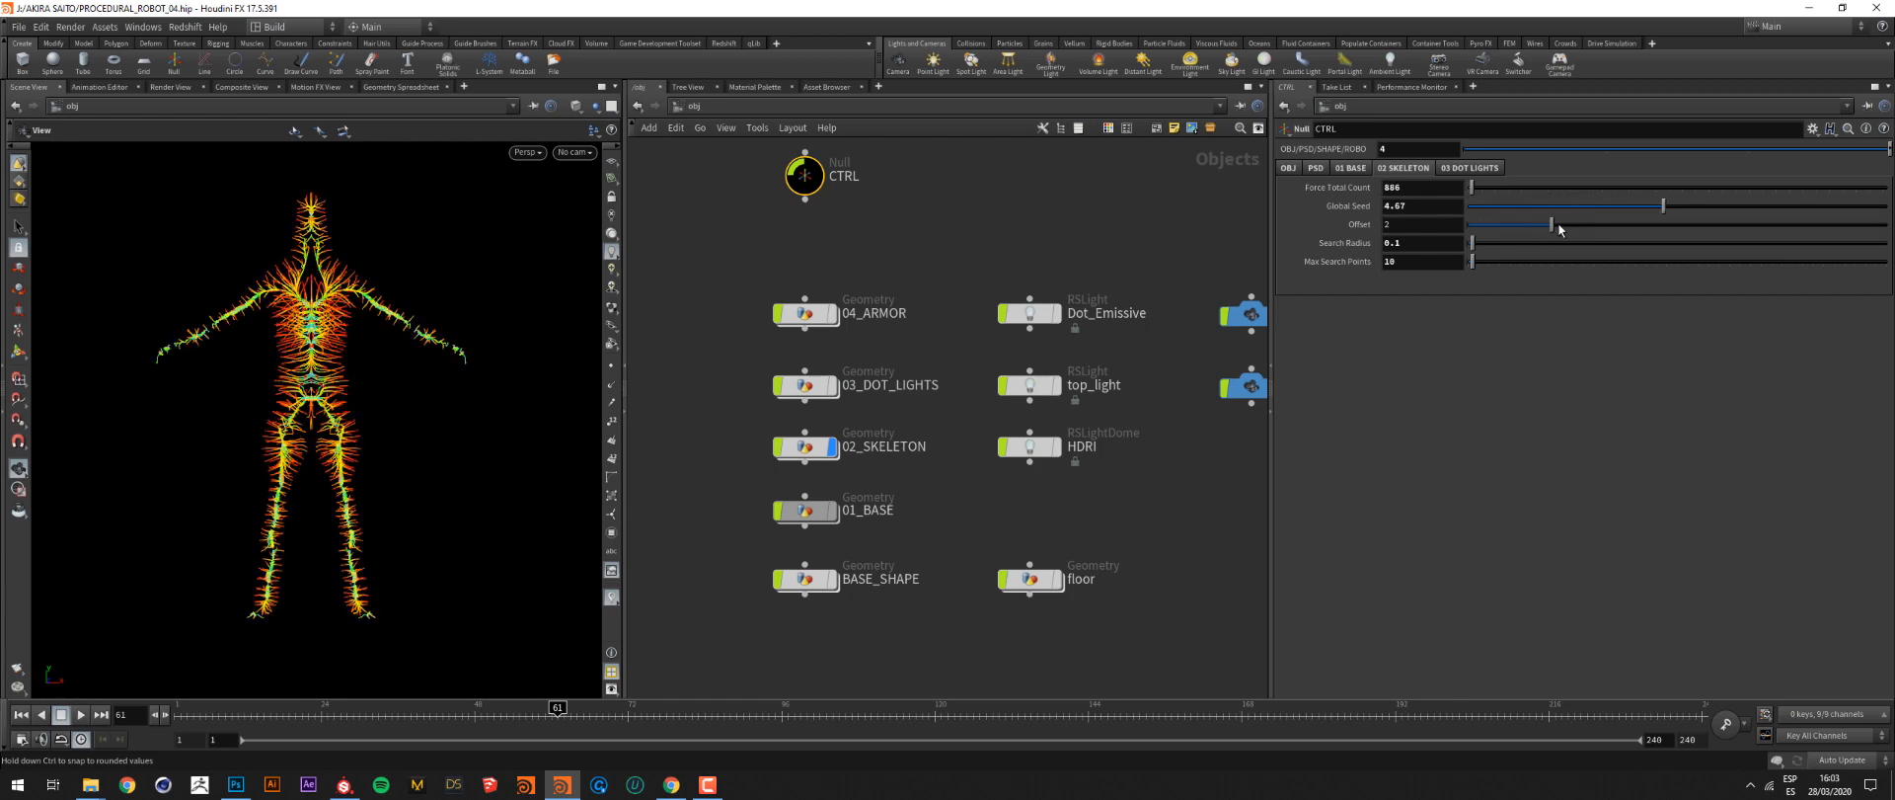
# Set the skeleton's Offset to 2.37 and Search Radius to 0.2 on the CTRL null
pyautogui.moveTo(1559, 229); pyautogui.dragTo(1570, 231)
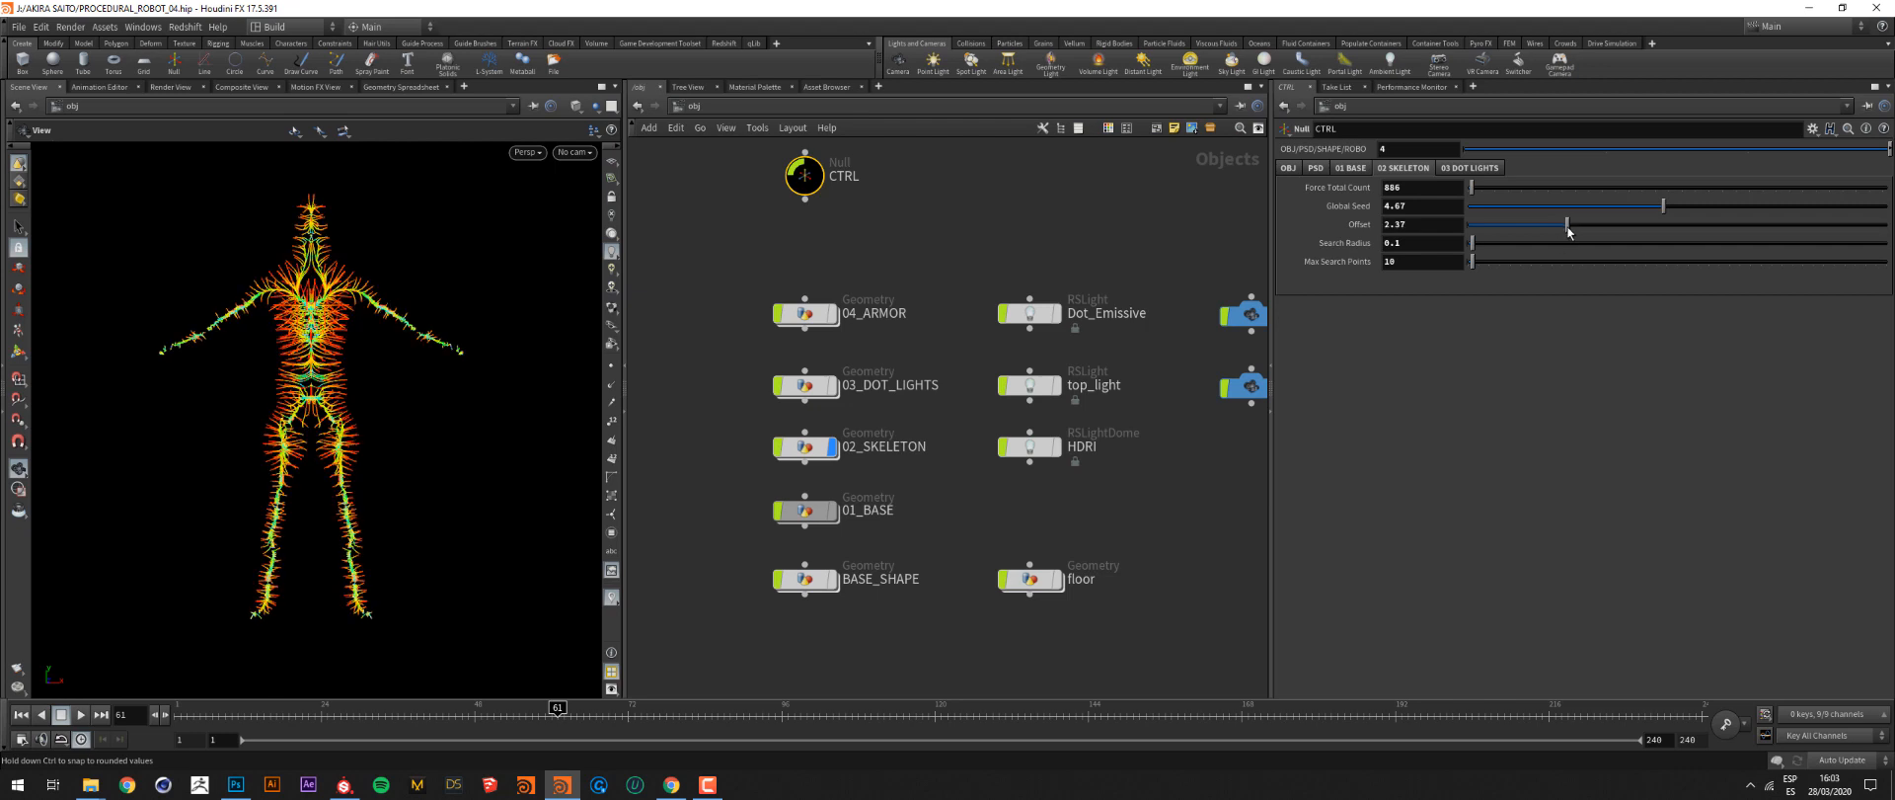
pyautogui.click(1446, 244)
pyautogui.scroll(1, 1445, 245)
pyautogui.click(1426, 261)
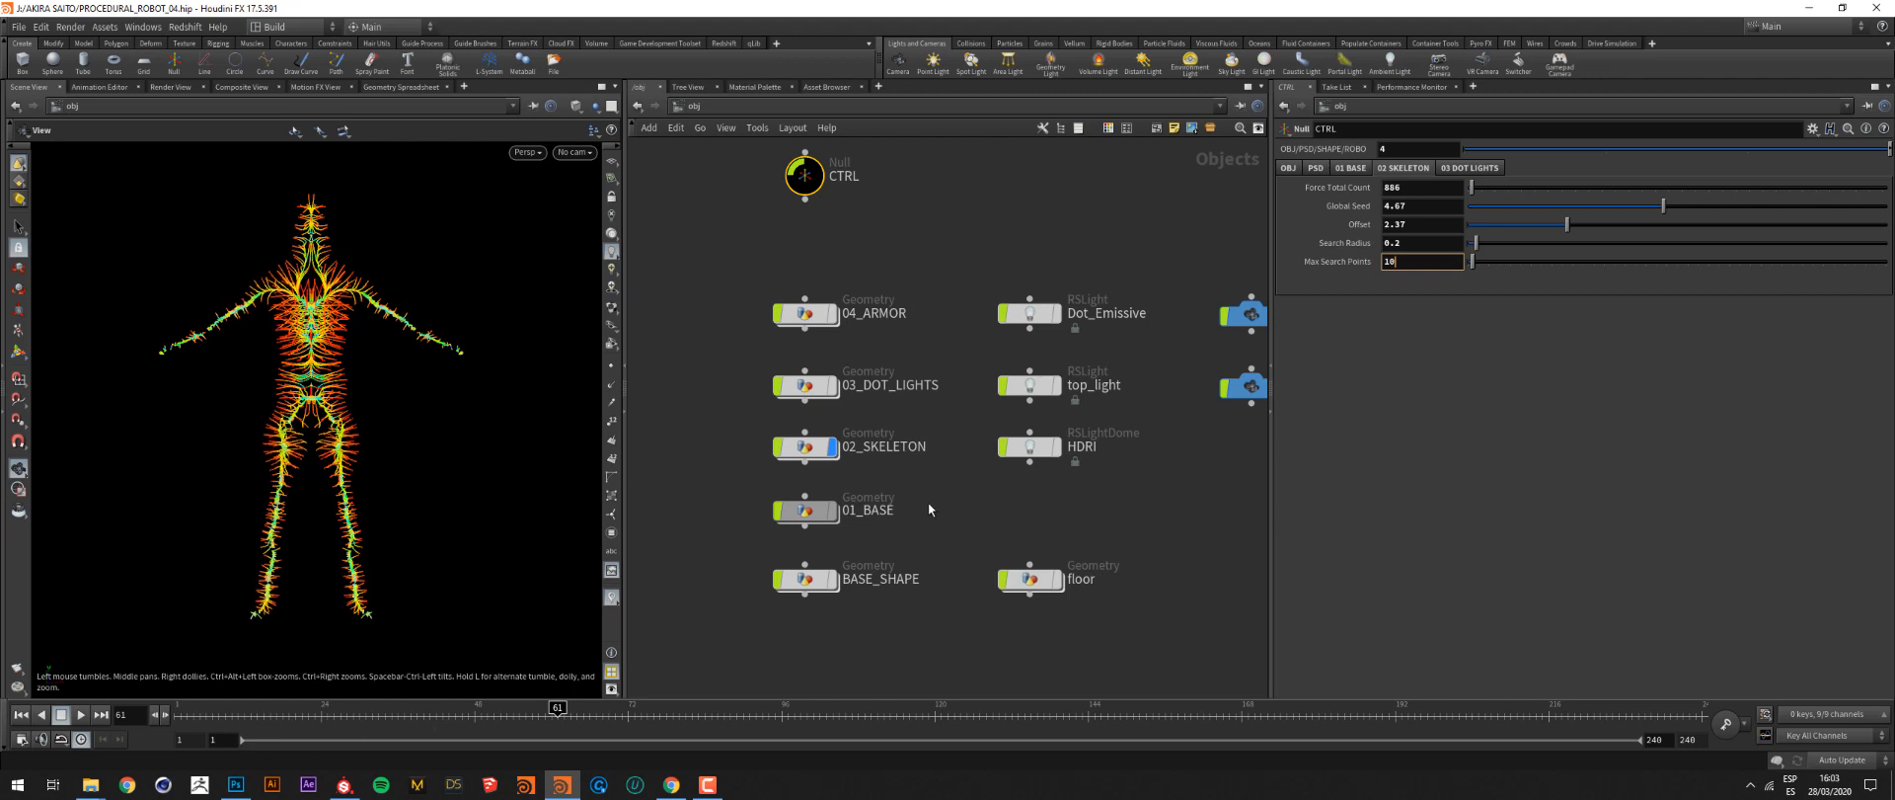
pyautogui.moveTo(941, 497); pyautogui.dragTo(931, 490, button='middle')
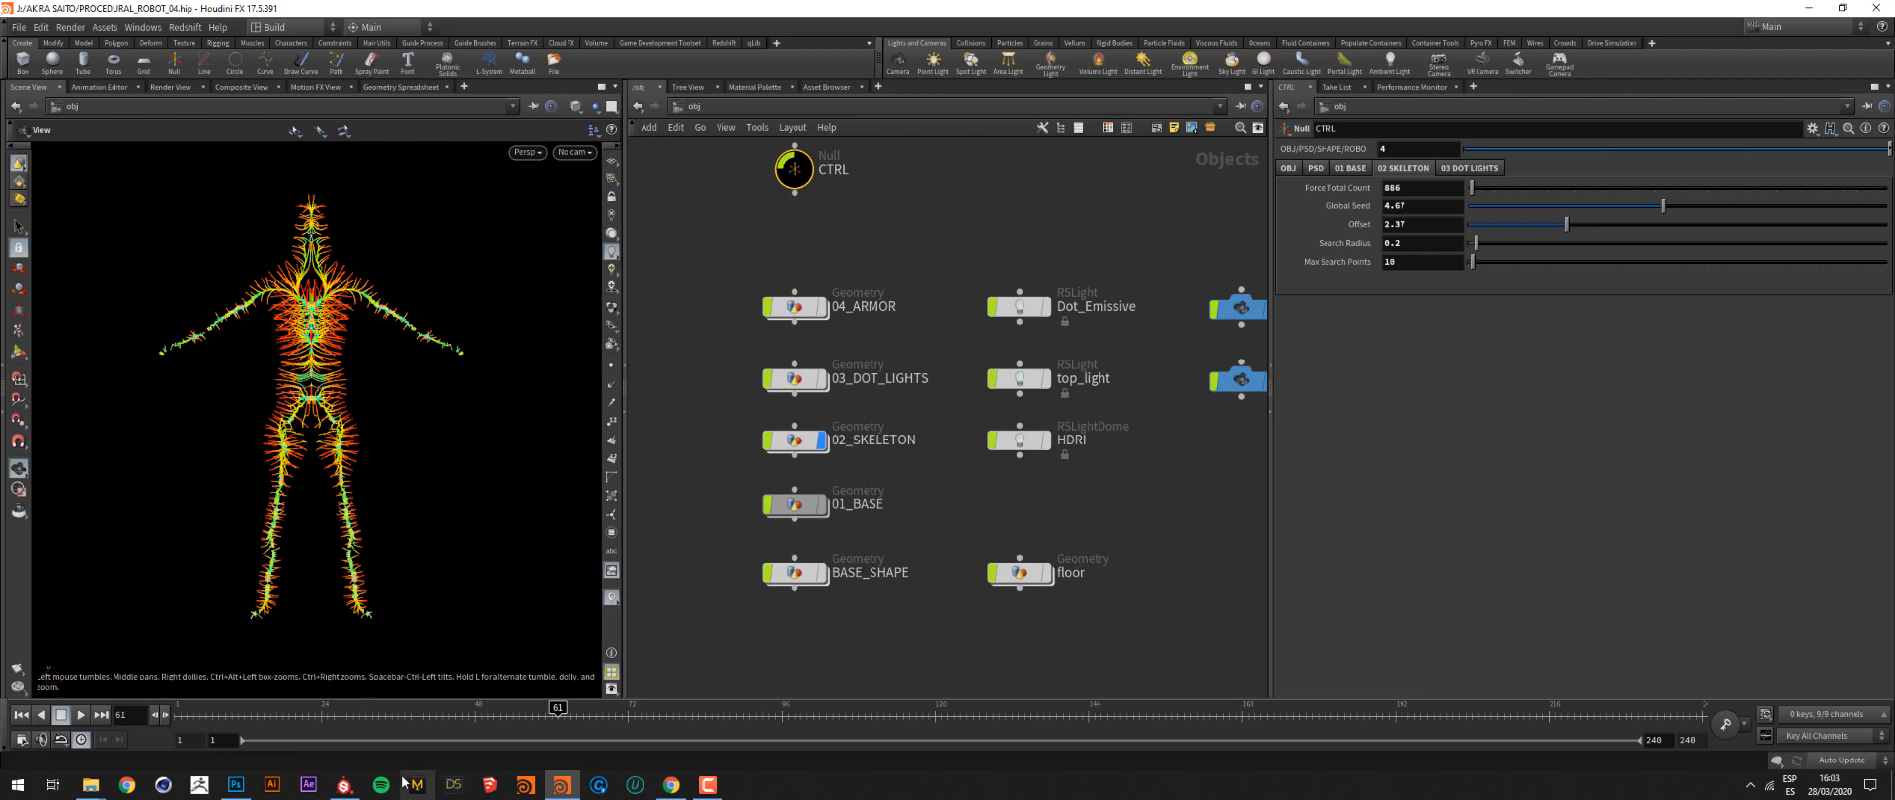
# Switch to Photoshop, view the INSPIRATION & LINKS slide in 14.jpg and activate the Type tool
pyautogui.click(237, 786)
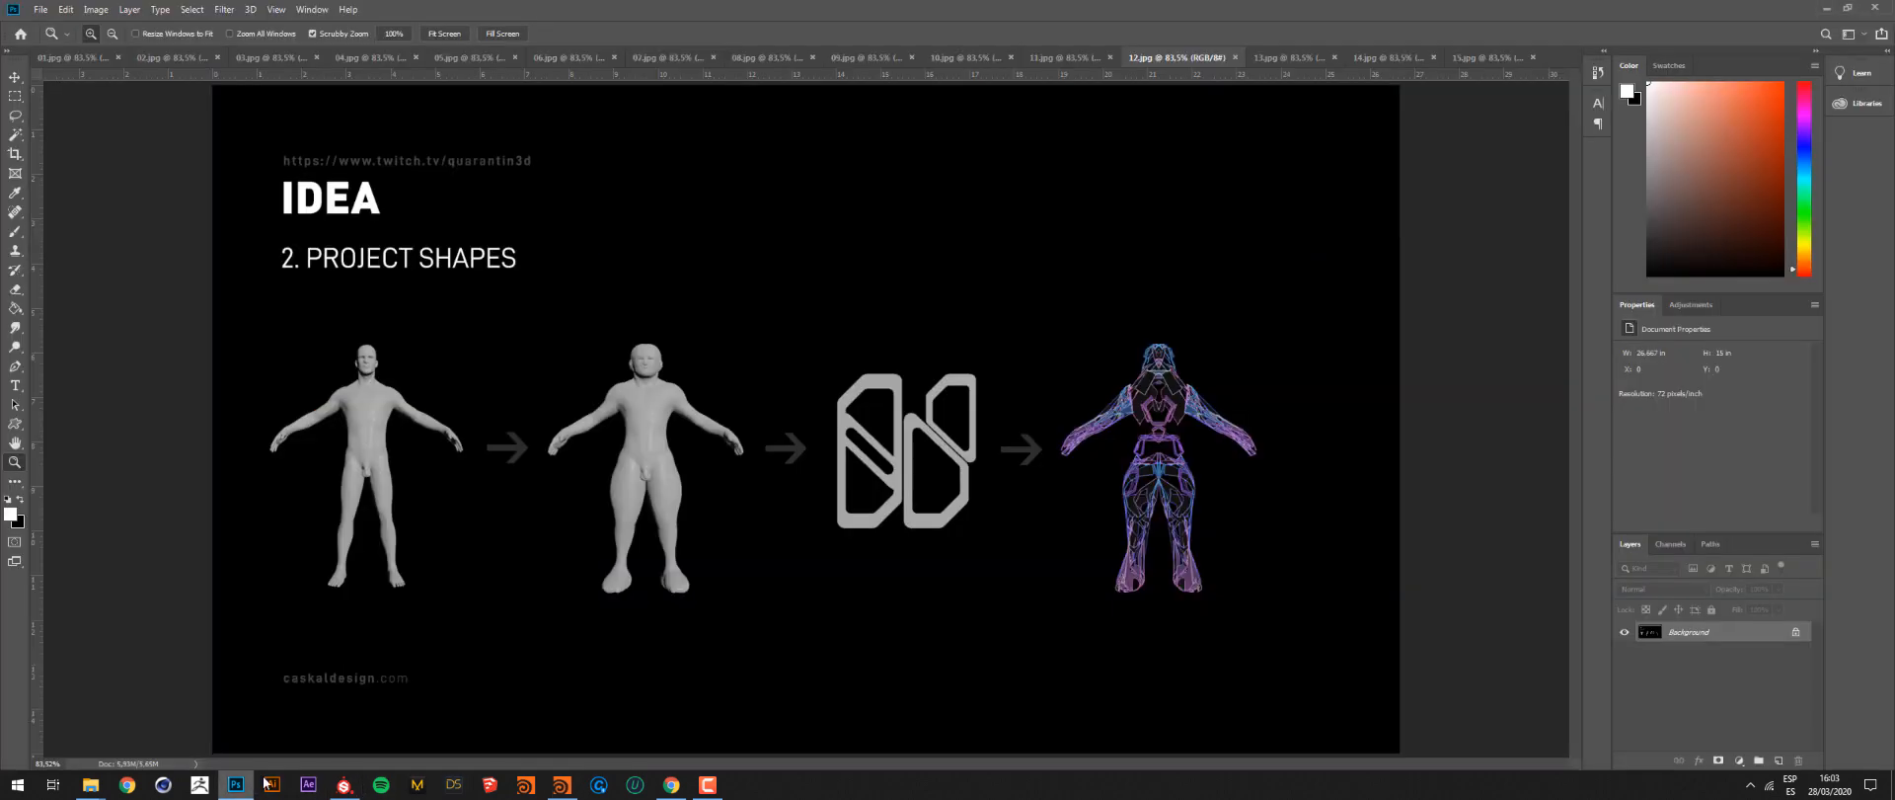
pyautogui.click(1276, 59)
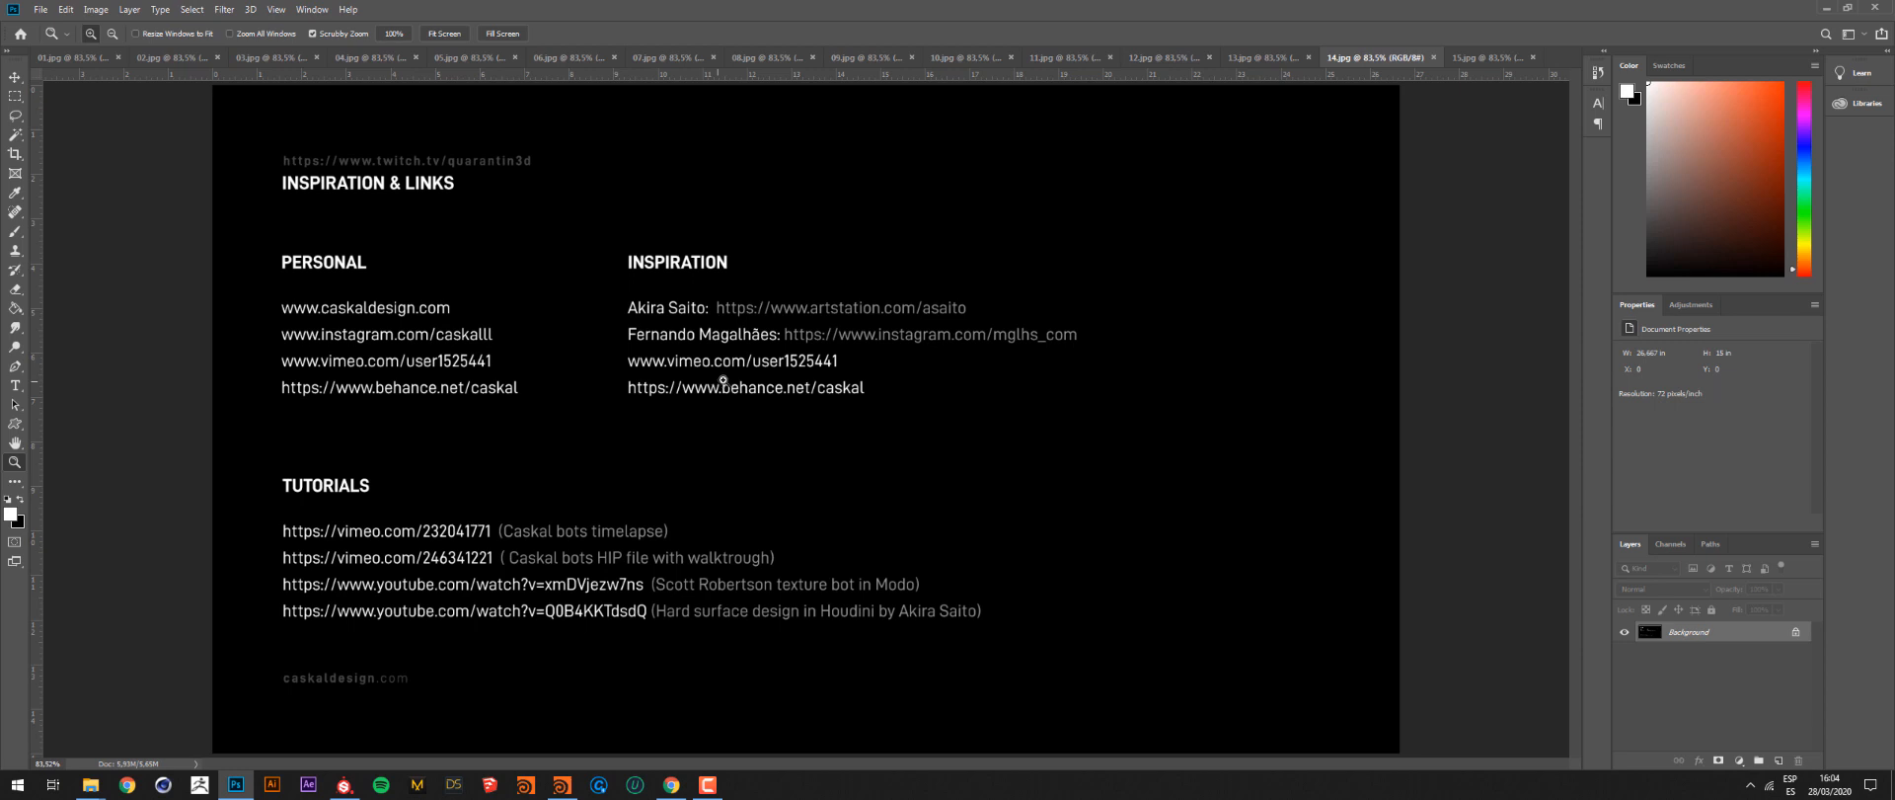
pyautogui.press('t')
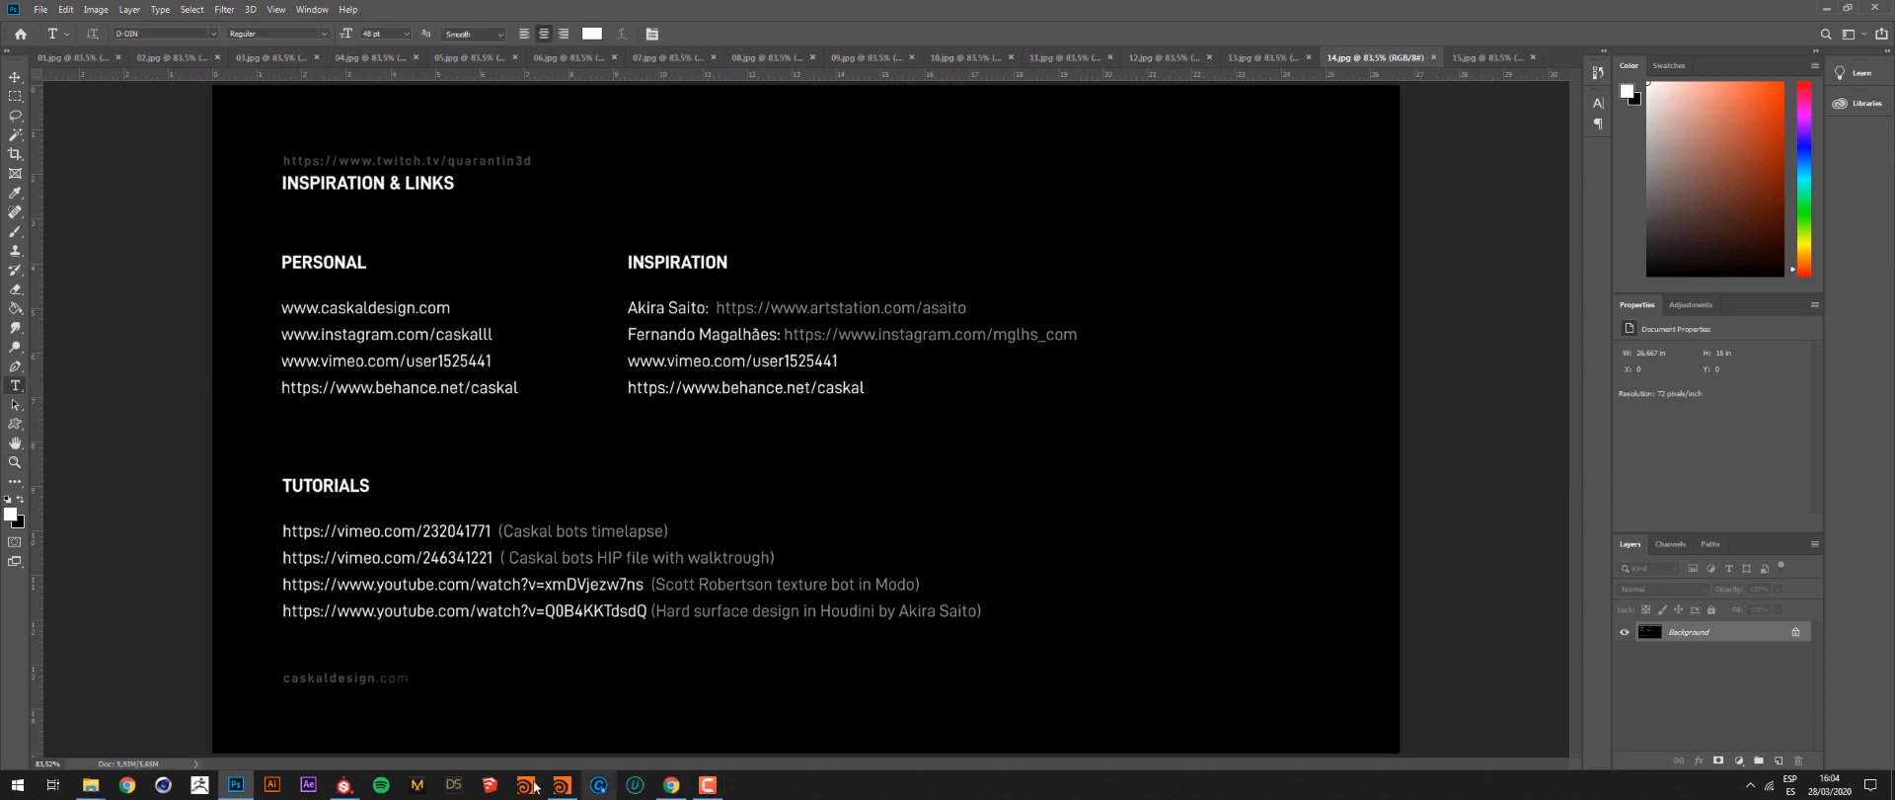
# Switch to Chrome and look over the Vimeo page of the video "Houdini - Bot Maker"
pyautogui.click(672, 784)
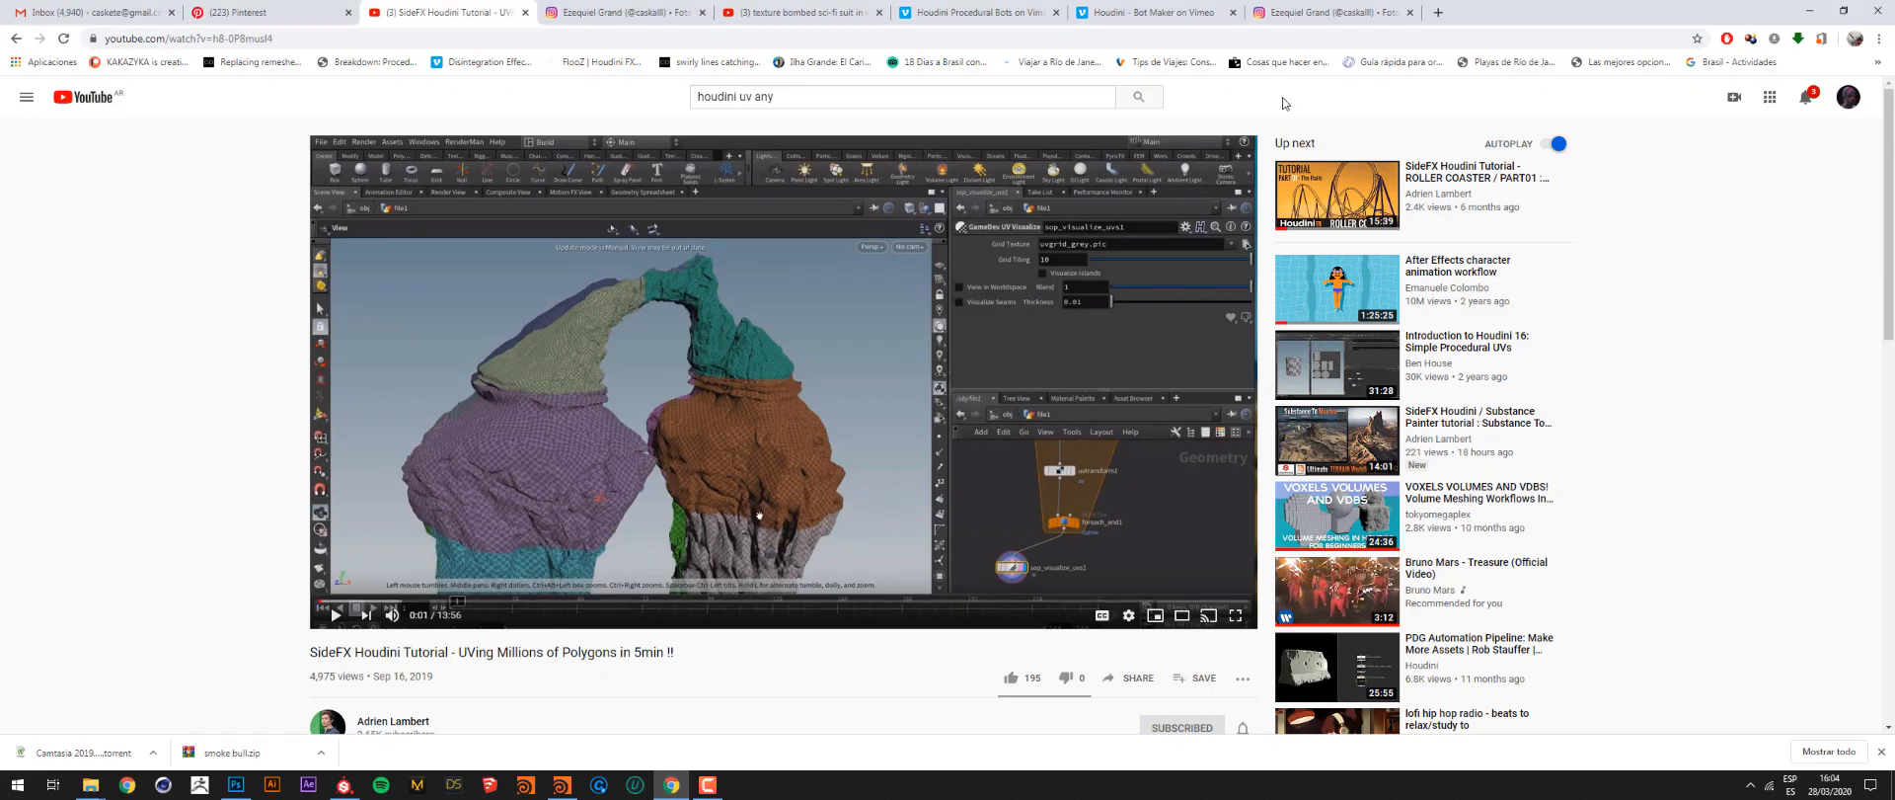
pyautogui.click(1170, 12)
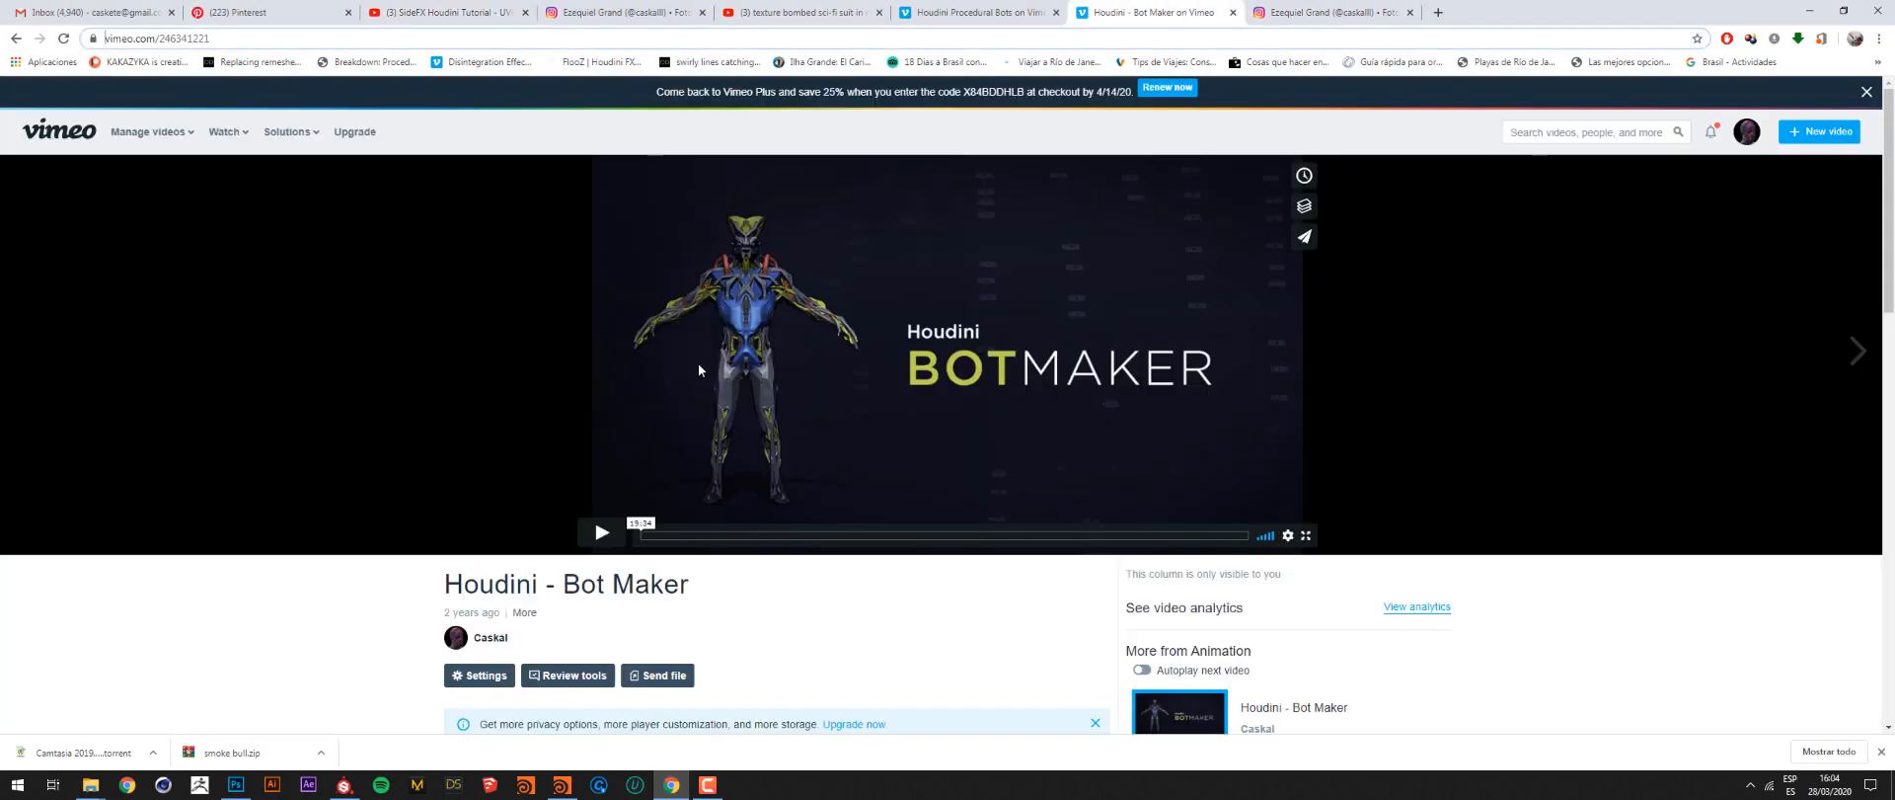
pyautogui.scroll(-1, 661, 609)
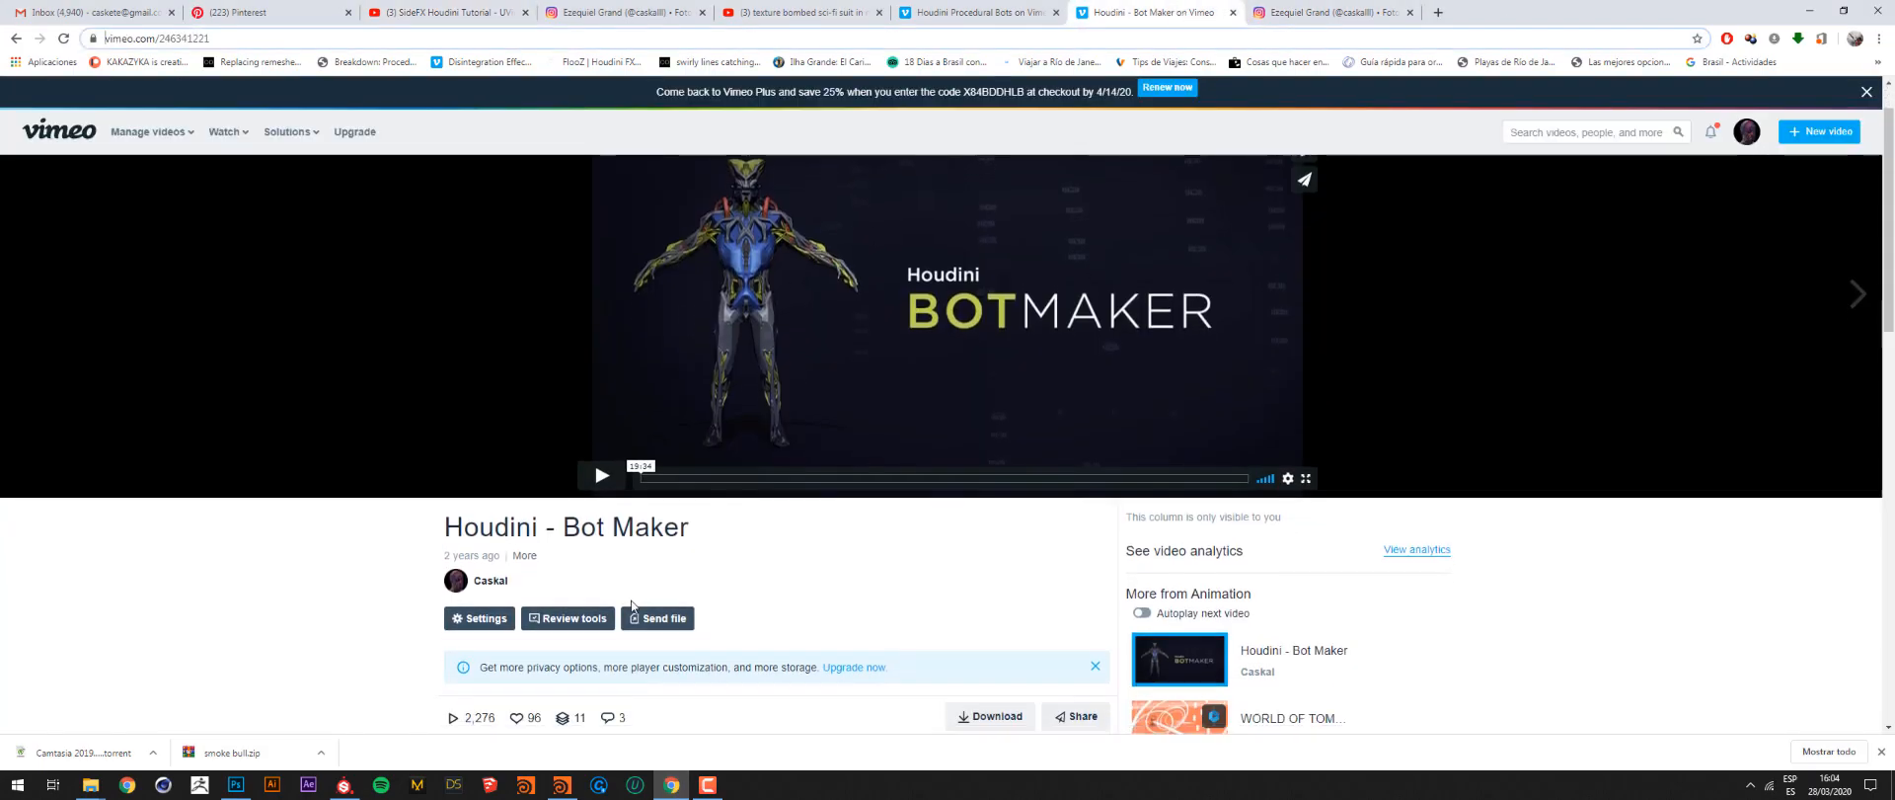
pyautogui.scroll(1, 691, 563)
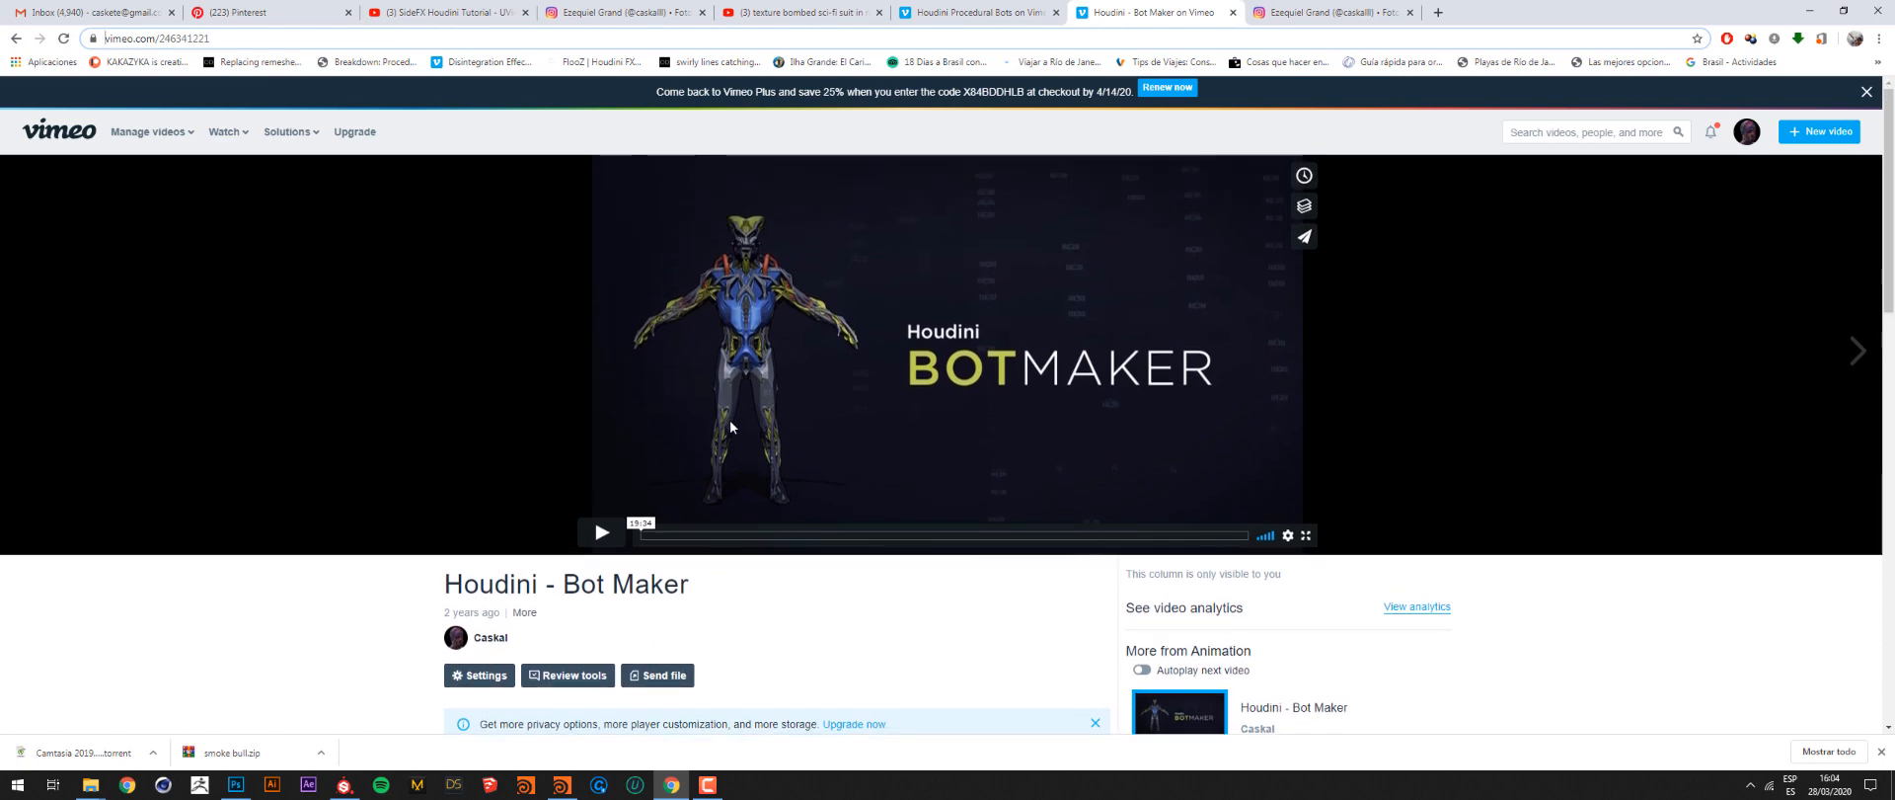
# View the Vimeo page of "Houdini Procedural Bots" and search Google for akira saito in a new tab
pyautogui.click(978, 11)
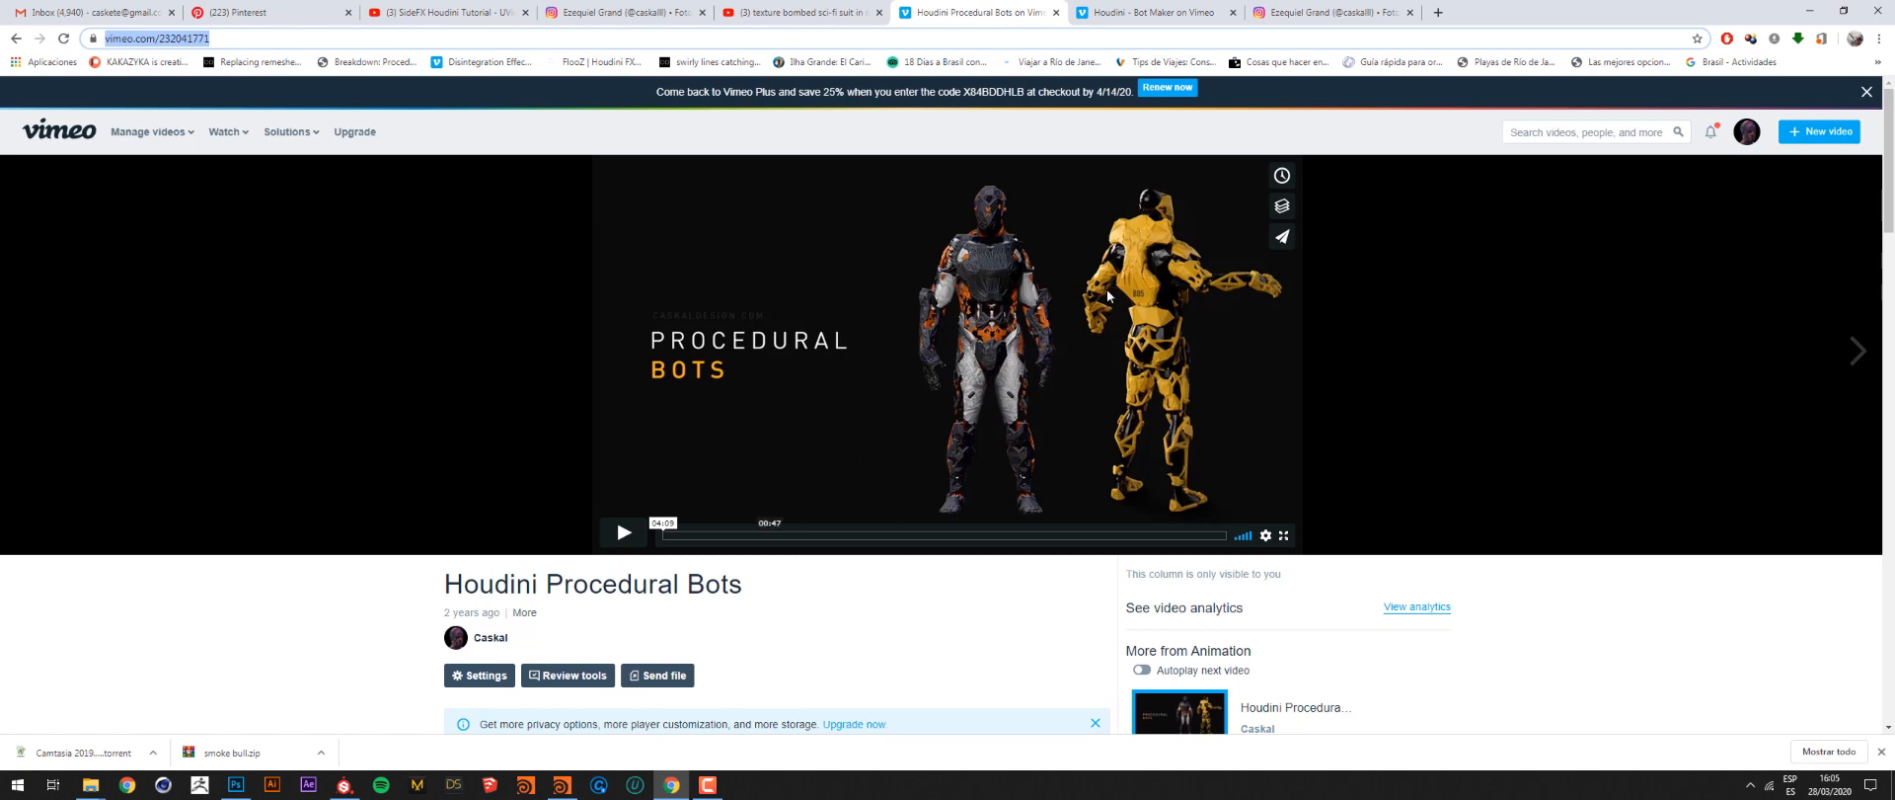
pyautogui.click(1438, 12)
pyautogui.write('akir')
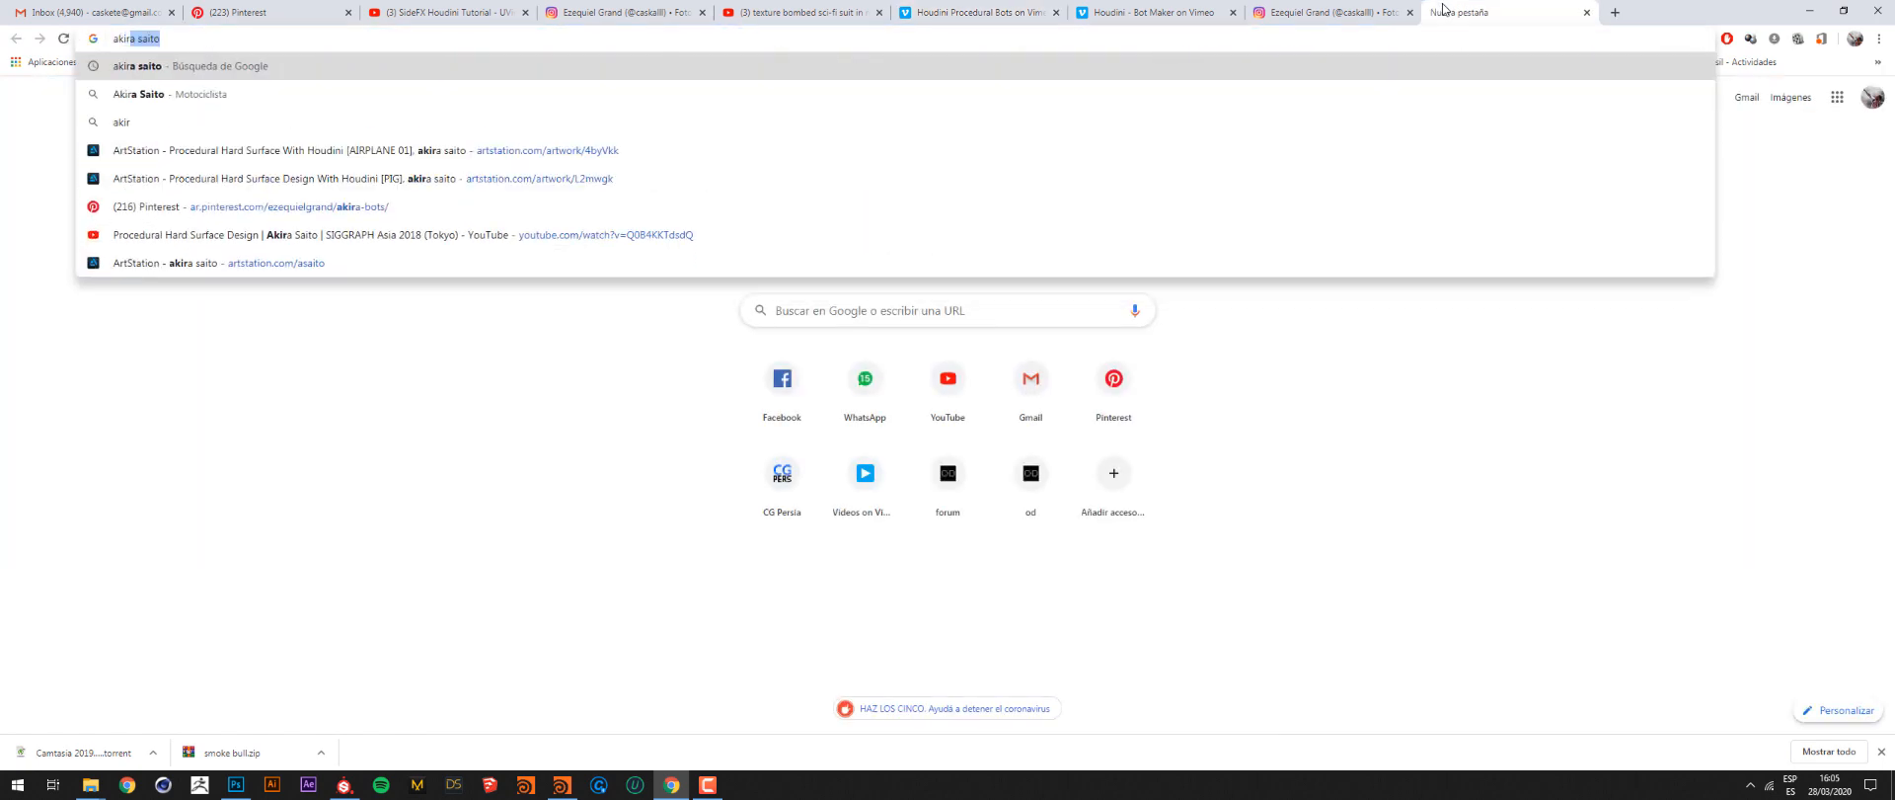
pyautogui.write('a saito')
pyautogui.press('Return')
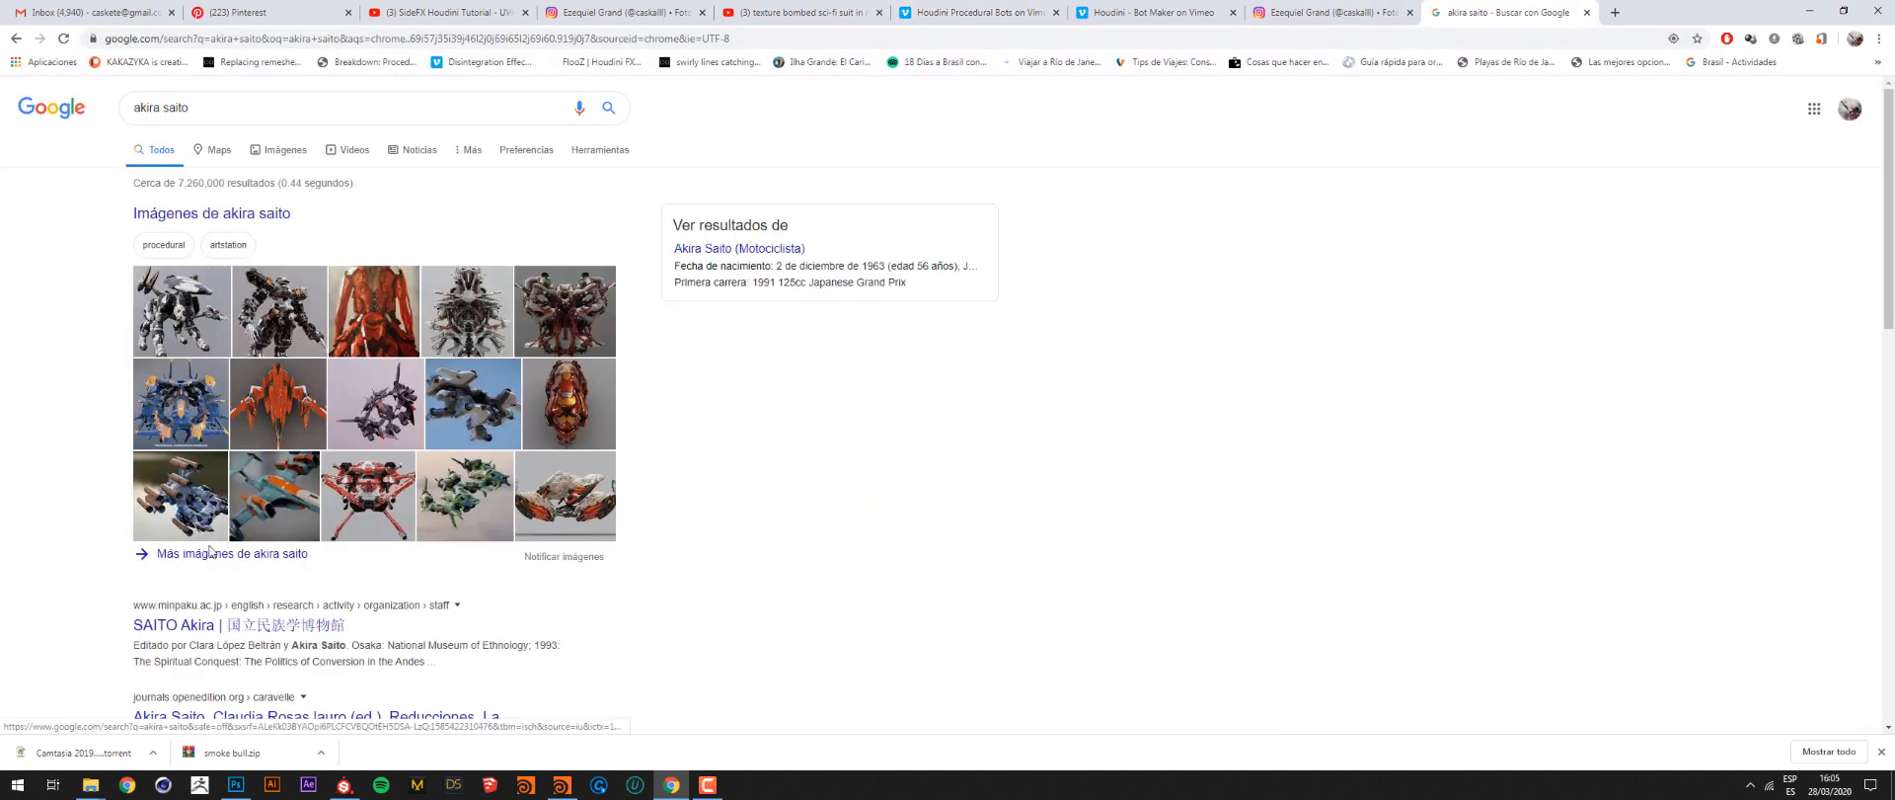
# Find akira saito's ArtStation profile in the search results and open it
pyautogui.scroll(-1, 210, 550)
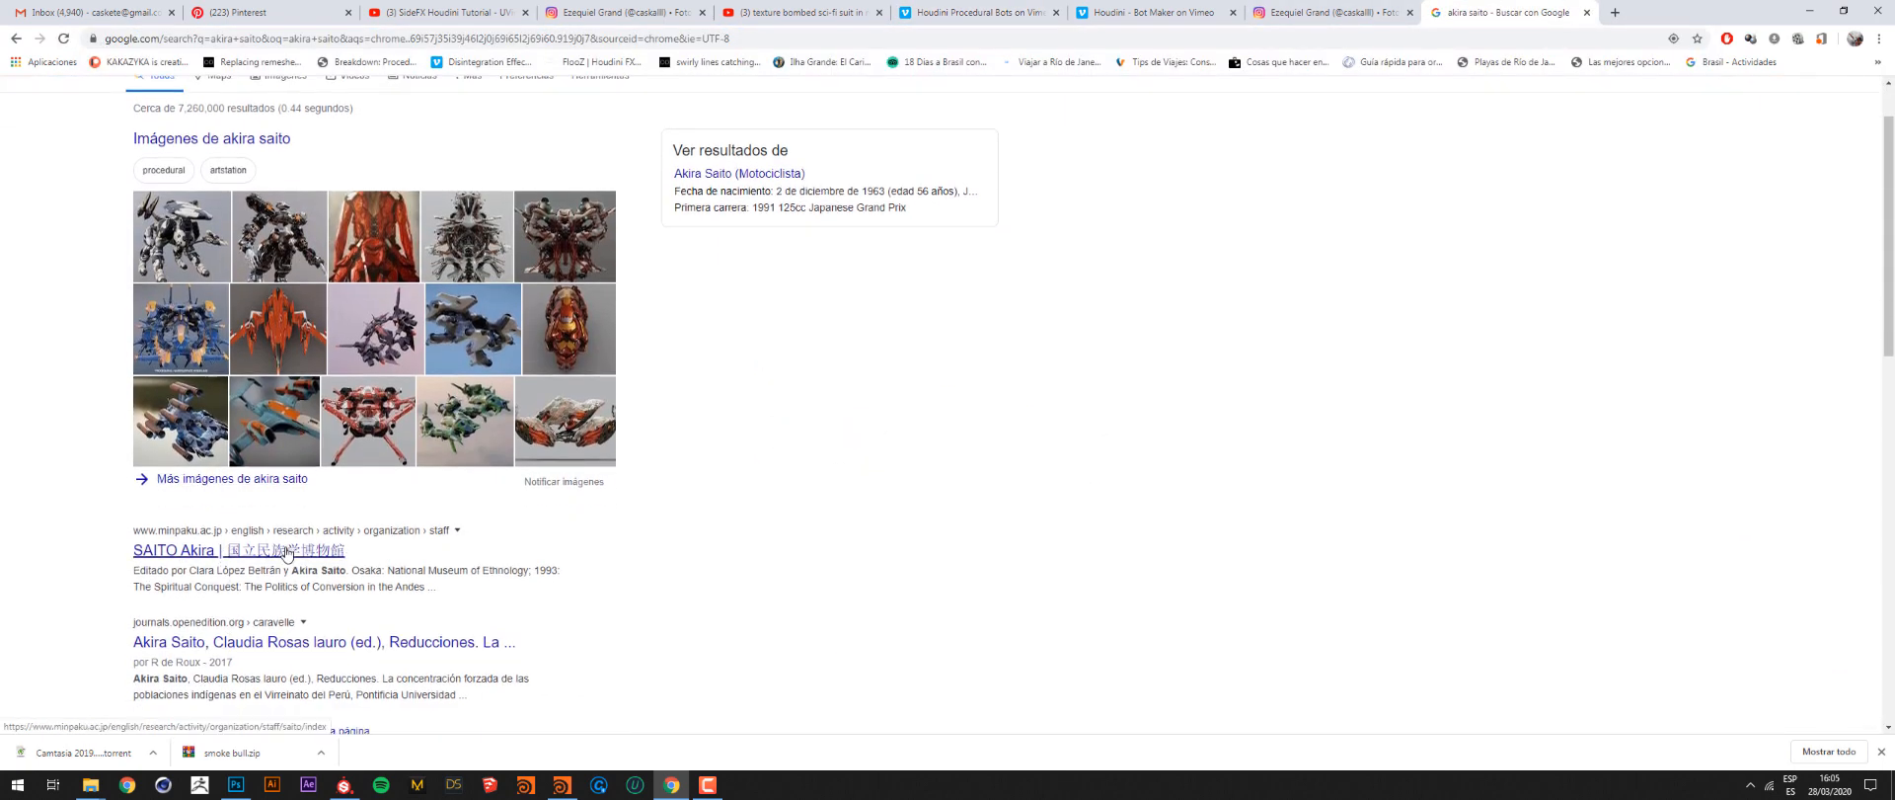
pyautogui.scroll(-2, 286, 552)
pyautogui.click(203, 604)
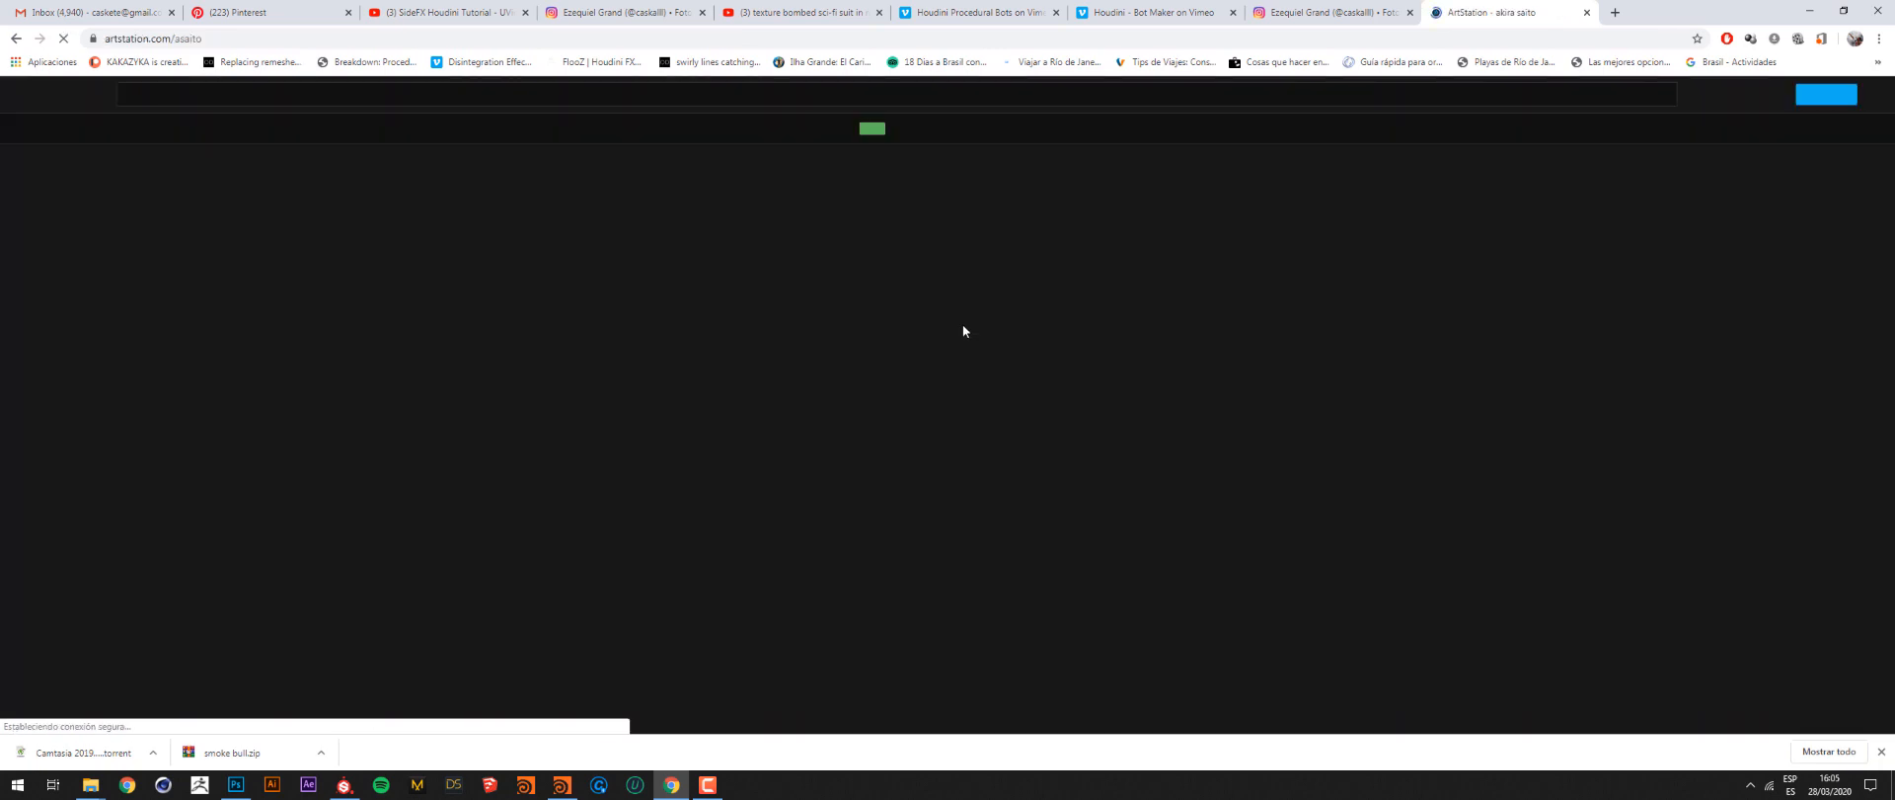
# Open the artwork "Procedural Hard Surface Modeling Test 18.003" from the ArtStation profile and look over its images
pyautogui.scroll(-2, 975, 342)
pyautogui.click(126, 429)
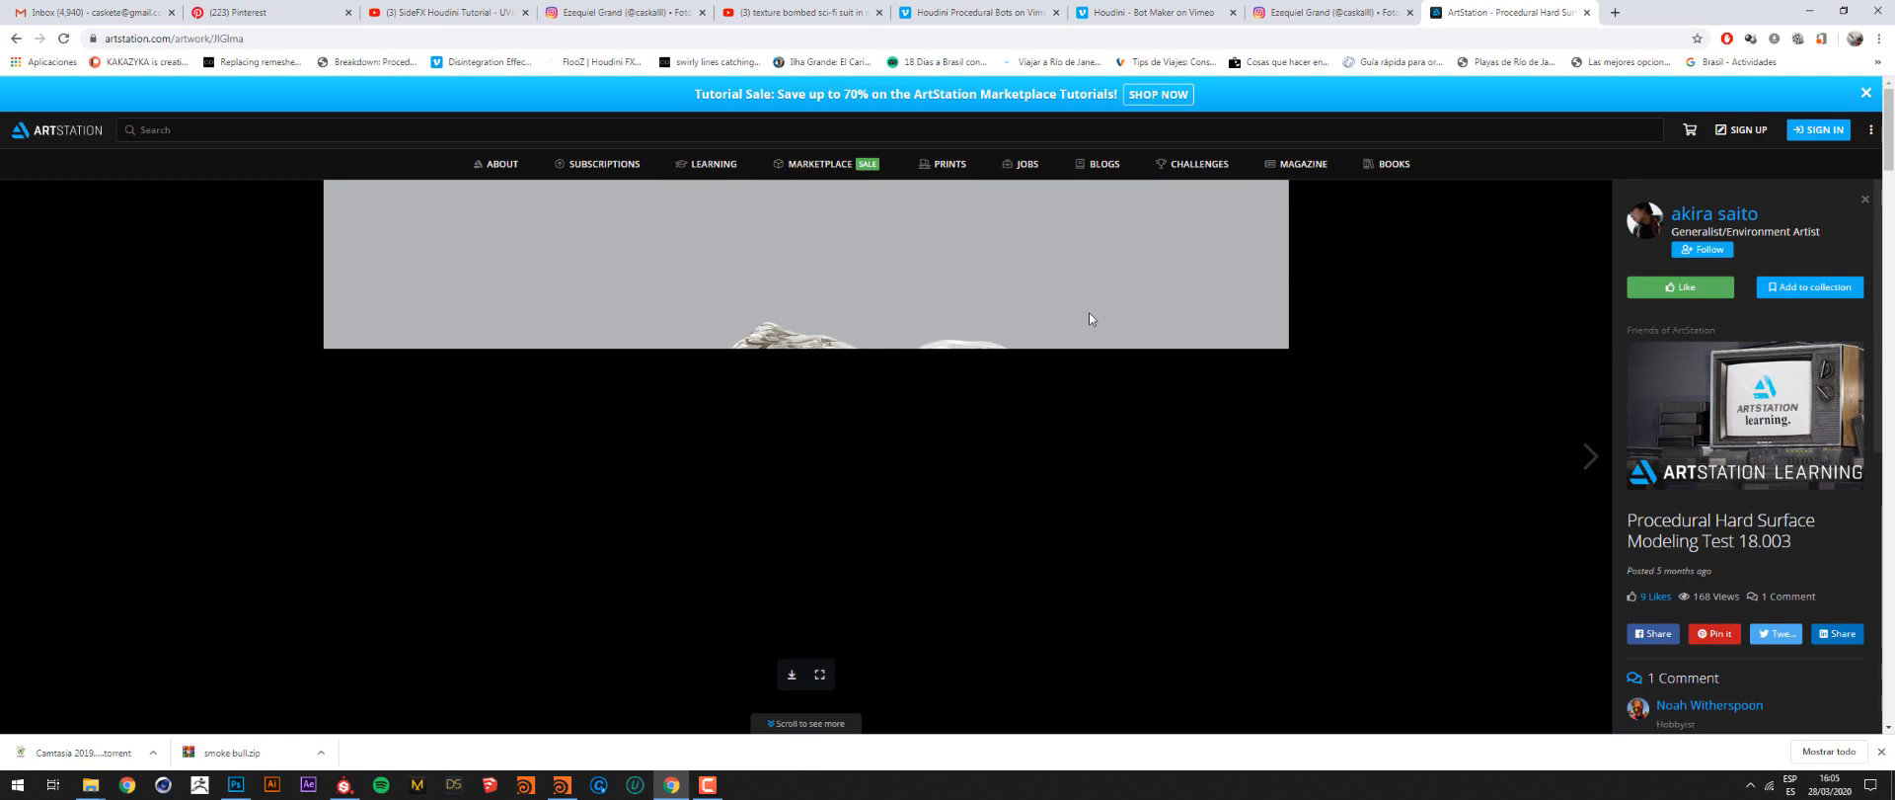
pyautogui.scroll(-5, 1299, 488)
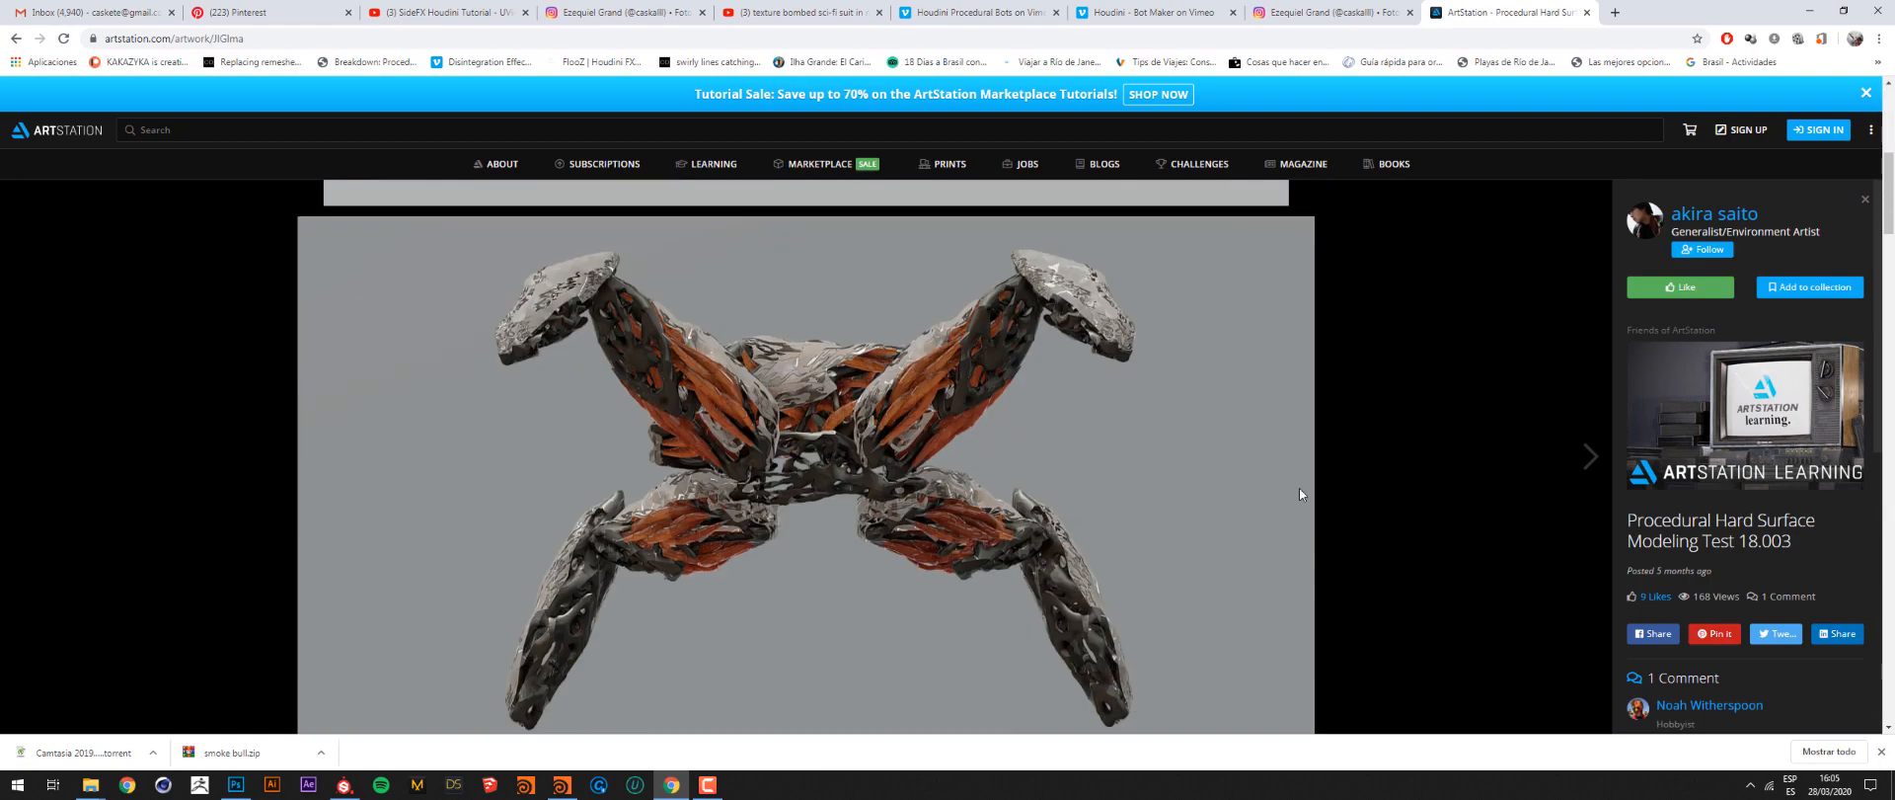
pyautogui.scroll(-7, 1300, 484)
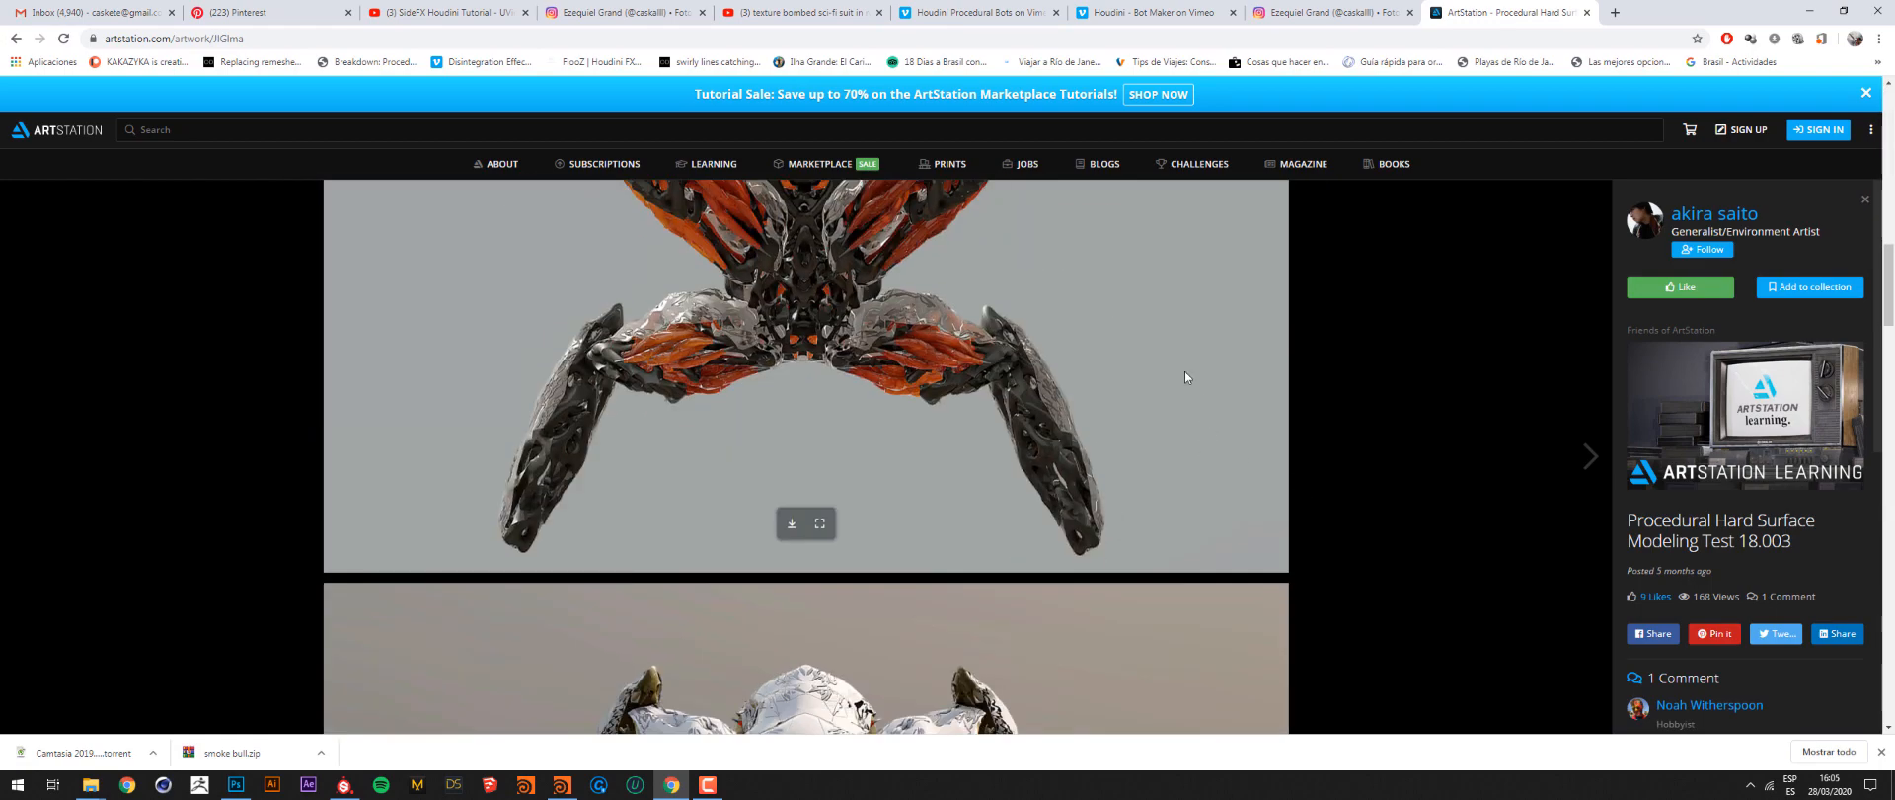
pyautogui.scroll(-8, 1242, 426)
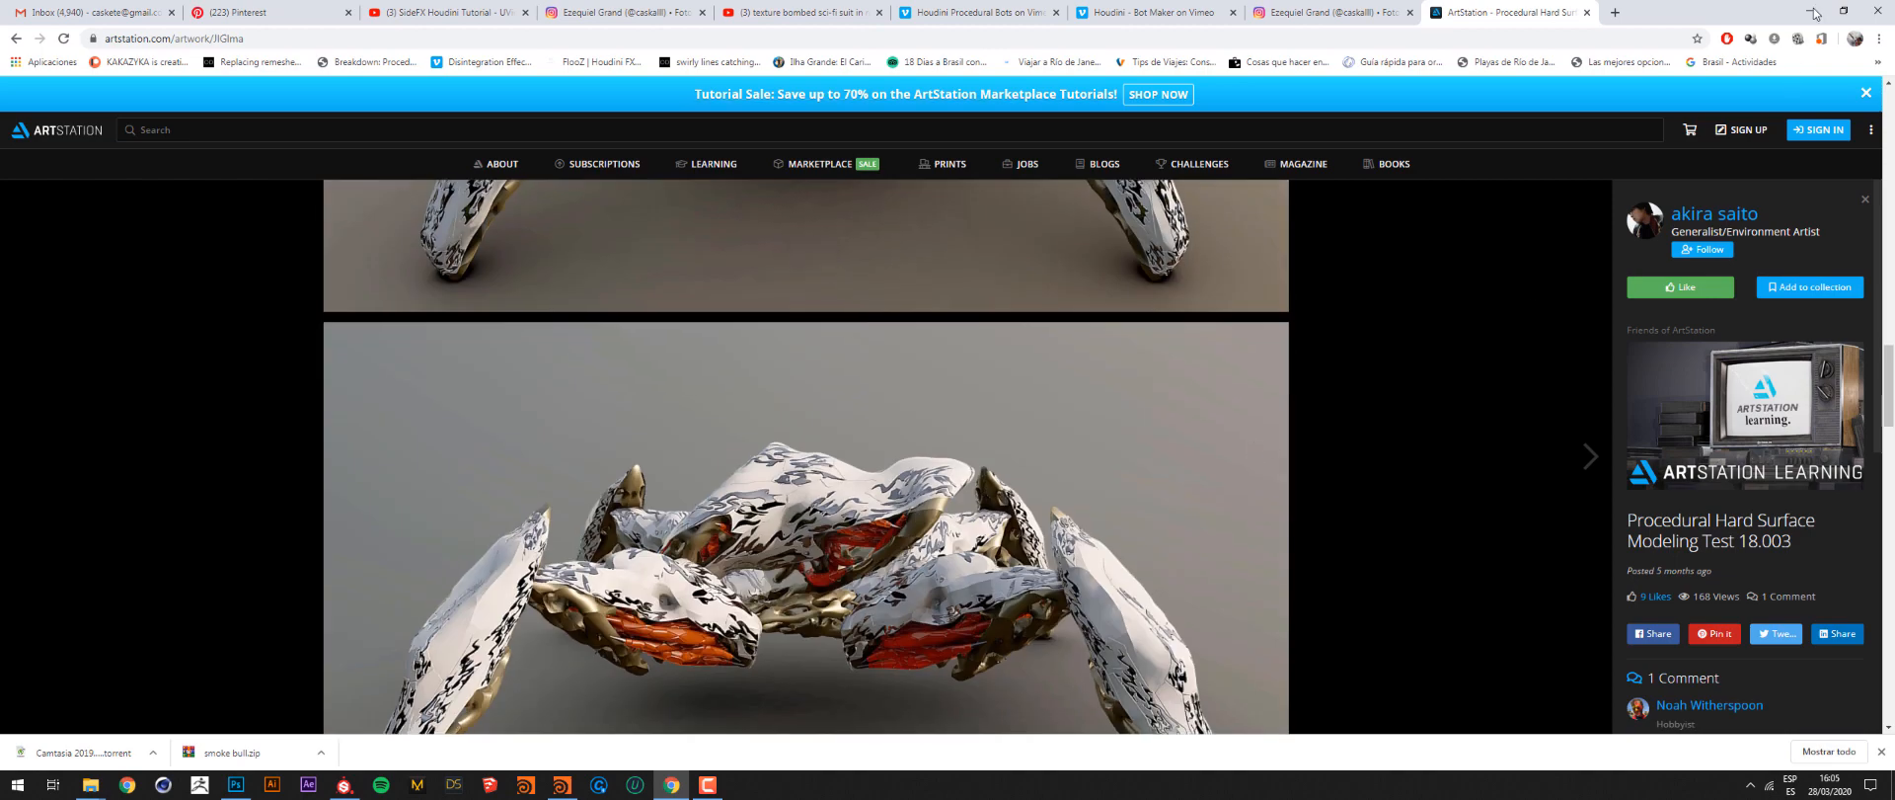
# Return to Photoshop to show the THANKS! slide in 15.jpg, and finish by switching back to the robot scene in Houdini
pyautogui.click(1814, 12)
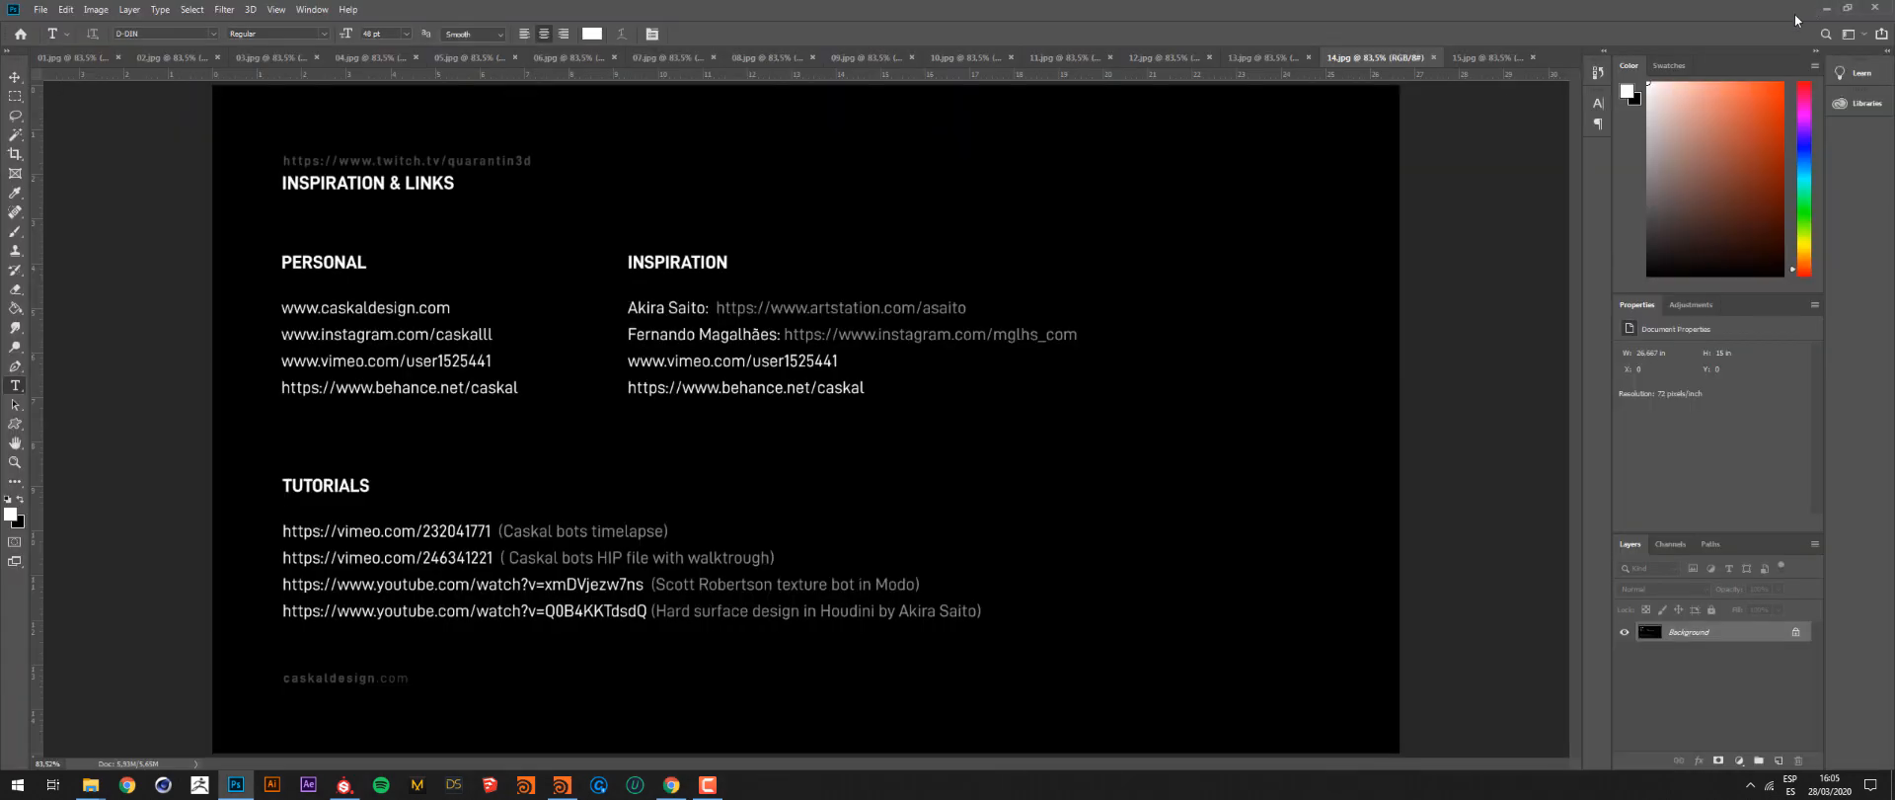
pyautogui.click(1486, 57)
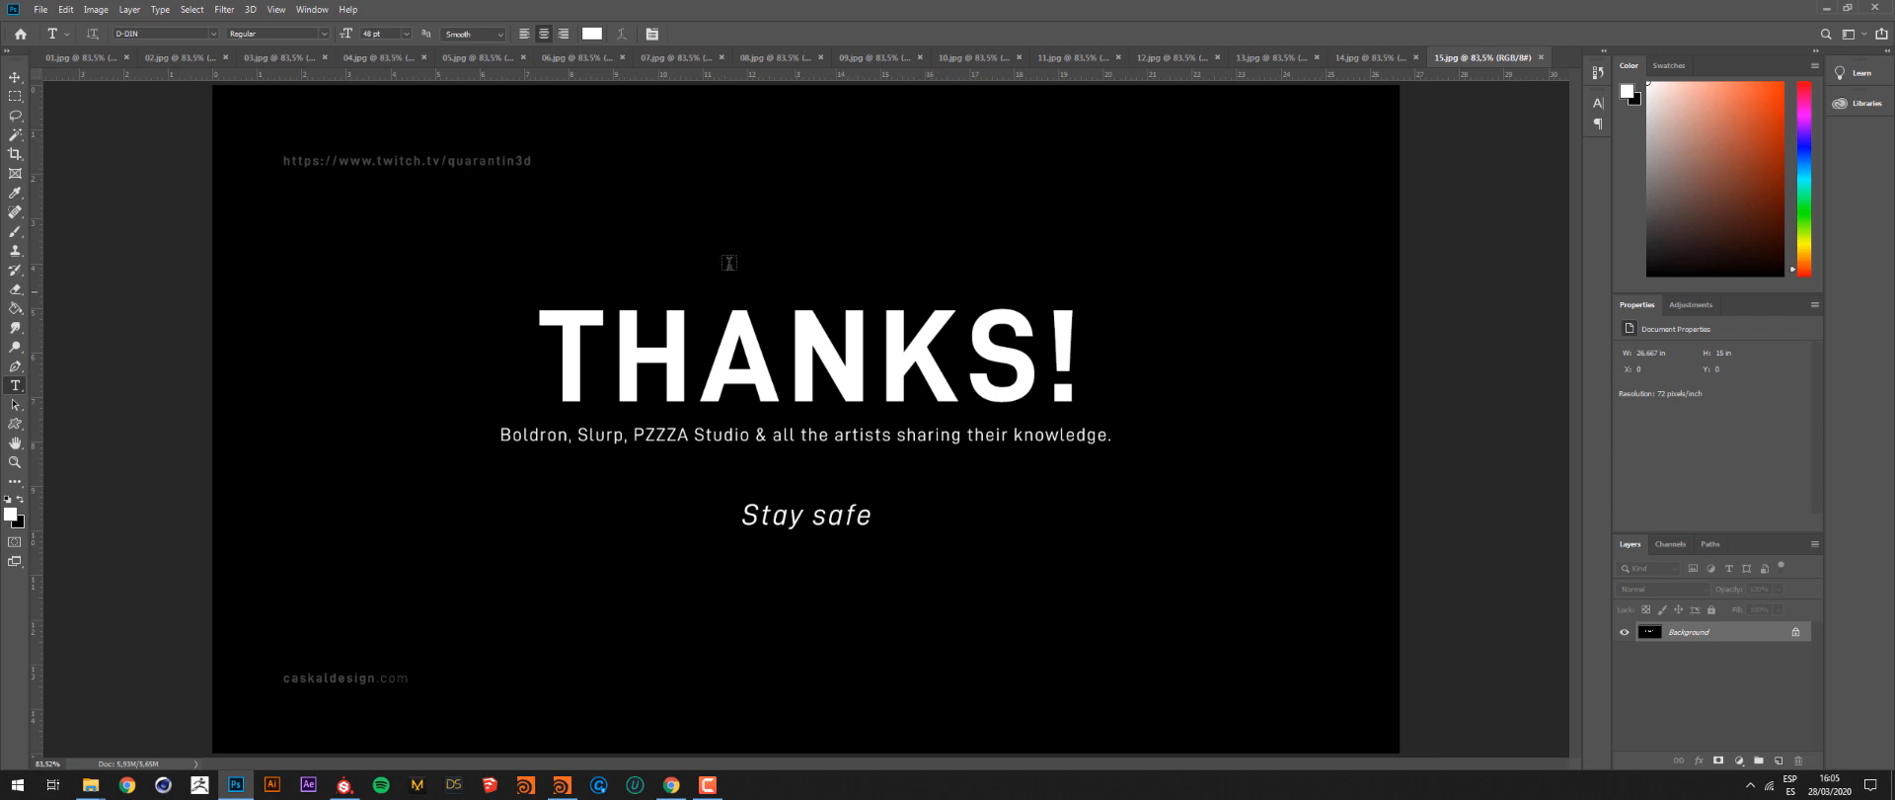
pyautogui.click(562, 785)
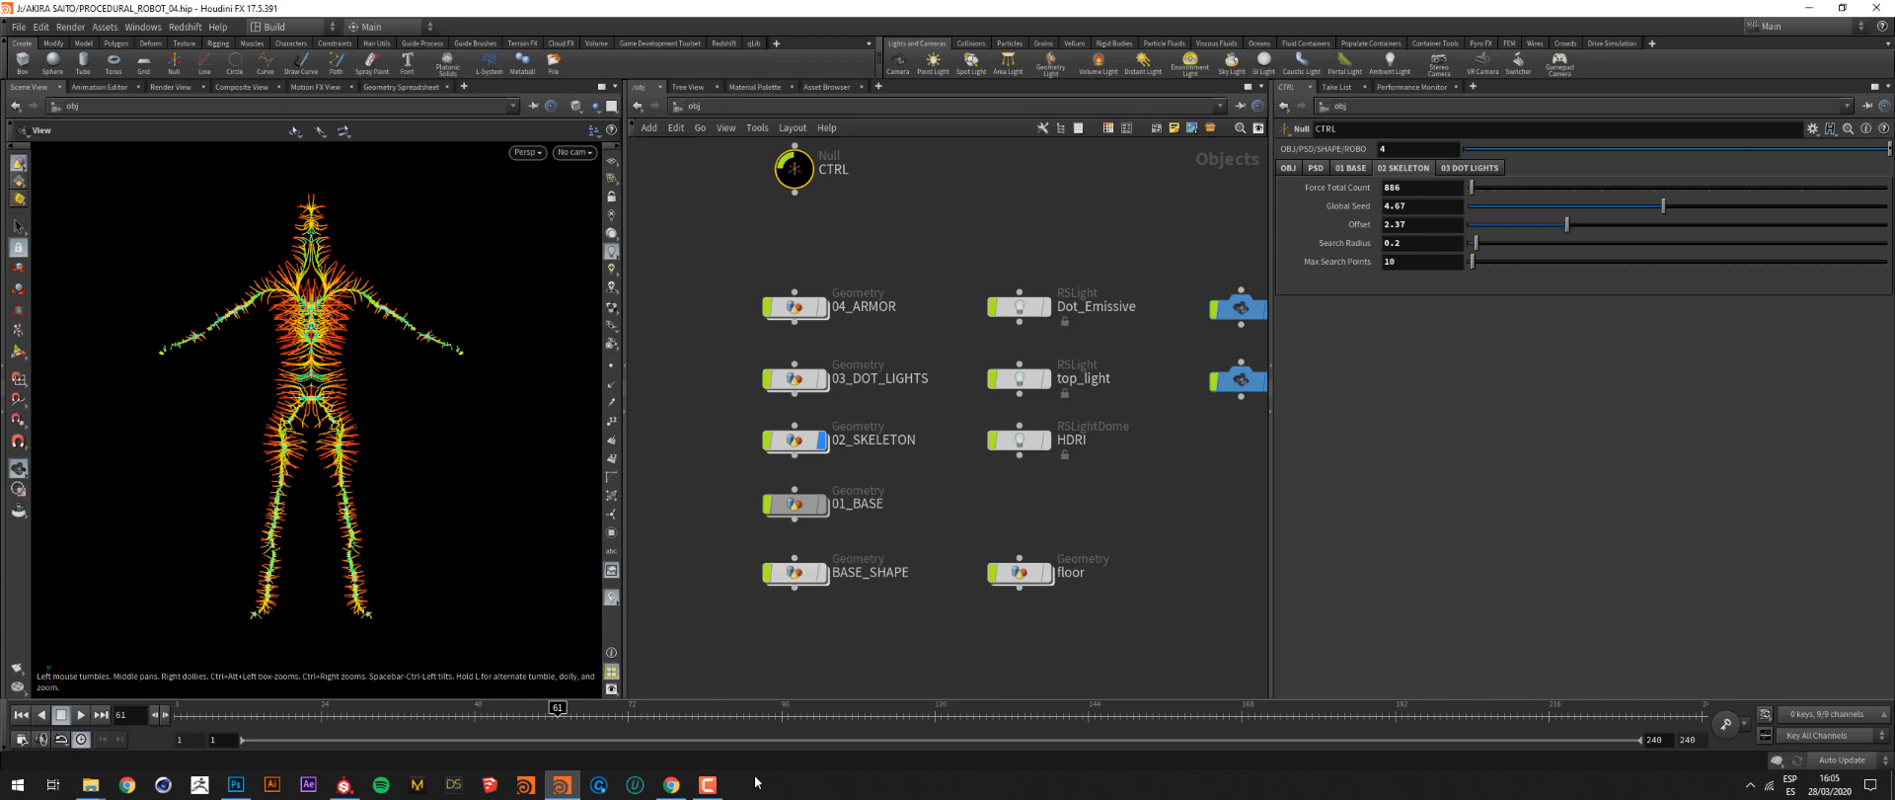
pyautogui.click(708, 784)
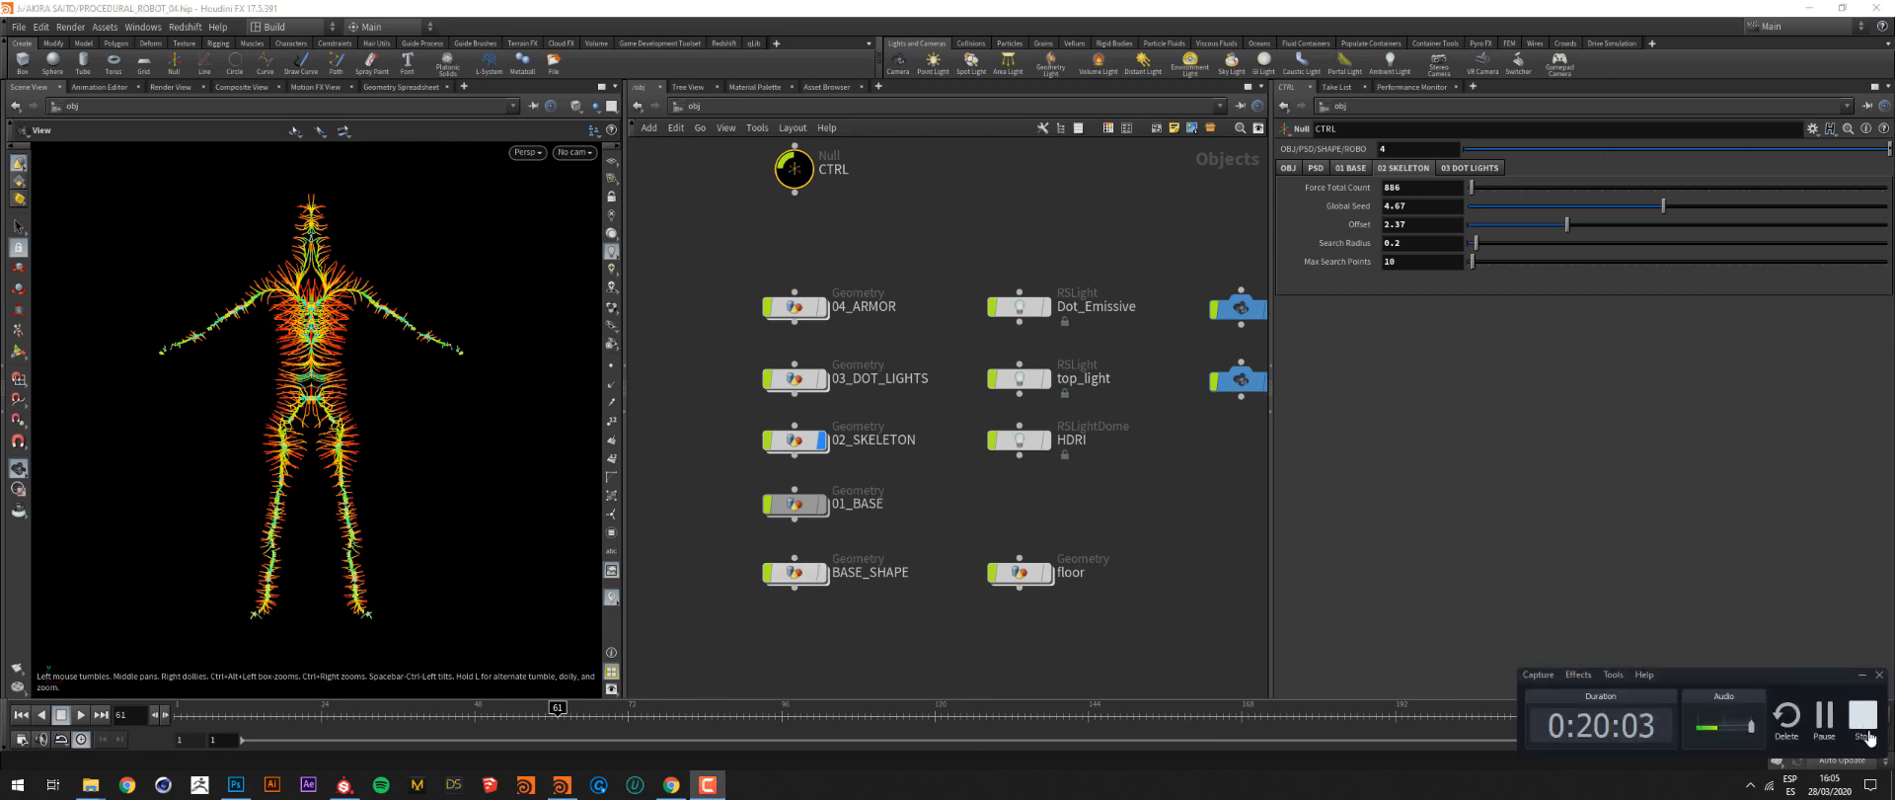